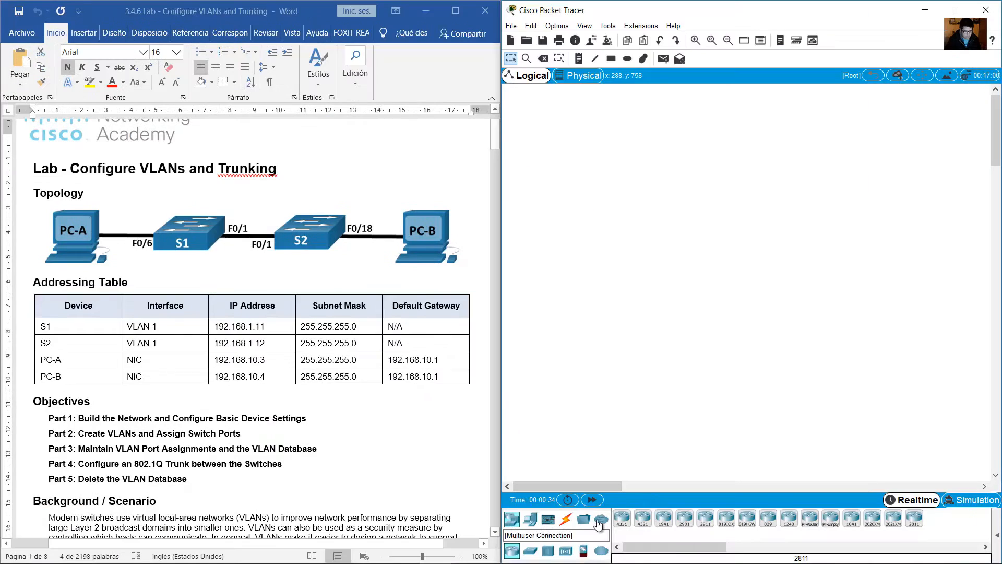
Place a 2960 switch in the logical workspace and name it S1.
click(532, 552)
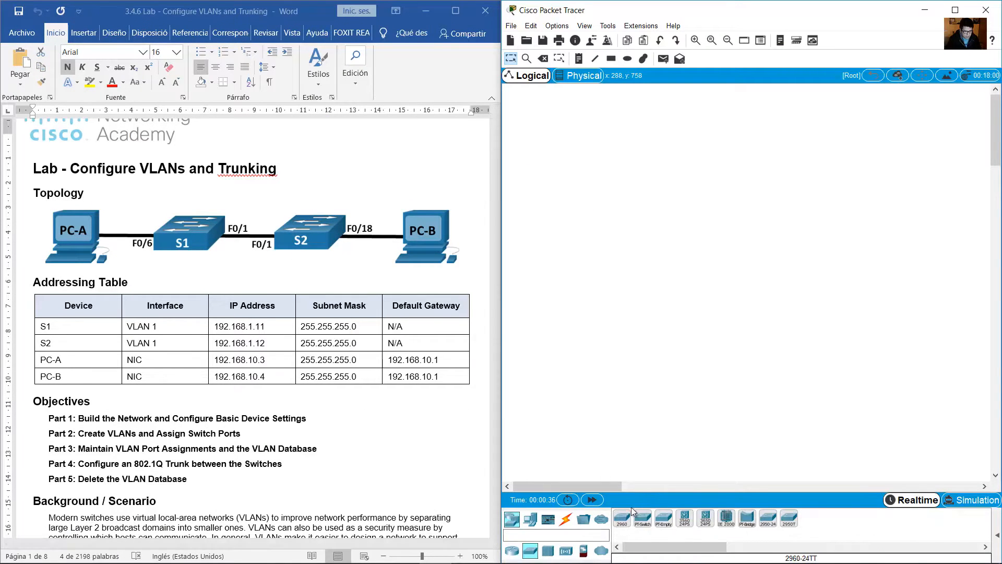
click(622, 518)
click(684, 223)
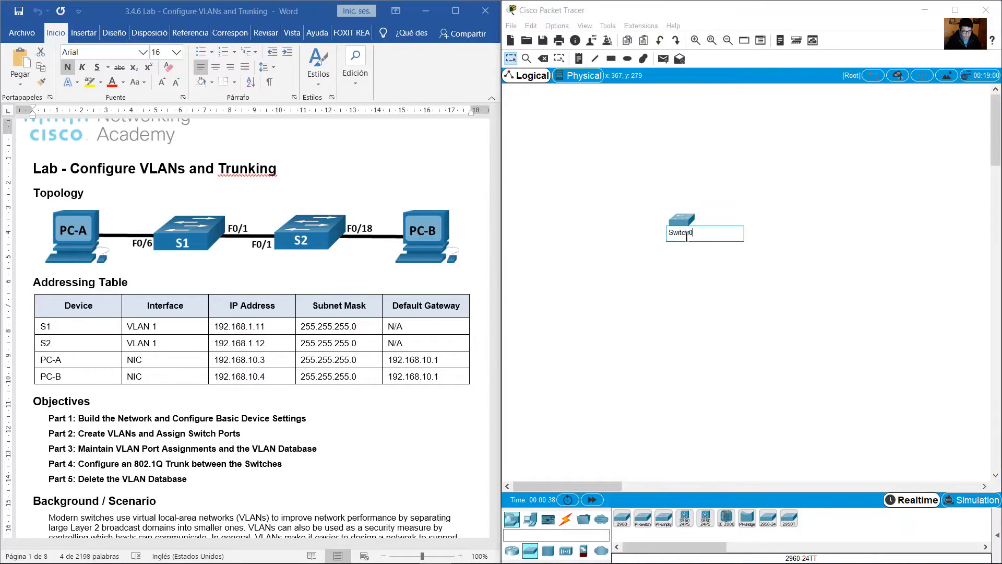
click(682, 232)
text(S1)
key(Return)
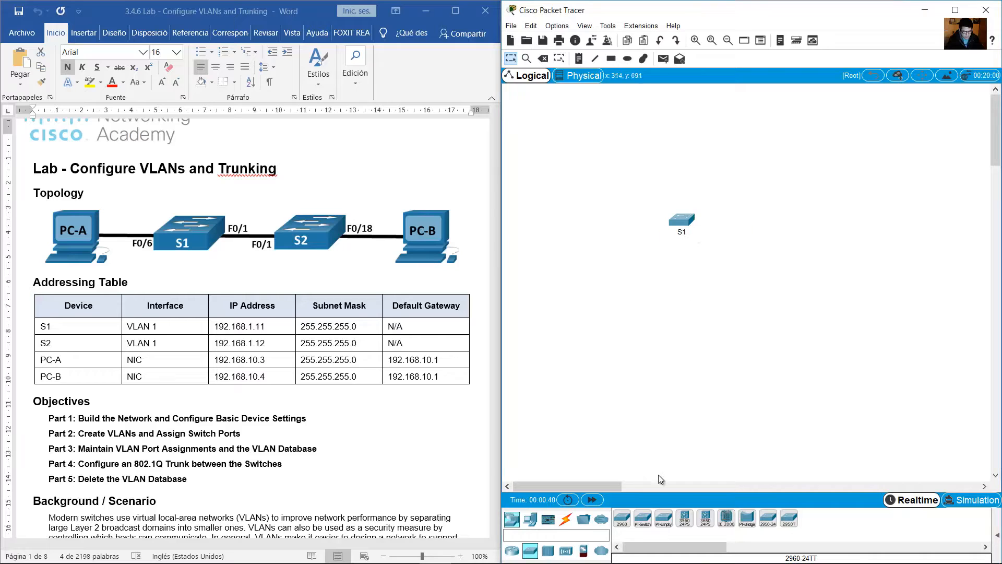
Place a second 2960 switch beside S1 and name it S2.
click(622, 518)
click(804, 215)
click(809, 229)
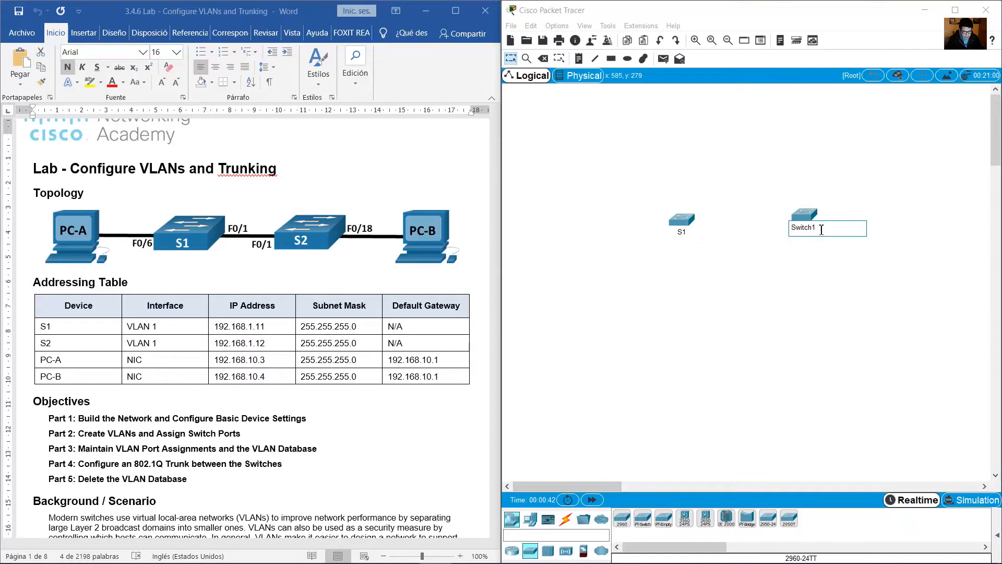
text(2)
key(Return)
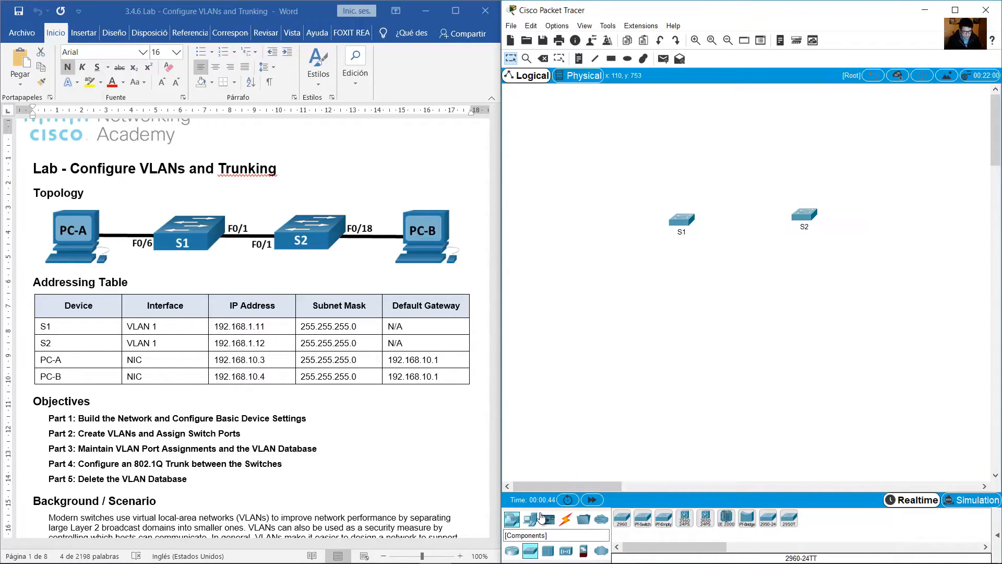
Place a PC end device on the outer side of S1 and name it PC-A.
click(530, 519)
click(629, 518)
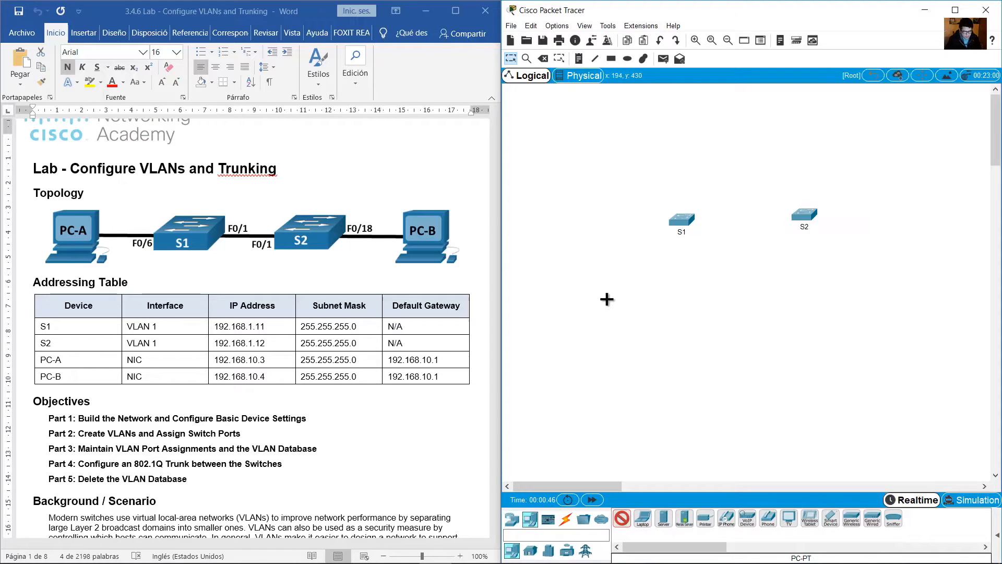
click(590, 214)
click(599, 230)
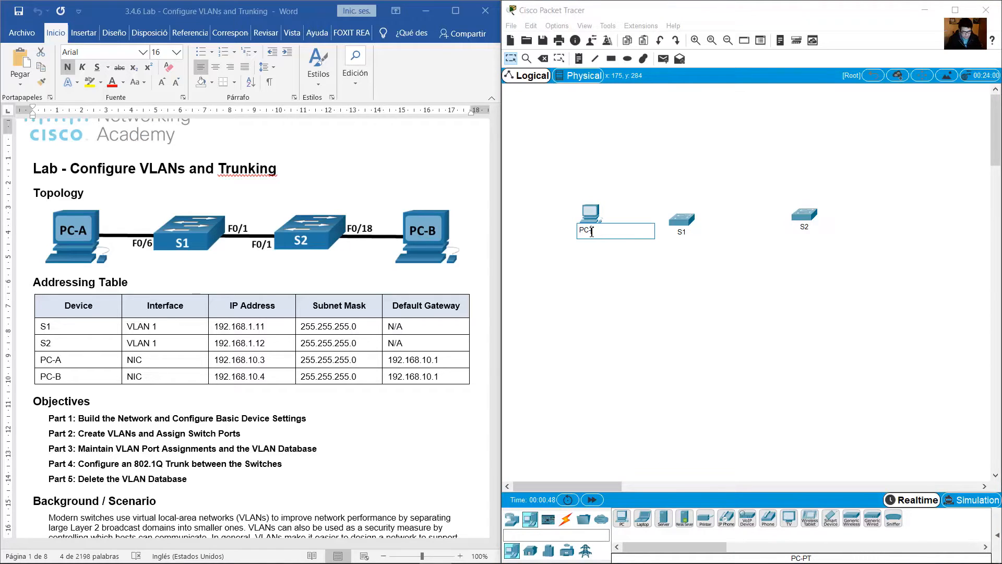
text(PC-A)
key(Return)
Place another PC on the outer side of S2 and name it PC-B.
click(625, 517)
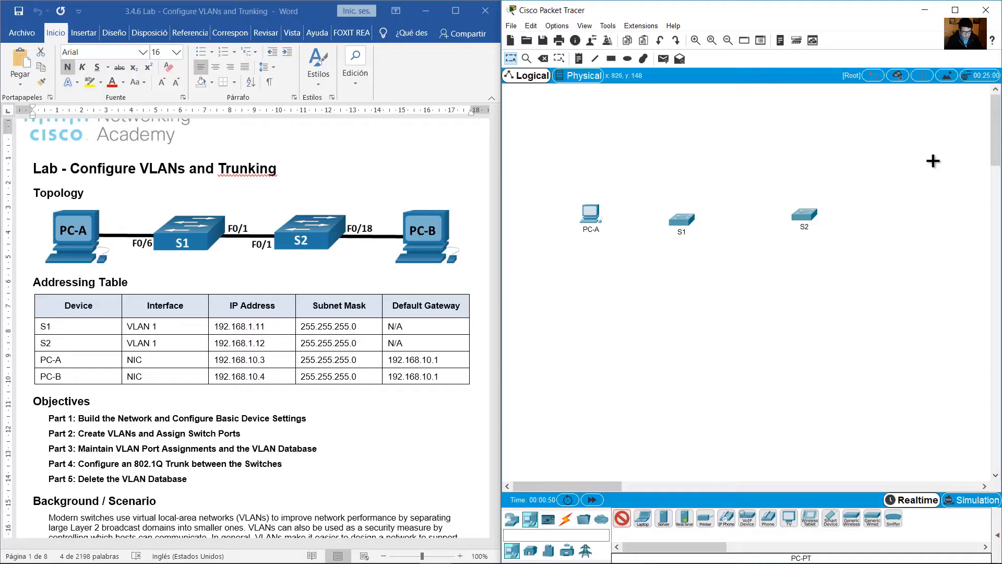
click(880, 213)
click(883, 229)
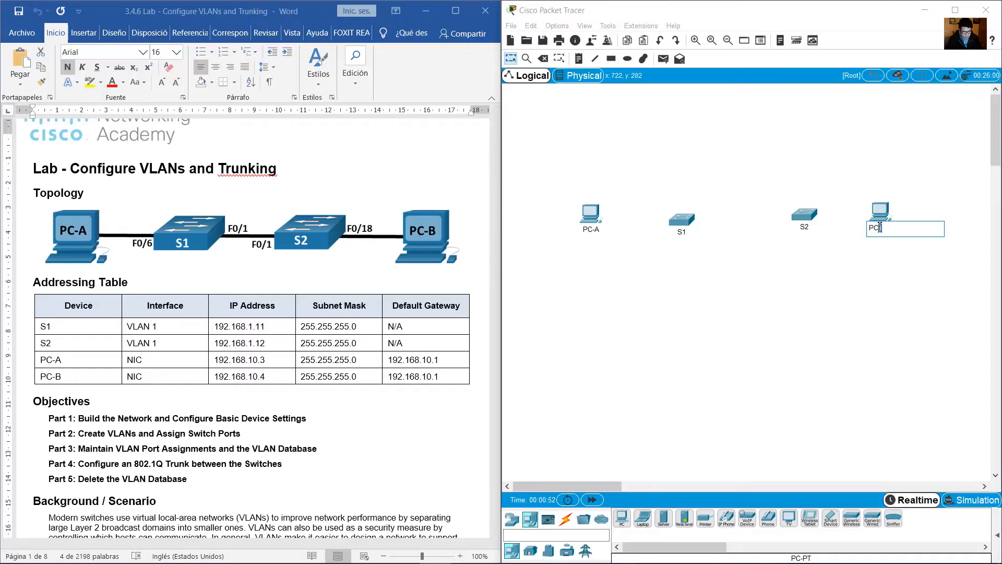
text(PC-B)
key(Return)
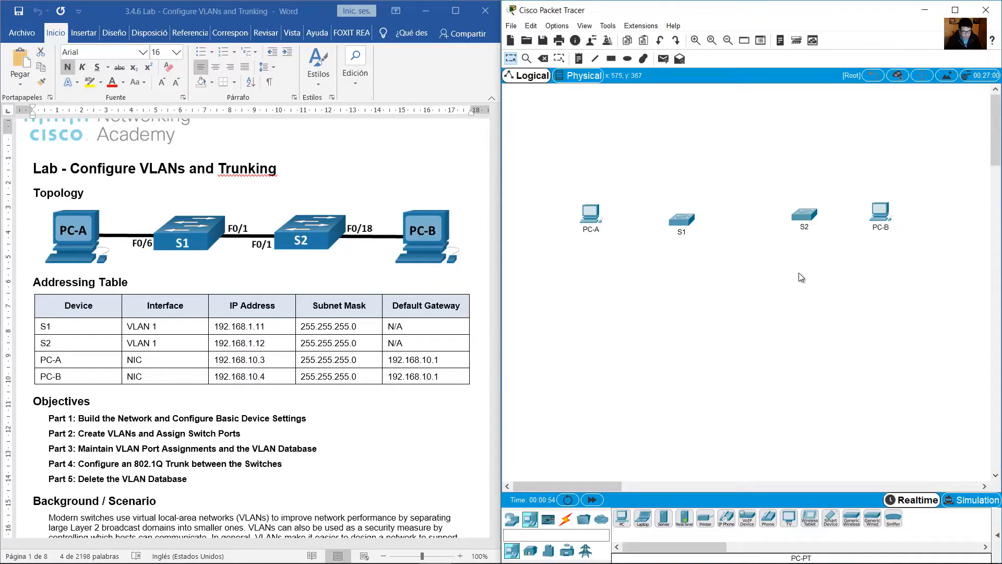
Connect S1 port Fa0/1 to S2 port Fa0/1 with a copper straight-through cable.
click(696, 40)
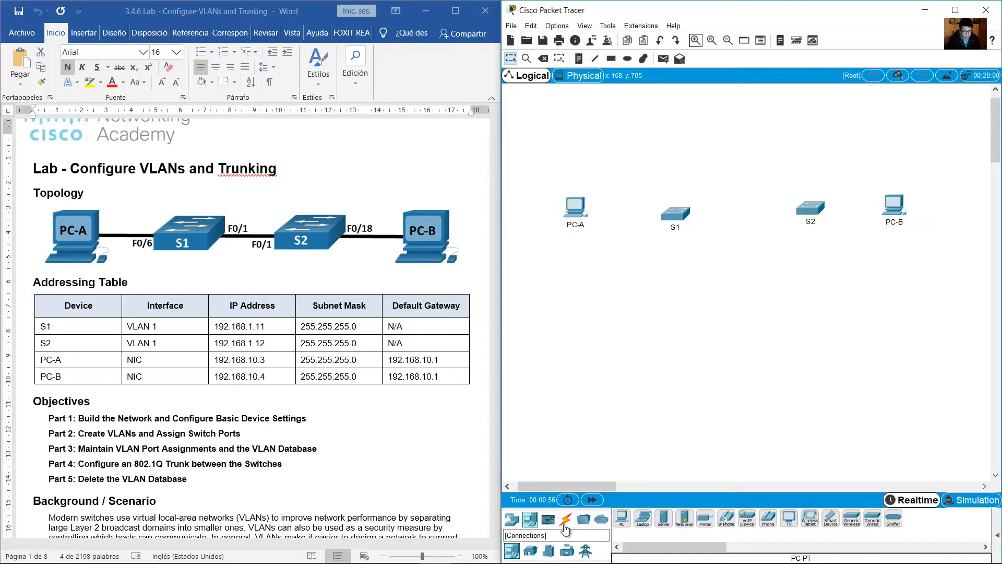
click(565, 519)
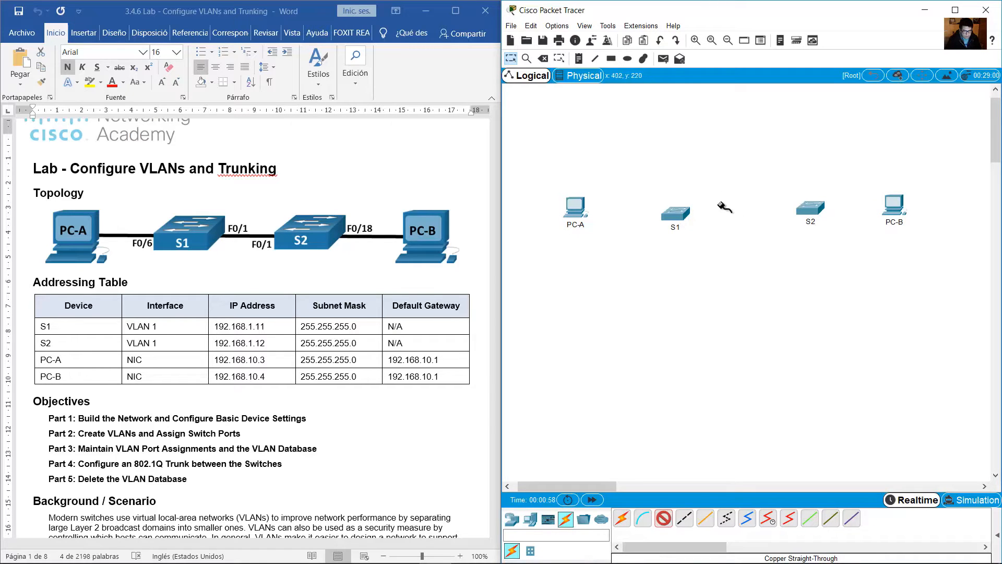
click(677, 211)
click(712, 225)
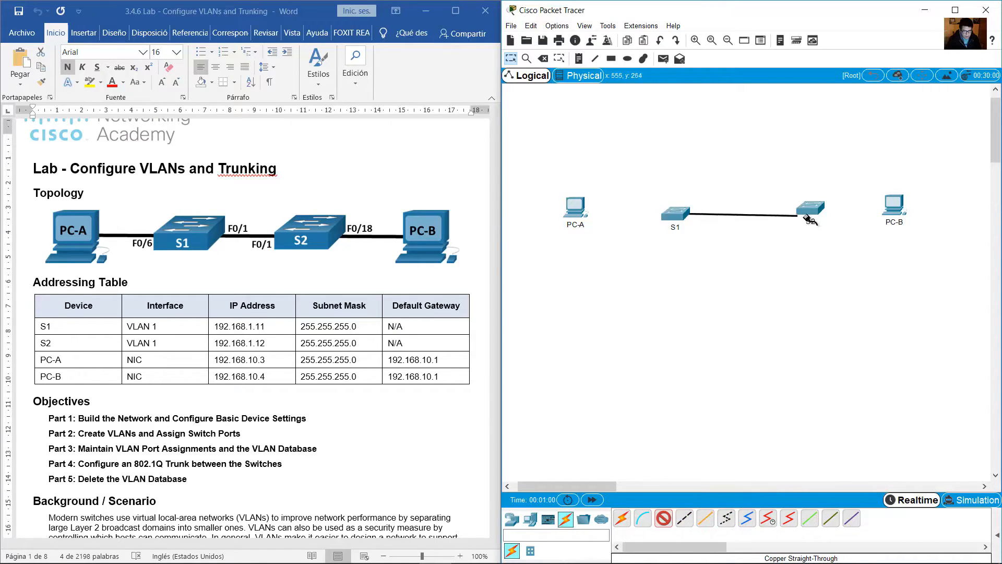
click(804, 209)
click(829, 227)
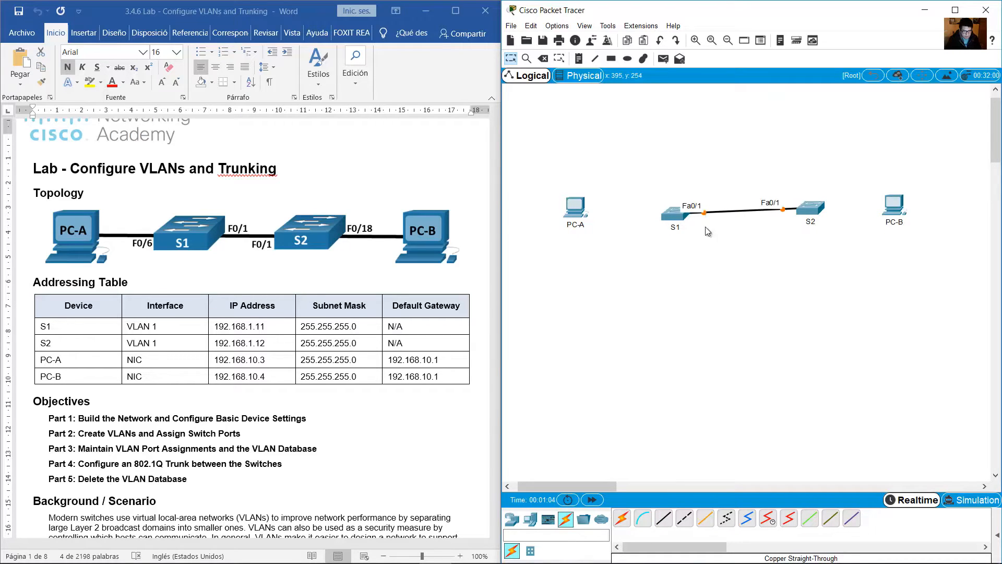
Connect S1 port F0/6 to PC-A's network port with a copper straight-through cable.
click(663, 518)
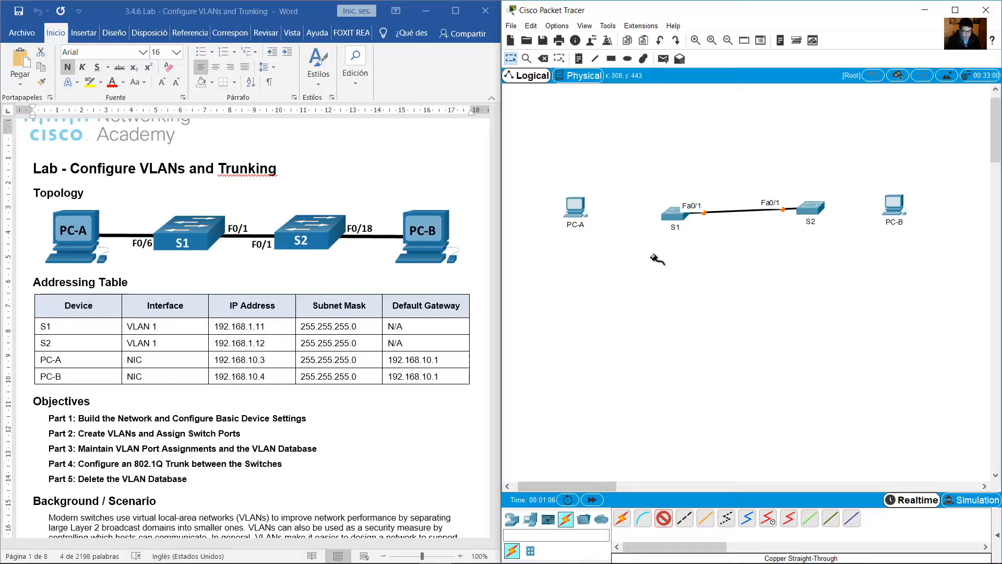
click(673, 214)
click(726, 284)
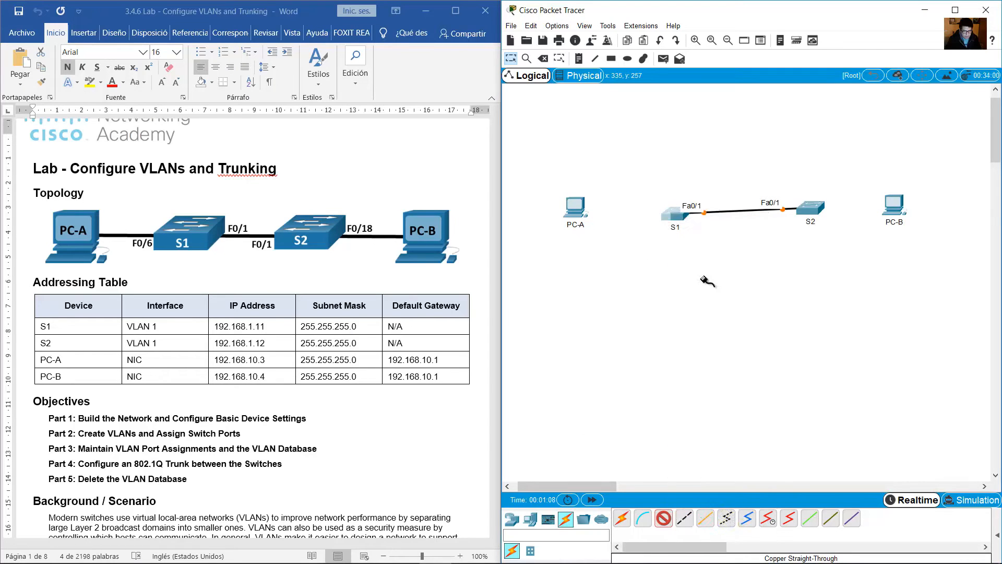
click(576, 211)
click(616, 255)
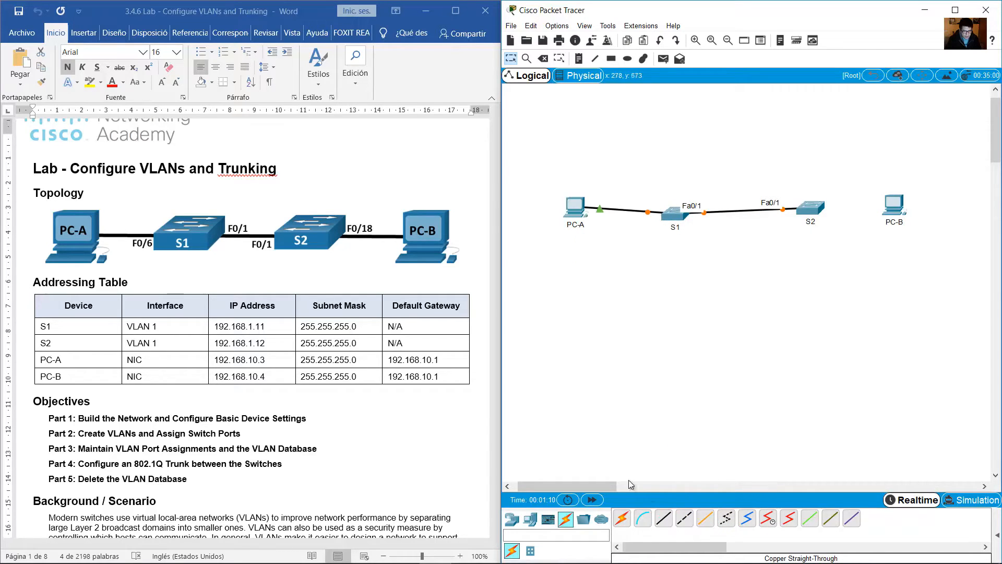
Connect S2 port FastEthernet0/18 to PC-B with a copper straight-through cable, and line up the four devices in a row.
click(663, 519)
click(809, 212)
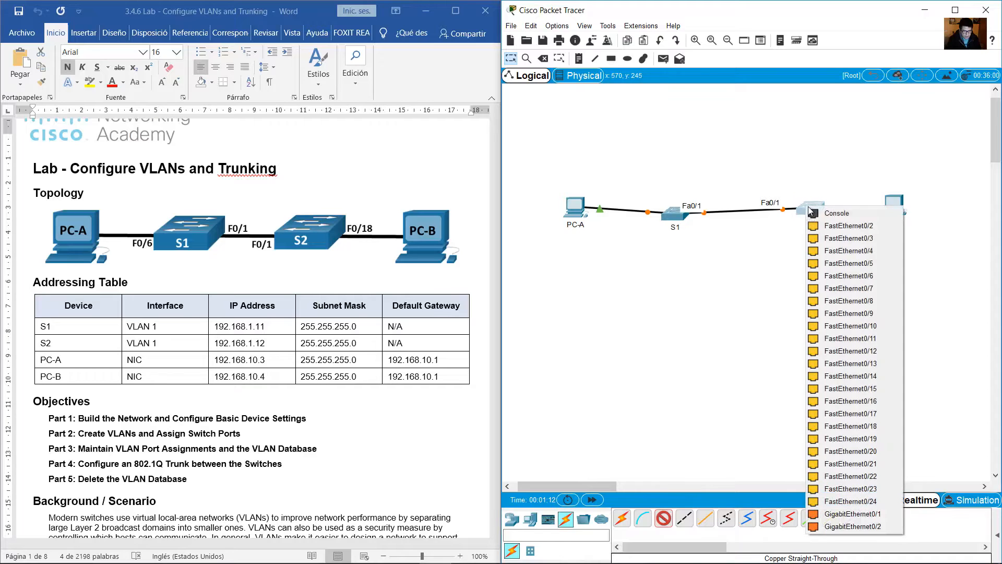
click(871, 426)
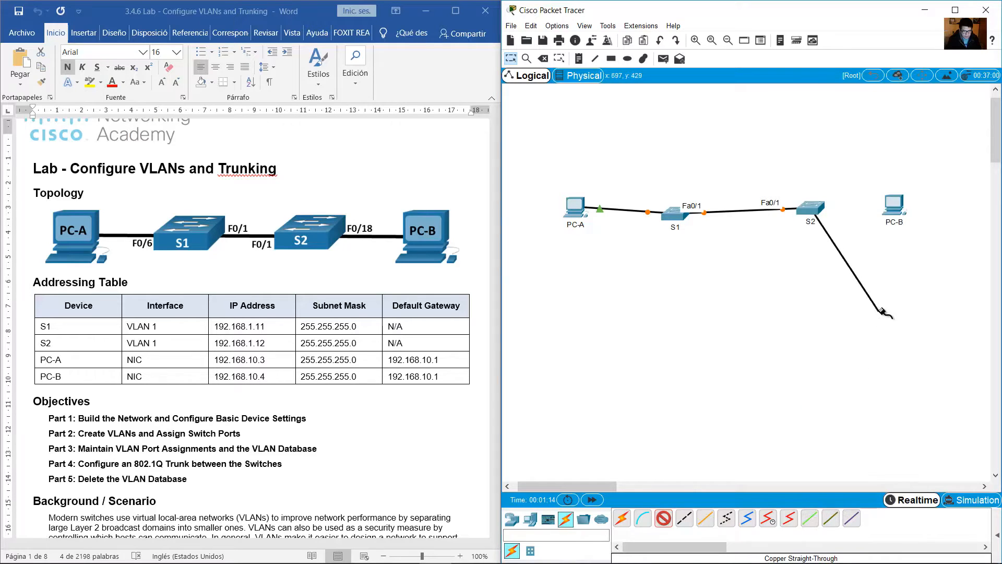
click(894, 203)
click(916, 257)
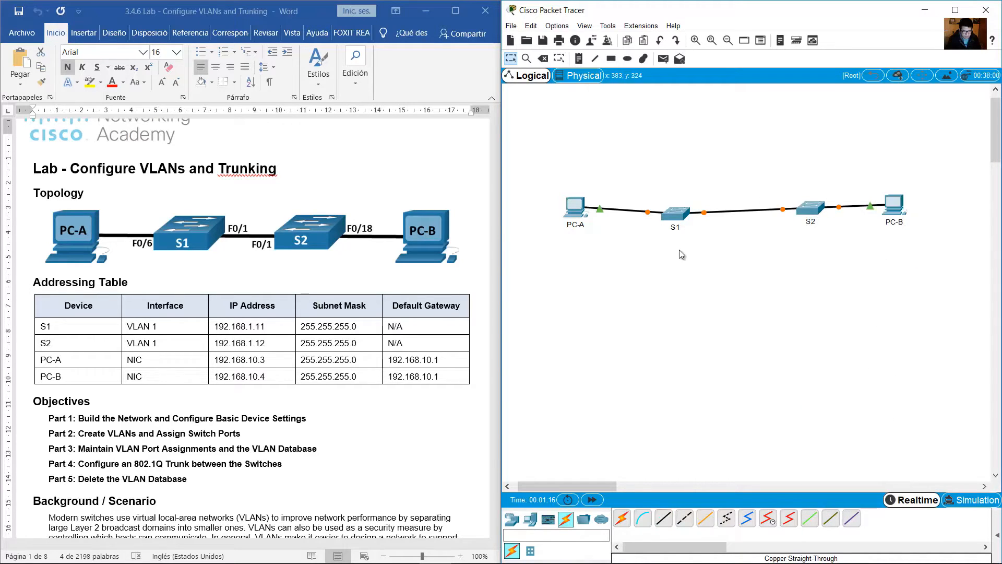
drag(678, 218, 699, 211)
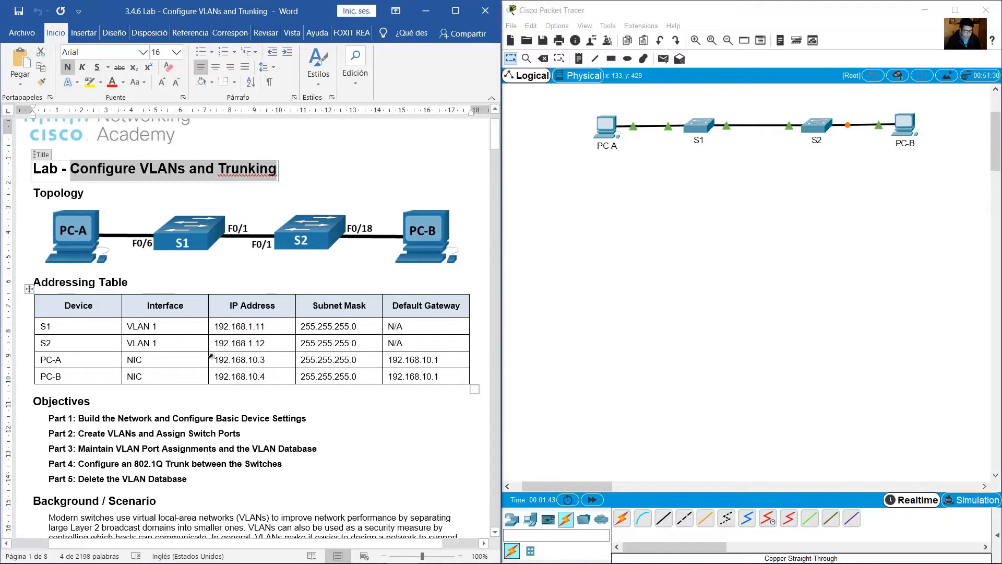
In the Word lab document, examine the Addressing Table's entries for S1, S2, PC-A and PC-B.
scroll(211, 356, down, 2)
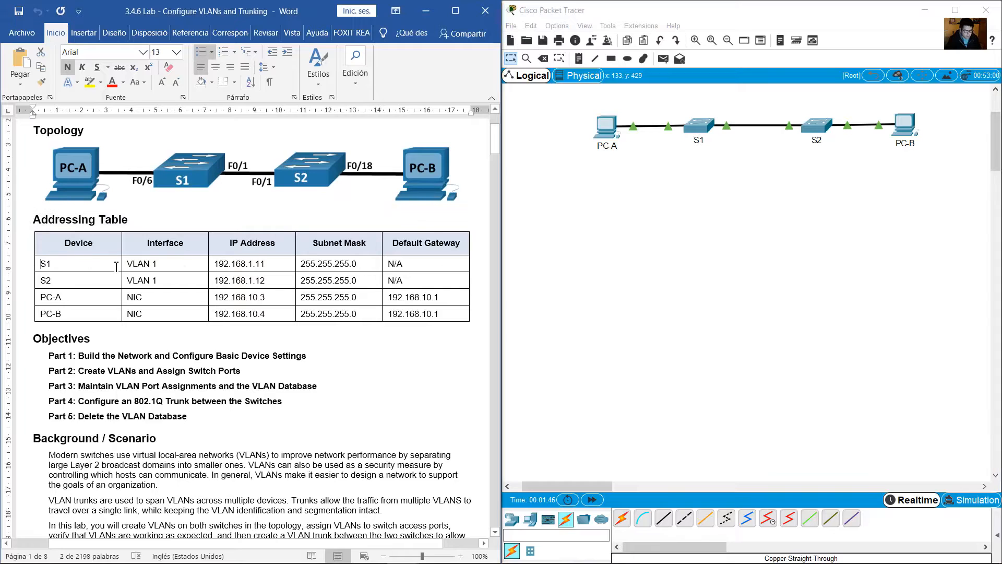
drag(43, 264, 418, 279)
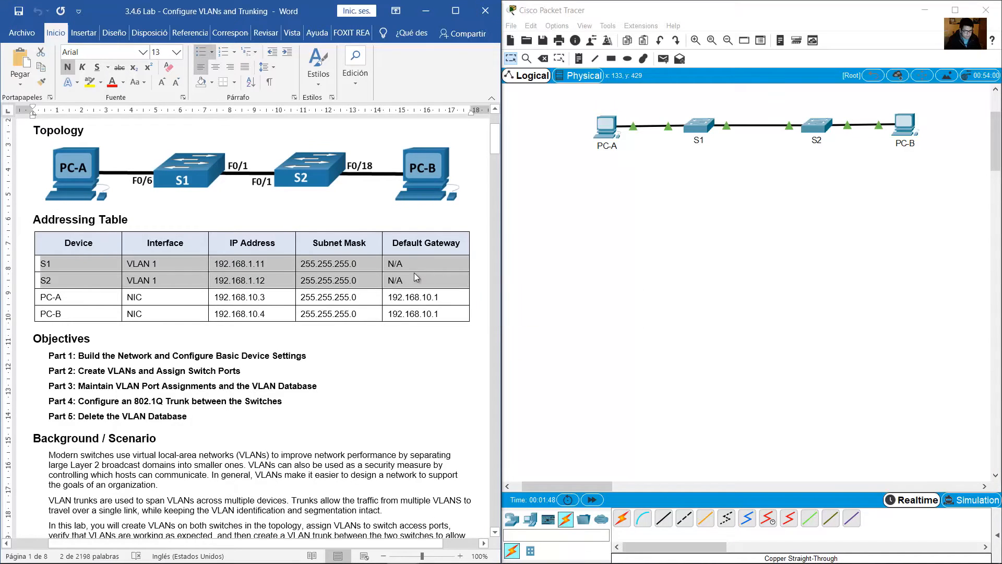
click(256, 264)
drag(267, 265, 245, 297)
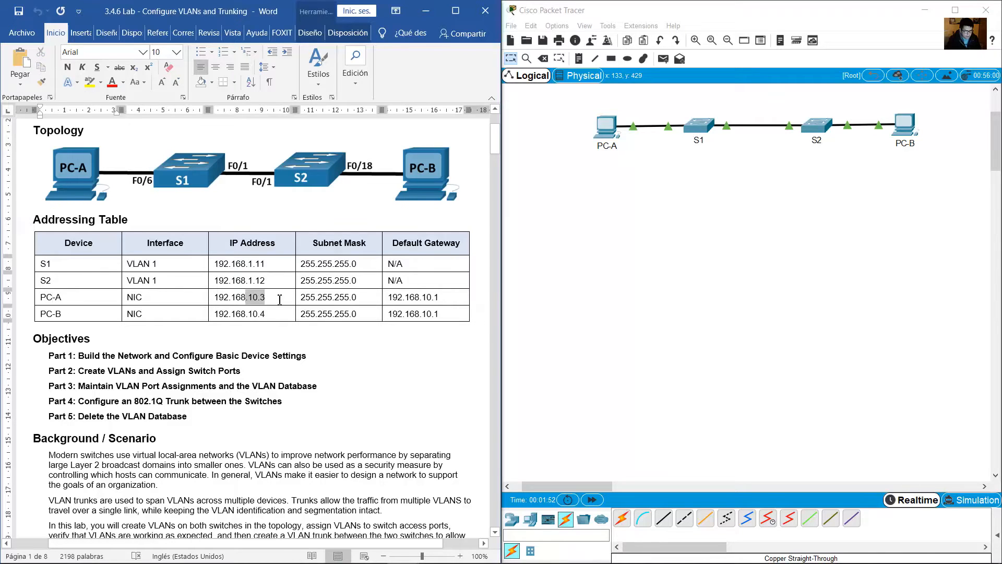
drag(72, 313, 56, 314)
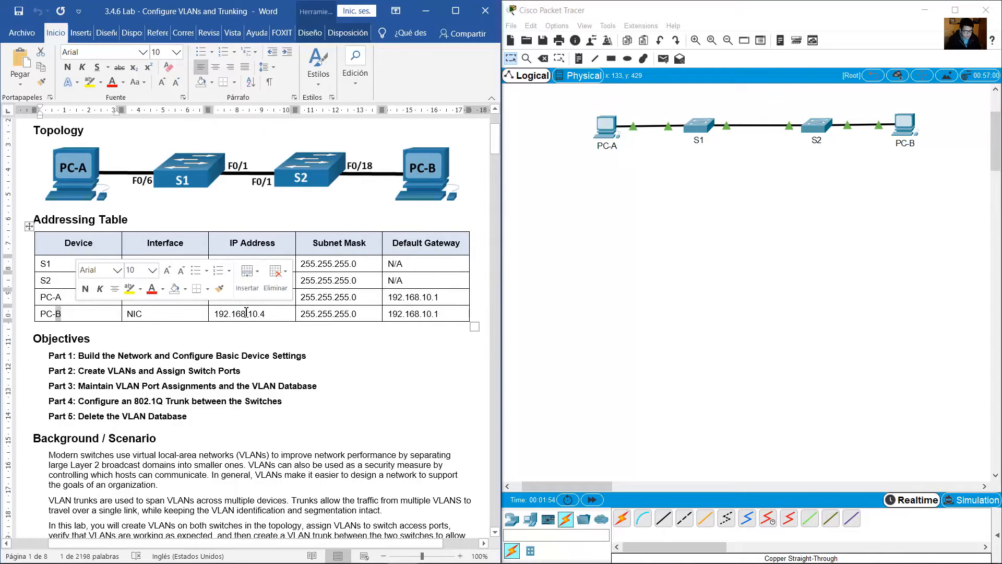
click(346, 342)
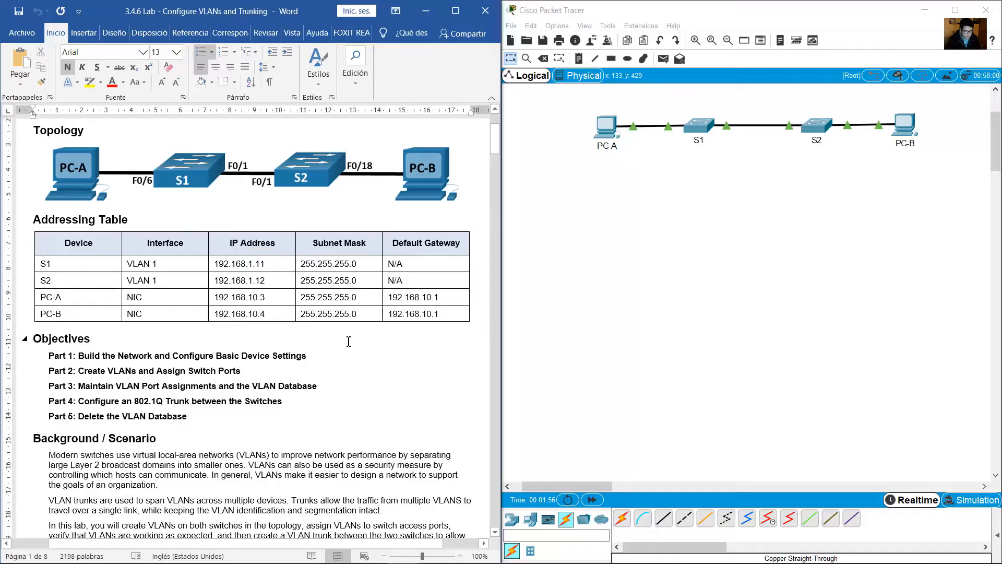
Read the Required Resources list covering the switches, PCs, console cables and Ethernet cables.
scroll(348, 342, down, 15)
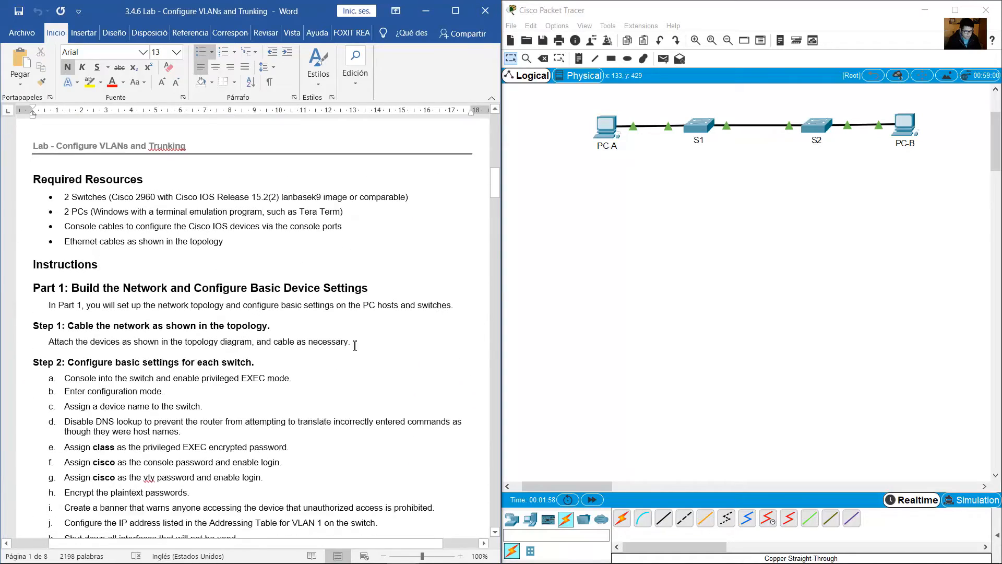
scroll(354, 345, up, 6)
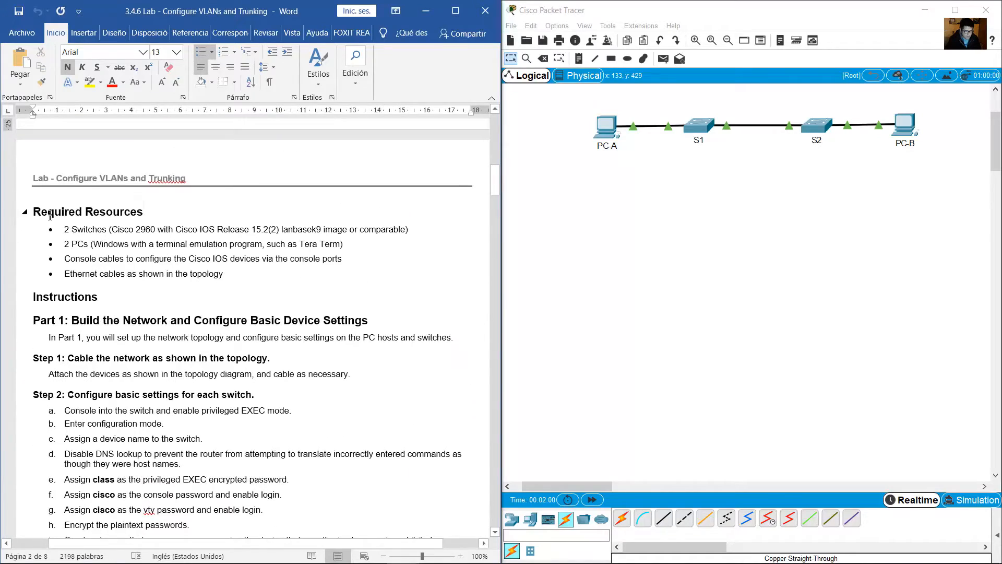
drag(68, 220, 176, 230)
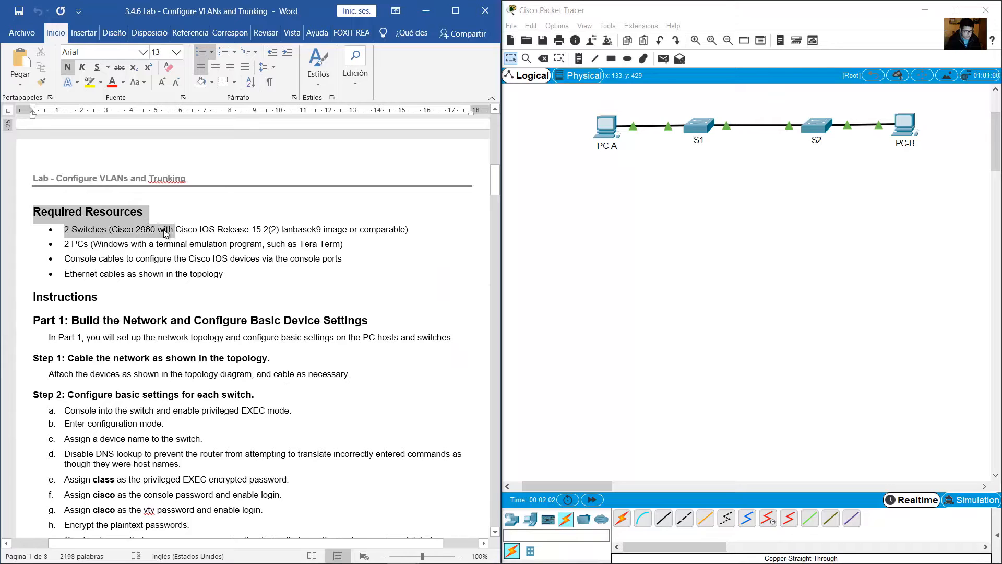
drag(65, 243, 189, 245)
drag(98, 257, 173, 260)
drag(68, 273, 165, 274)
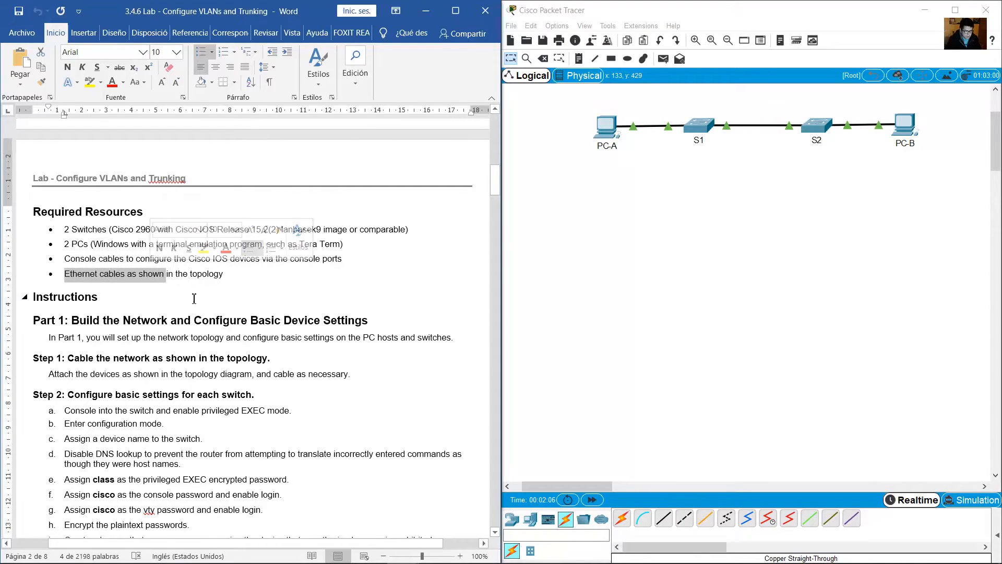
Read the Part 1 heading on building the network and its Step 1 on cabling the topology.
scroll(203, 271, down, 3)
scroll(203, 271, down, 1)
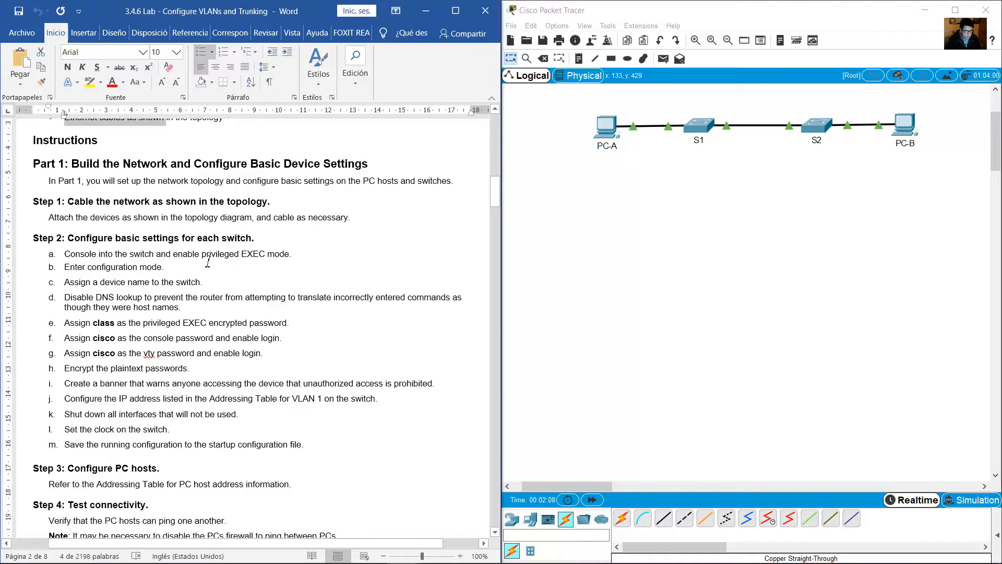
click(71, 163)
drag(71, 164, 170, 163)
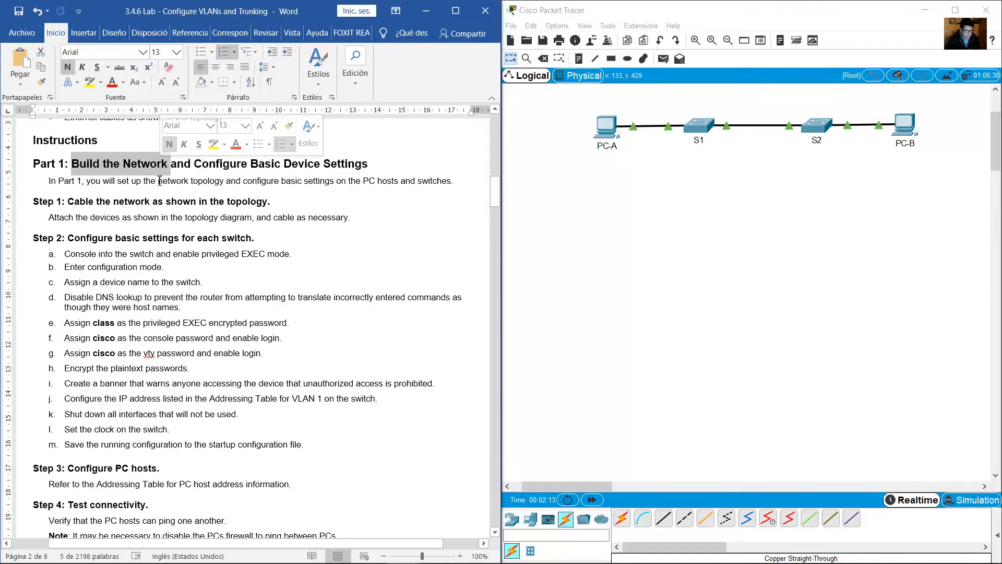
click(159, 182)
drag(76, 203, 163, 202)
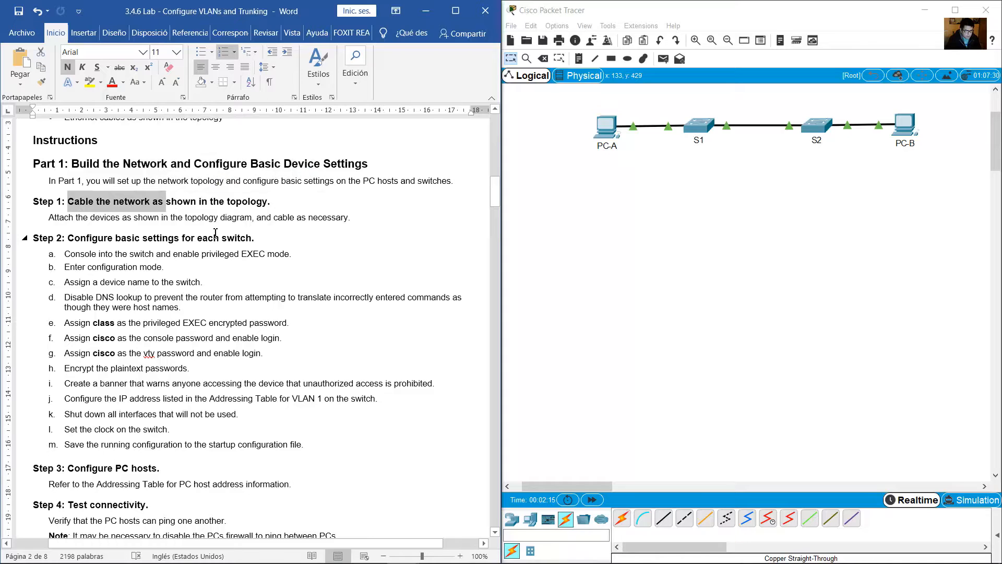
Read through Step 2's list of basic switch settings, including the item on assigning a device name.
click(215, 233)
scroll(216, 234, down, 2)
click(217, 233)
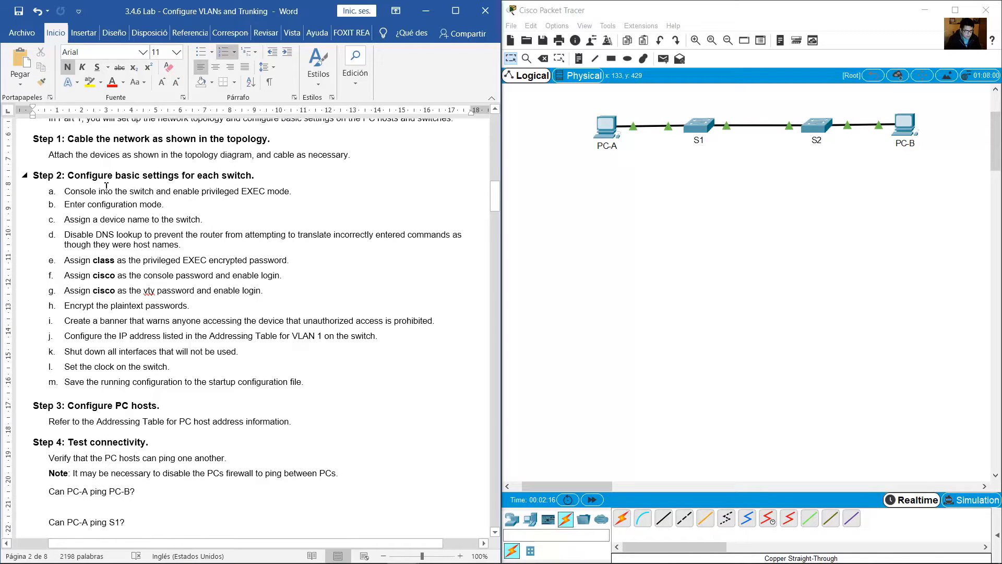
scroll(99, 183, up, 1)
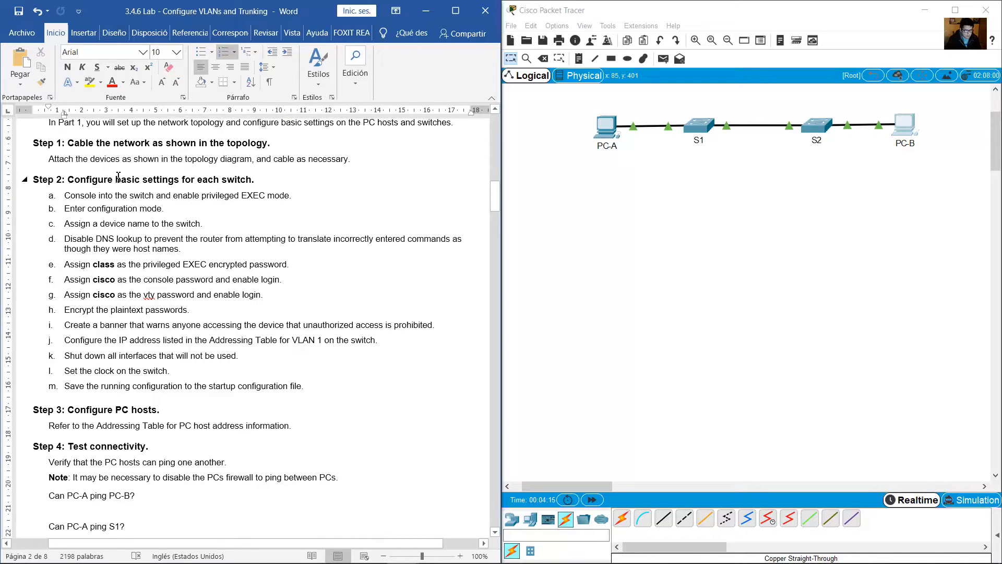
drag(118, 177, 242, 176)
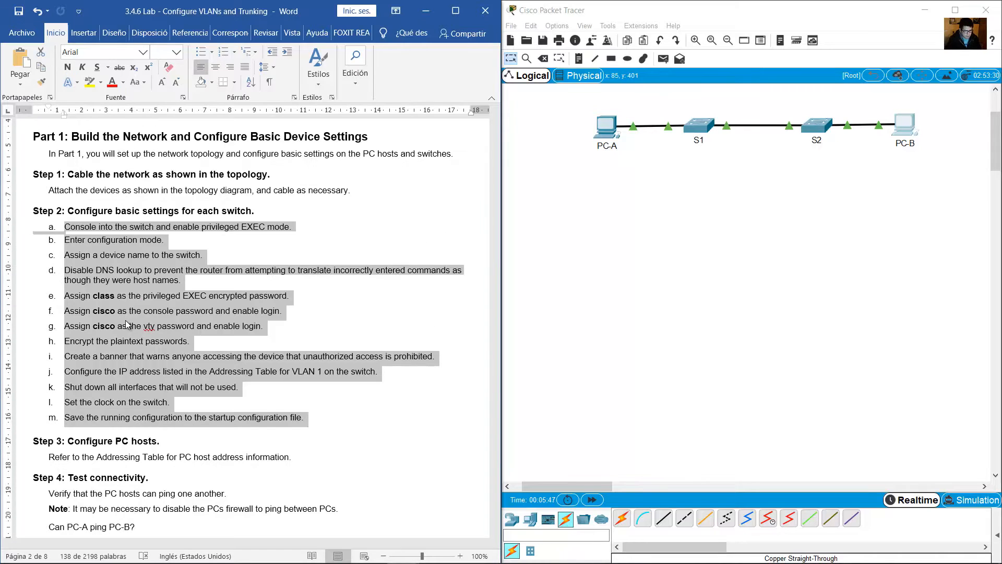
click(127, 311)
drag(71, 255, 206, 256)
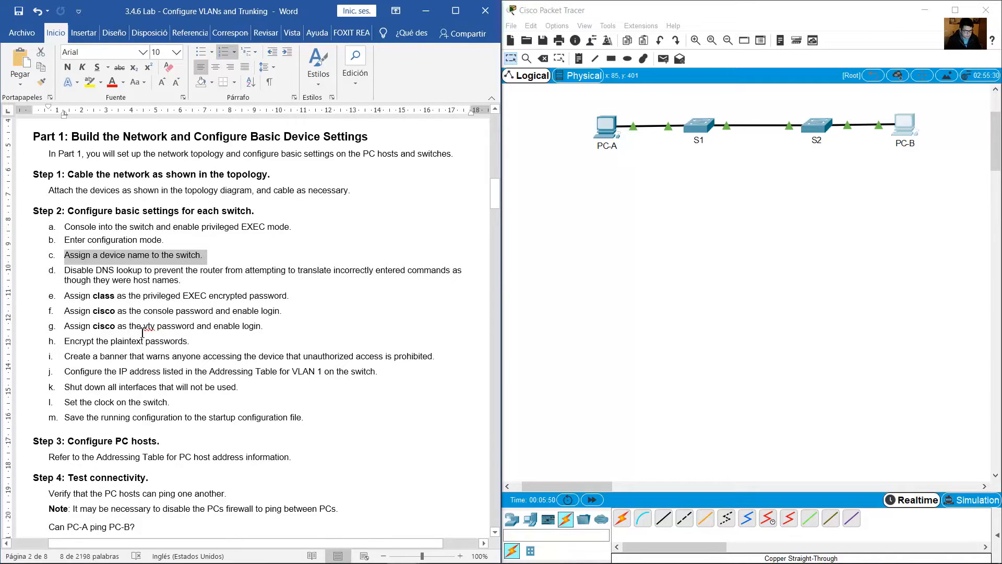
In the lab's Step 2, read the item on configuring the VLAN 1 IP address and review the whole list of settings.
drag(79, 371, 375, 372)
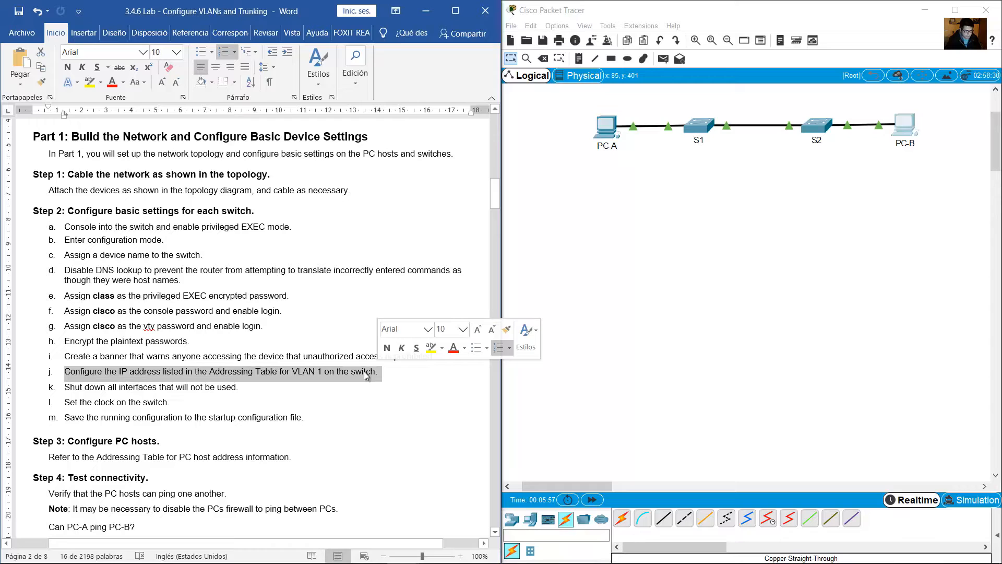
drag(317, 422, 45, 230)
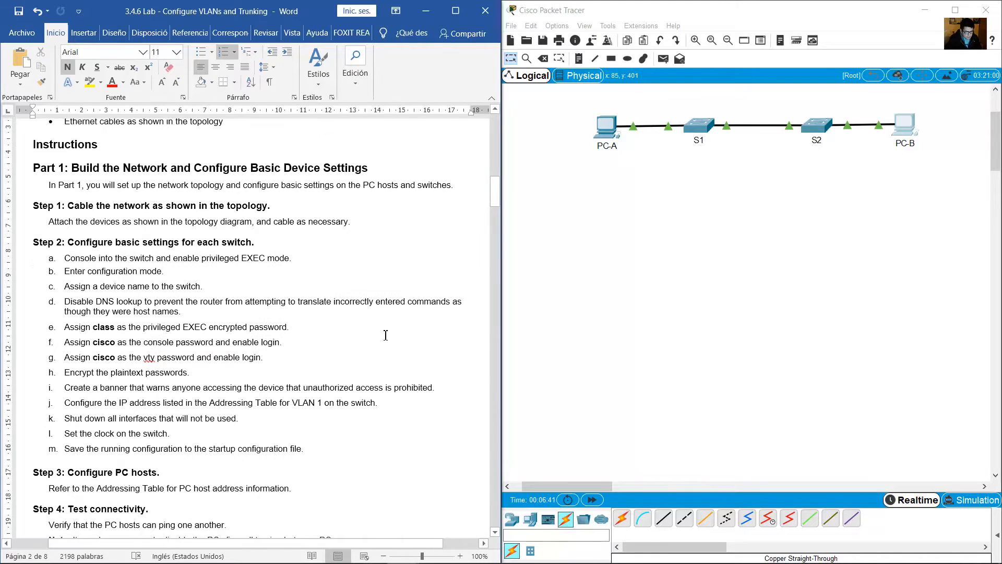
Open switch S1's command line in an enlarged window and locate S1 in the lab's Addressing Table.
click(697, 130)
drag(508, 127, 673, 262)
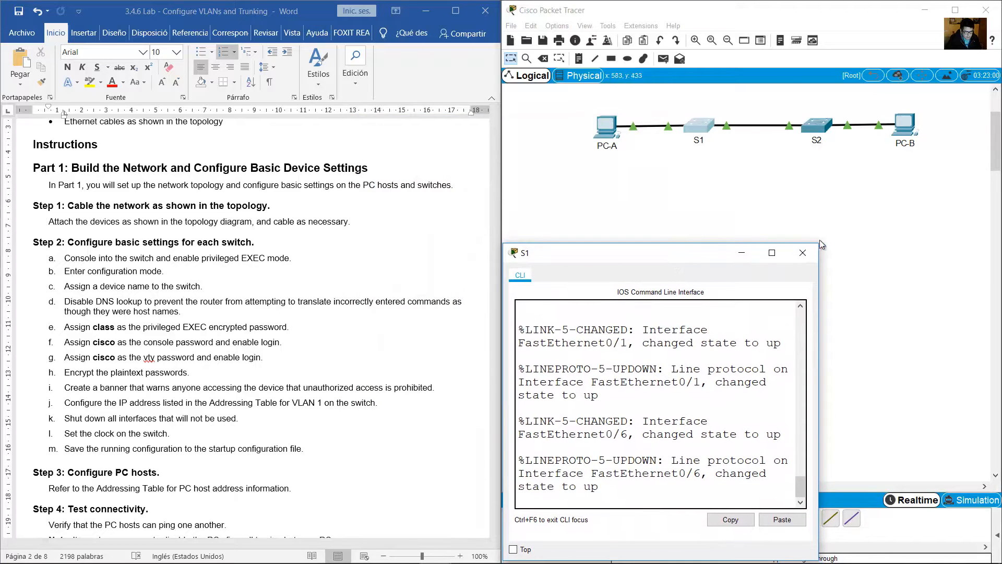
drag(846, 245, 1001, 228)
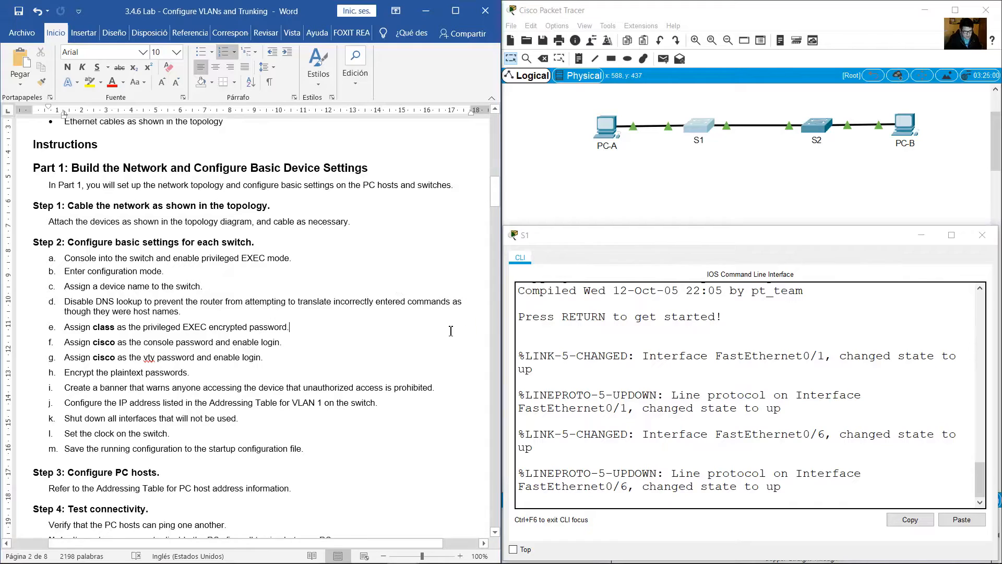
scroll(374, 306, up, 10)
scroll(375, 310, up, 14)
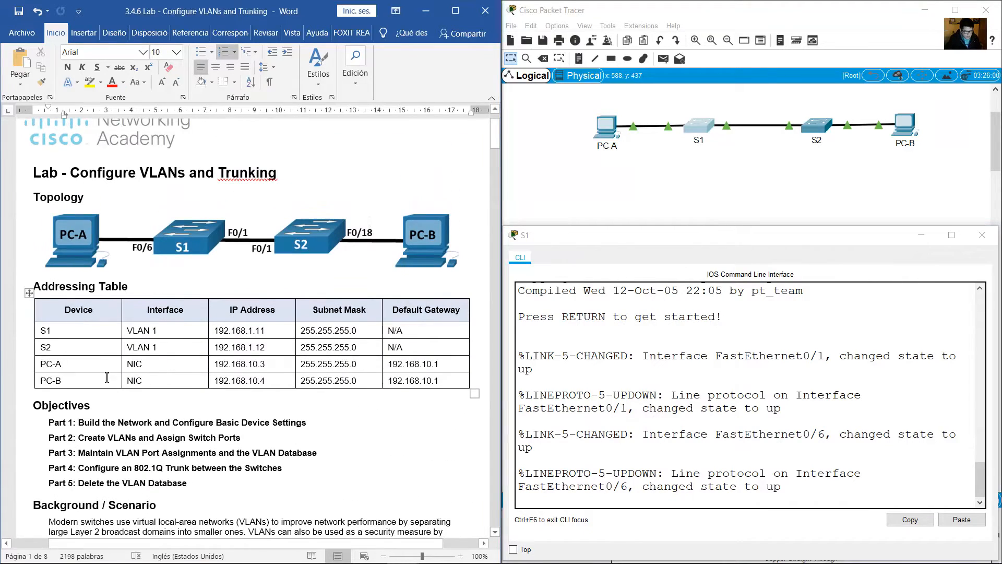
click(107, 377)
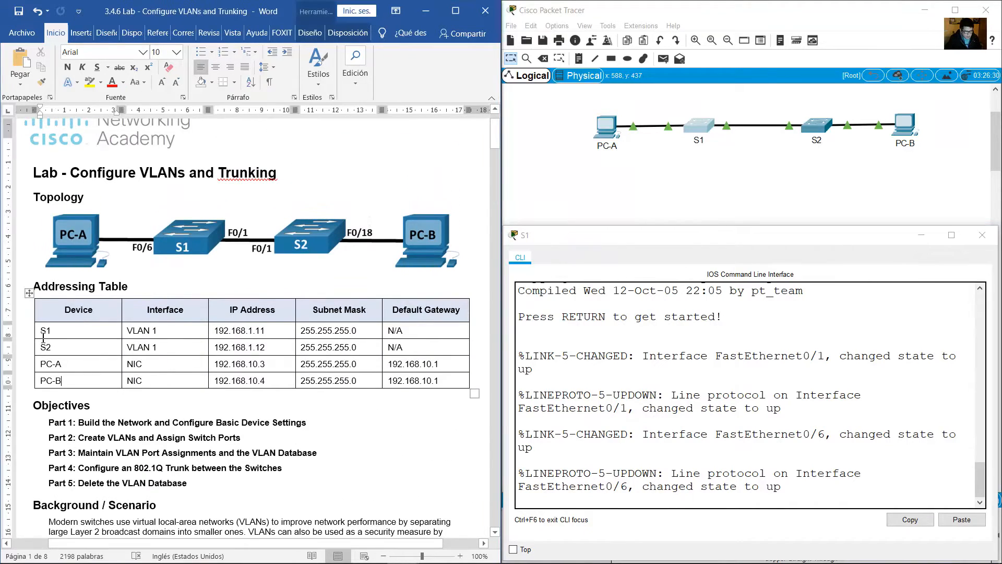
On switch S1, enter global configuration mode and set the hostname to S1.
click(800, 470)
key(Return)
text(en)
key(Return)
text(conf )
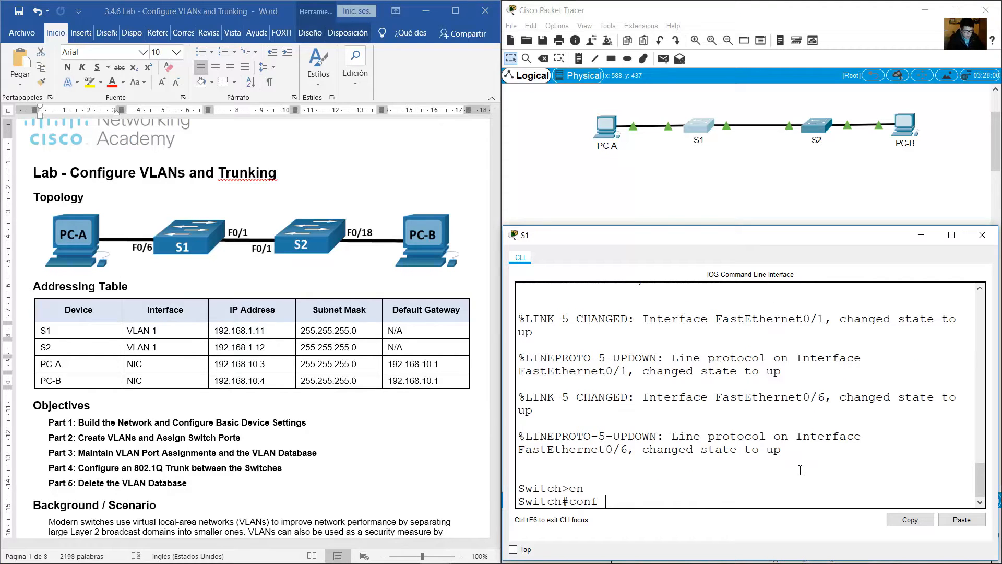
text(term)
key(Return)
text(hostname S)
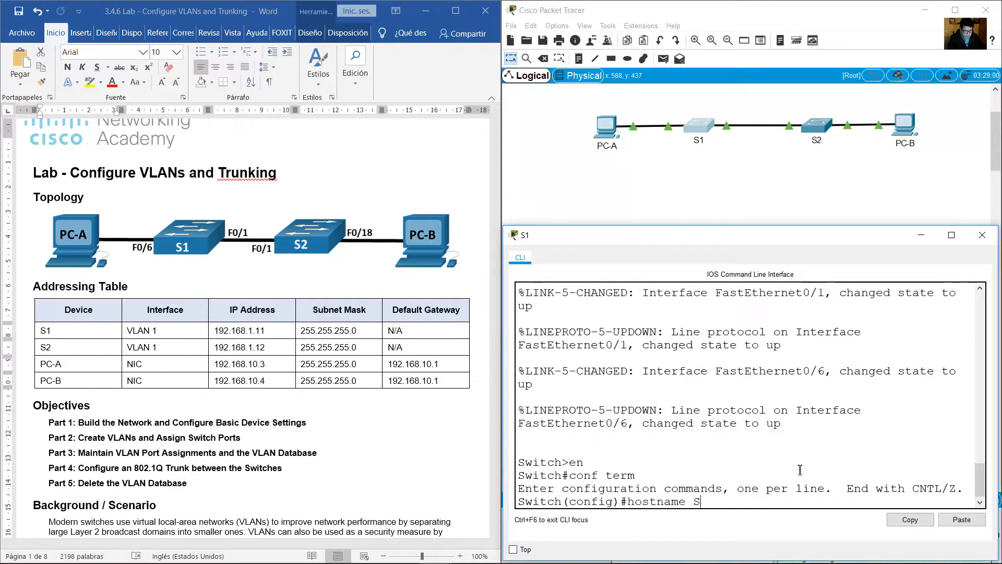
text(1)
key(Return)
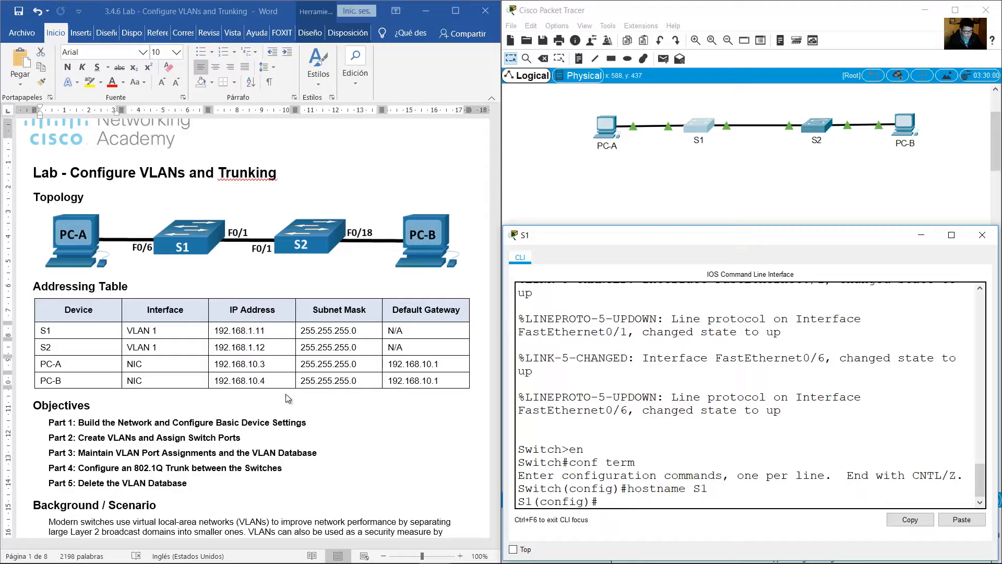
Give S1's VLAN 1 interface the IP address 192.168.1.11 with subnet mask 255.255.255.0, as listed in the Addressing Table.
click(123, 332)
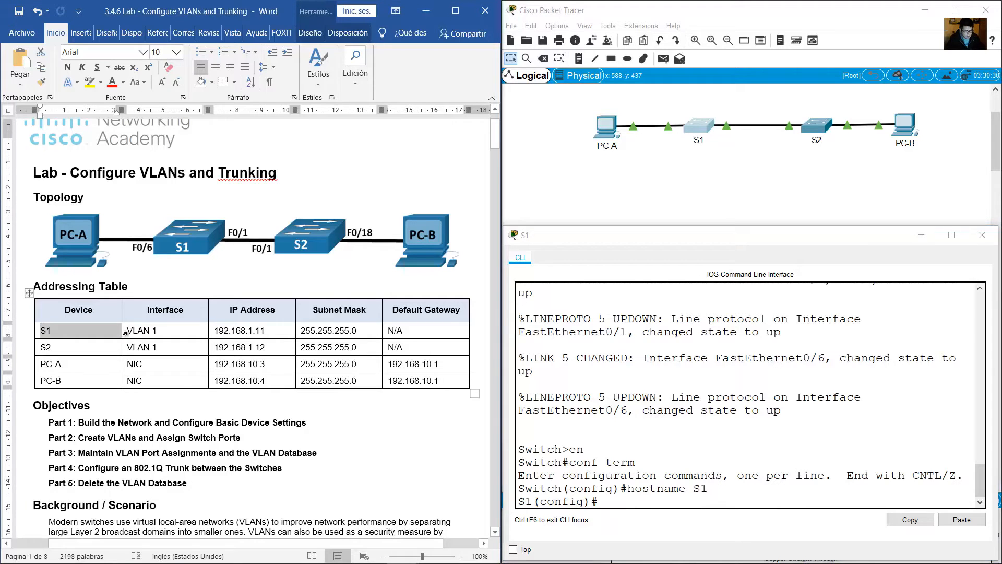
click(540, 403)
text(int vlan 1)
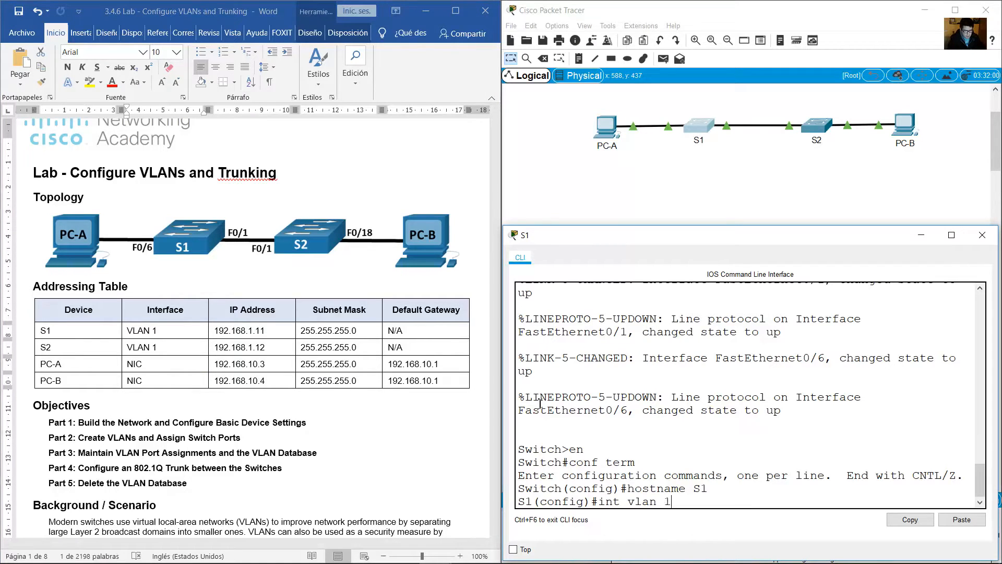
key(Return)
text(i)
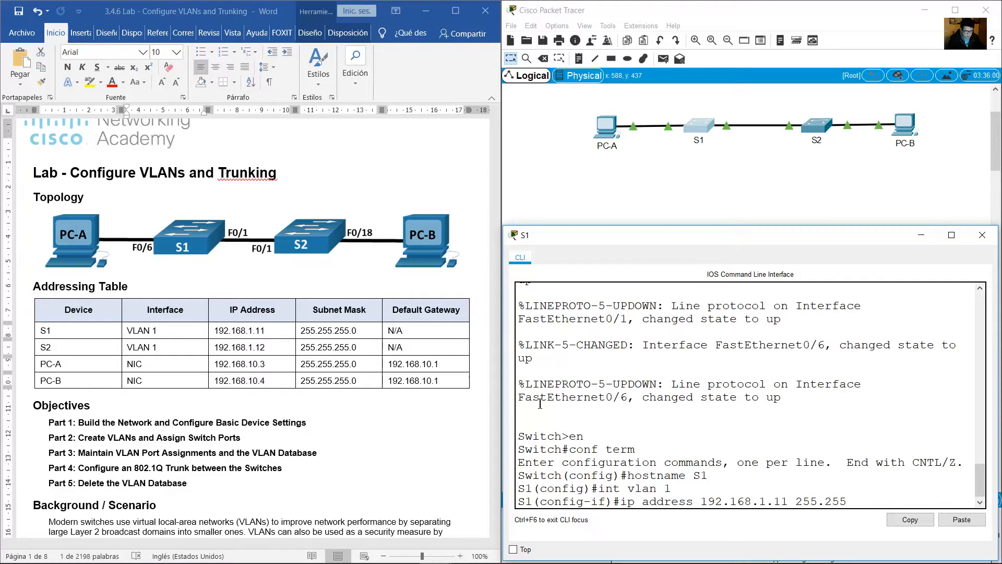
key(Return)
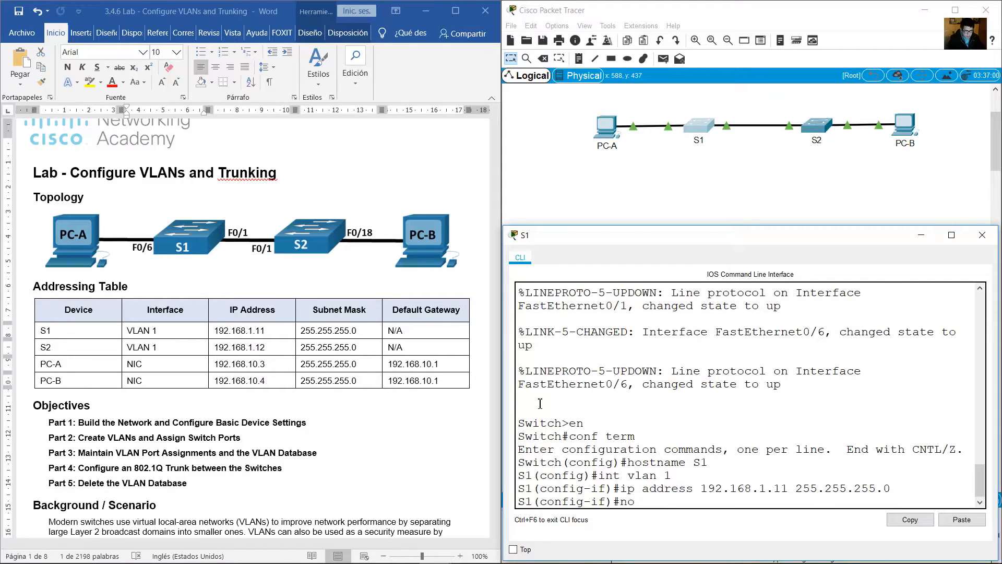
Enable S1's VLAN 1 interface with no shutdown and return to global configuration mode.
text(no shutdon)
key(BackSpace)
text(wn)
key(Return)
key(Return)
text(exit)
key(Return)
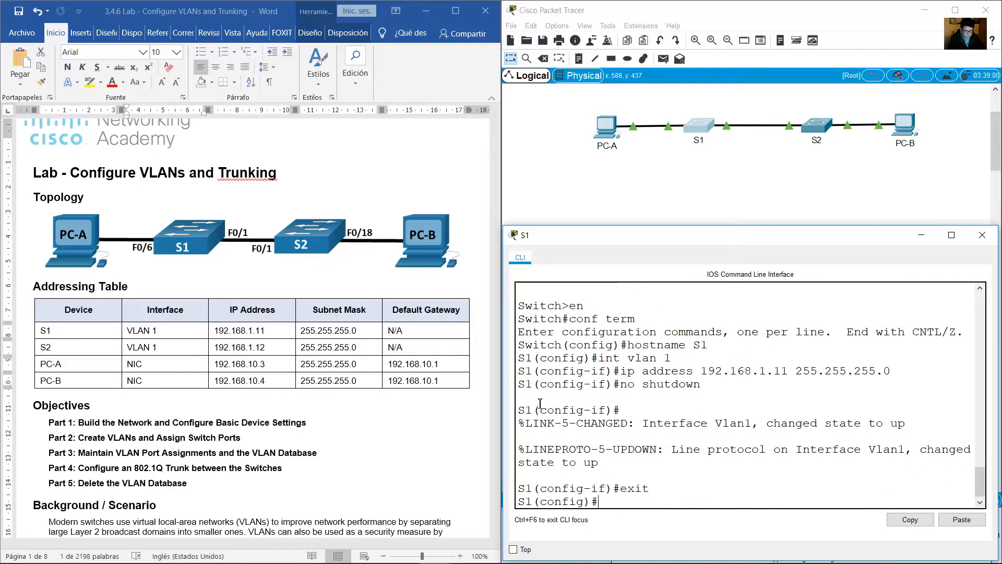
Find S2 in the Addressing Table and open switch S2's command line in an enlarged window.
click(84, 364)
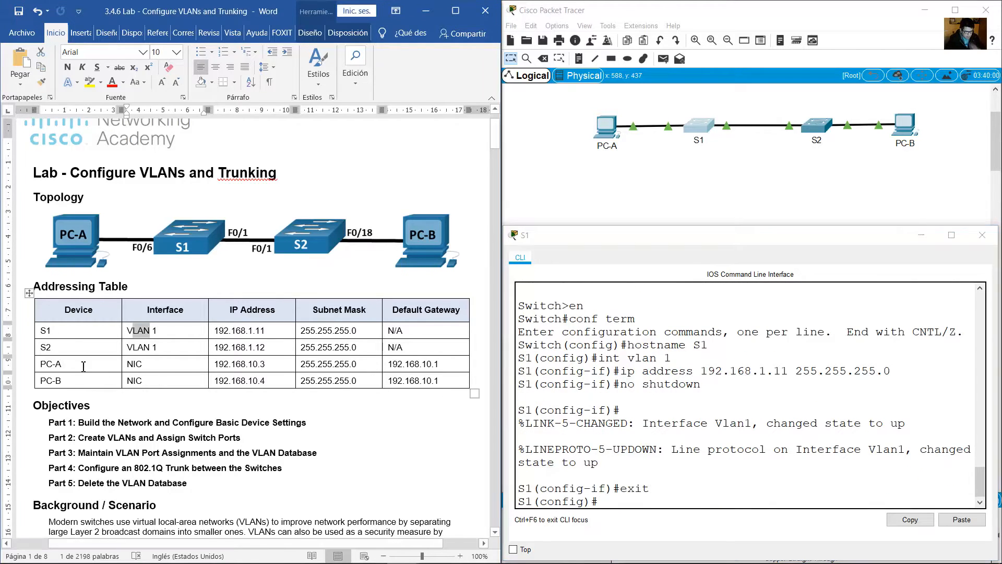
click(53, 348)
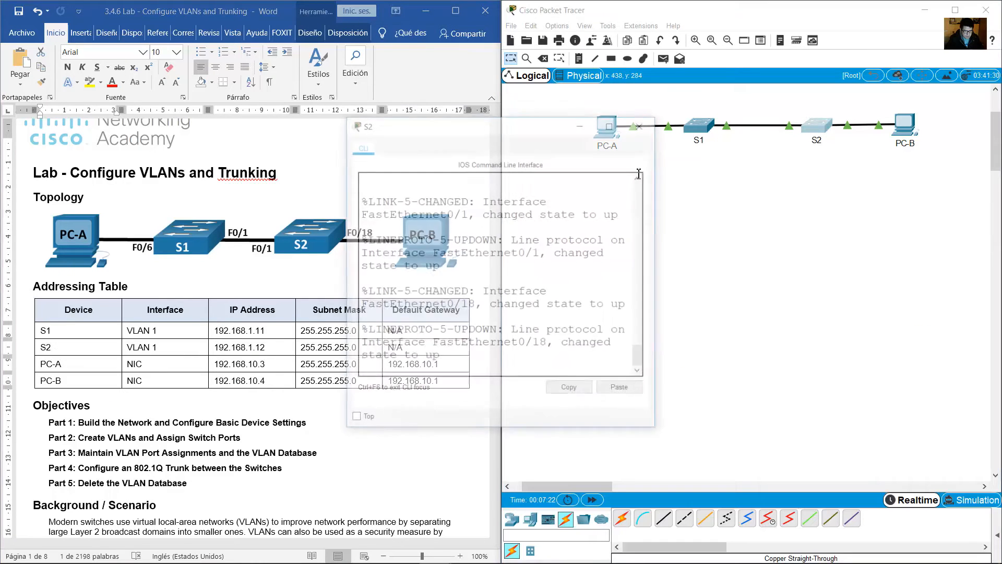
drag(499, 127, 727, 256)
drag(820, 244, 994, 240)
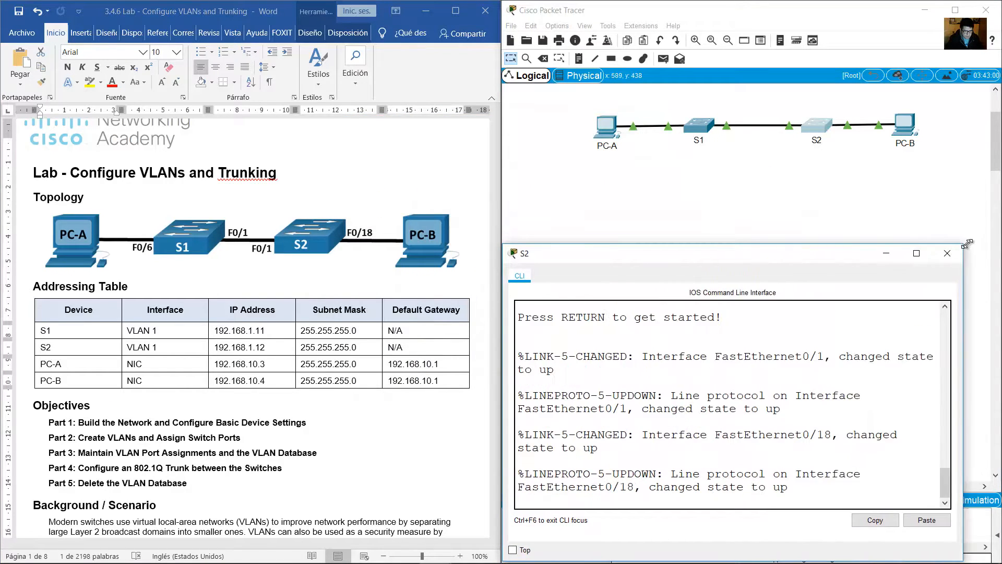
key(Return)
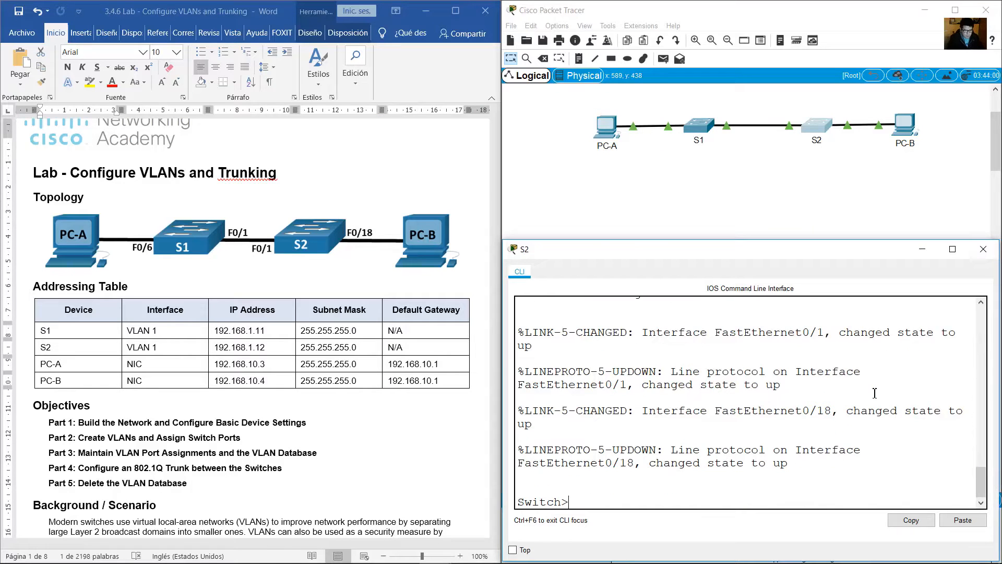
On switch S2, enter global configuration mode and set the hostname to S2.
text(en)
key(Return)
text(conf term)
key(Return)
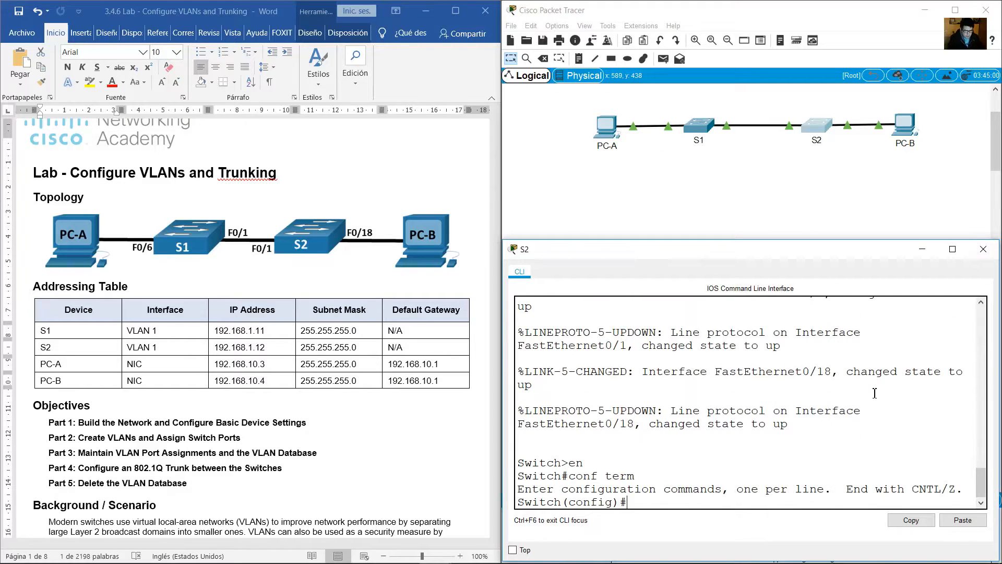
text(hostname S2)
key(Return)
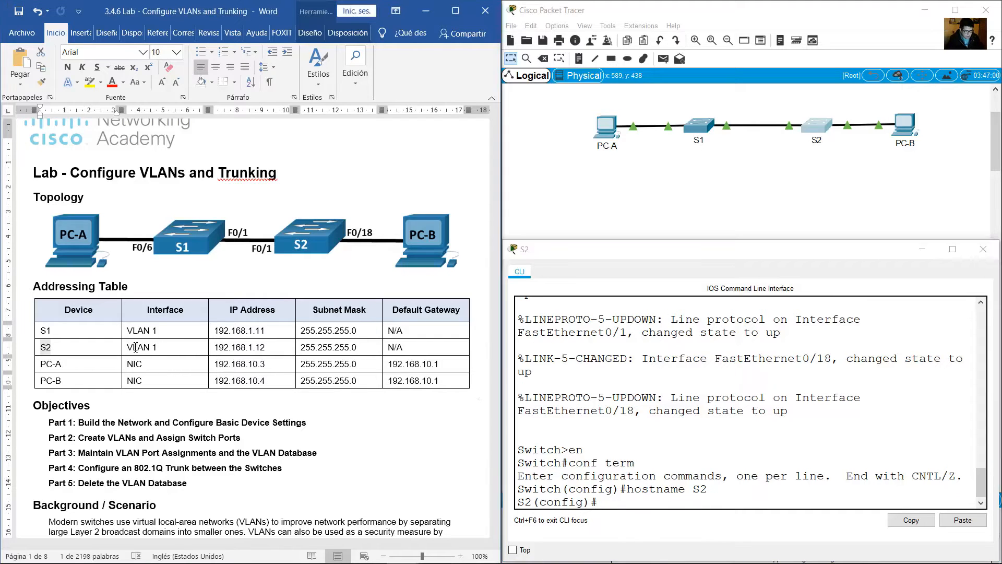
Assign IP address 192.168.1.12 with subnet mask 255.255.255.0 to S2's VLAN 1 interface, following its Addressing Table row.
drag(135, 348, 339, 348)
click(874, 473)
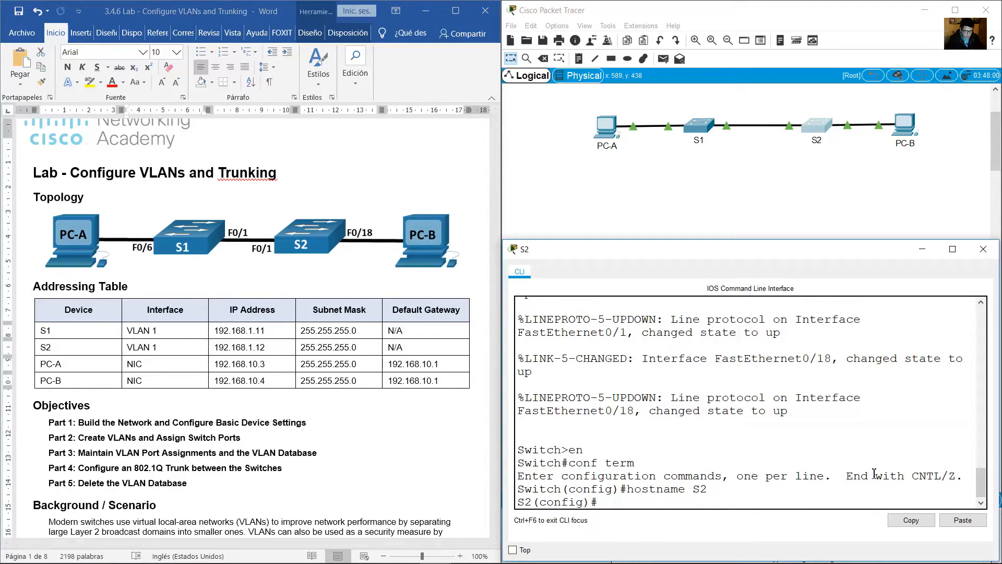
text(int vlan 1)
key(Return)
text(i)
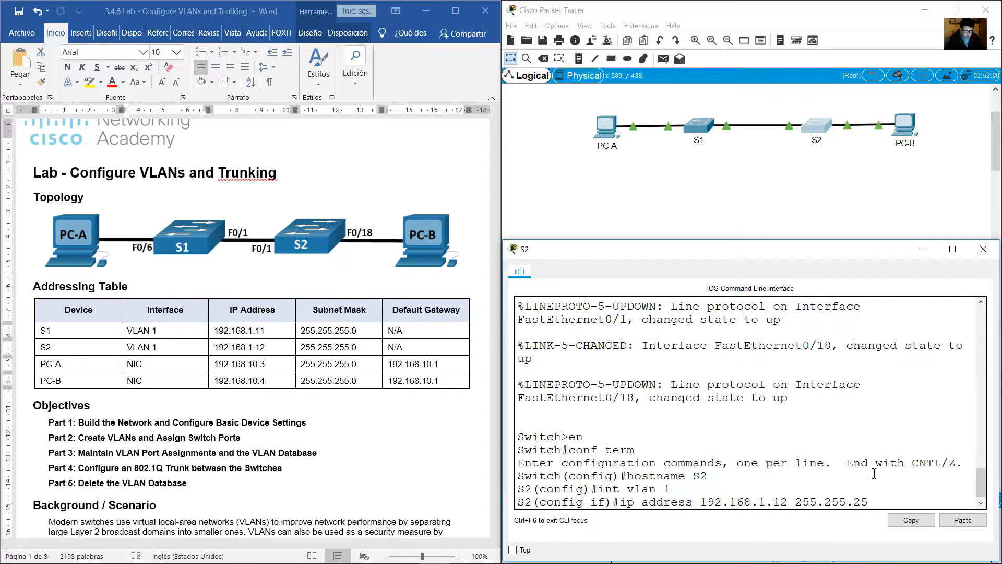
key(Return)
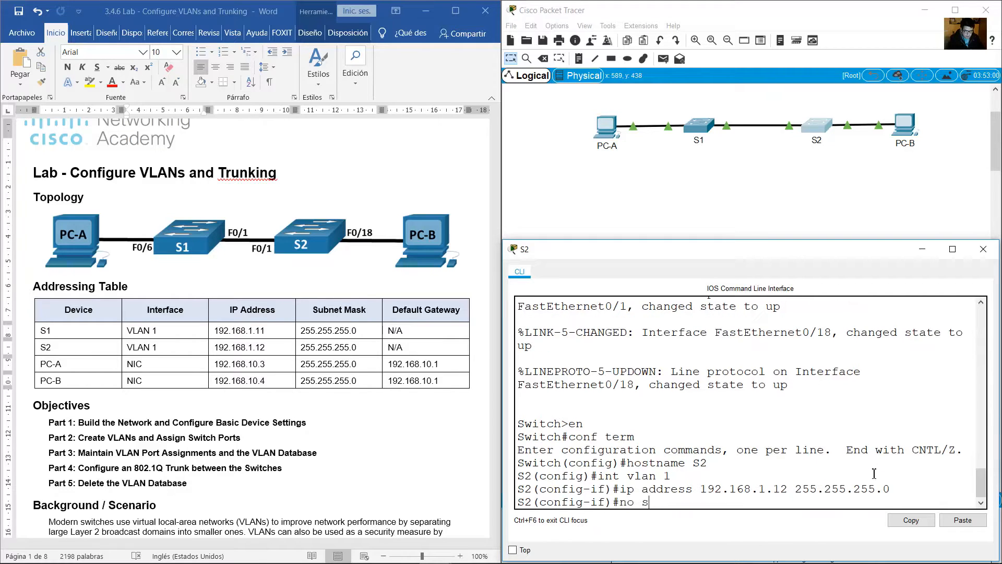
Enable S2's VLAN 1 interface with no shutdown and return to global configuration mode.
key(Return)
text(exi)
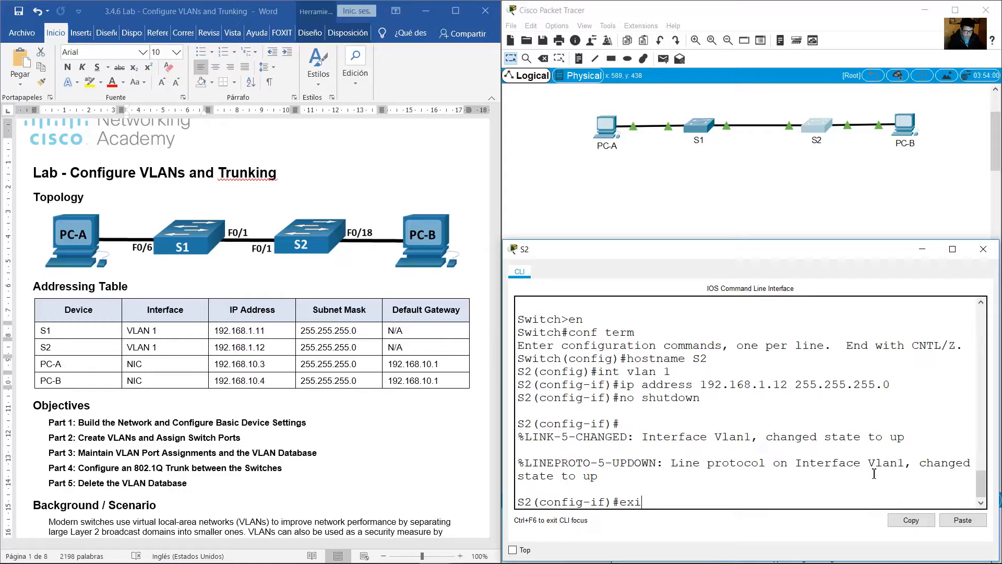
text(t)
key(Return)
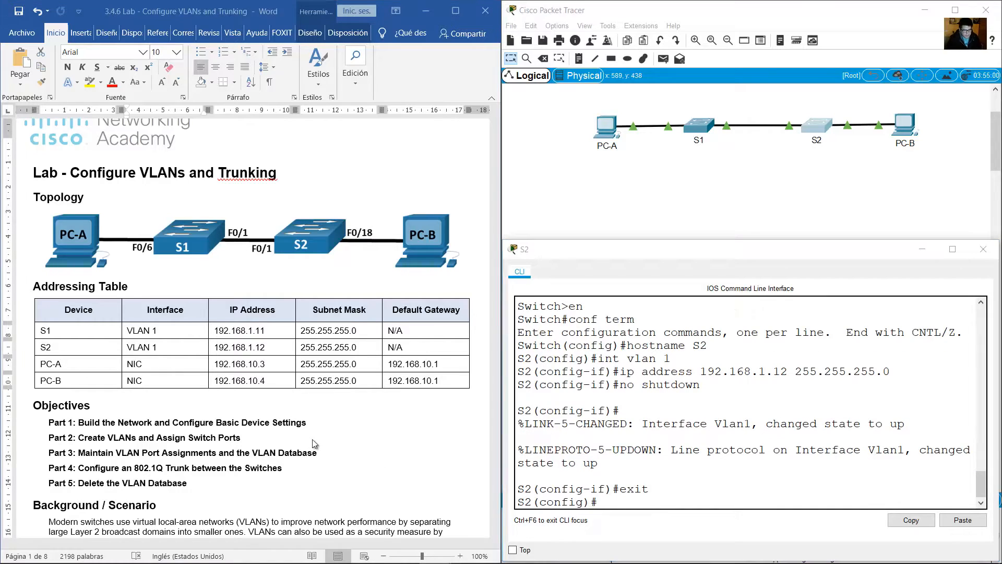
Minimize S2's command line and review the lab document, including the Addressing Table's entries for S2 and PC-A.
drag(131, 347, 360, 347)
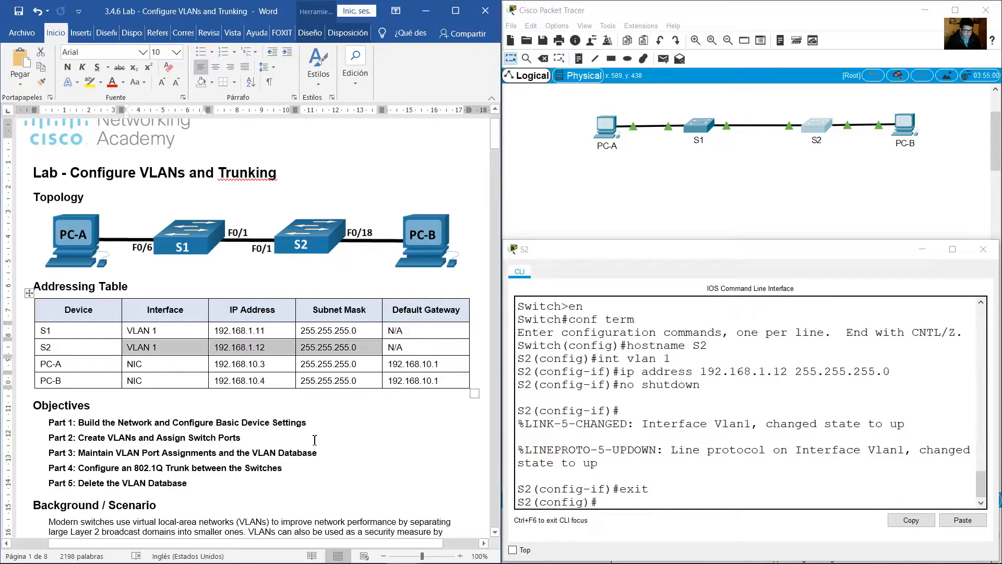
scroll(250, 365, down, 5)
click(922, 249)
click(252, 354)
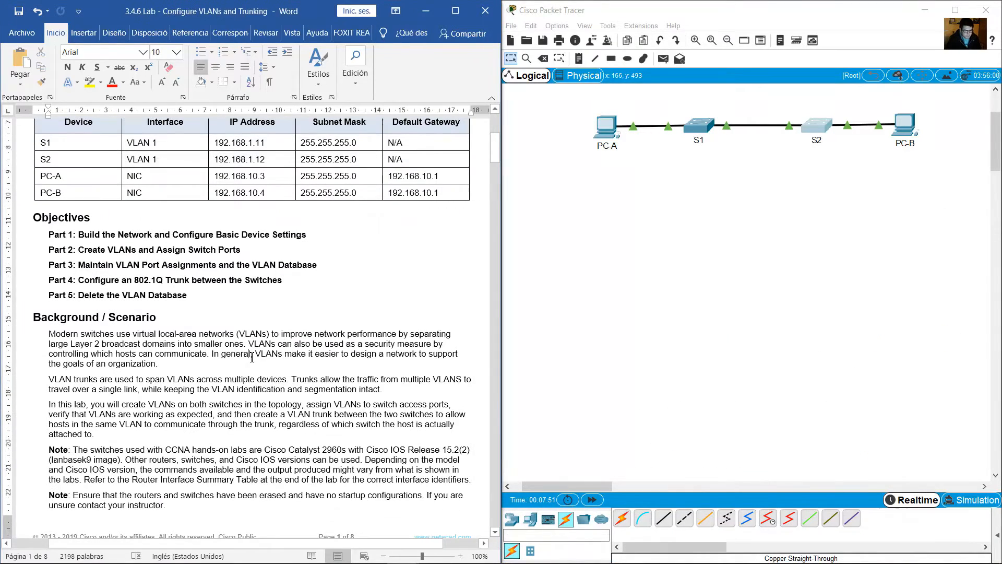
scroll(251, 354, down, 7)
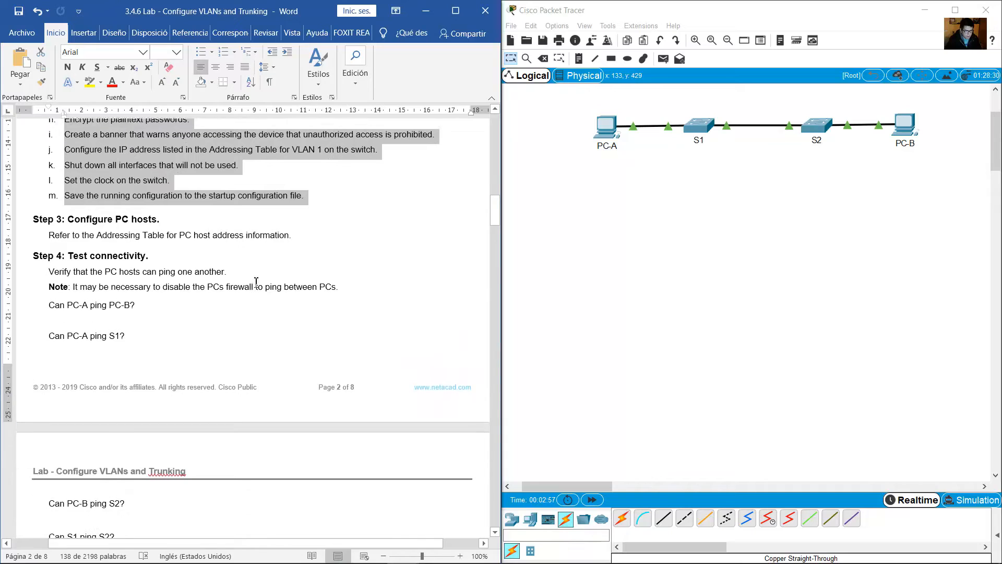
drag(94, 223, 291, 234)
drag(497, 218, 500, 131)
drag(55, 376, 410, 375)
Configure PC-A with static IP address 192.168.10.3, subnet mask 255.255.255.0 and default gateway 192.168.10.1.
click(603, 134)
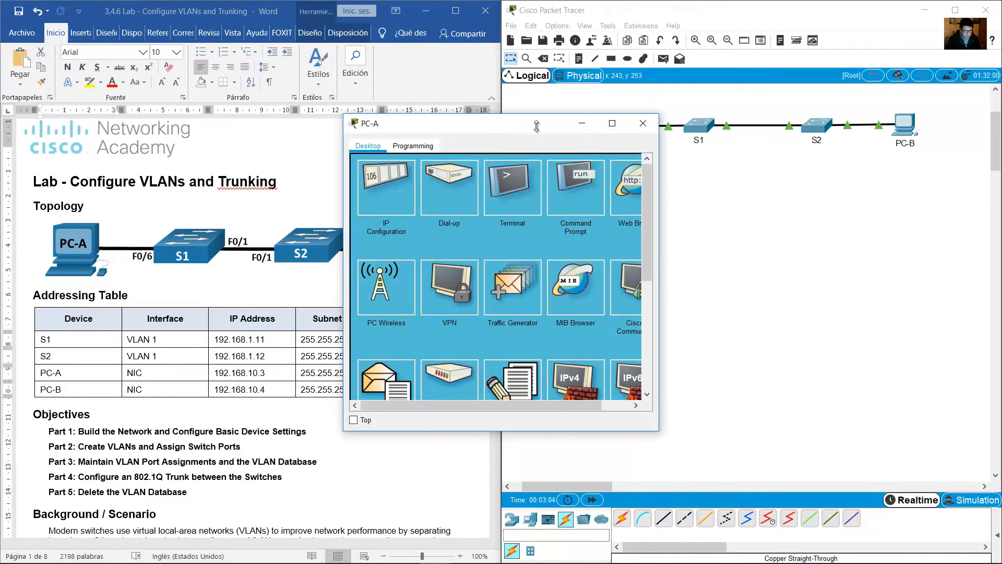
drag(536, 126, 716, 177)
click(481, 264)
click(571, 255)
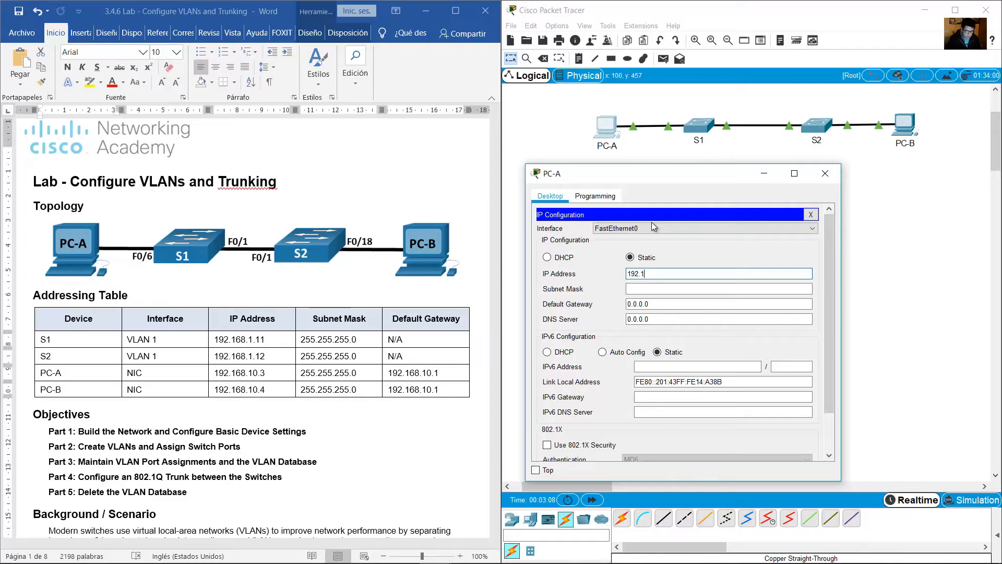
key(Tab)
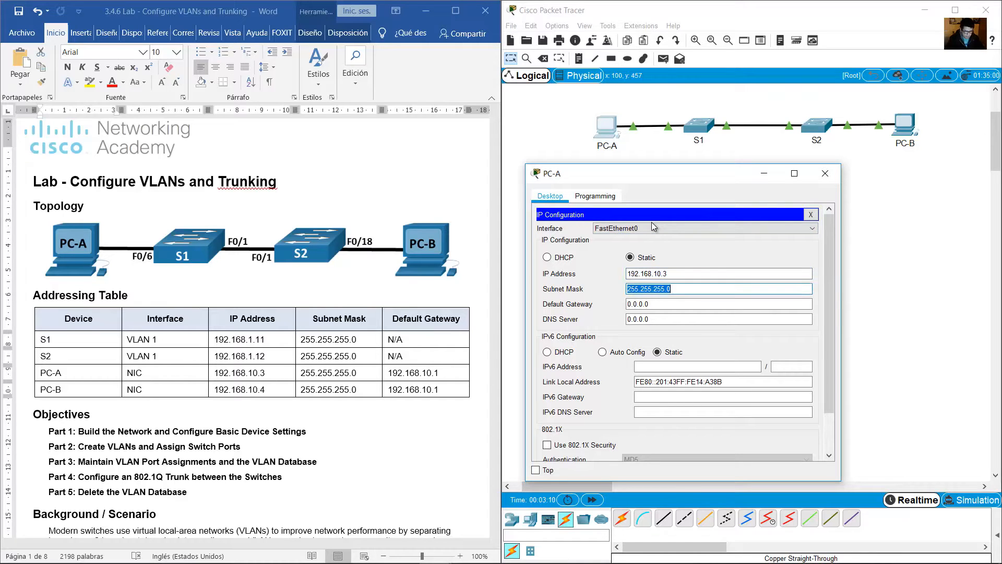
key(Tab)
text(1)
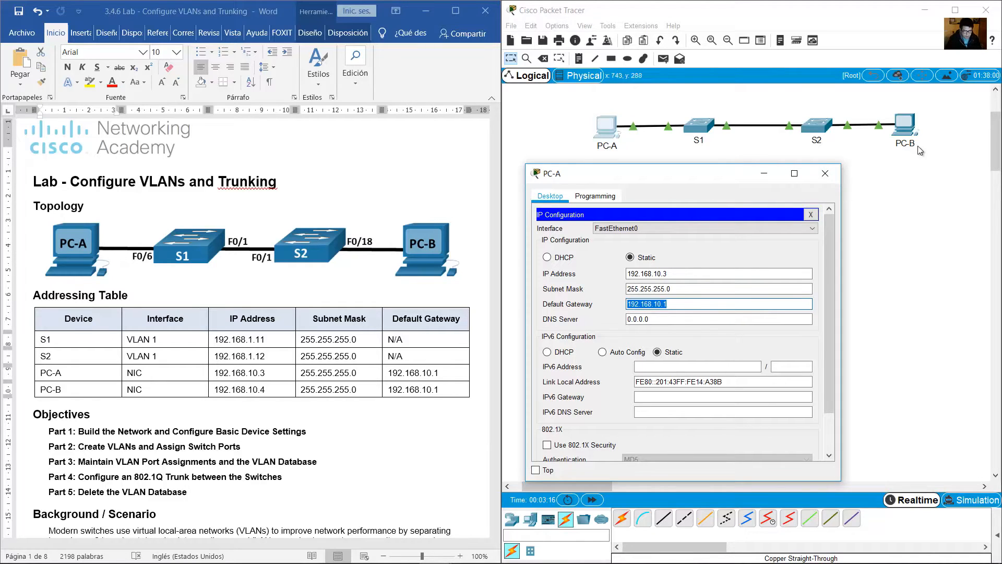
click(825, 173)
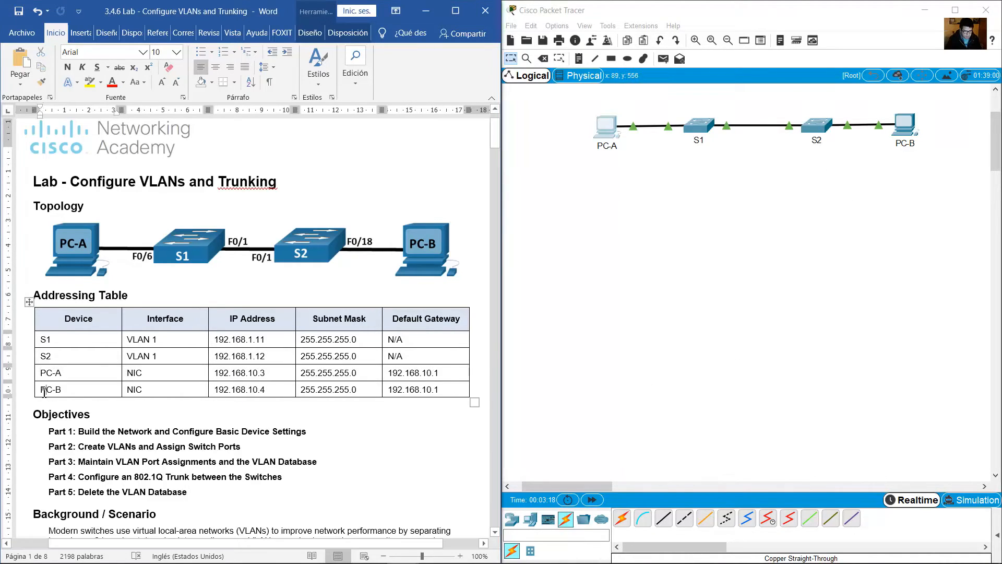
Configure PC-B with static IP address 192.168.10.4, subnet mask 255.255.255.0 and default gateway 192.168.10.1.
drag(42, 389, 92, 414)
click(914, 125)
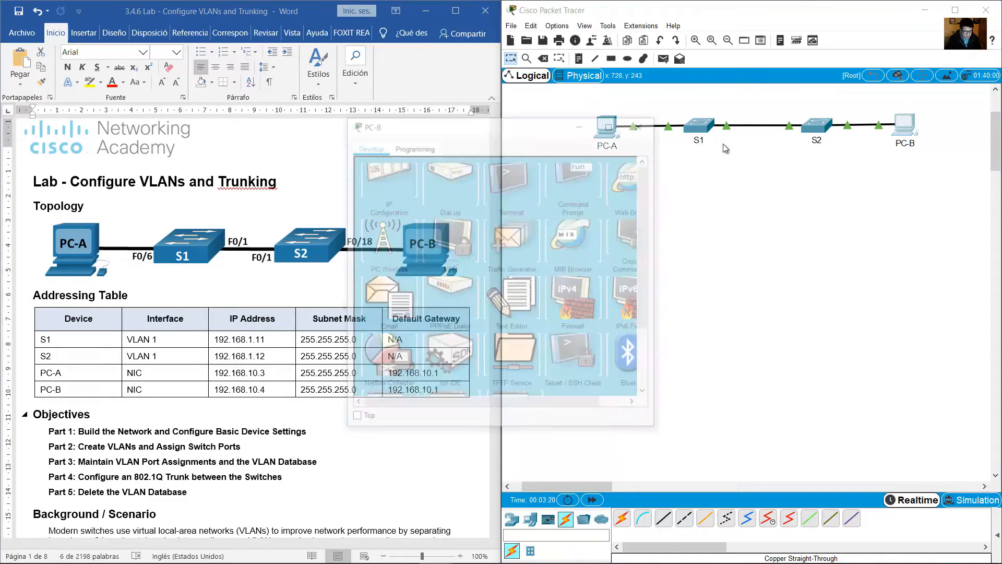
click(630, 237)
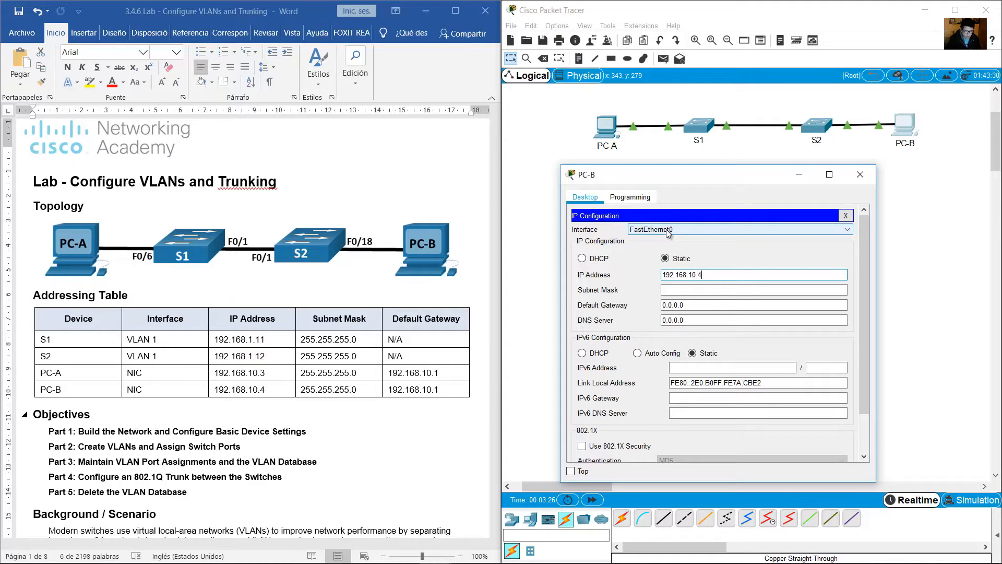
key(Tab)
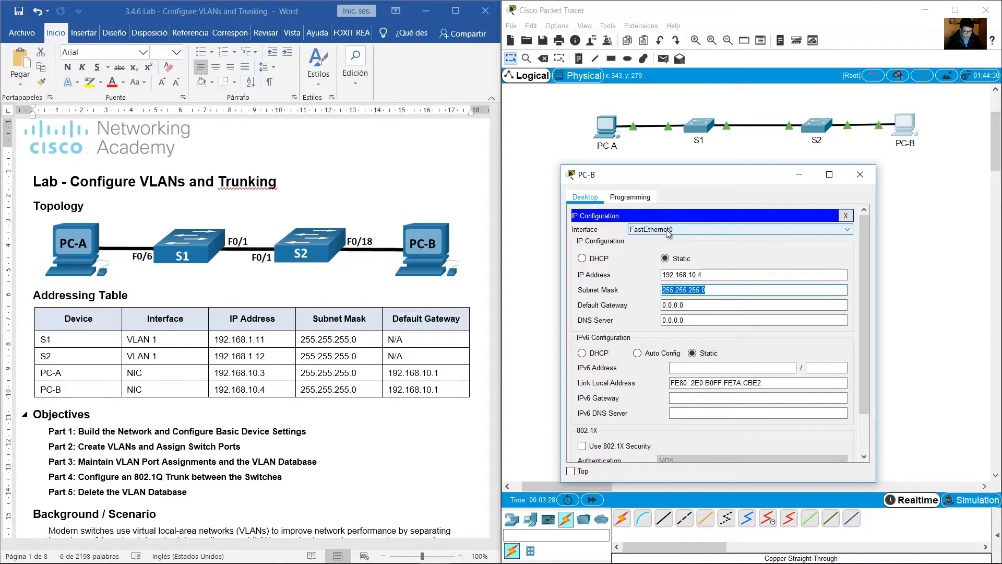
key(Tab)
text(19)
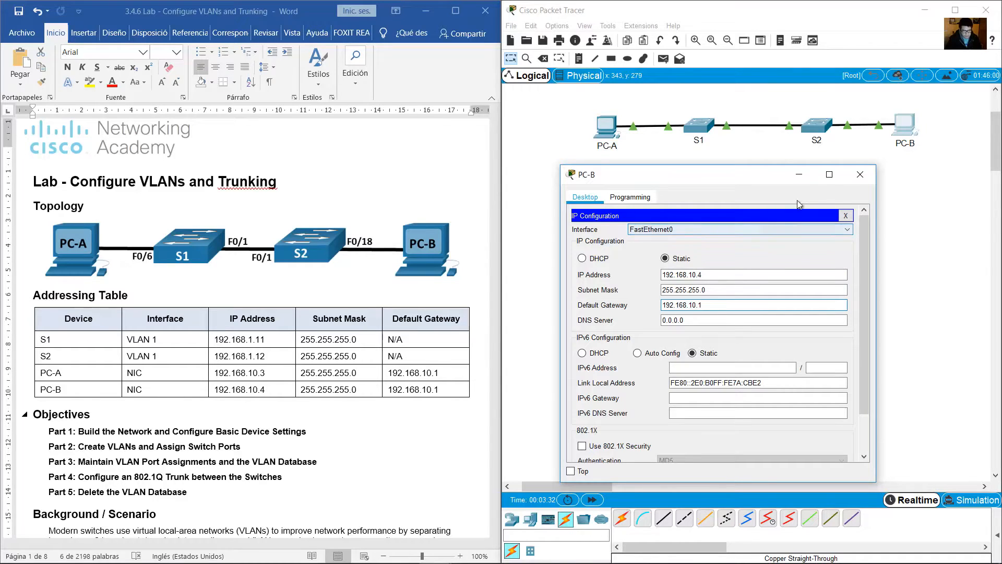
Close PC-B's configuration window and review the Step 4 connectivity test instructions in the lab document.
click(860, 174)
click(325, 288)
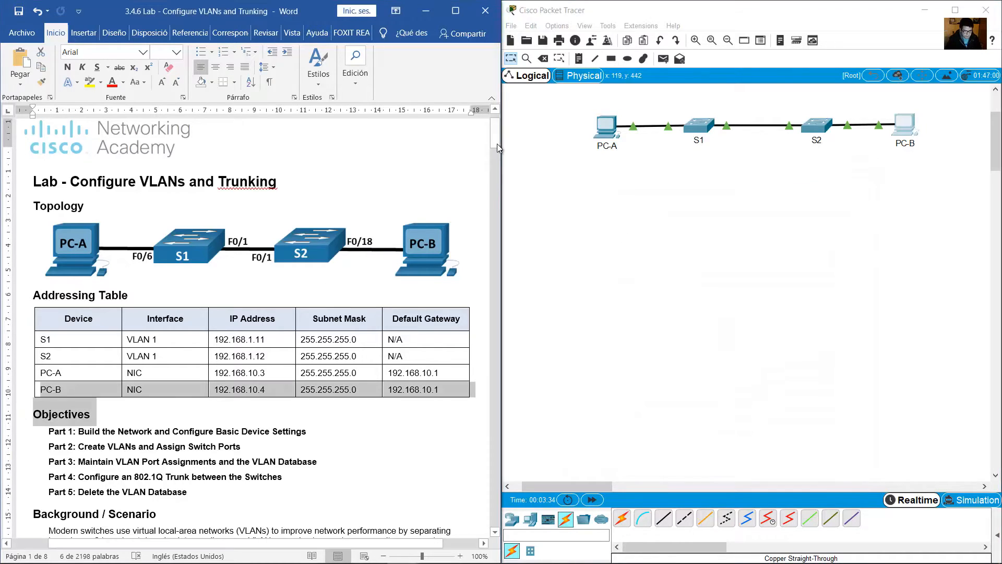
drag(497, 143, 512, 218)
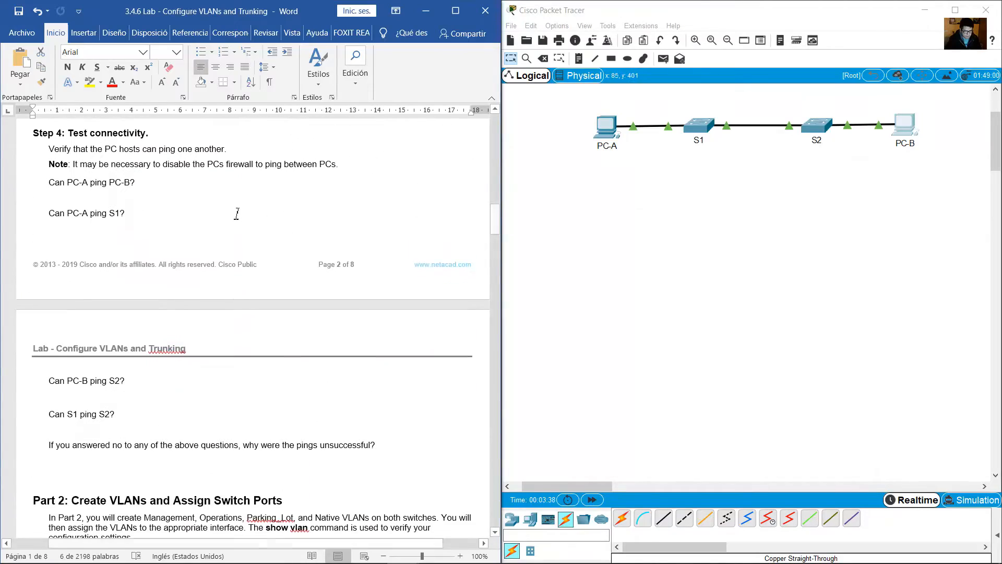
click(238, 211)
scroll(238, 211, up, 2)
scroll(238, 210, down, 2)
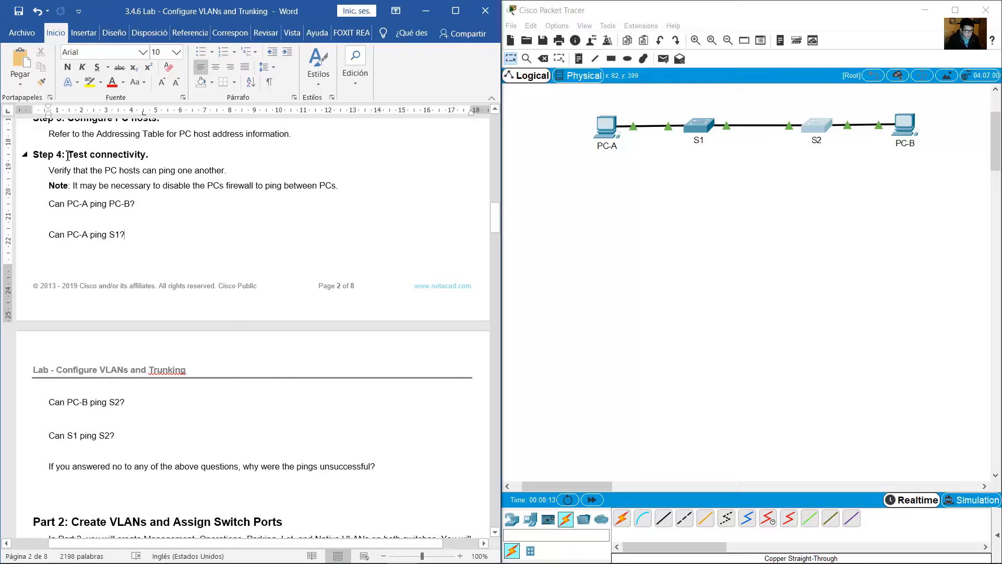
drag(67, 154, 148, 156)
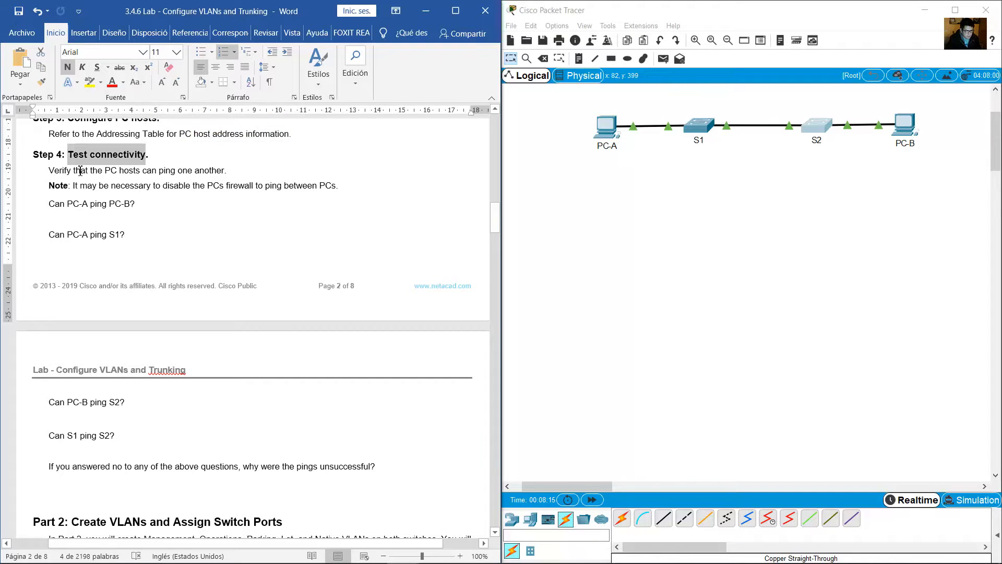
drag(50, 170, 218, 172)
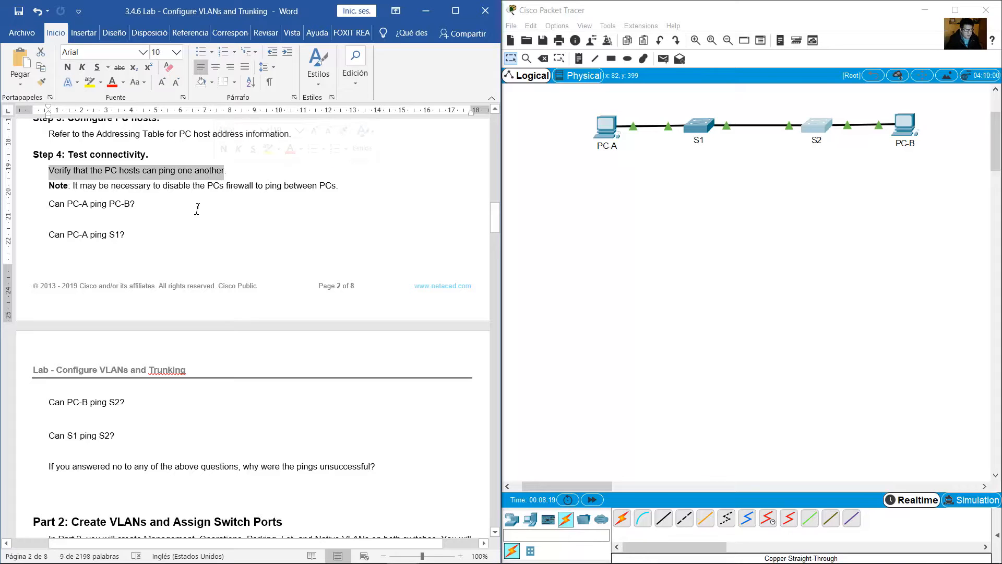
drag(54, 204, 135, 203)
Open PC-A's Command Prompt in a widened window beside the lab document and begin a ping command.
click(605, 125)
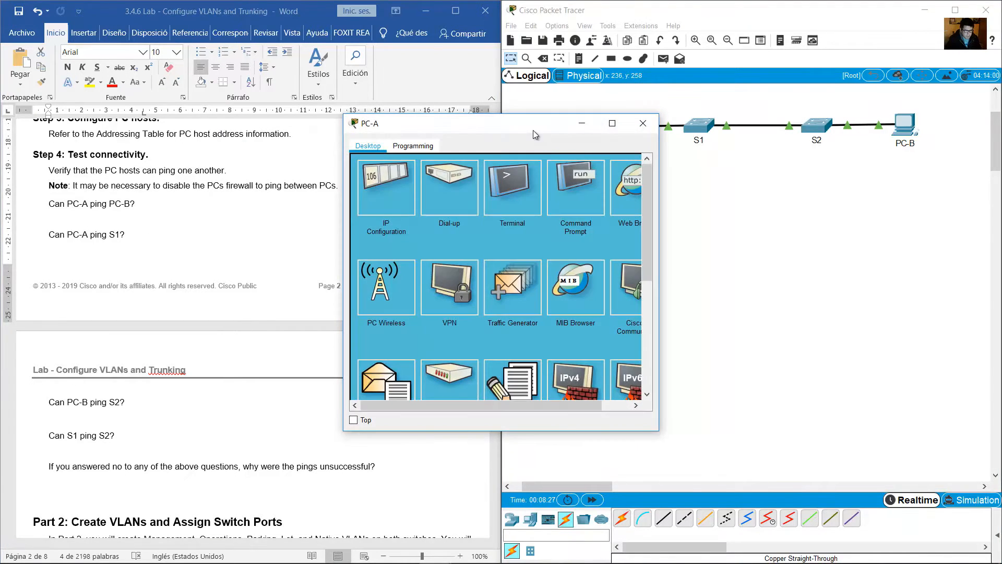
drag(534, 130, 693, 246)
click(736, 295)
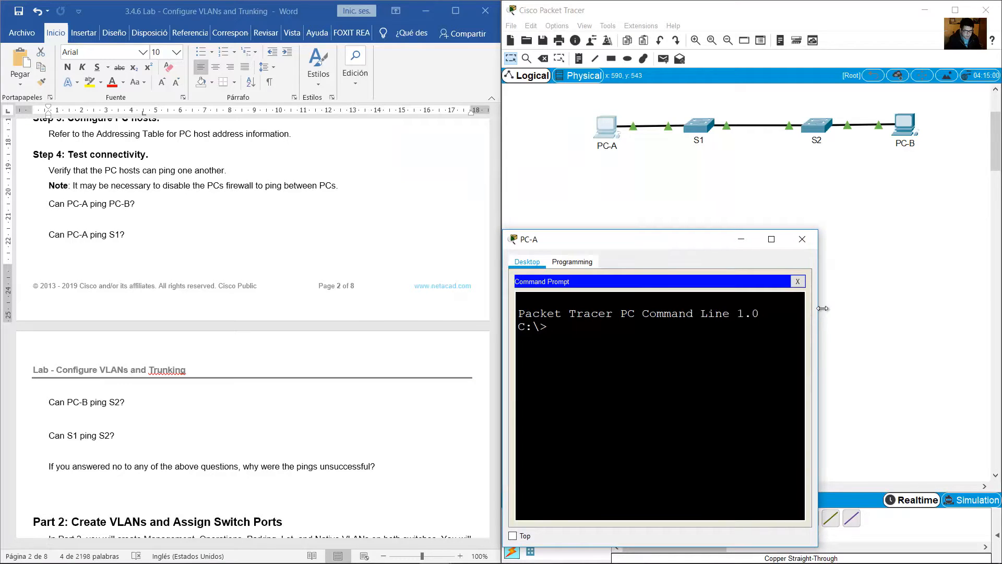
drag(822, 309, 910, 309)
text(ping)
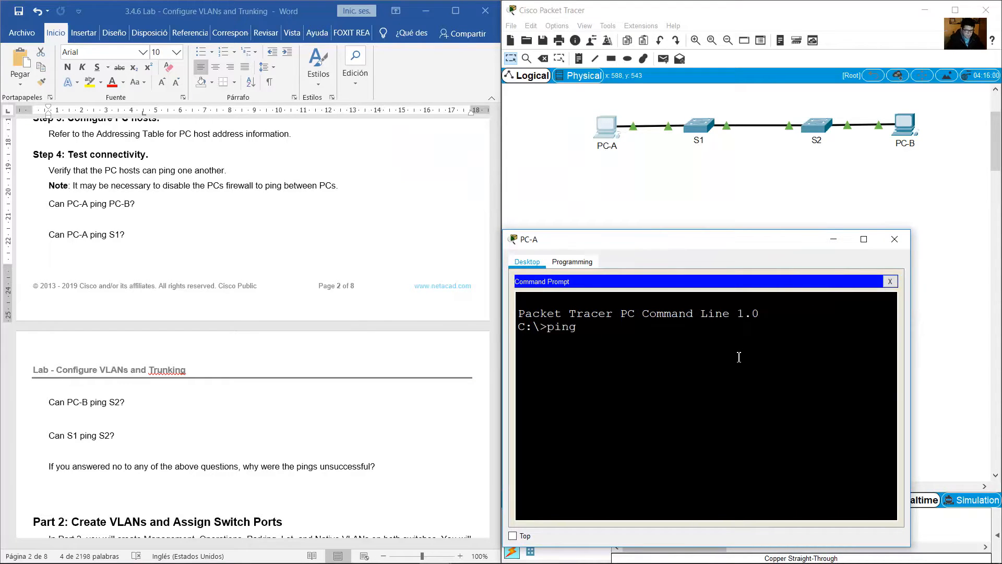
Check the IP address in PC-B's IP configuration and close its window.
click(904, 126)
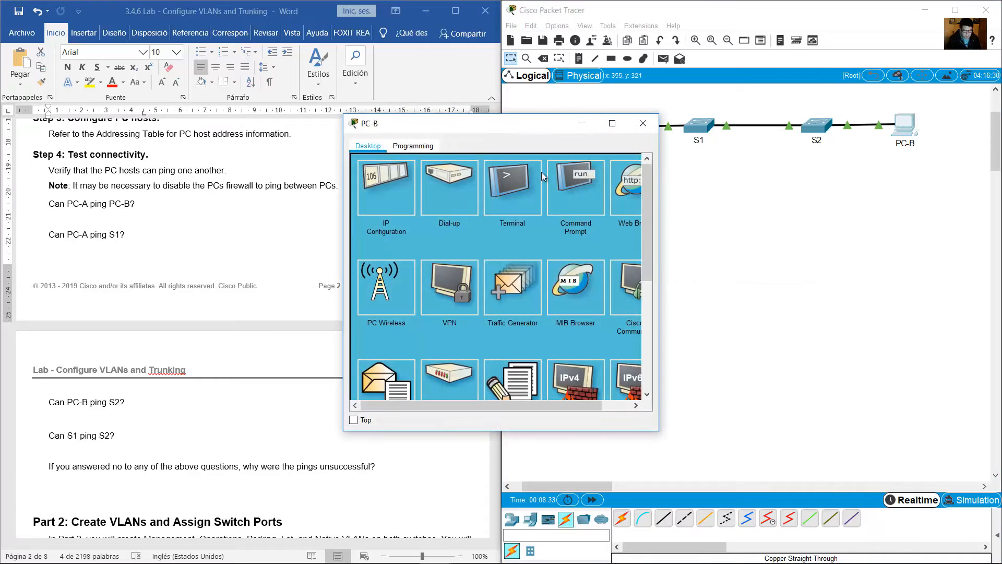
click(402, 187)
drag(496, 224, 459, 223)
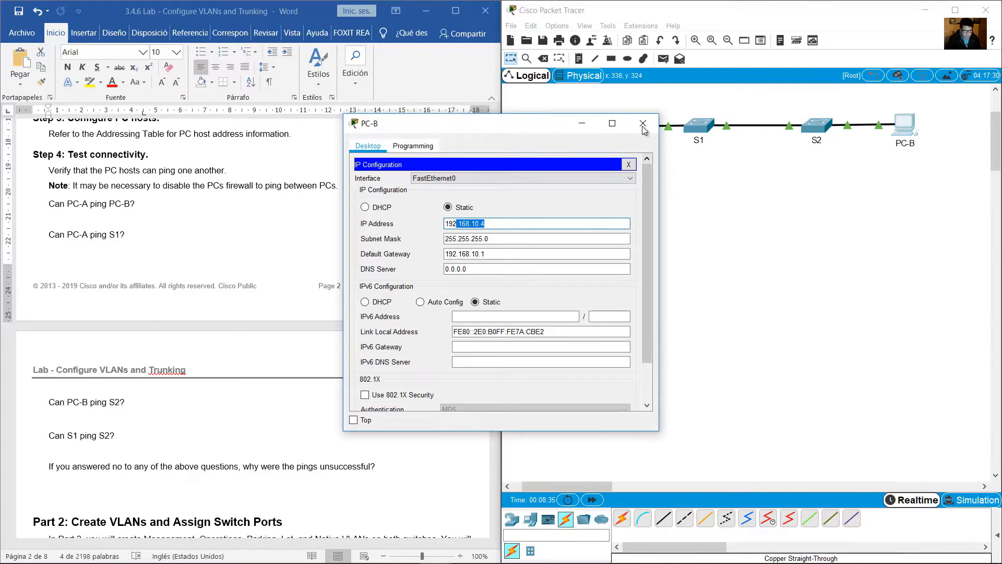
click(644, 126)
Return to PC-A's Command Prompt and complete the ping to PC-B at 192.168.10.4.
click(605, 126)
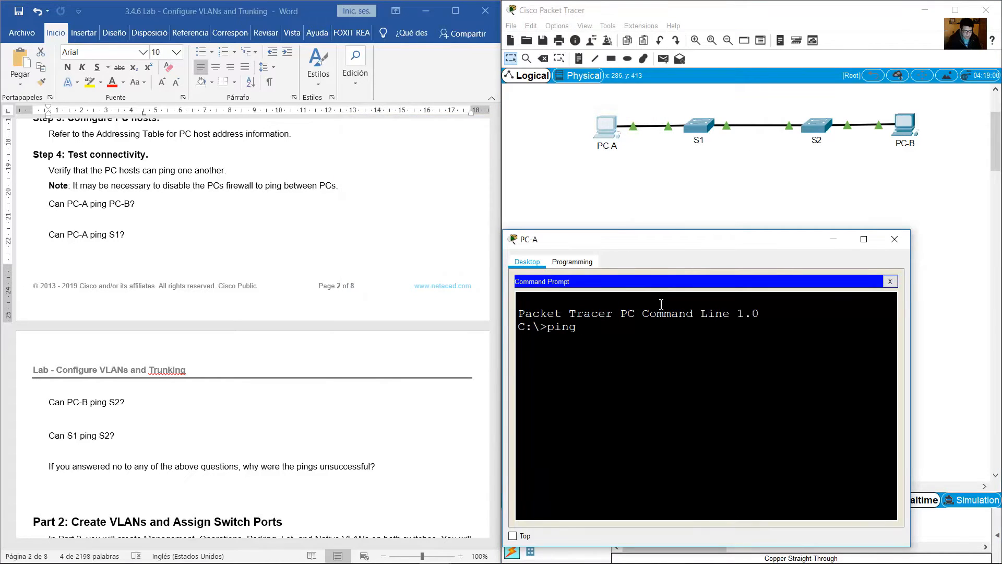
text(192.168.10.4)
key(Return)
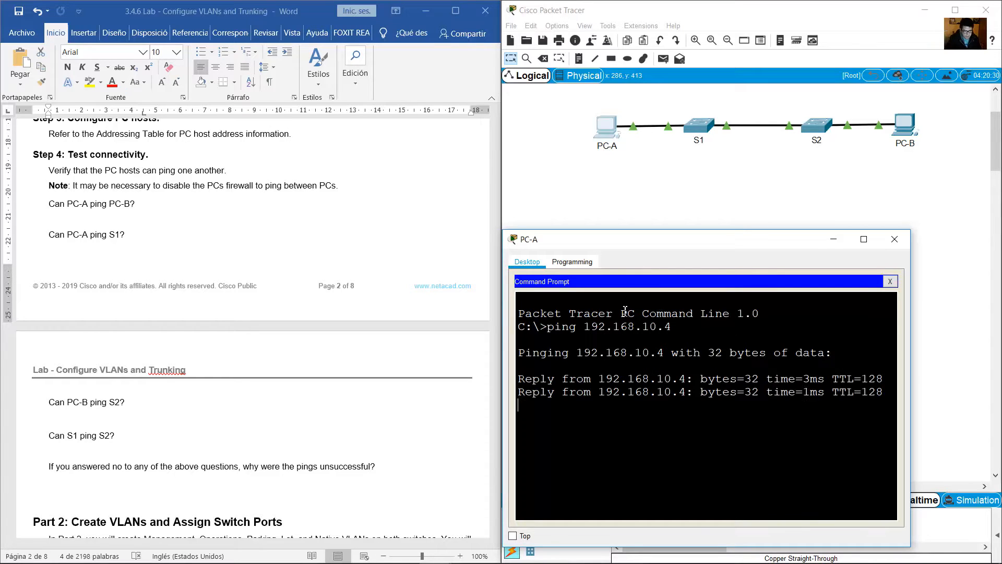
Ping S1 at 192.168.1.11 from PC-A, checking the address against the Addressing Table before running the command.
drag(130, 205, 133, 239)
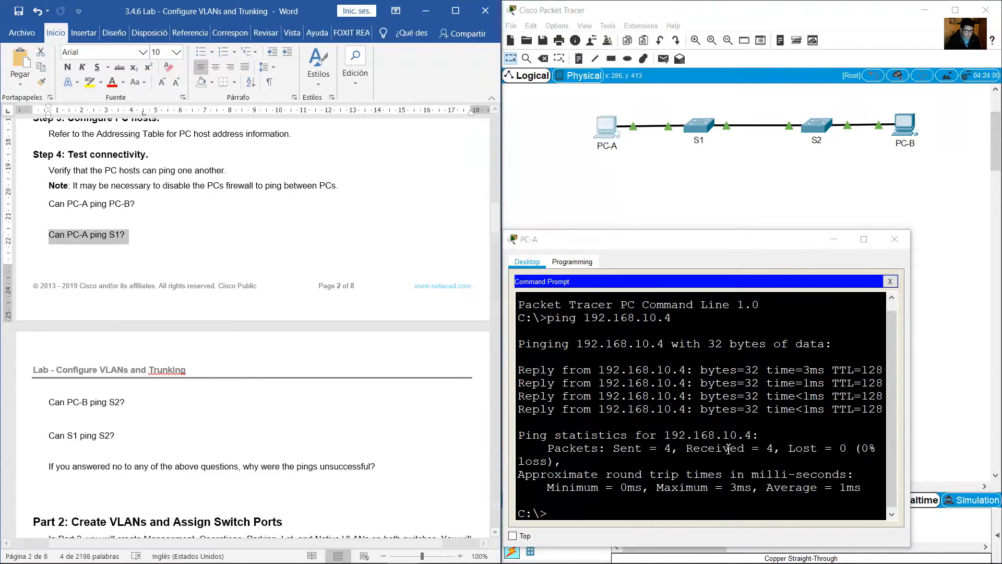
click(676, 508)
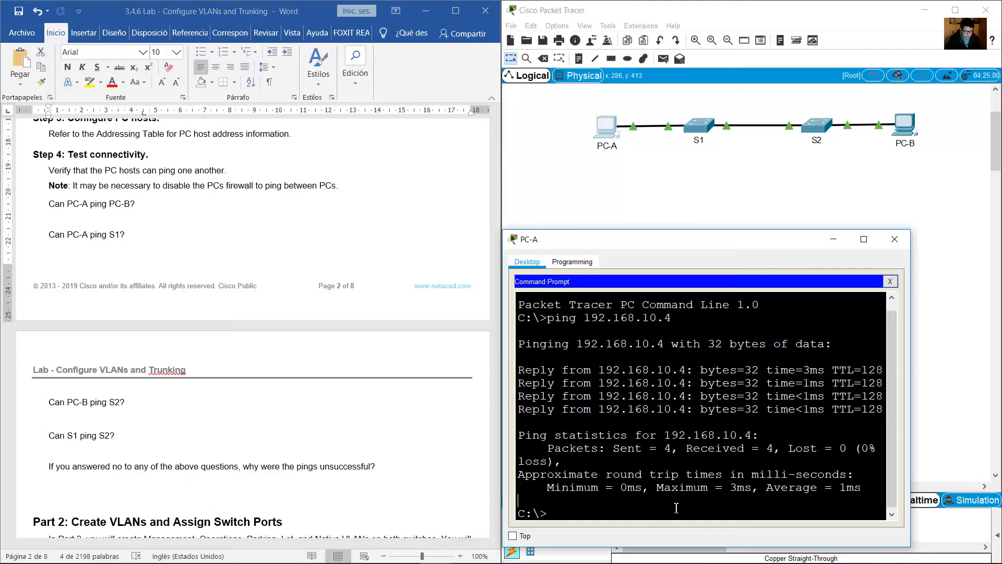
text(ping 192.168.1.11)
click(370, 287)
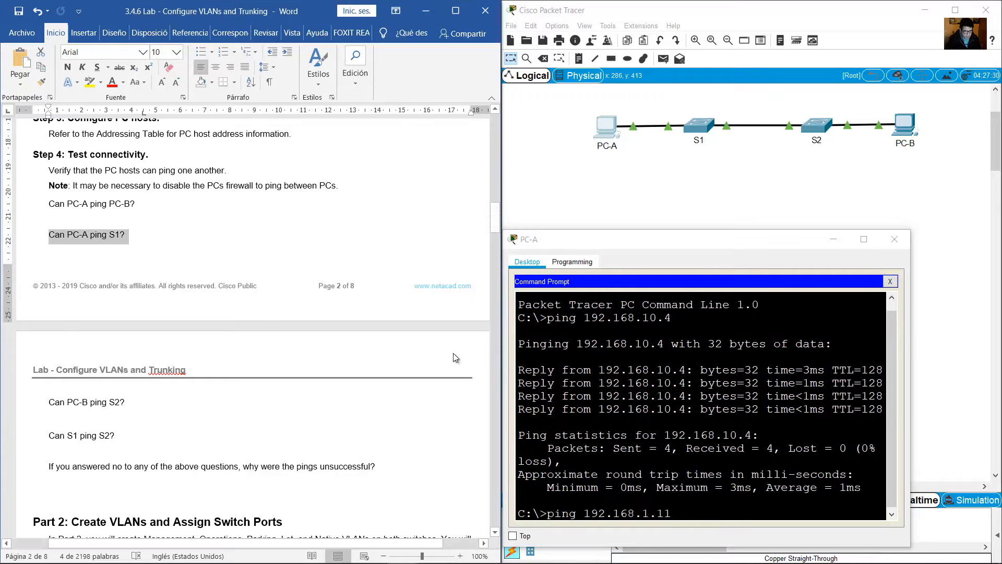
drag(496, 191, 497, 129)
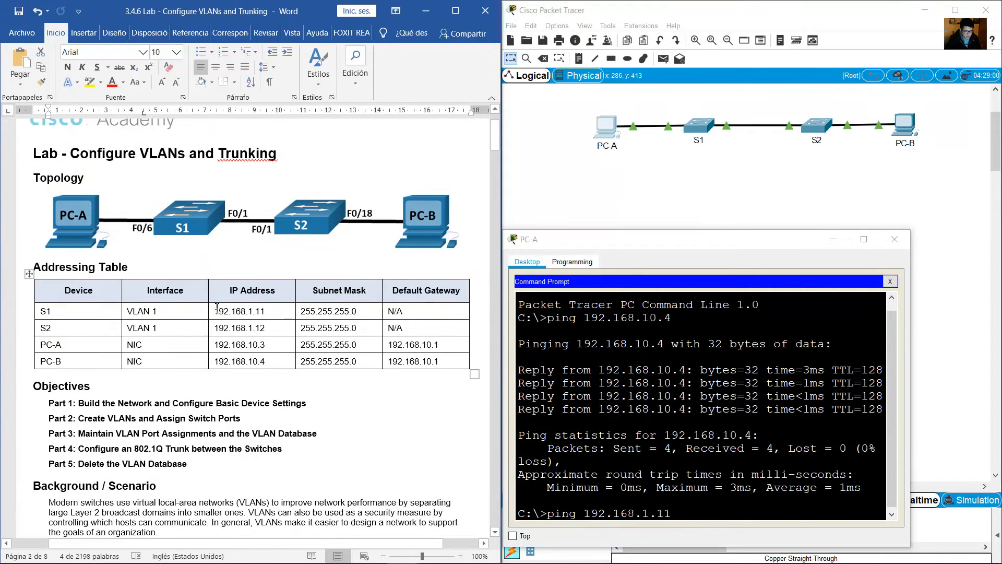
drag(216, 311, 264, 311)
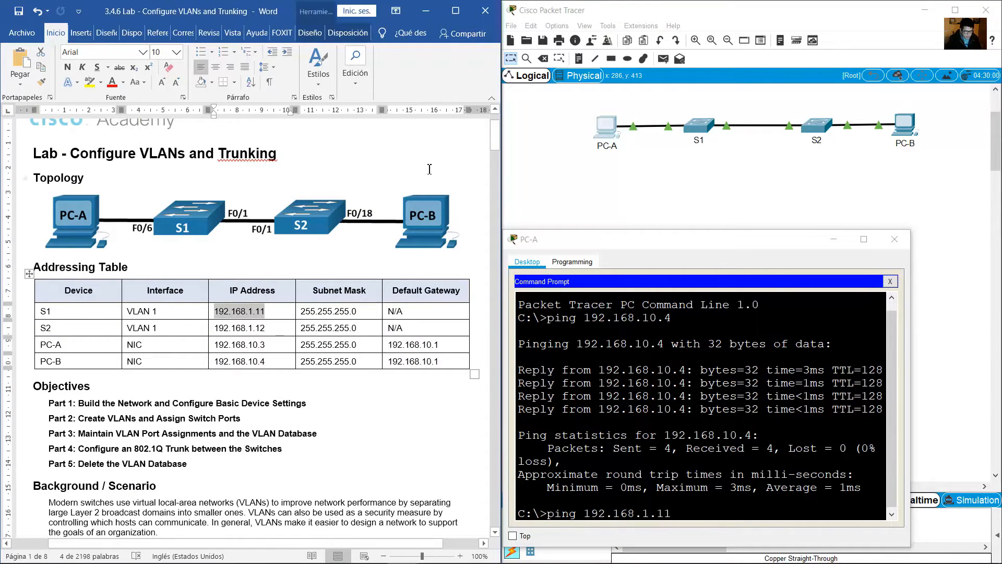
click(739, 437)
key(Return)
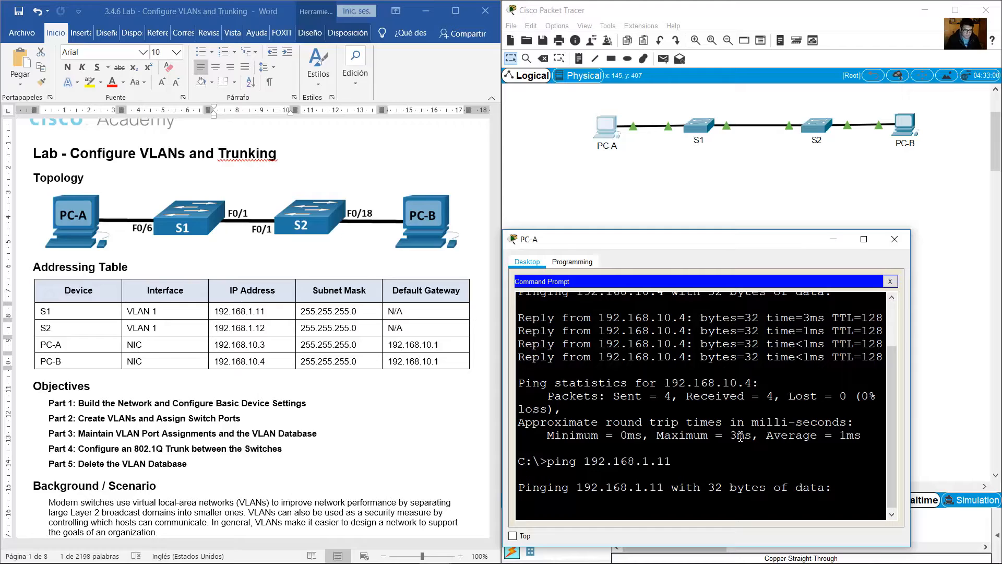
Compare PC-A's ping output with the lab question about pinging S1 and read the question about PC-B pinging S2.
click(402, 448)
scroll(391, 431, down, 20)
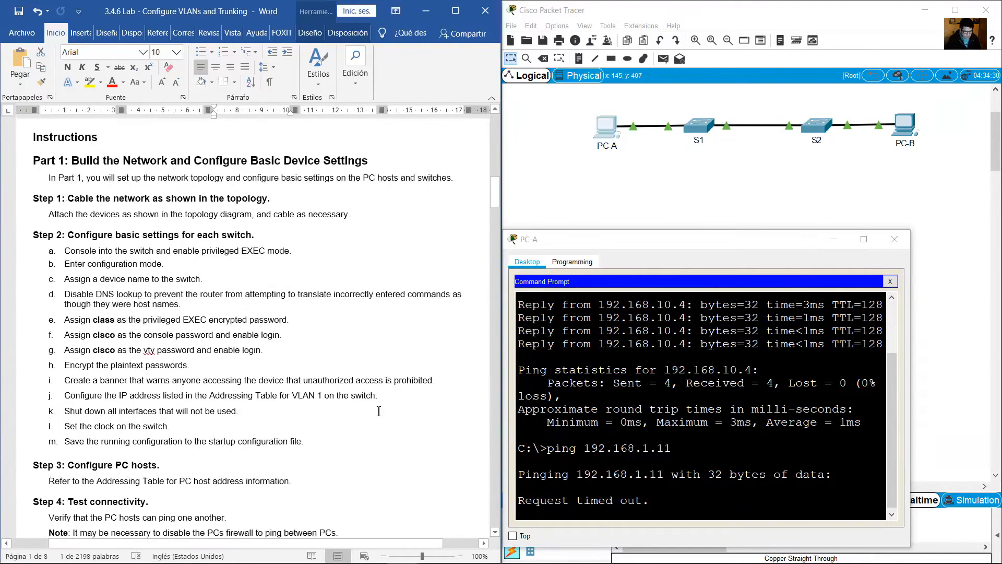
scroll(381, 409, down, 3)
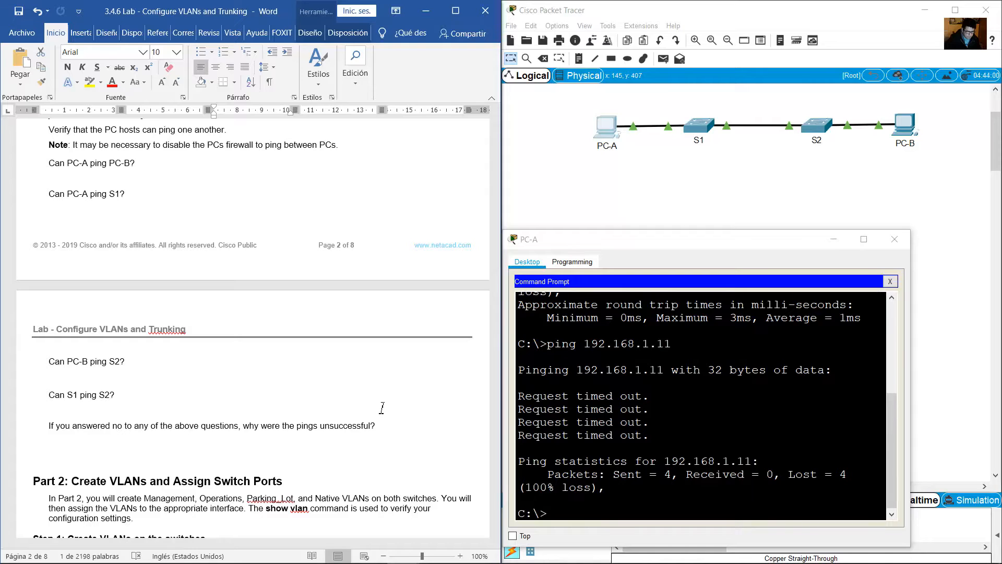
drag(539, 397, 646, 437)
click(65, 195)
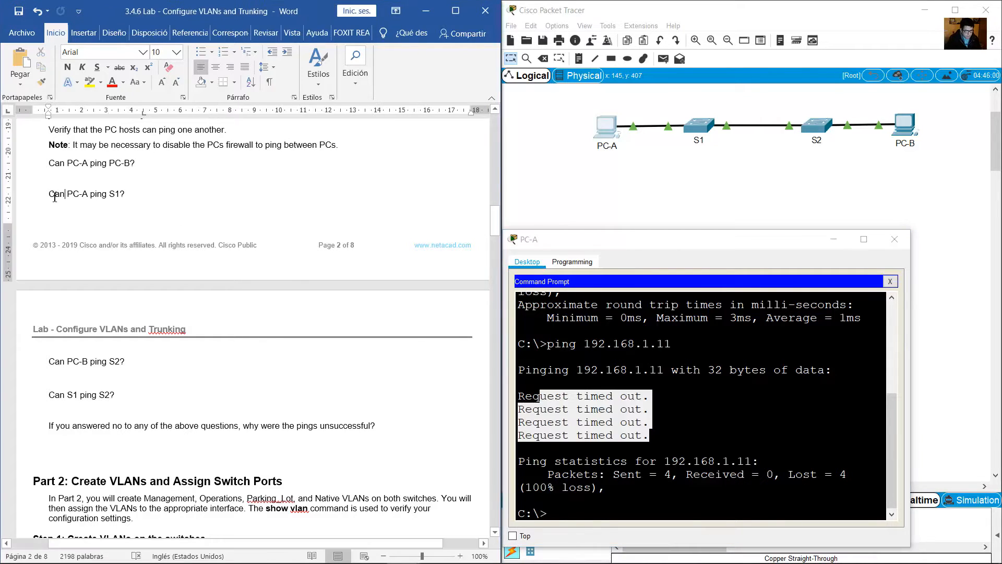
triple_click(55, 196)
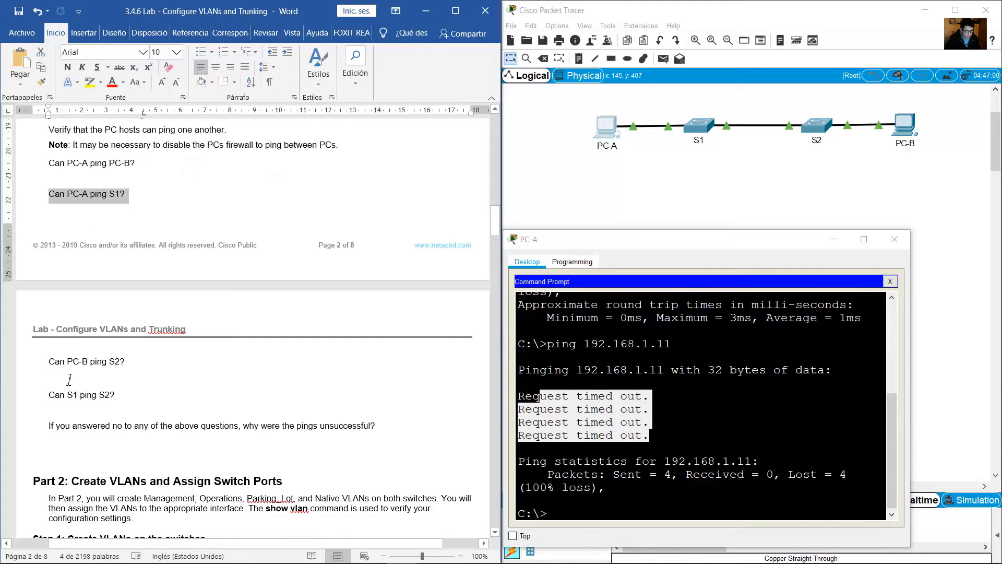
triple_click(77, 361)
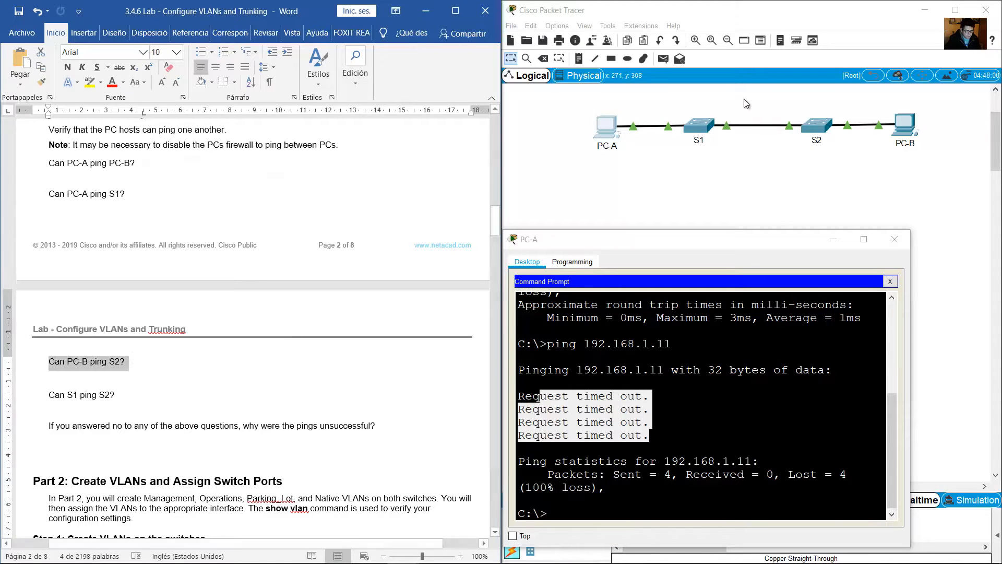
Open PC-B's Command Prompt in a widened window below the topology and begin a ping command.
click(908, 128)
drag(518, 131, 678, 254)
drag(818, 282, 972, 278)
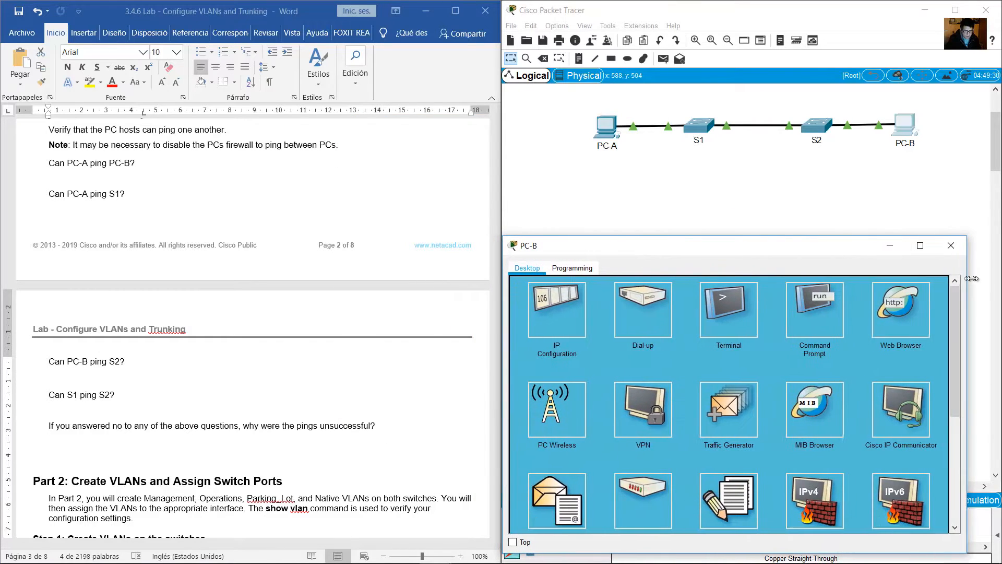
click(834, 319)
text(ping)
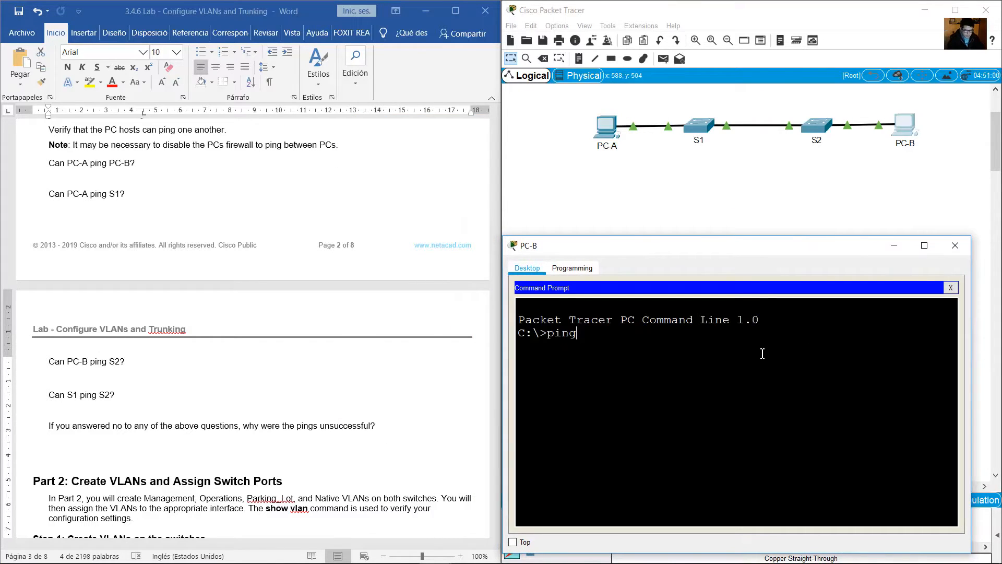
Look up S2's address in the Addressing Table and ping 192.168.1.12 from PC-B.
click(460, 261)
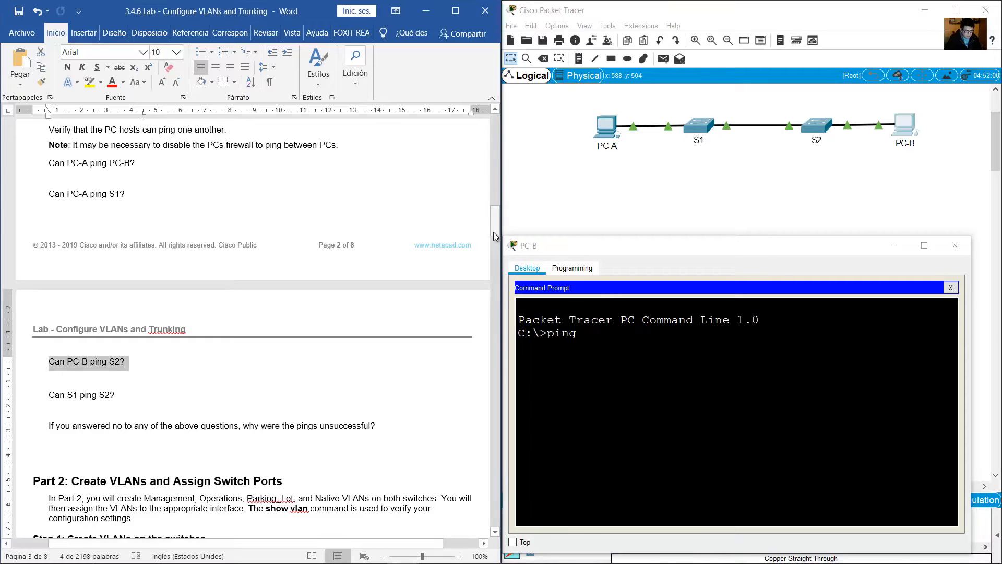
drag(124, 361, 91, 363)
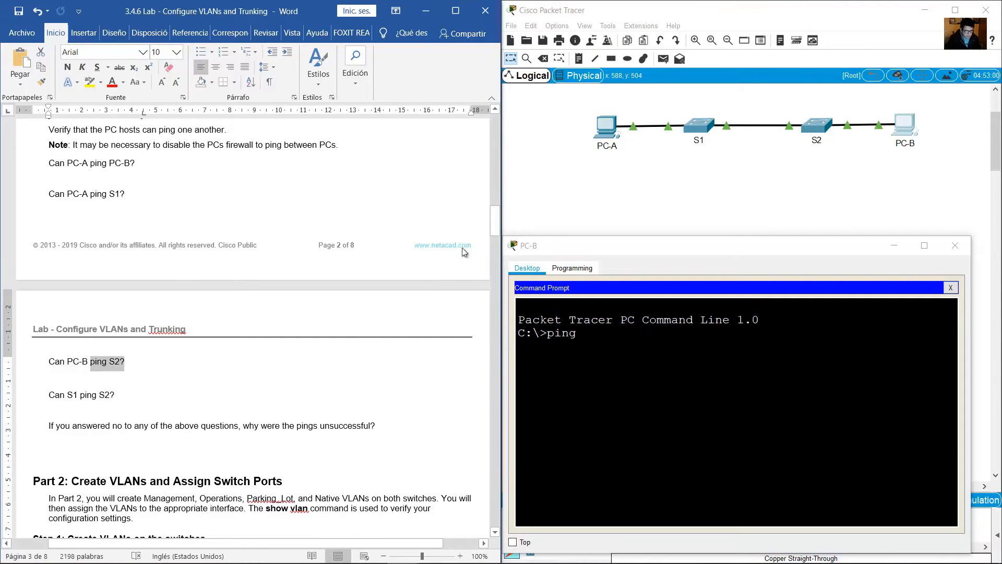
drag(497, 215, 496, 130)
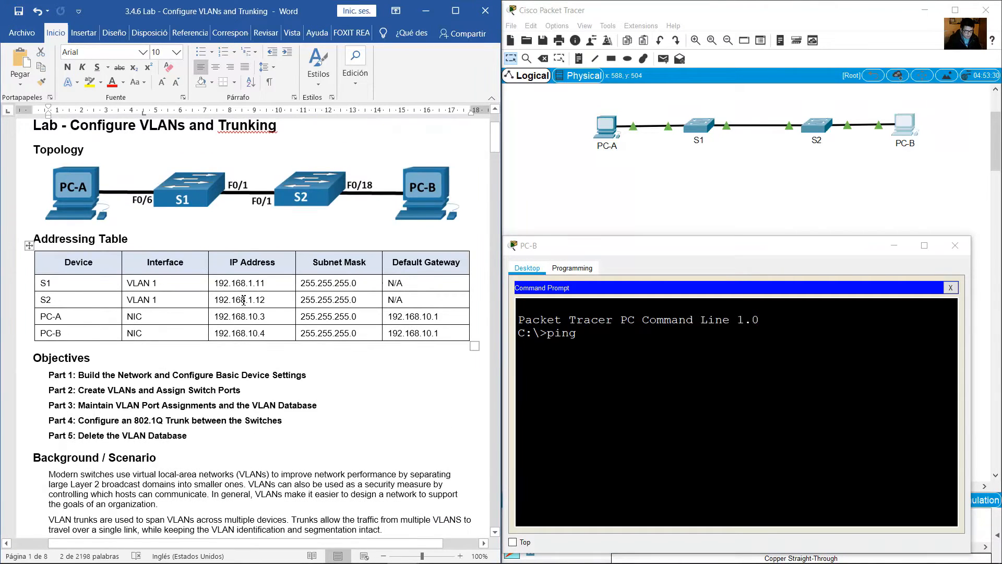
click(243, 300)
click(663, 352)
text(192.1)
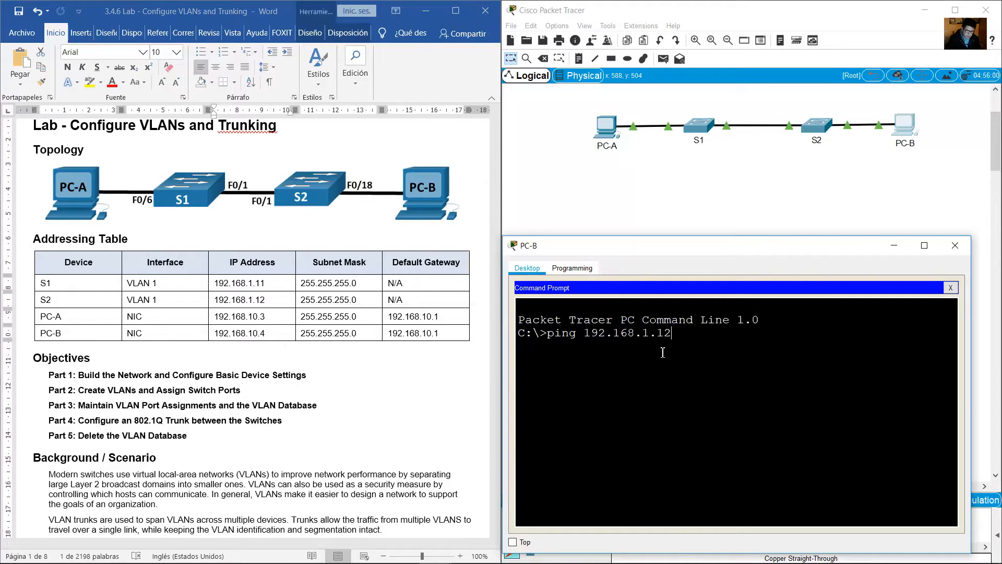
text(68.1.12)
key(Return)
Review PC-B's ping output against the lab question about S2 and continue to the question about S1 pinging S2.
click(482, 189)
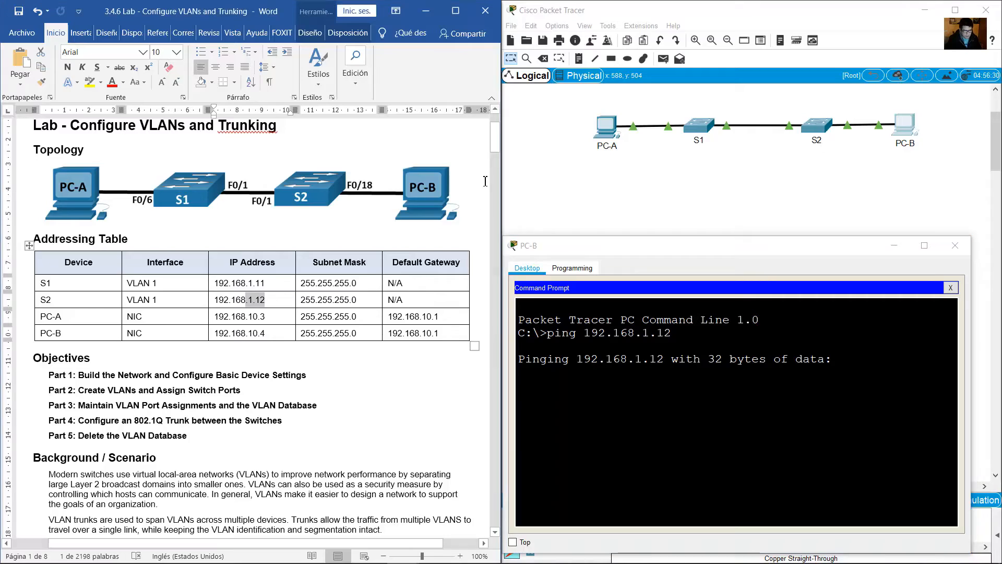
drag(497, 145, 522, 225)
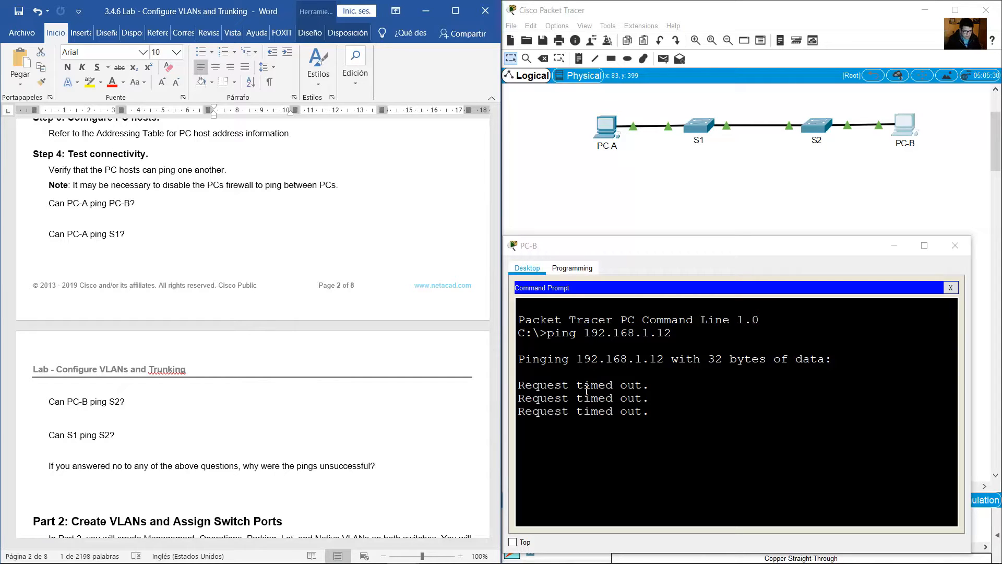
drag(521, 385, 651, 410)
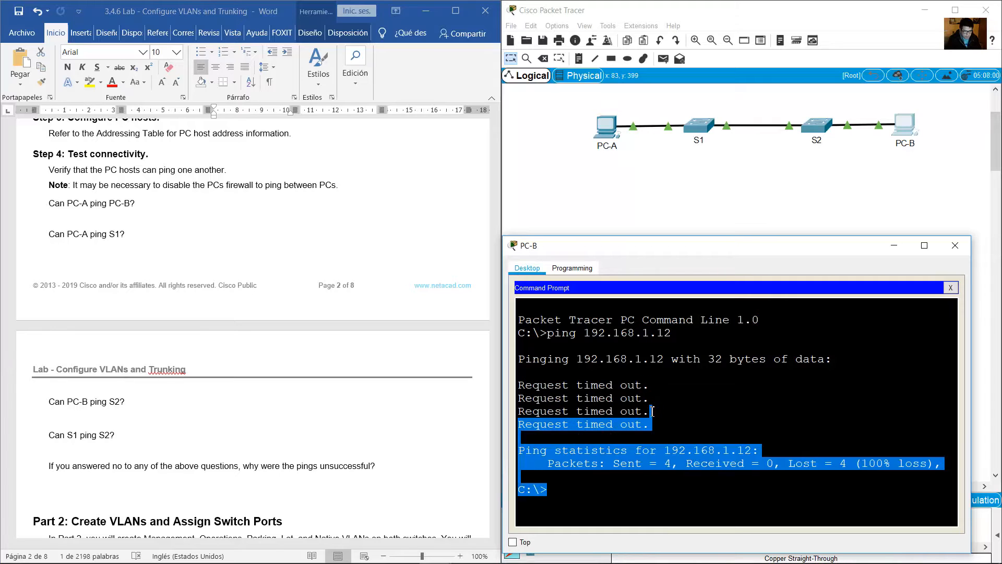
click(651, 410)
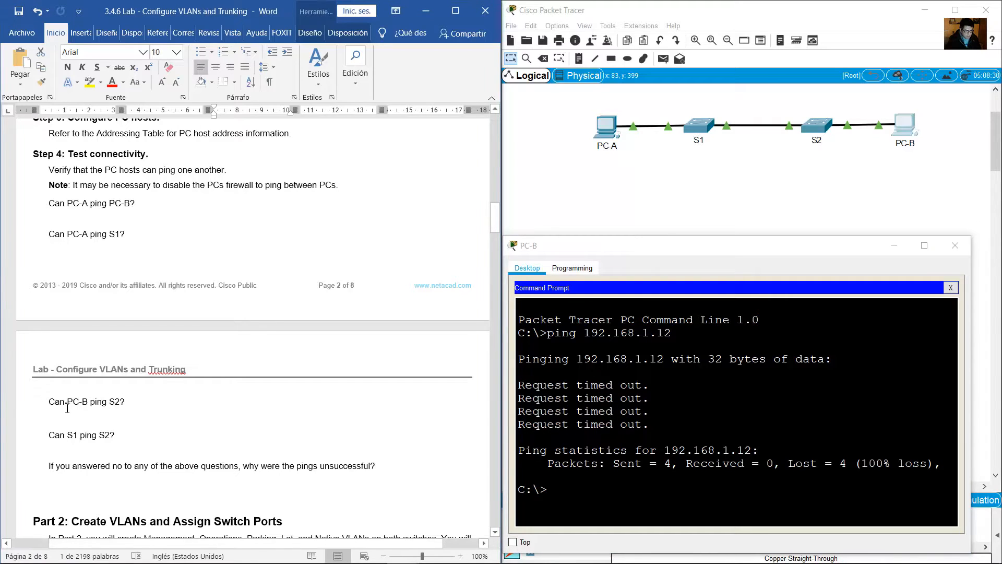
drag(50, 403, 129, 405)
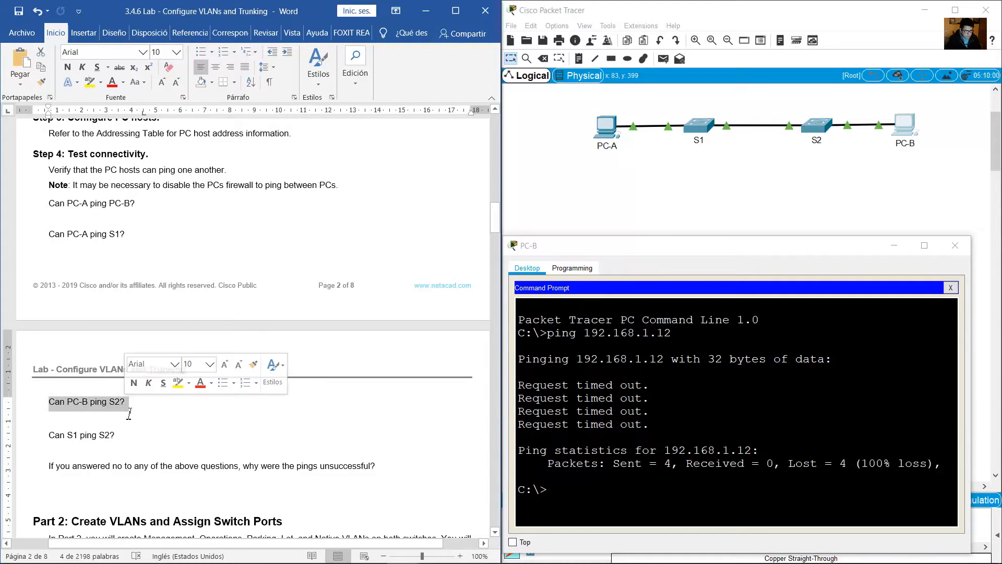
click(159, 416)
scroll(58, 317, down, 4)
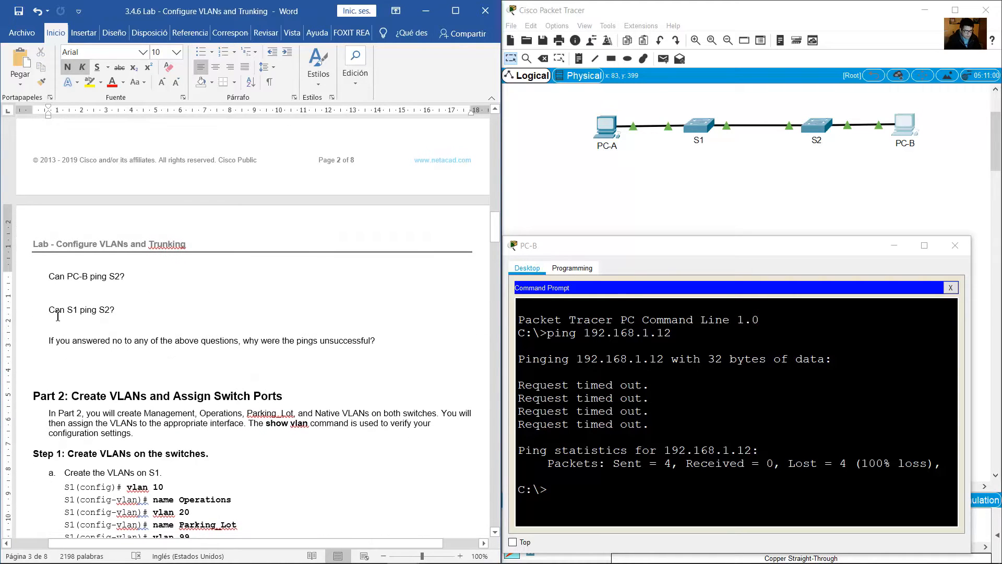
Open S1's command line for the lab question about pinging S2 and return to privileged EXEC mode.
drag(48, 311, 130, 313)
click(784, 191)
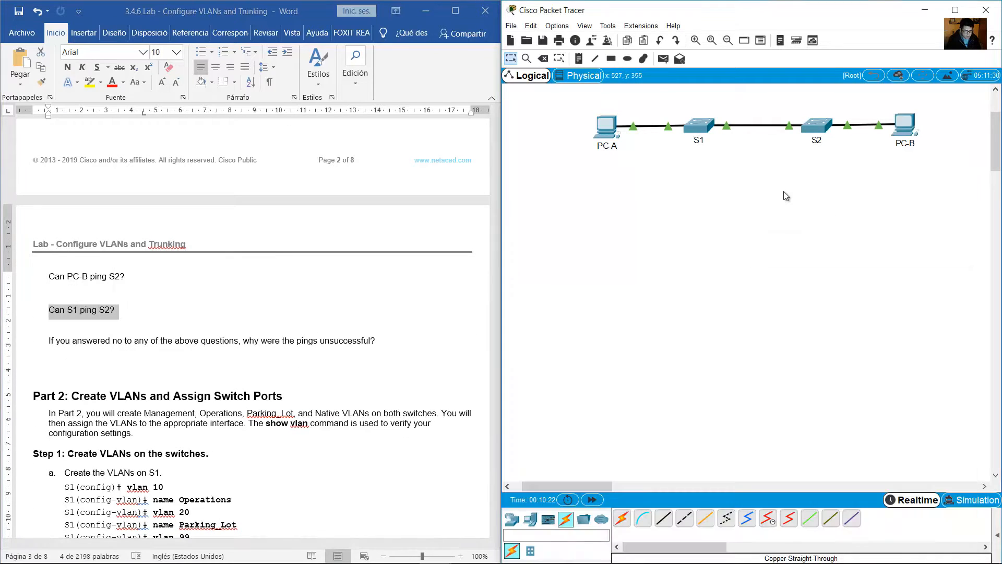
click(701, 127)
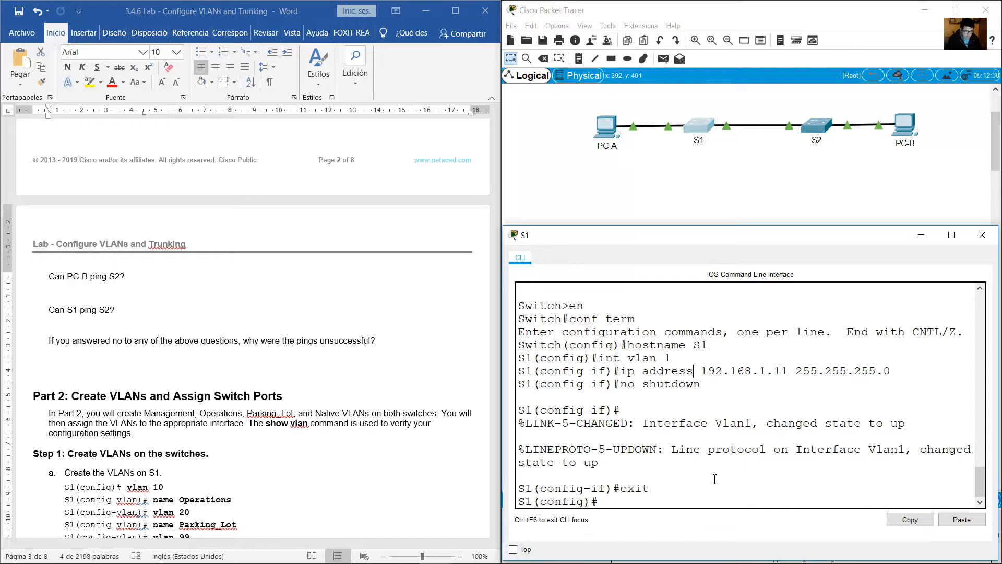
text(end)
key(Return)
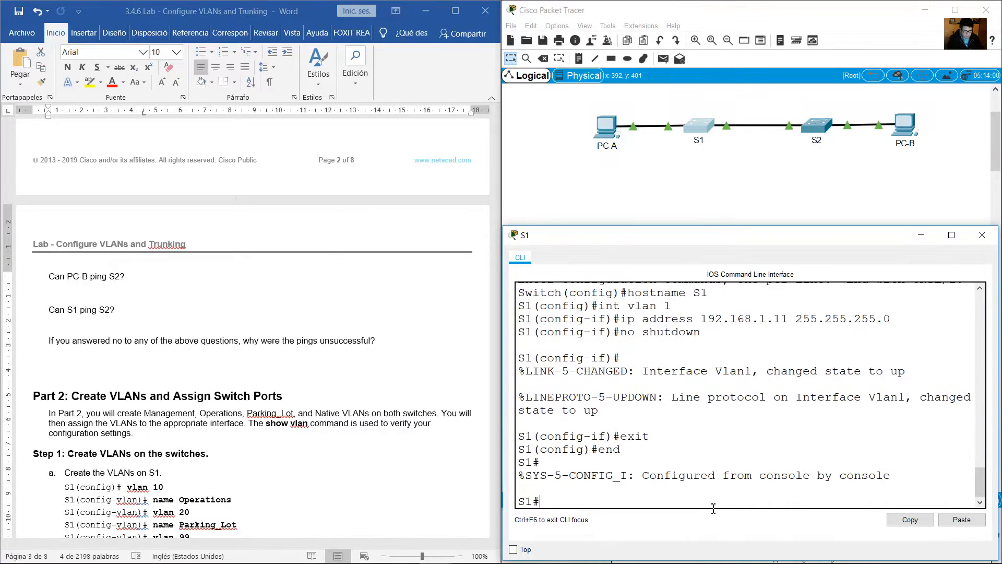
Ping S2 at 192.168.1.12 from S1.
text(ping 192.168.1.12)
key(Return)
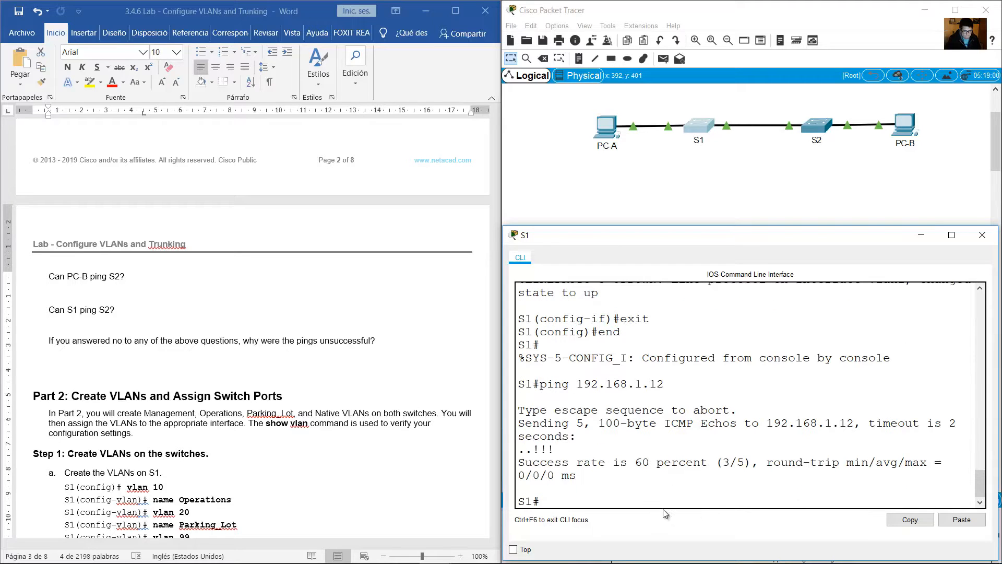
Check the replies of S1's first ping, repeat the ping to 192.168.1.12 and examine its replies.
drag(555, 448, 536, 448)
click(599, 453)
key(Up)
key(Return)
drag(575, 448, 517, 449)
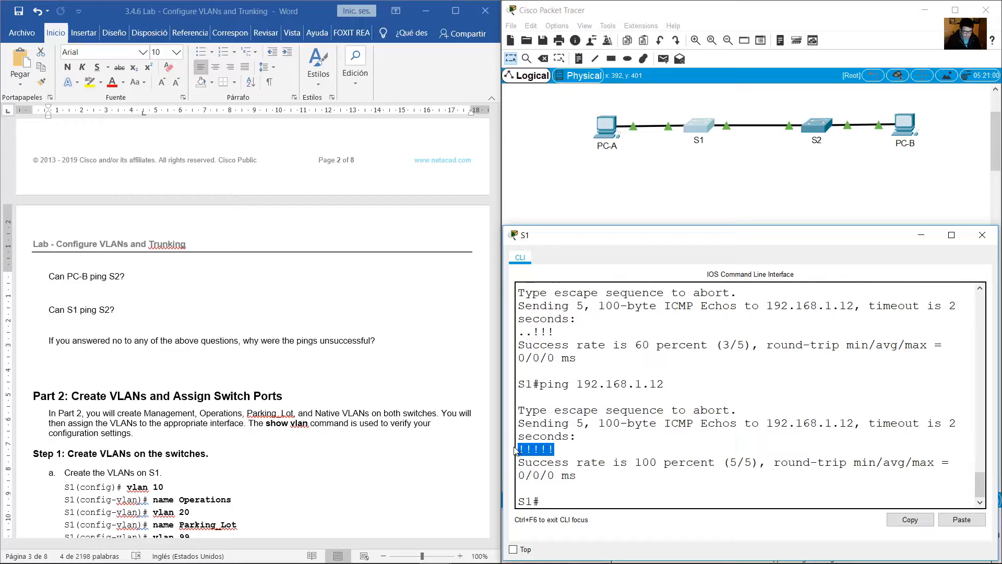
Review the lab questions about S1 pinging S2 and why any pings were unsuccessful.
click(341, 301)
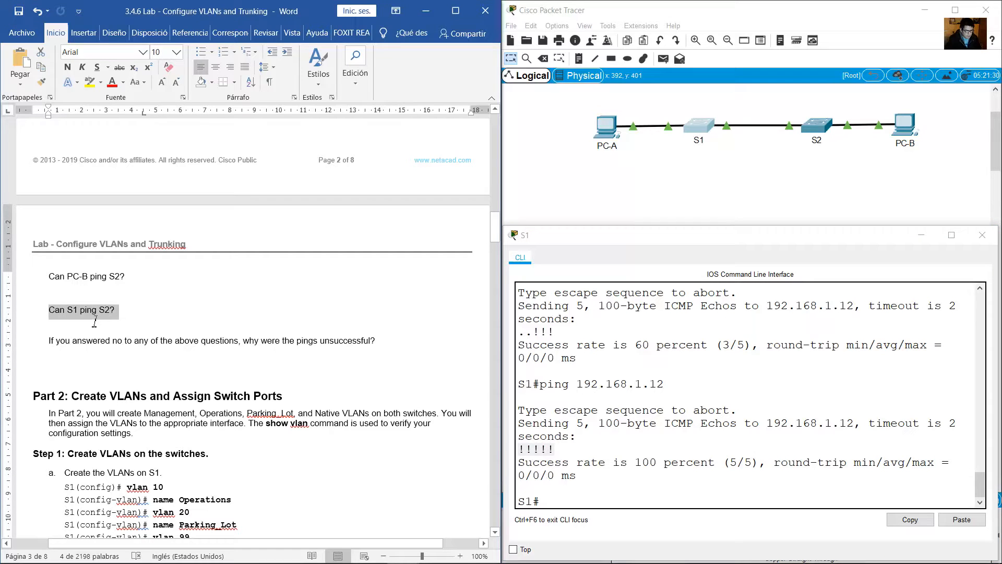
click(126, 322)
drag(58, 345, 378, 336)
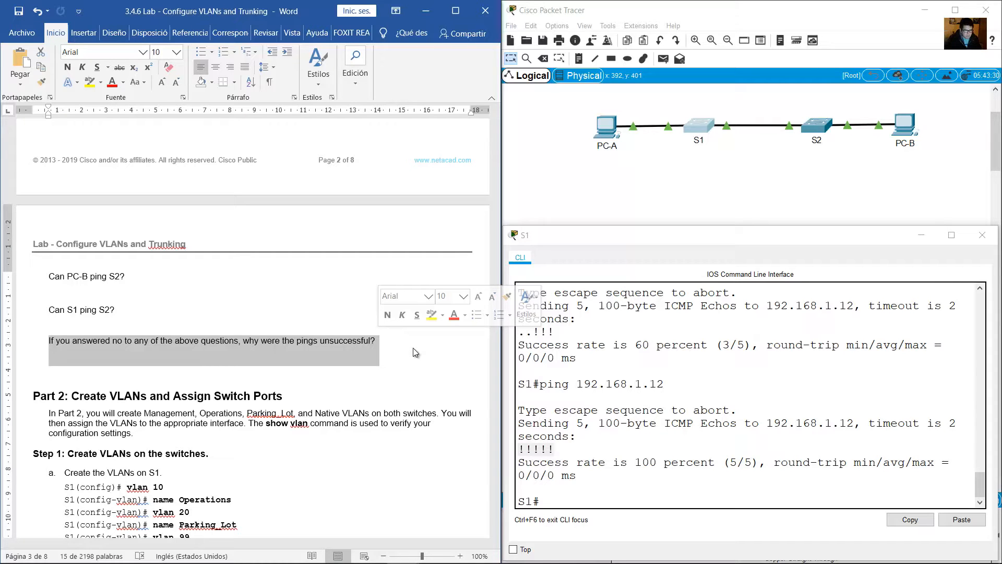
click(426, 342)
scroll(425, 342, down, 7)
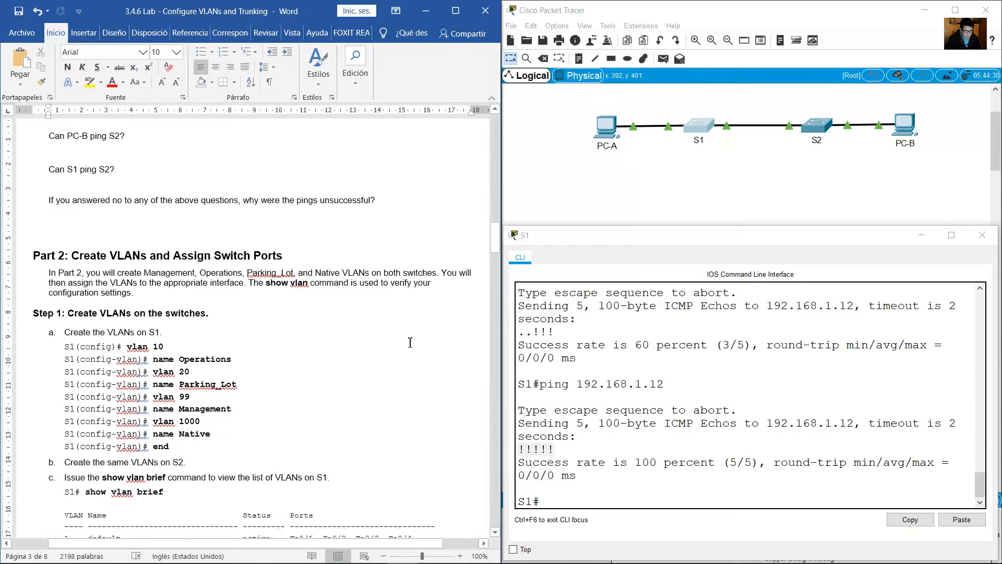
Read the Part 2 heading and the Step 1 instructions for creating the VLANs on S1.
drag(111, 175, 301, 184)
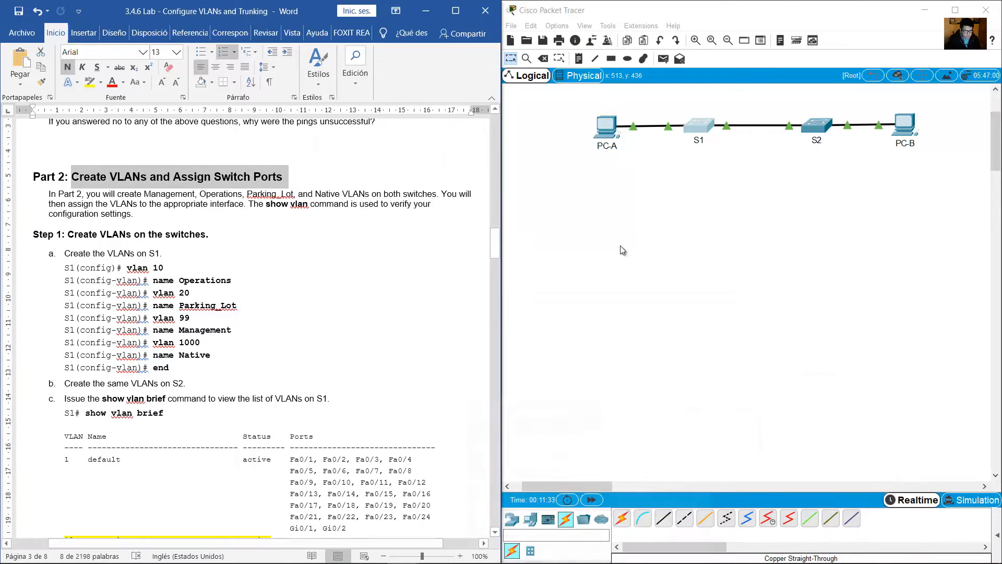
click(197, 211)
scroll(198, 211, down, 2)
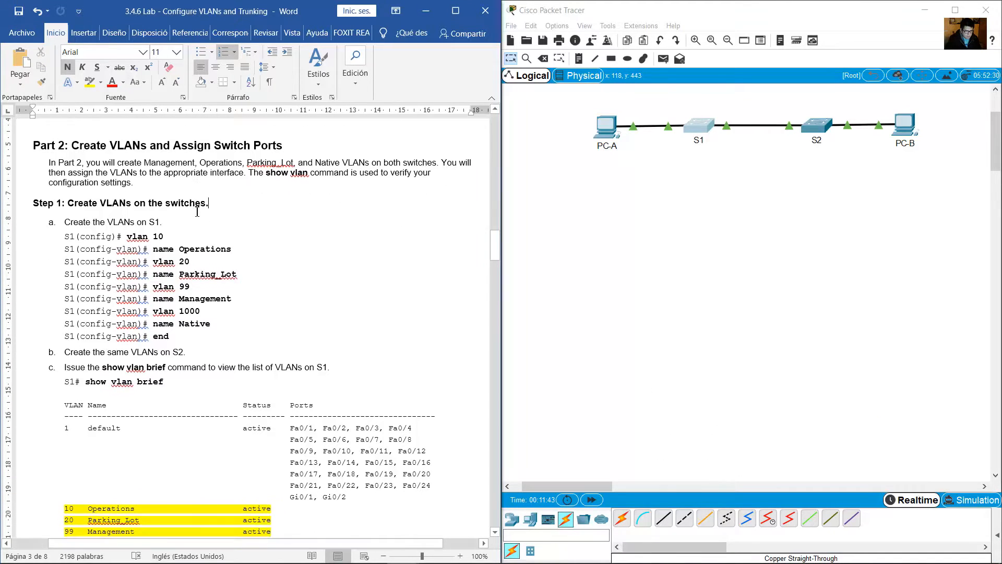
drag(75, 172, 208, 174)
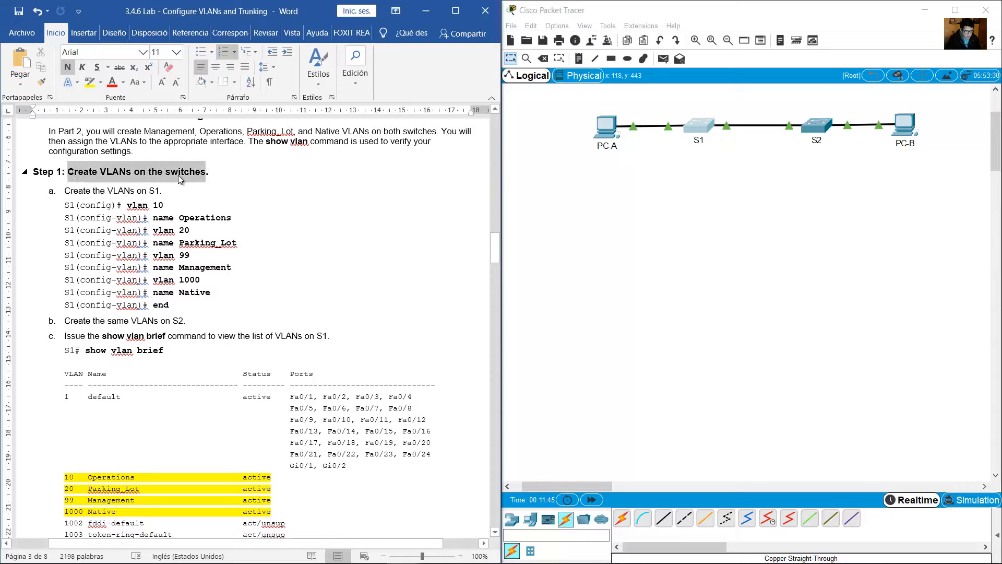
scroll(97, 172, down, 1)
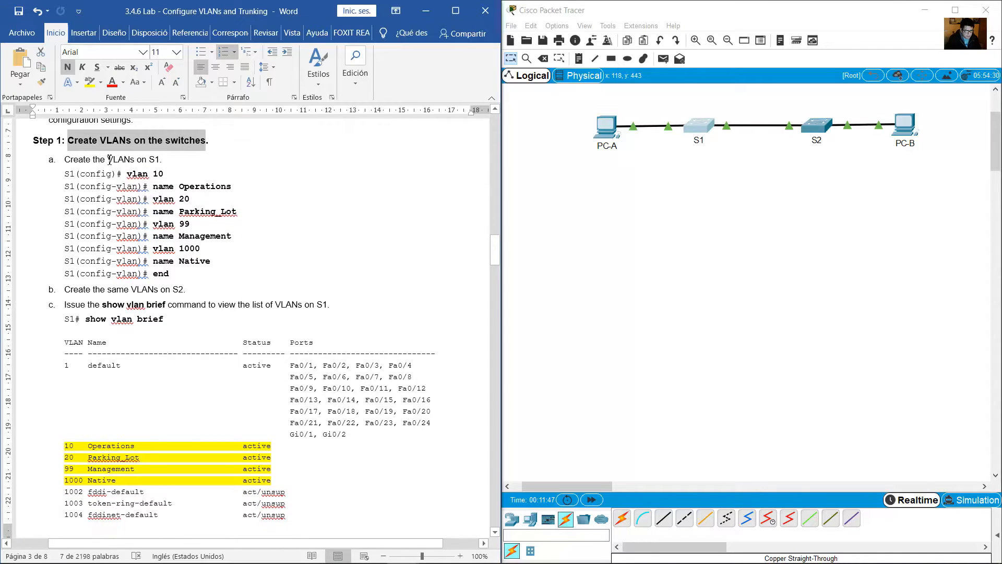
drag(110, 159, 167, 163)
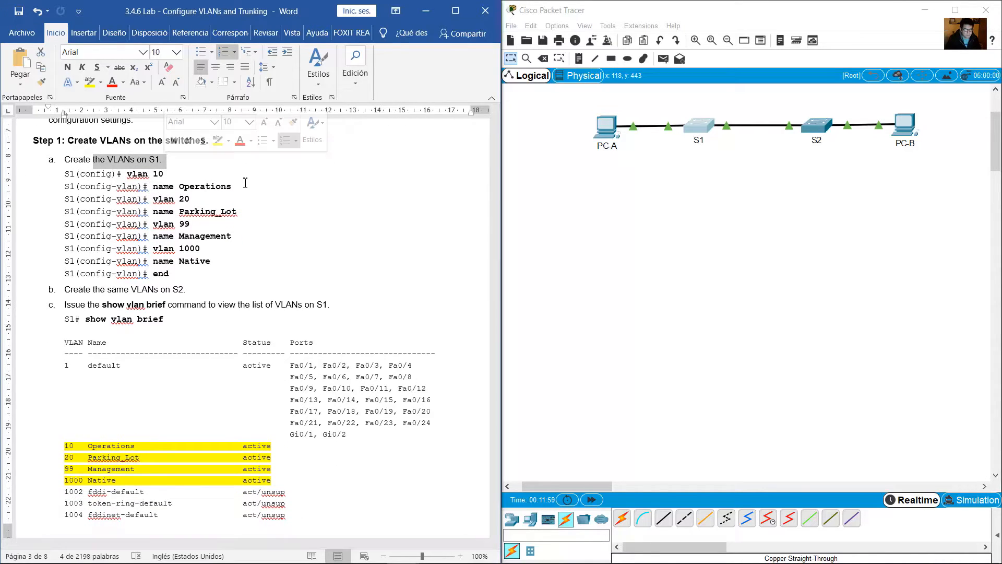
Reopen S1's command line and enter global configuration mode.
click(694, 125)
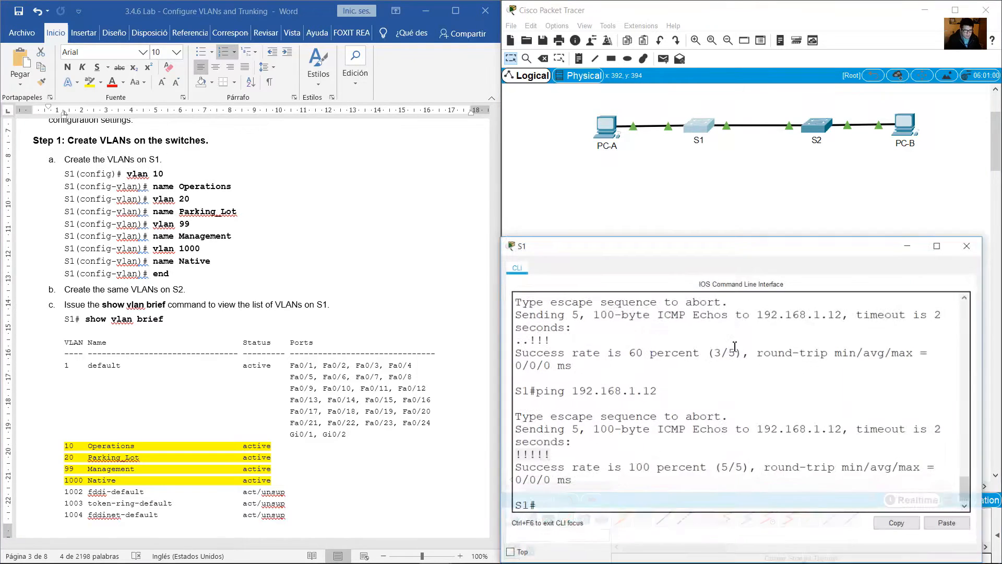
text(conf term)
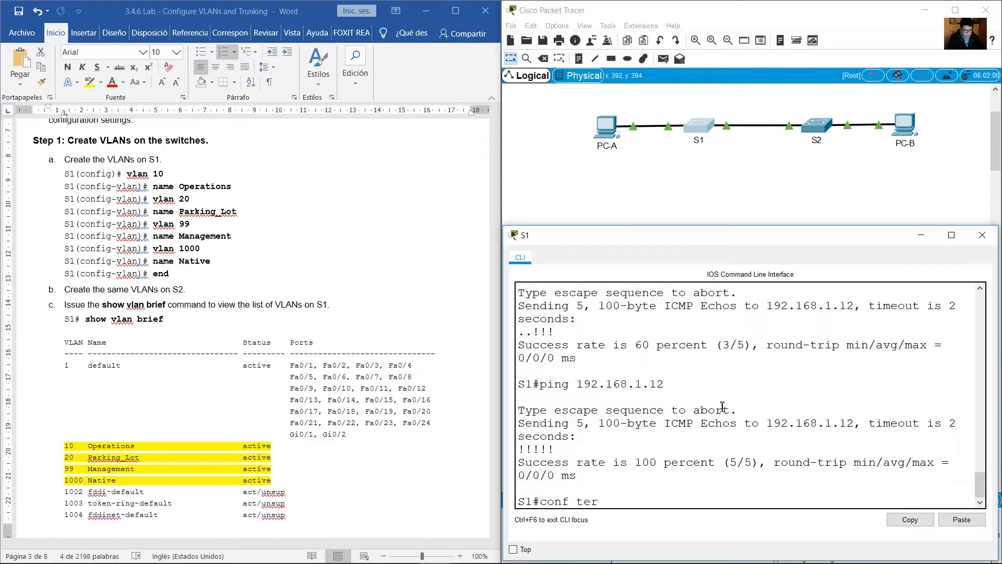
key(Return)
drag(613, 506, 512, 499)
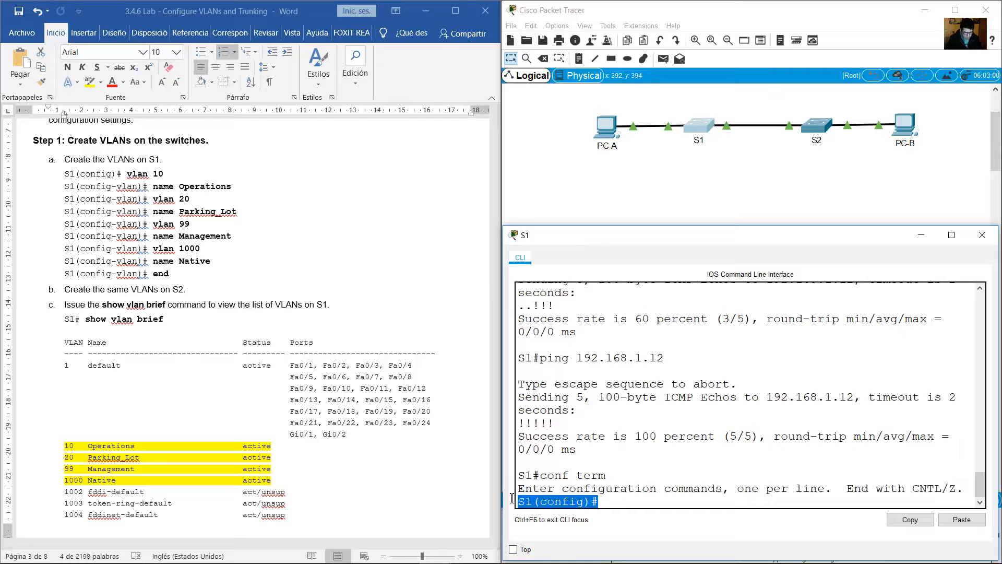
click(626, 499)
Create VLAN 10 on S1 and name it Operations.
text(vlan 10)
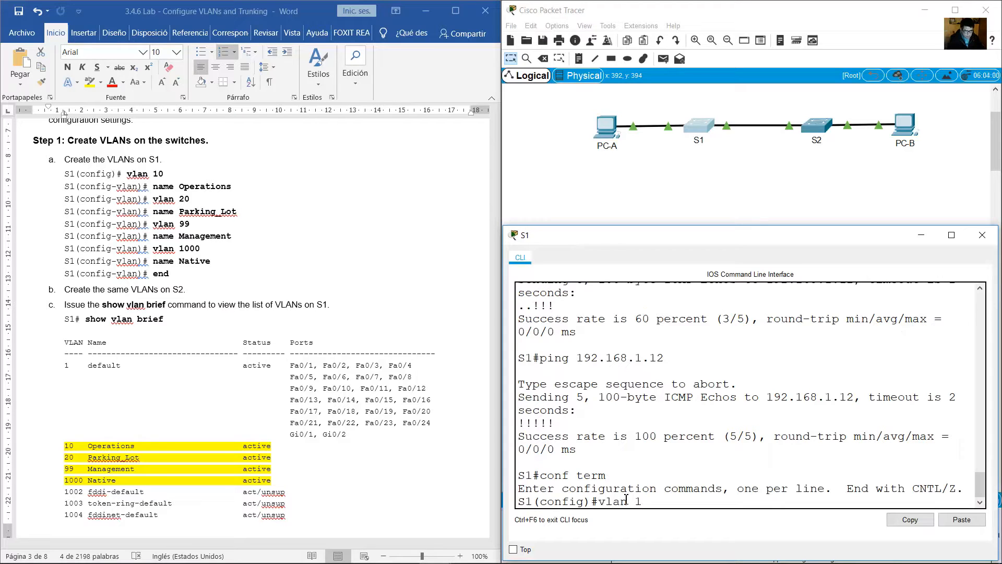
key(Return)
text(na)
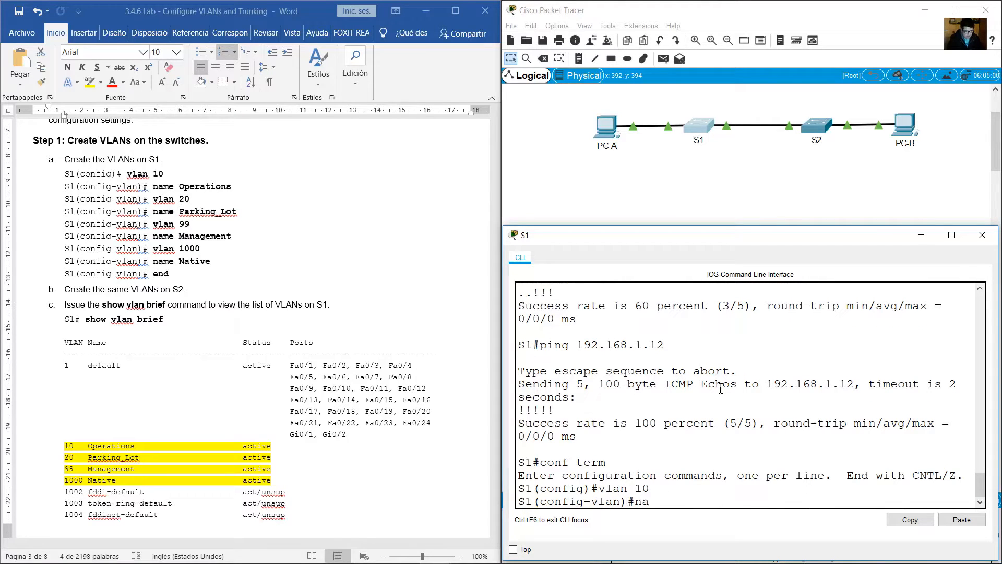
text(me Operations)
key(Return)
Create VLAN 20 on S1 and name it Parking_Lot.
text(vlan 20)
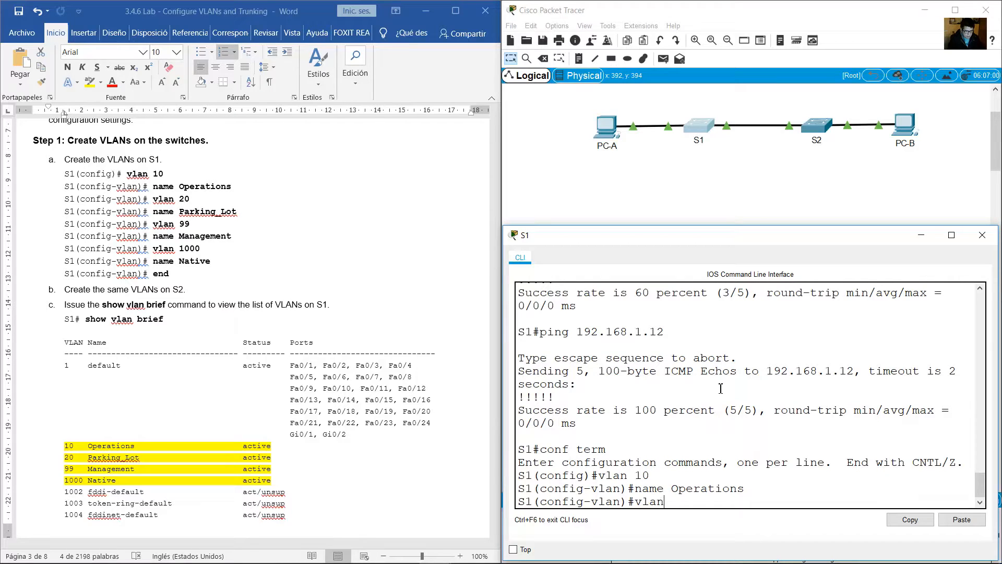
key(Return)
text(name Parking)
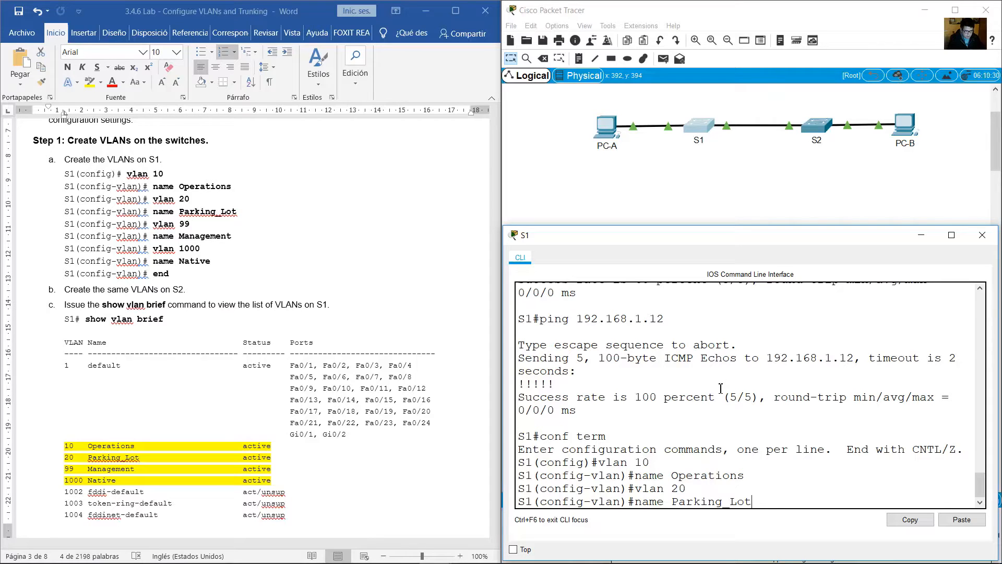
text(_Lot)
key(Return)
Create VLAN 99 on S1 and name it Management.
text(vlan 99)
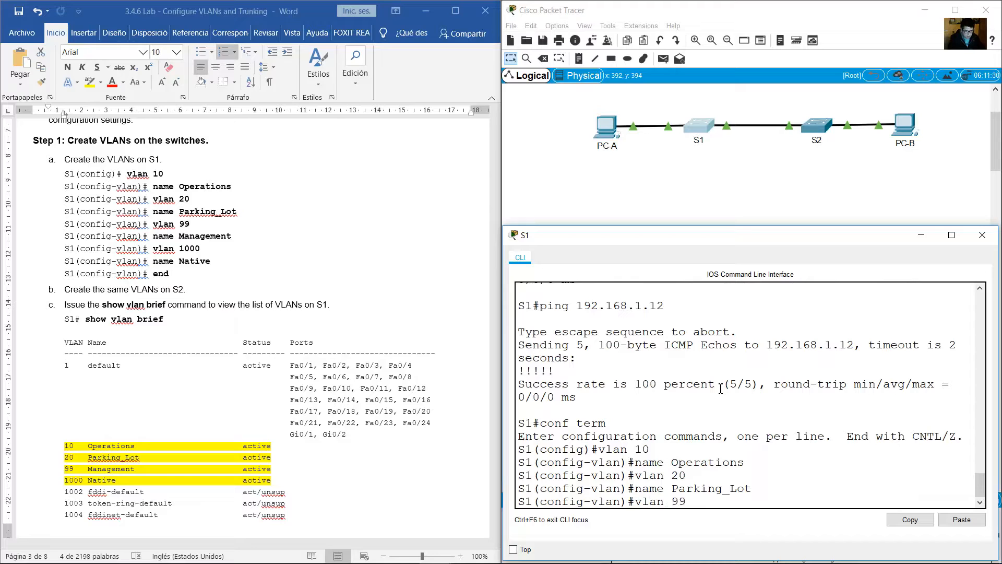
key(Return)
text(name)
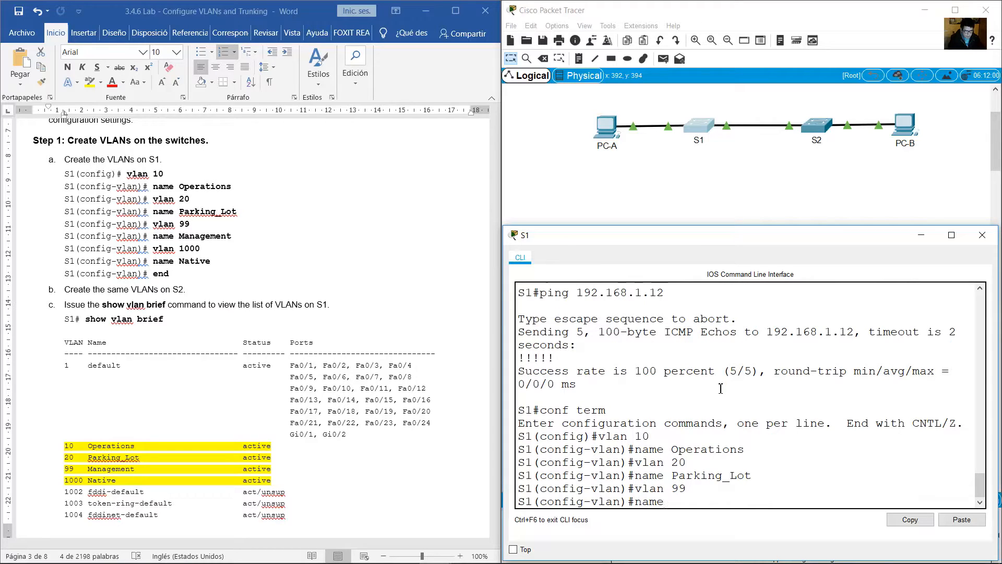
text( Management)
key(Return)
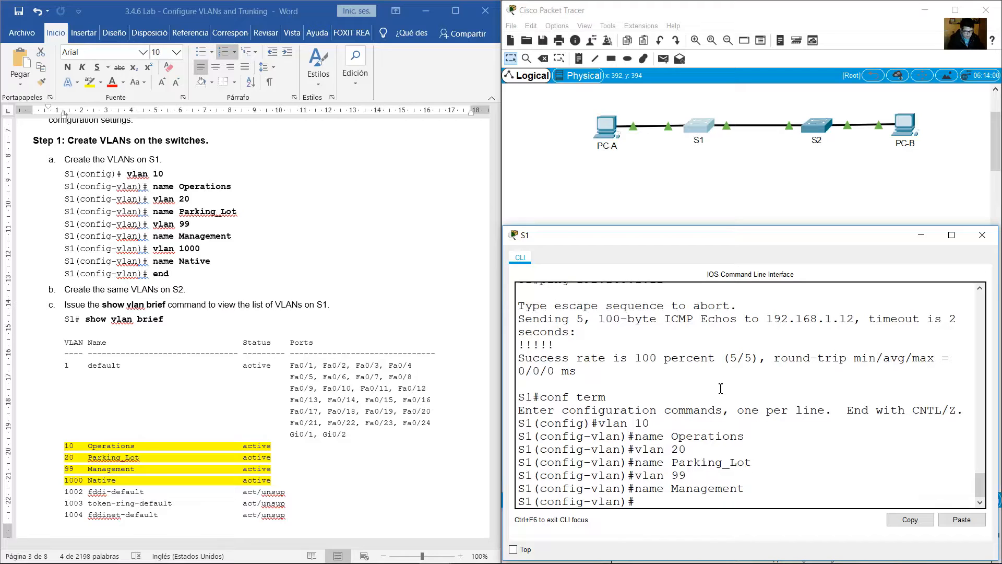
Create VLAN 1000 on S1 and name it Native.
text(vlan 1000)
key(Return)
text(name M)
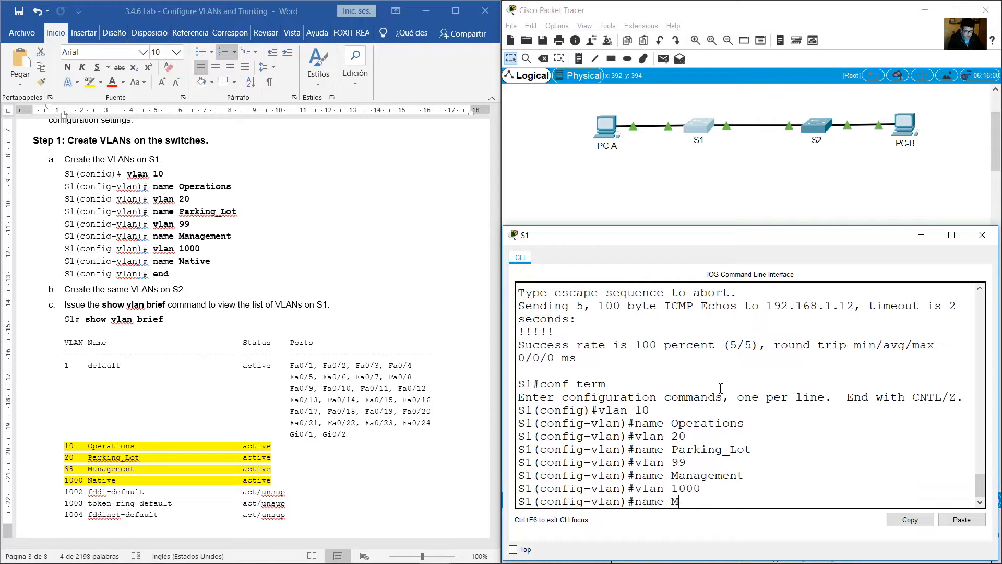
key(BackSpace)
text(Native)
key(Return)
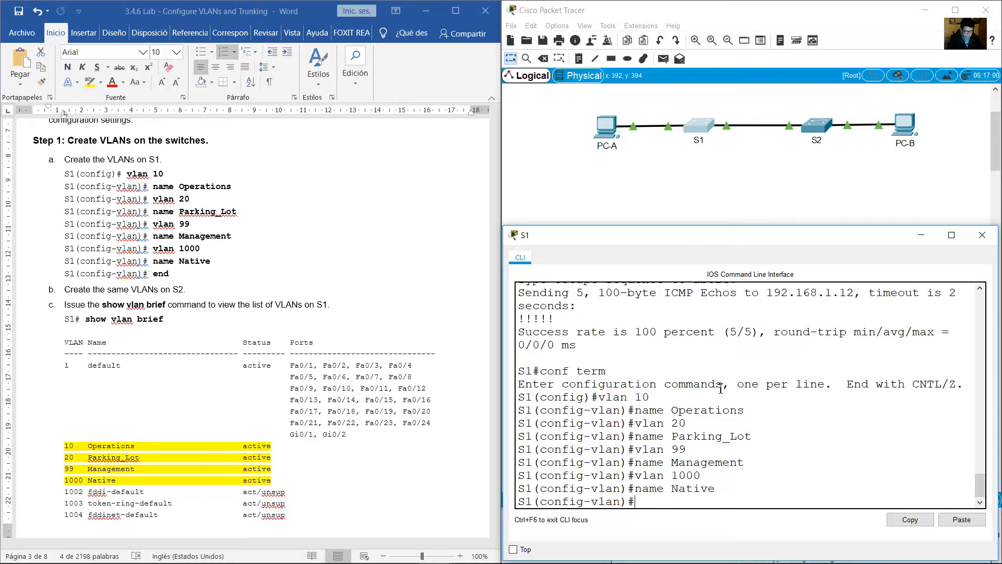
End the VLAN configuration on S1 and return to privileged EXEC mode.
text(exnd)
key(Return)
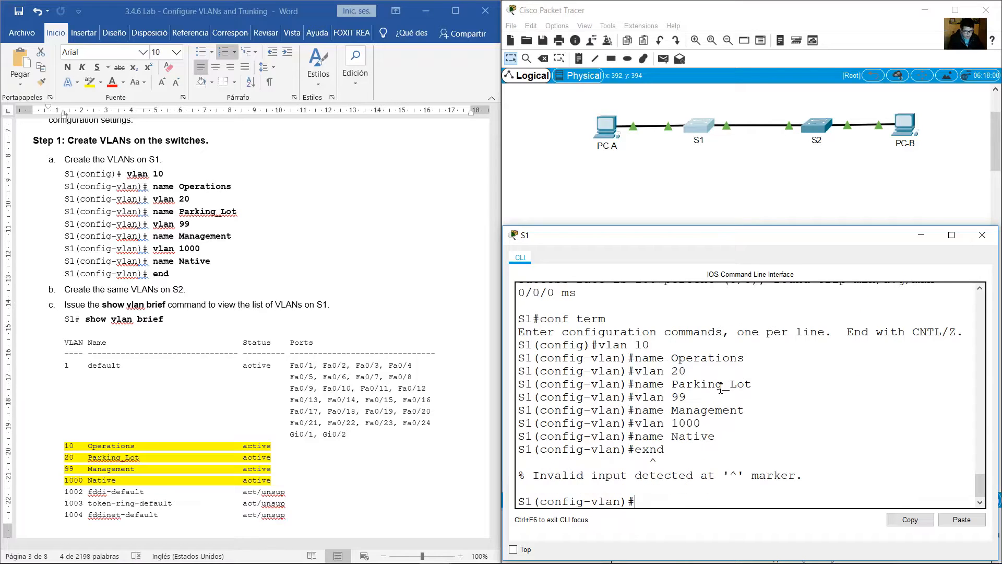
text(end)
key(Return)
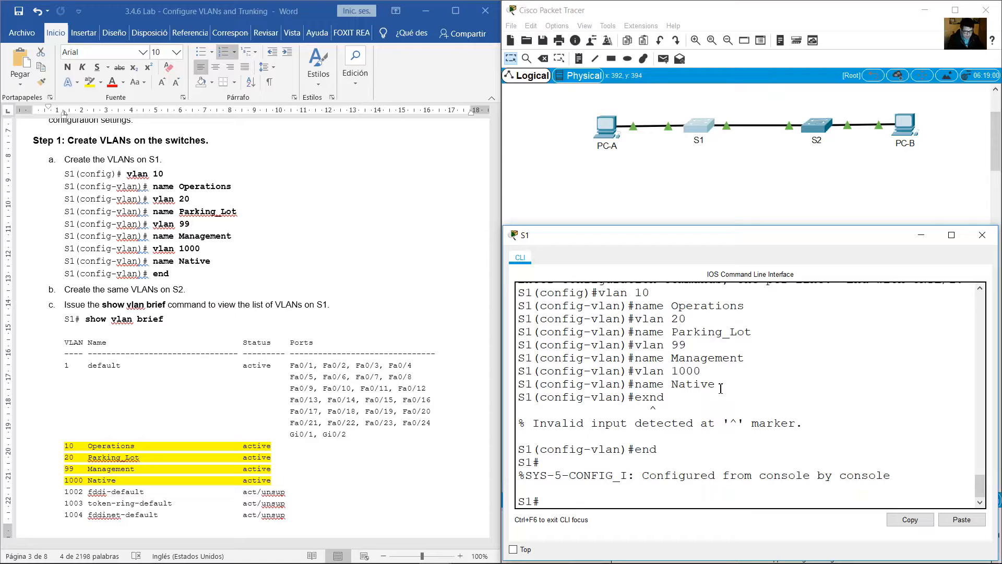
Following lab item b, open S2's command line and create VLAN 10 named Operations.
click(213, 250)
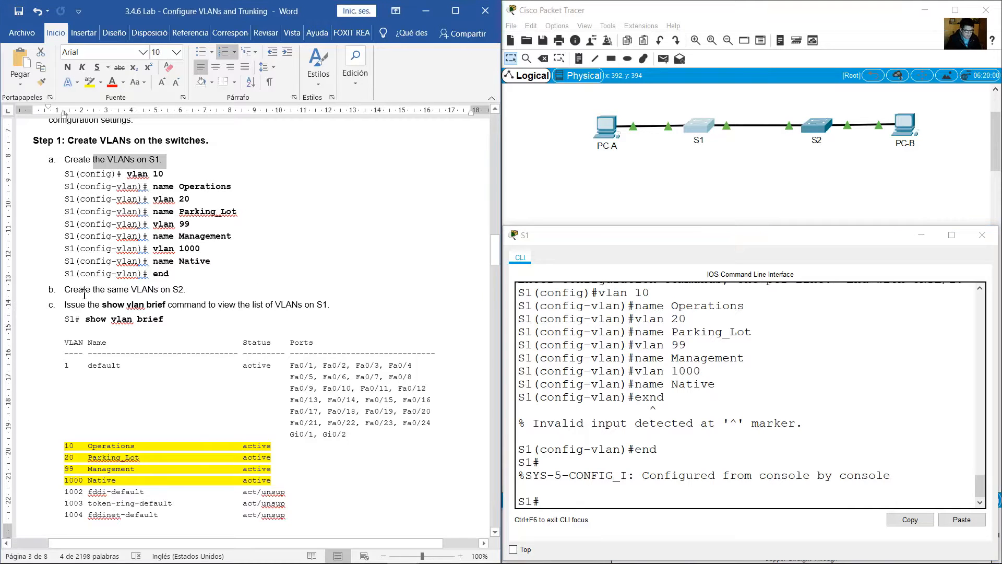
drag(64, 290, 182, 294)
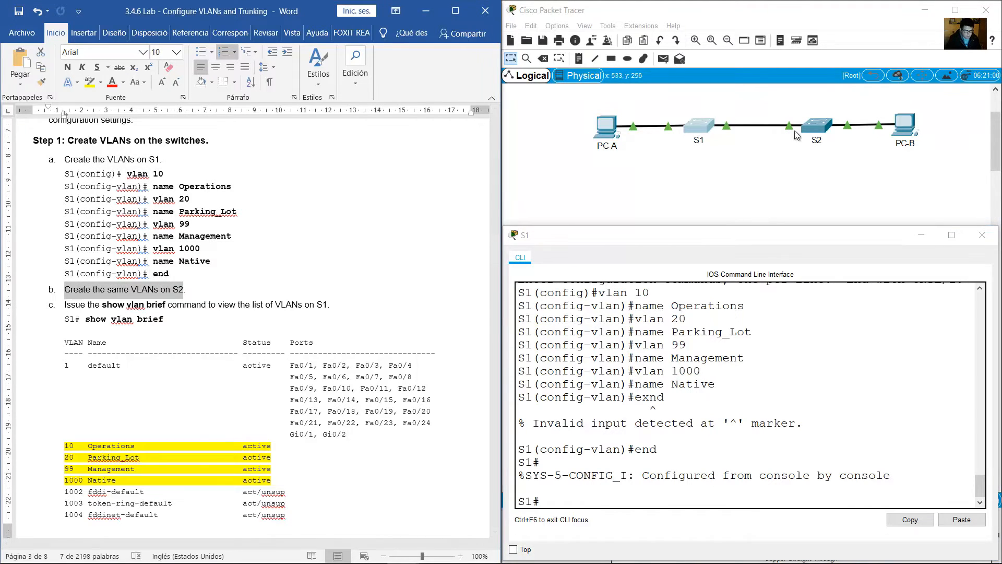
click(815, 125)
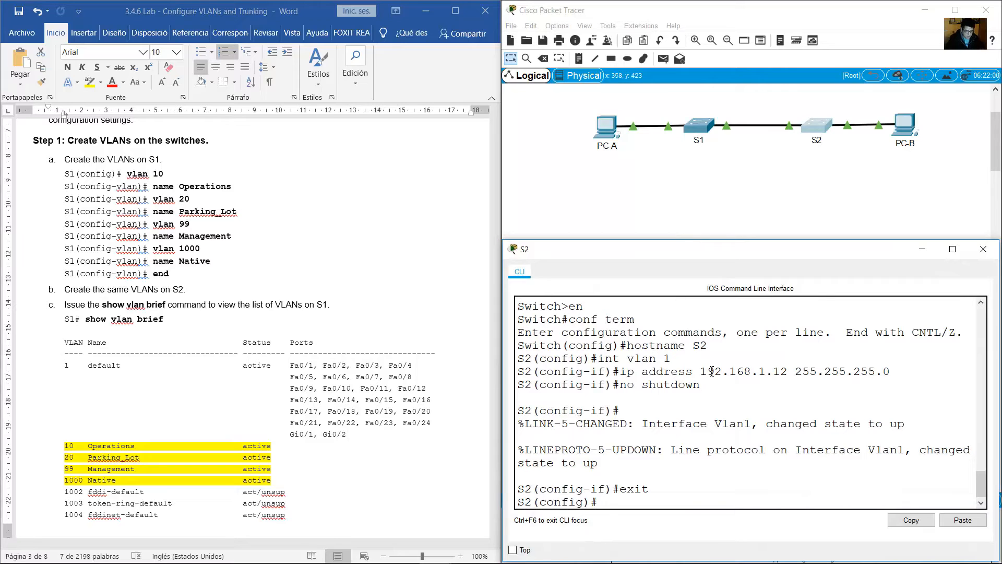
text(vlan 10)
key(Return)
text(nam)
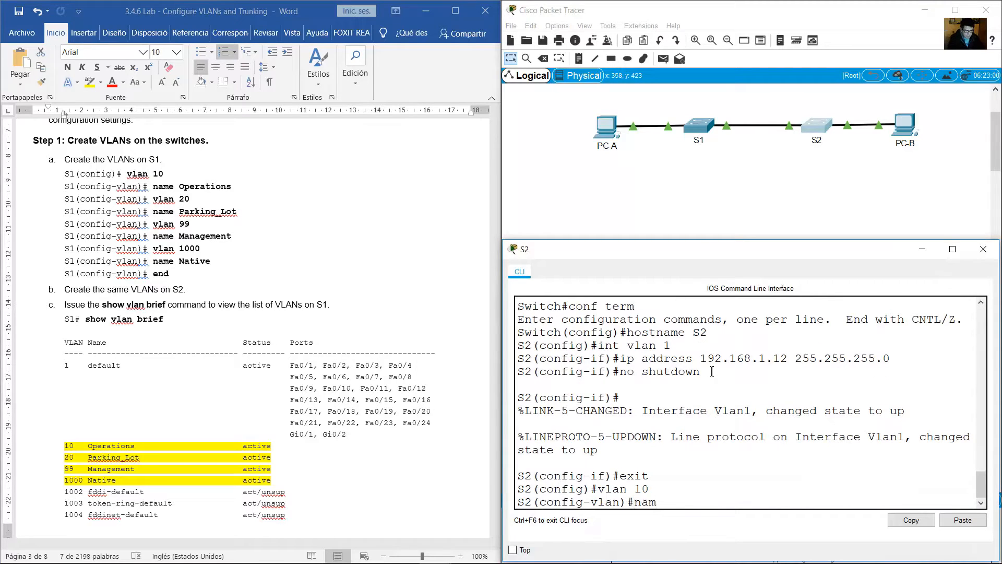
text(e Operations)
key(Return)
Create VLAN 20 on S2 and name it Parking_Lot.
text(vlan )
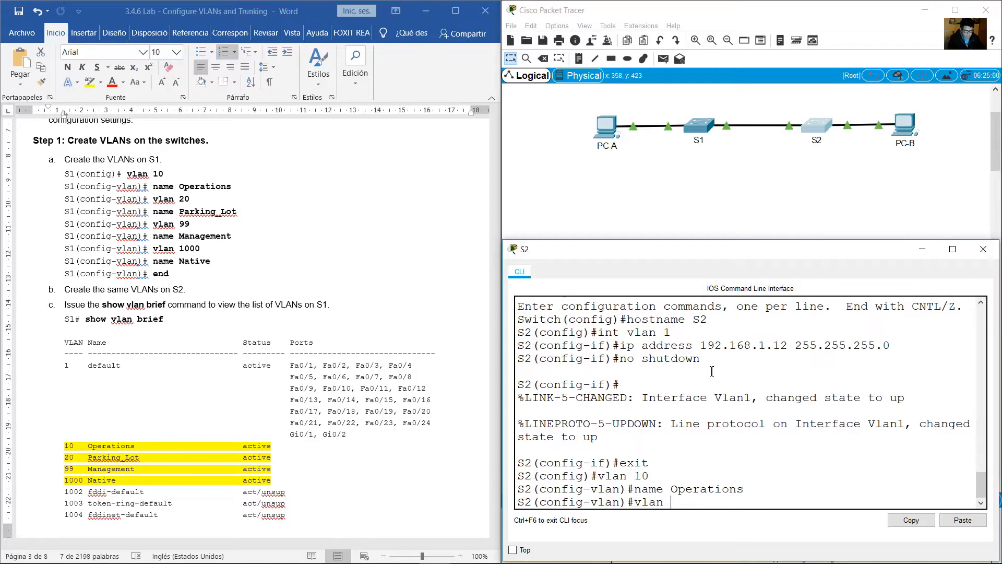
text(20)
key(Return)
text(name)
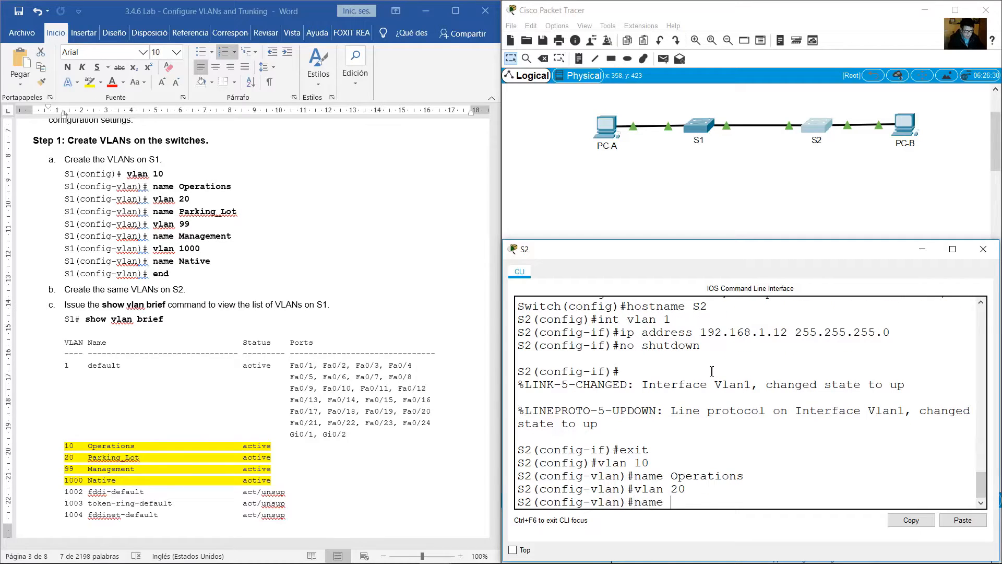
text( Parking_Lot)
key(Return)
Create VLAN 99 on S2 and name it Management.
text(vl)
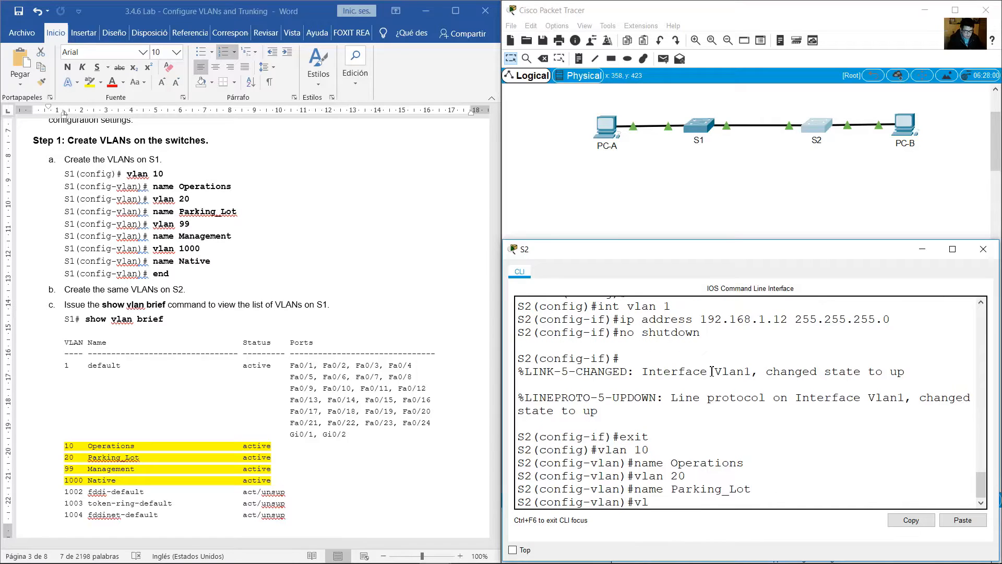
text(an 99)
key(Return)
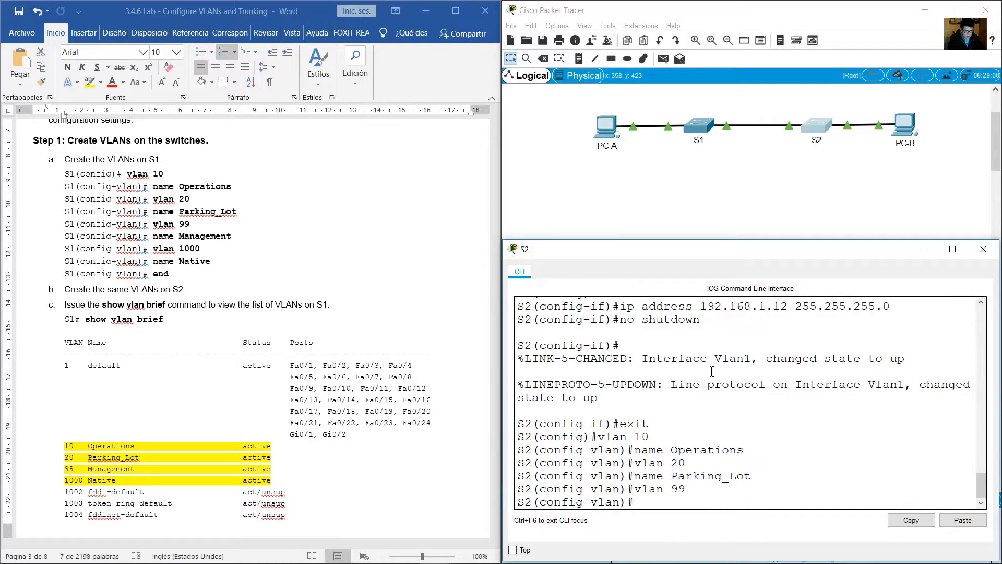
text(name Management)
key(Return)
Create VLAN 1000 on S2 named Native and end the configuration to return to privileged EXEC mode.
text(vlan 1000)
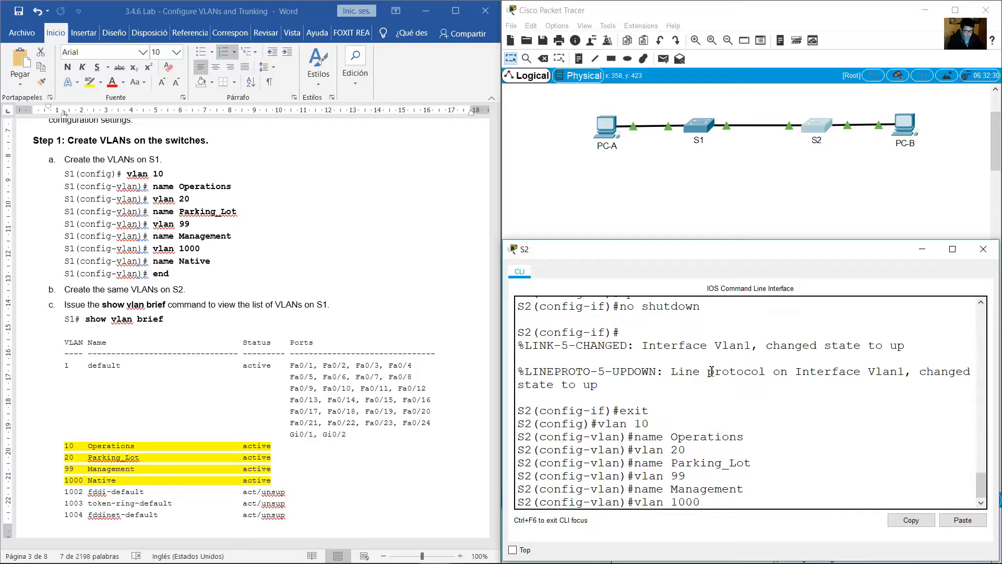
key(Return)
text(name Native)
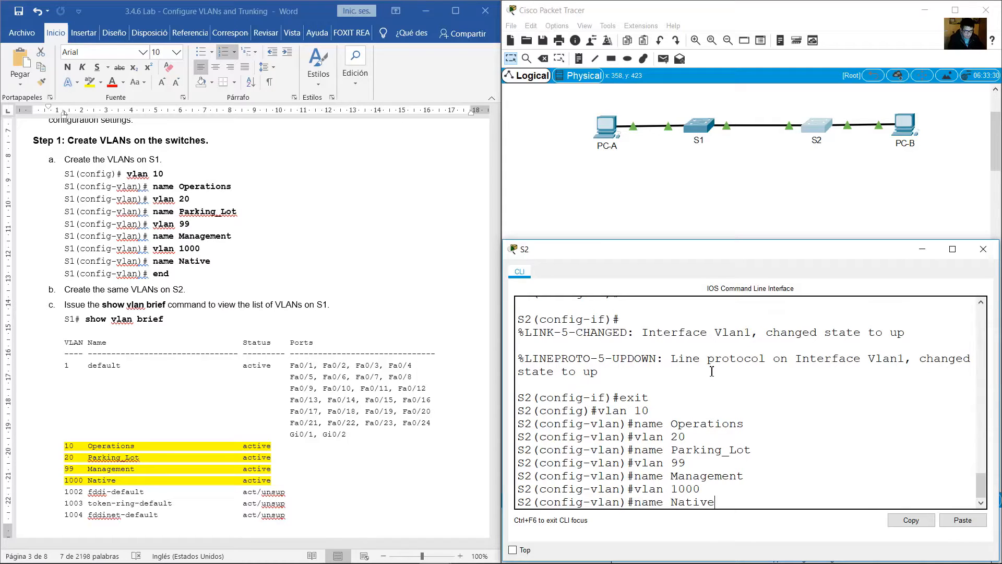
key(Return)
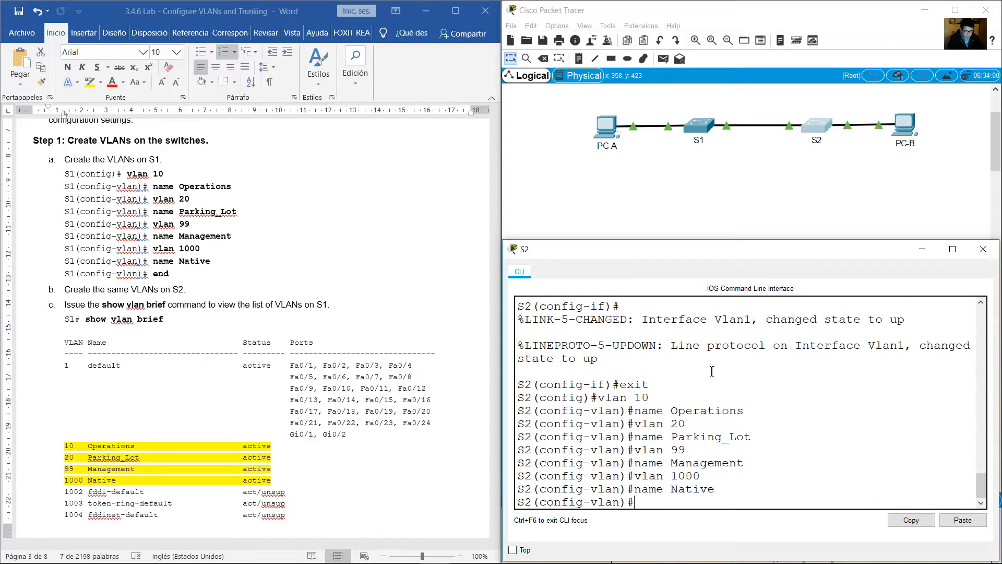
text(end)
key(Return)
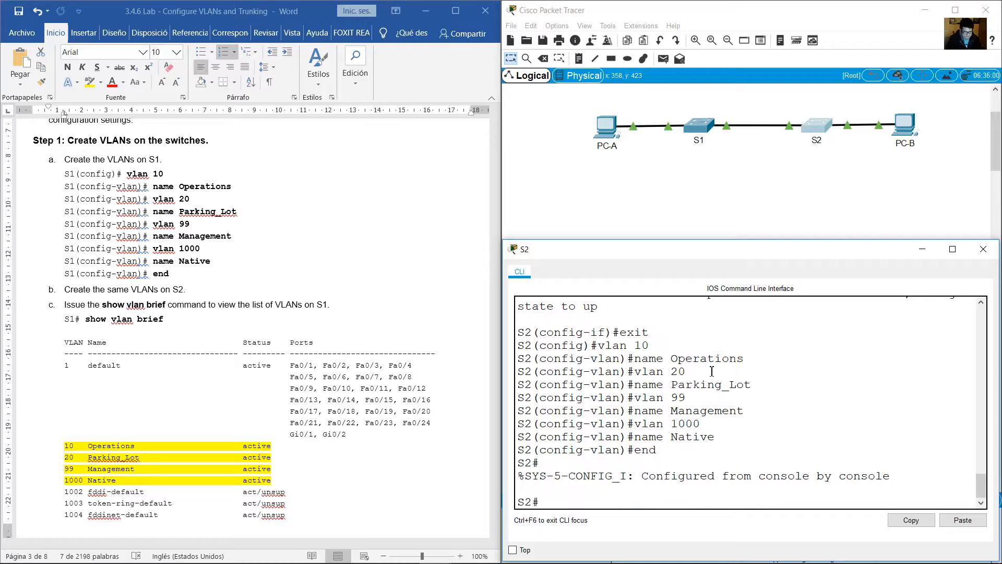
Following lab item c, run show vlan brief on S1 to list its VLANs.
click(274, 339)
scroll(262, 319, down, 4)
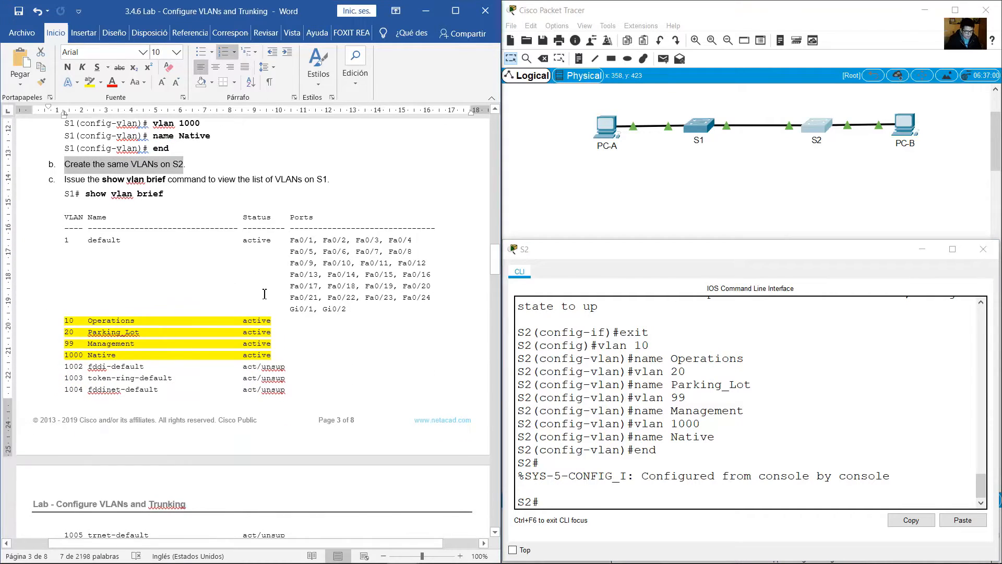
drag(86, 194, 165, 196)
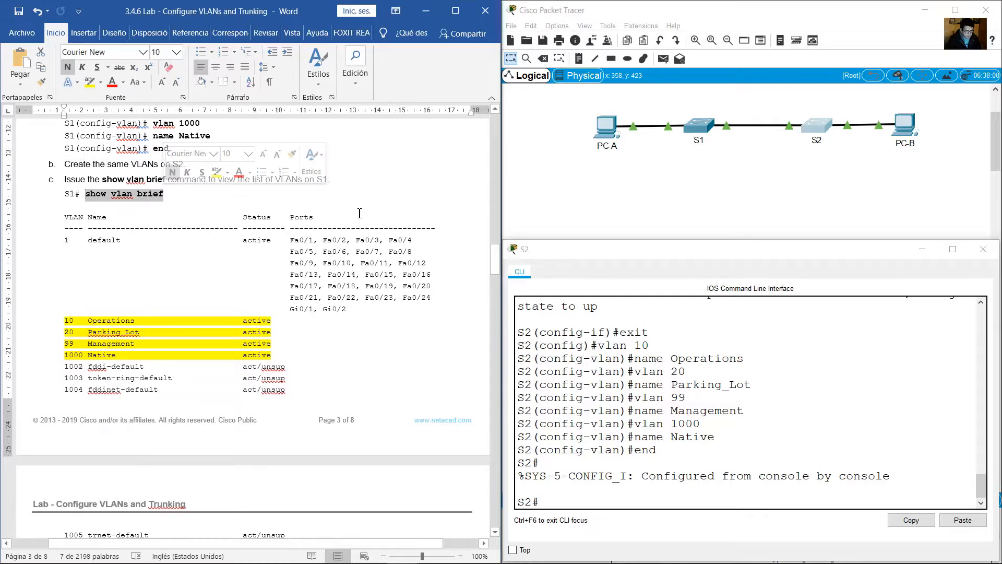
click(697, 128)
text(s)
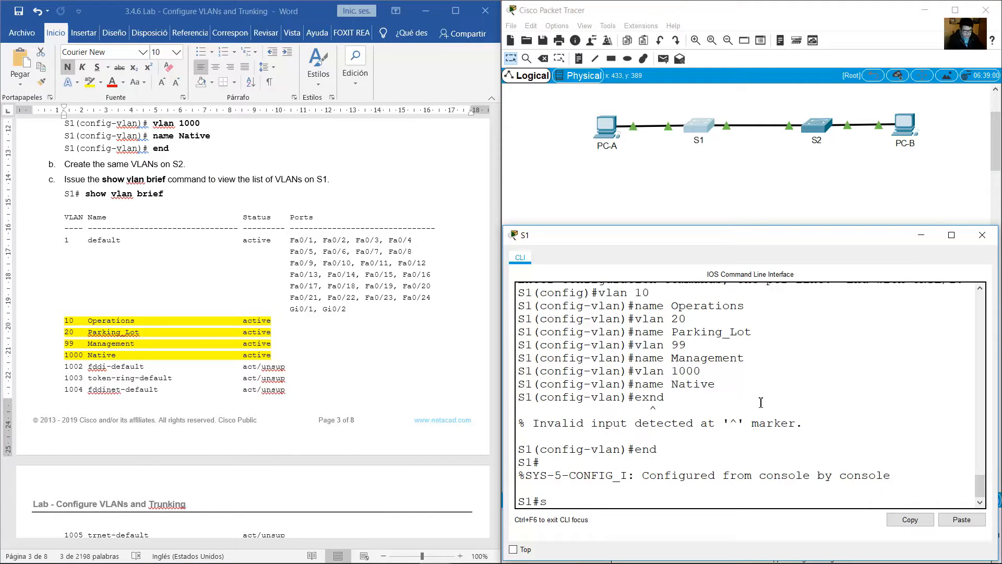
text(how vlan brief)
key(Return)
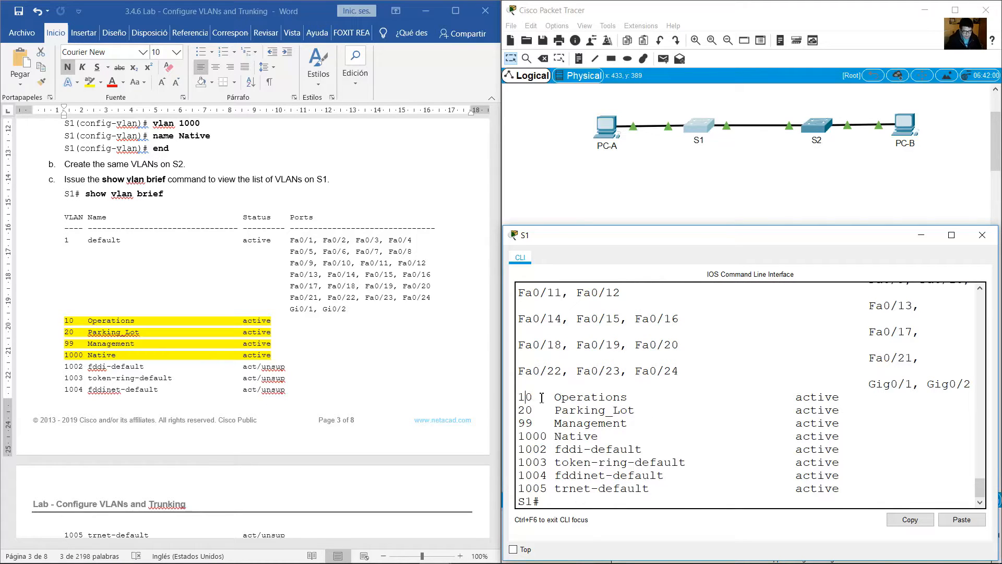
Examine the default VLAN and the new VLANs 10, 20, 99 and 1000 in S1's VLAN list.
drag(528, 397, 850, 436)
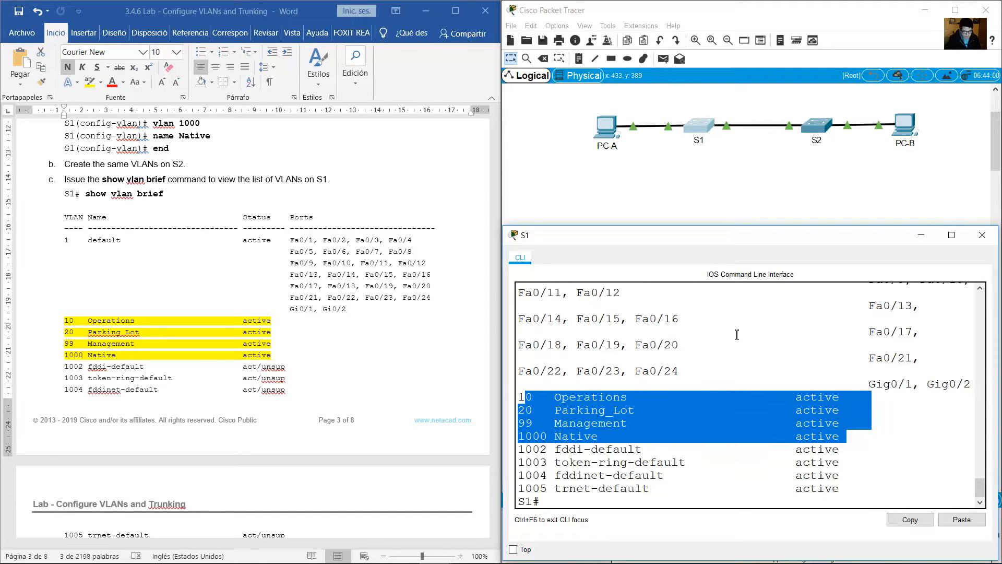
scroll(717, 333, up, 4)
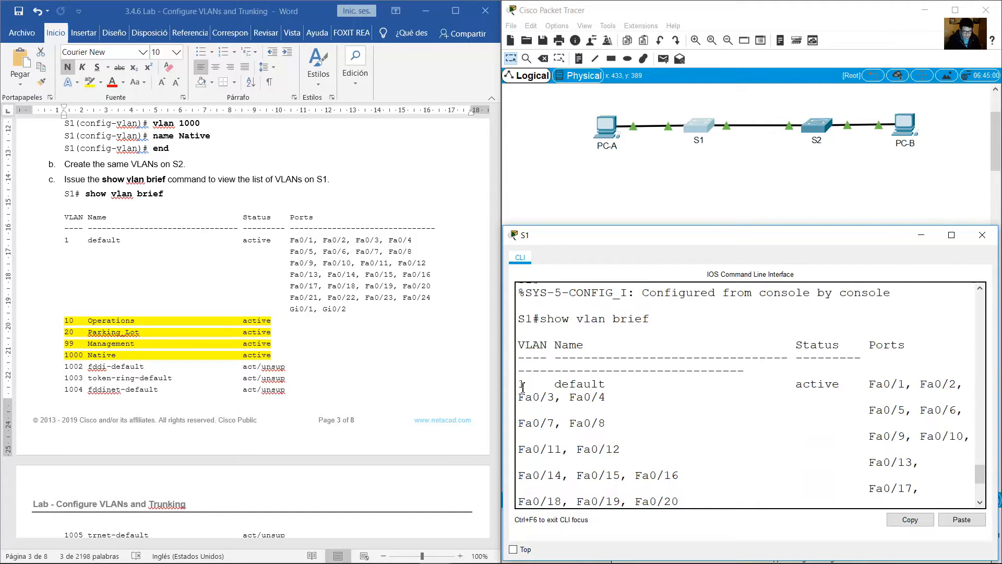
drag(522, 387, 657, 385)
scroll(658, 385, down, 4)
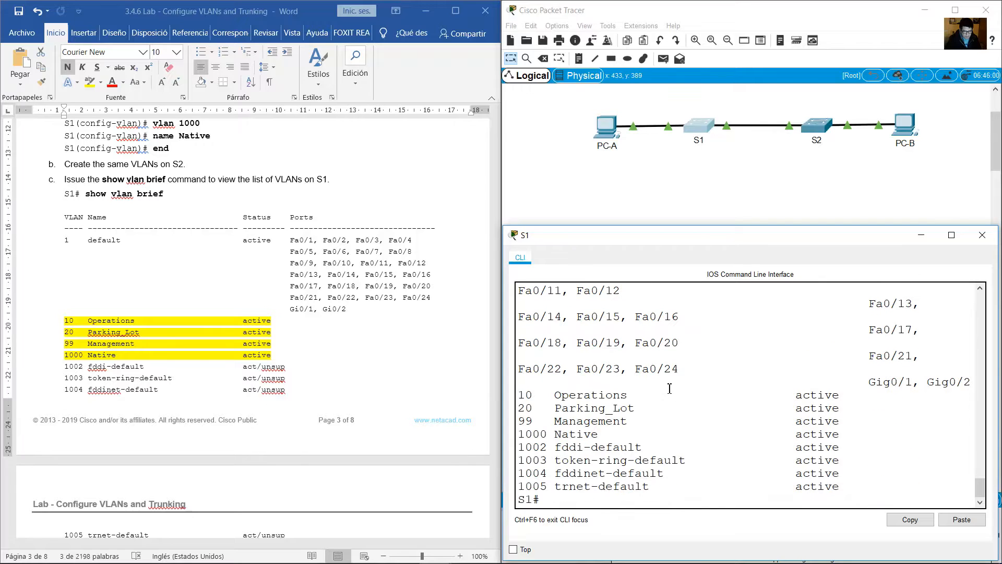
drag(519, 391, 861, 433)
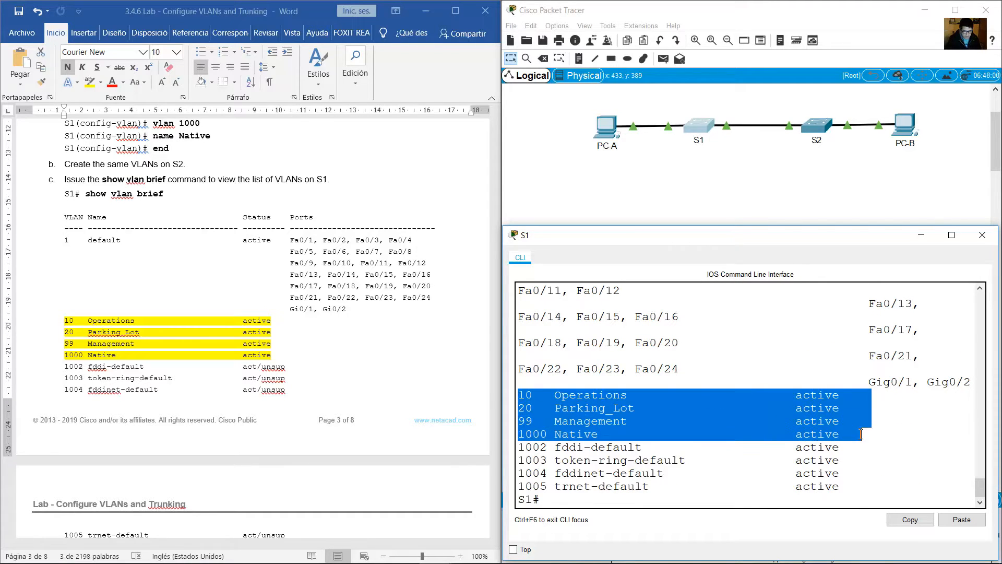
Run show vlan brief on S2 and check its list for VLANs 10, 20, 99 and 1000.
click(813, 128)
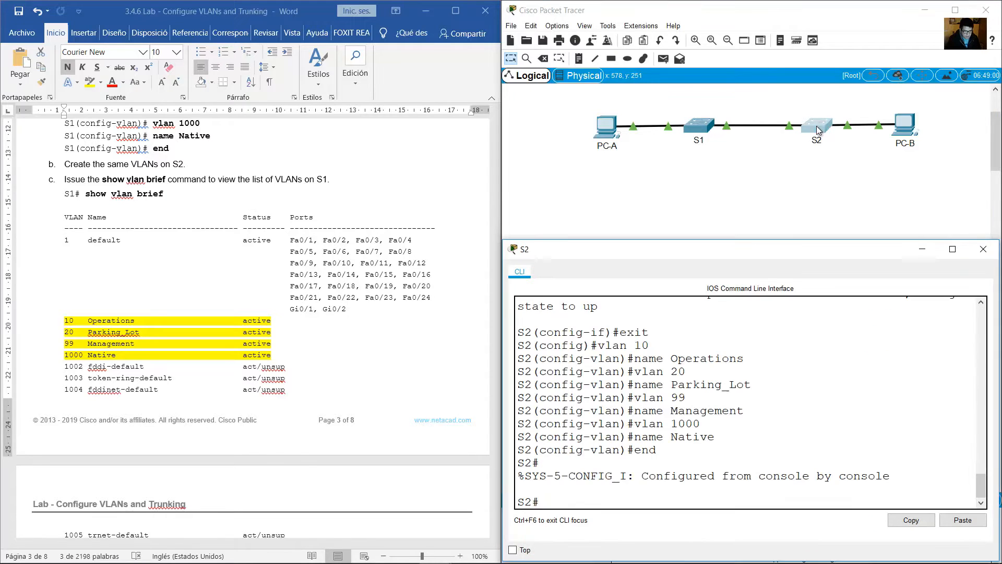
text(show vlan)
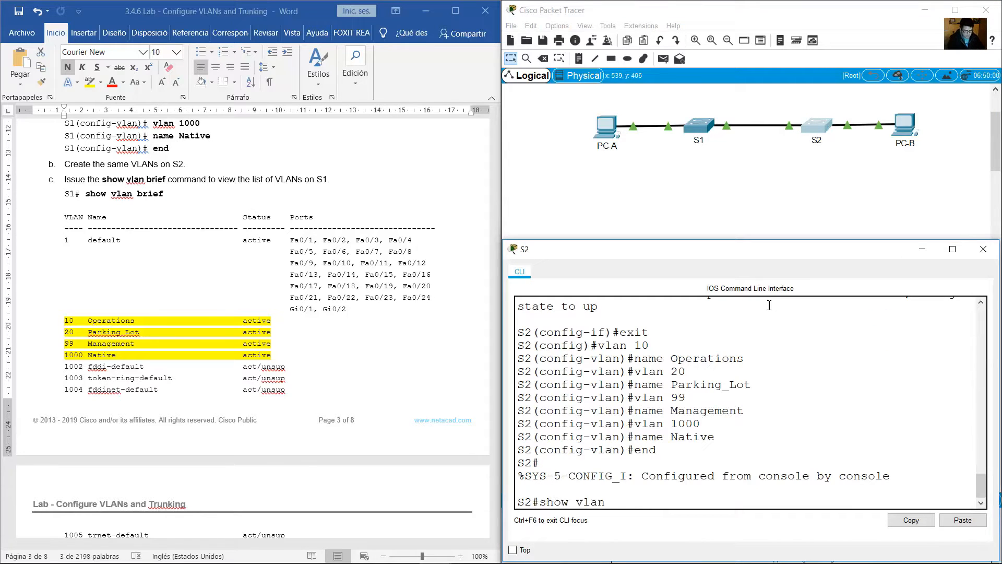
text( bri)
key(Return)
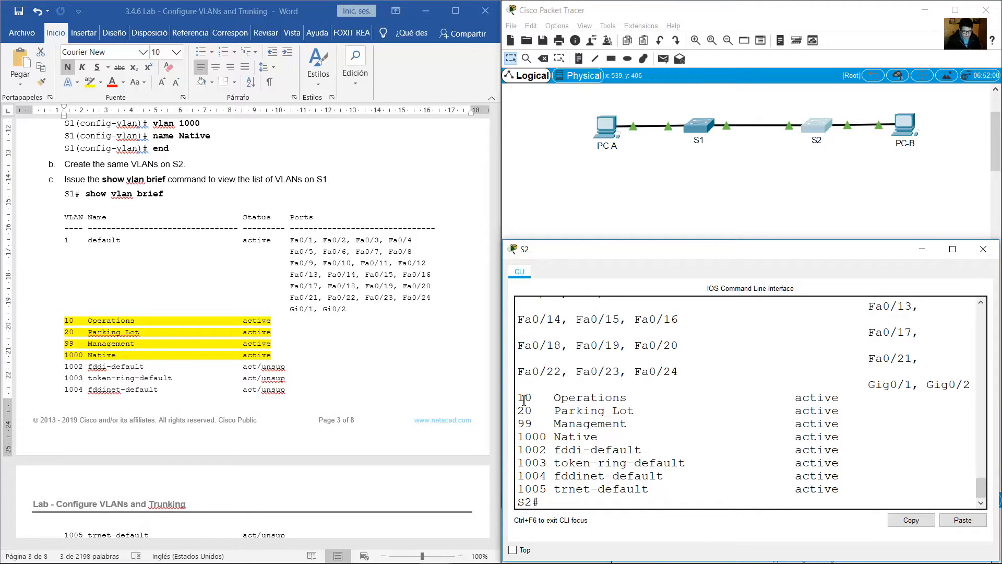
drag(523, 400, 752, 438)
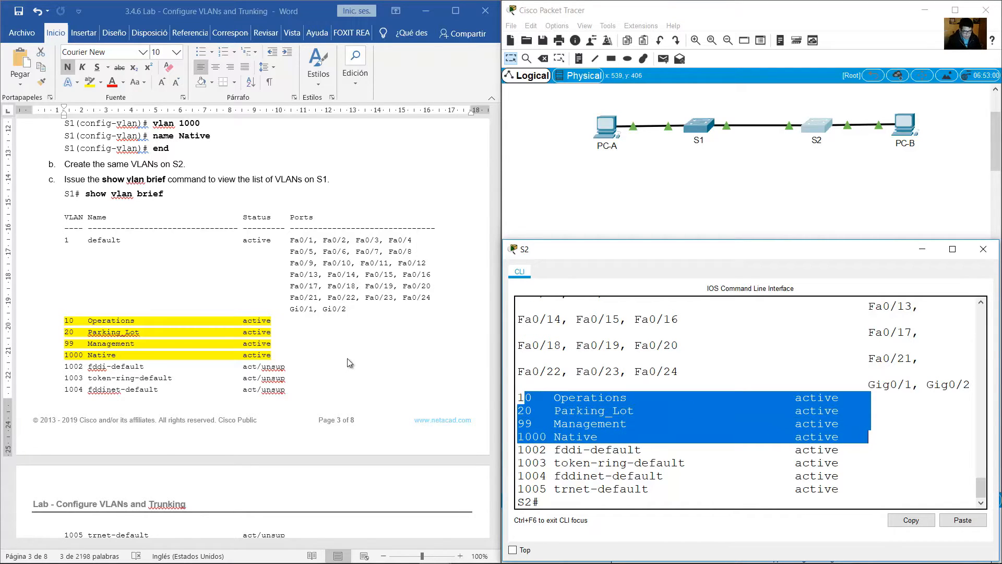
Read the lab question about the default VLAN and look up its number in S2's show vlan brief output.
click(302, 350)
scroll(302, 351, down, 7)
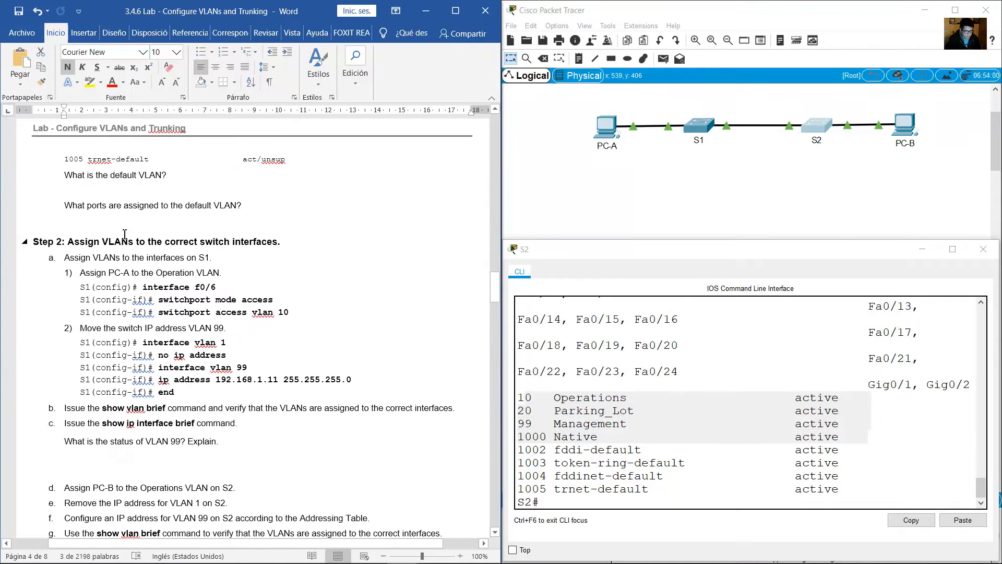
drag(77, 174, 211, 192)
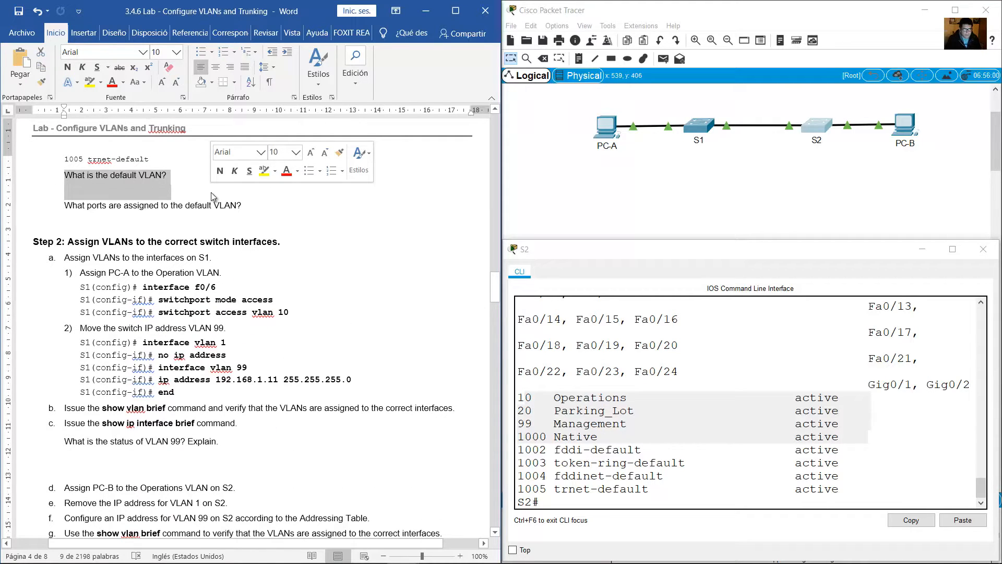
click(727, 346)
scroll(550, 361, up, 4)
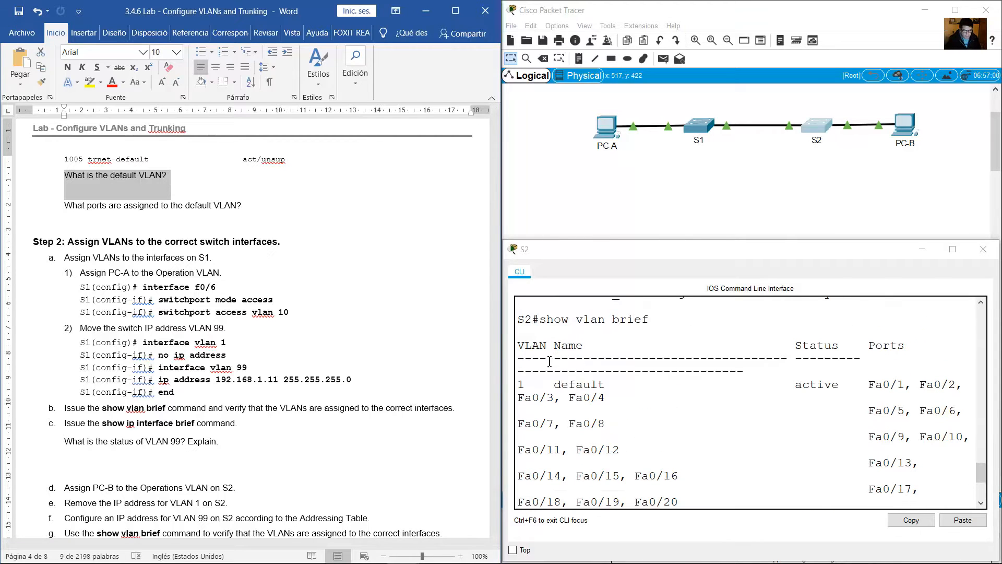
drag(520, 384, 536, 389)
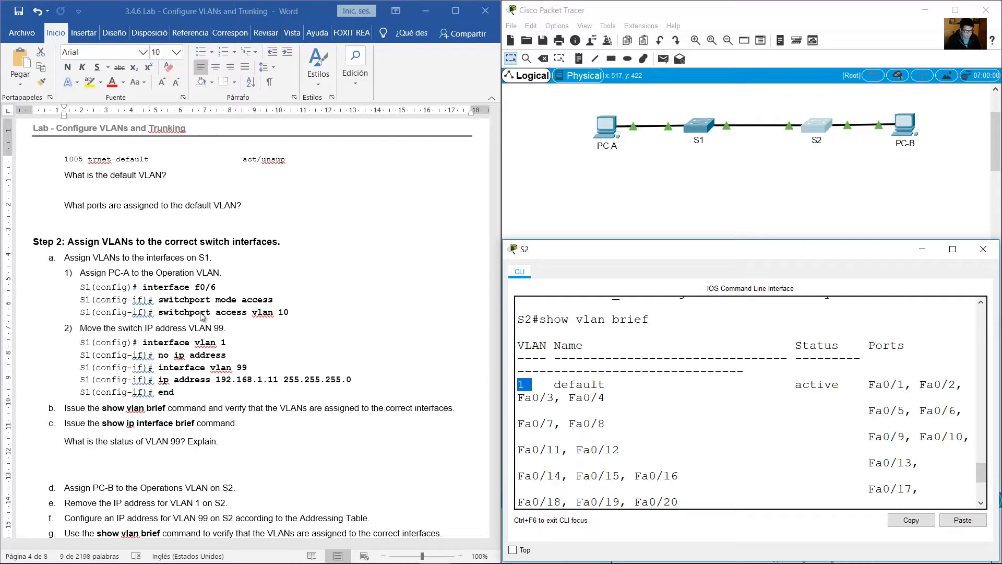
Read the question on the default VLAN's ports, enlarge S2's window and examine the ports listed for that VLAN.
drag(65, 175, 240, 202)
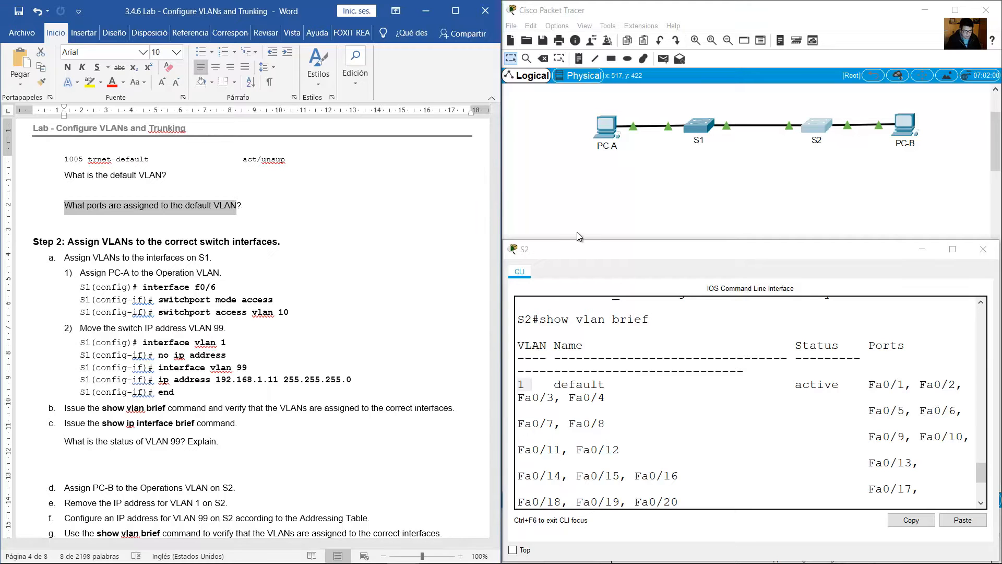
drag(503, 241, 333, 161)
click(356, 304)
drag(354, 304, 361, 306)
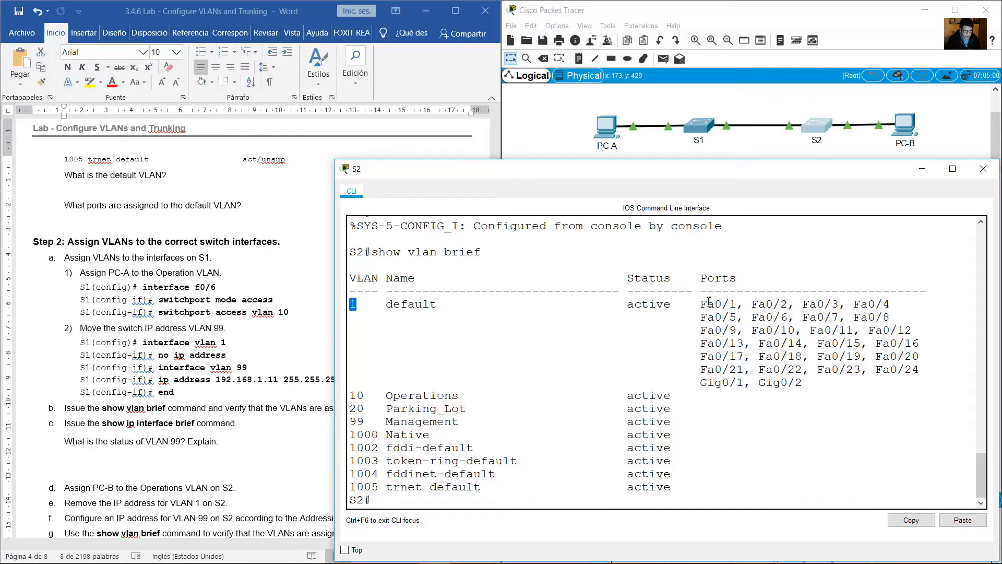
drag(702, 304, 817, 380)
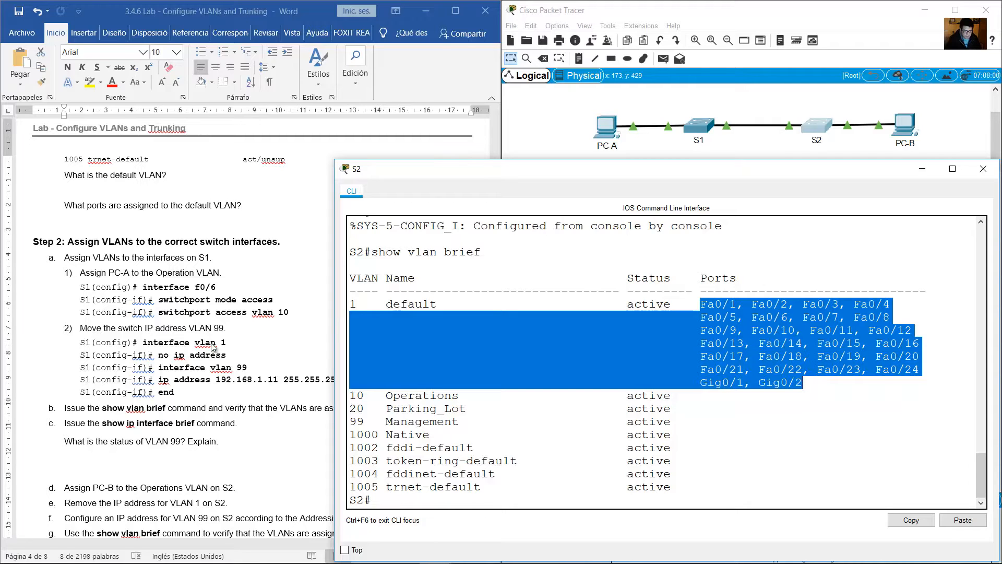
Read lab Step 2, item a, on assigning VLANs to S1's interfaces and PC-A to the Operation VLAN.
click(228, 284)
scroll(228, 284, down, 3)
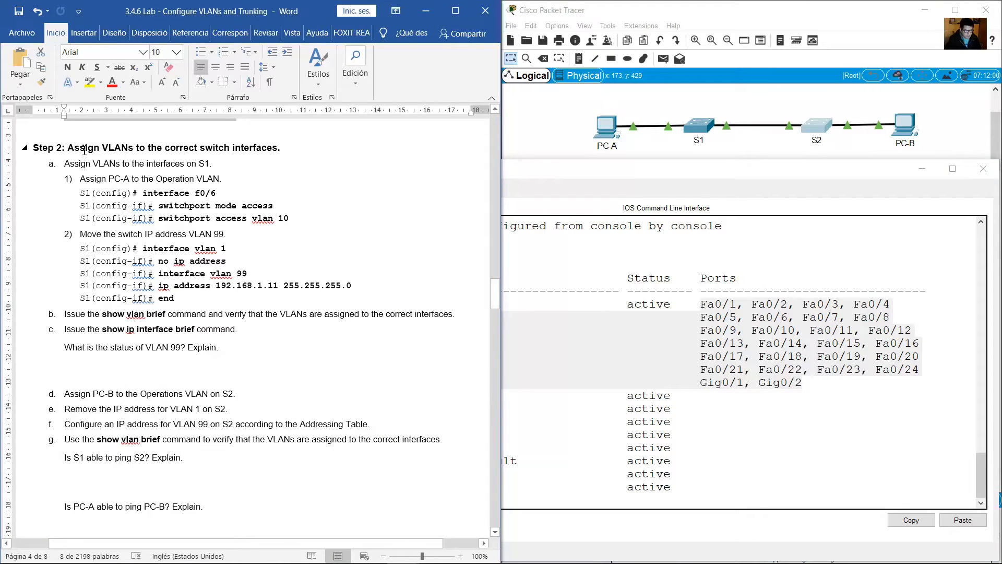
drag(68, 147, 268, 152)
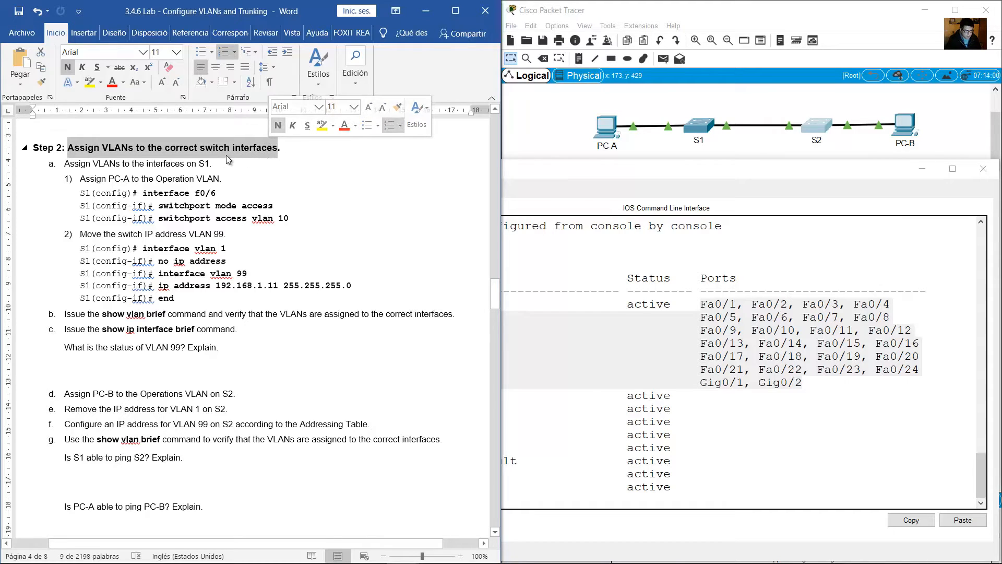
drag(64, 164, 214, 171)
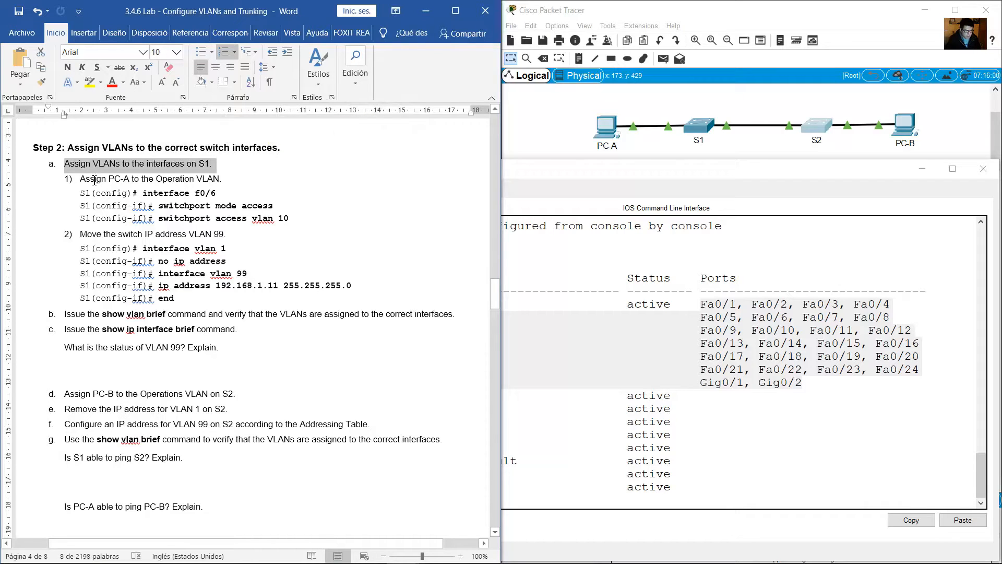
drag(94, 180, 224, 179)
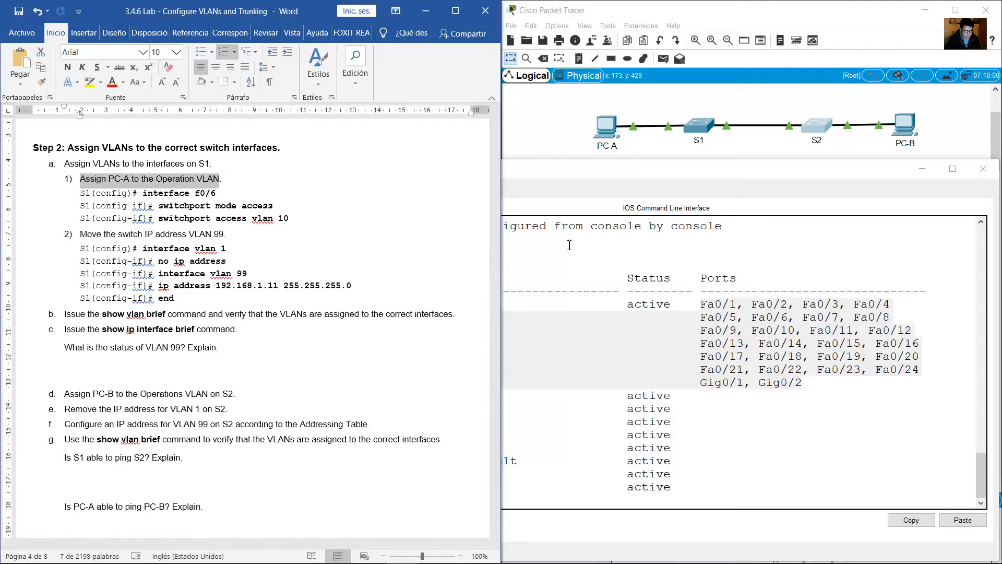
Check in the topology which S1 port connects to PC-A and review the lab's interface and switchport mode access commands.
click(530, 127)
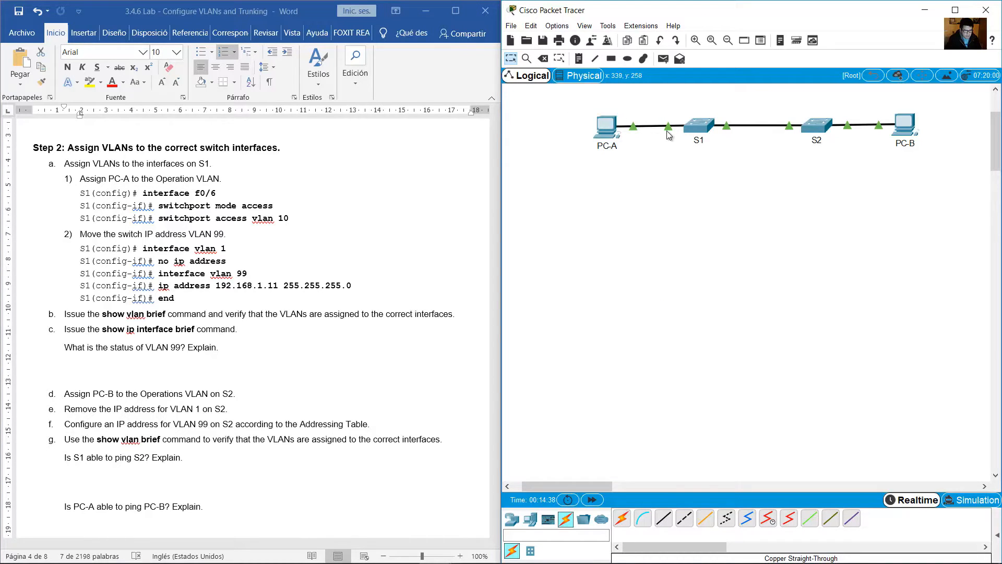
mouse_move(687, 133)
drag(722, 194, 655, 88)
drag(227, 194, 266, 209)
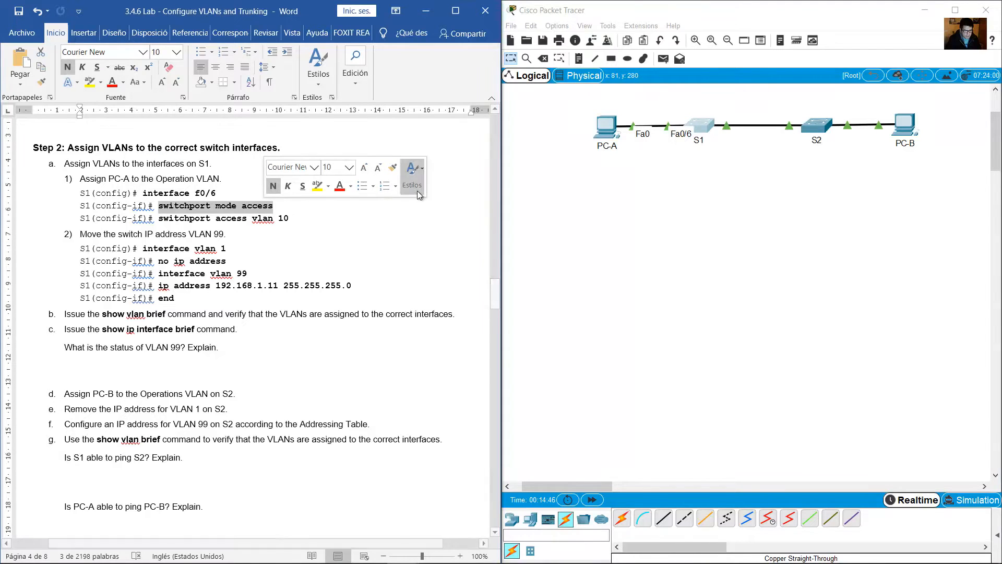
Look up the Operations VLAN's number in S1's VLAN list and compare it with the lab's switchport access vlan 10 command.
click(144, 164)
drag(155, 178, 219, 179)
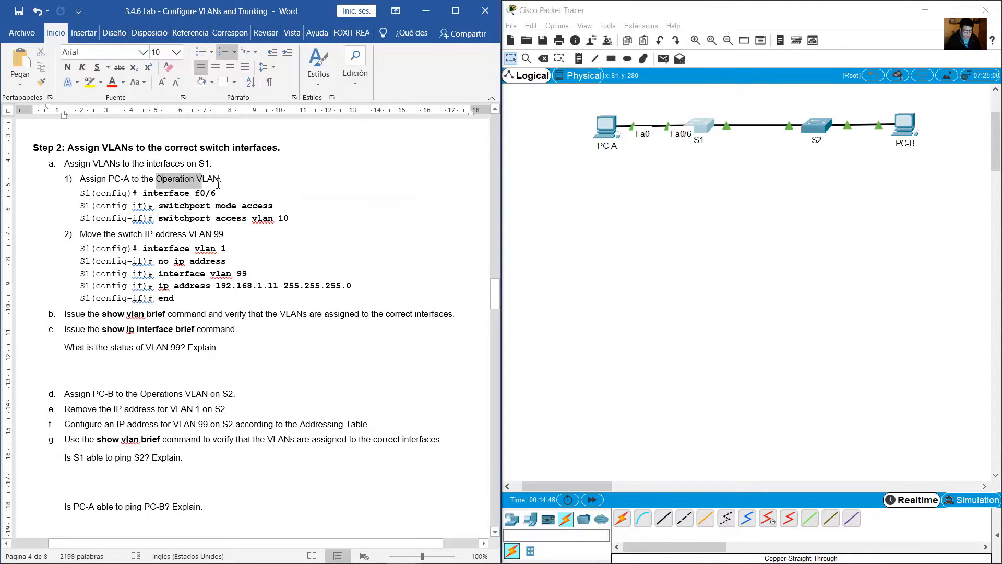
click(705, 122)
click(705, 123)
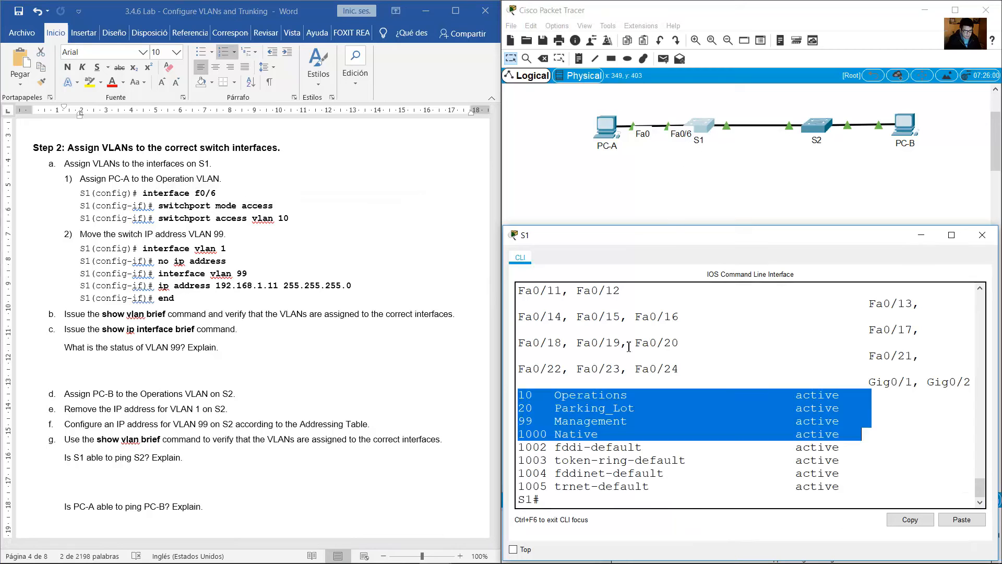
click(621, 381)
drag(633, 397, 521, 395)
click(551, 397)
click(225, 229)
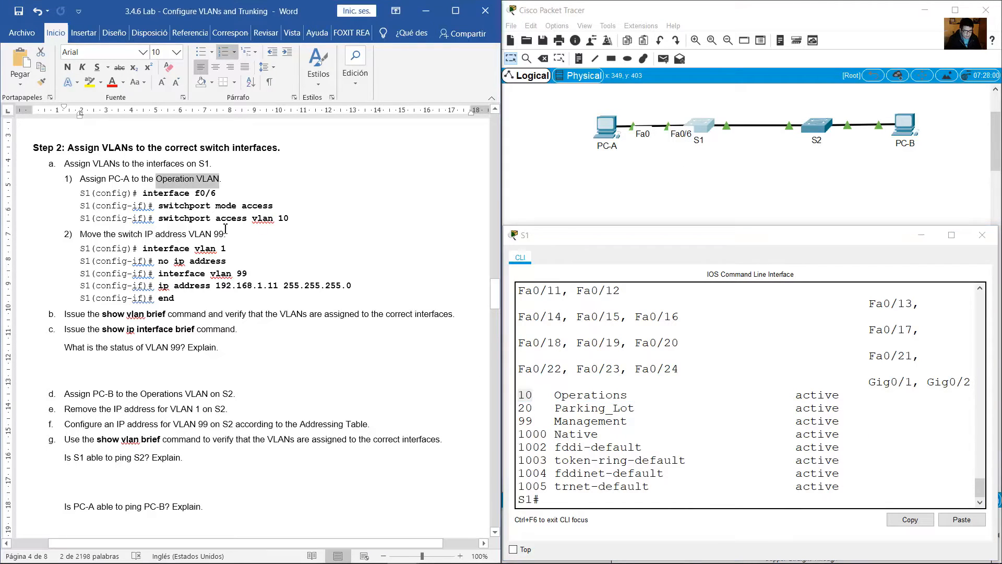
drag(159, 218, 301, 219)
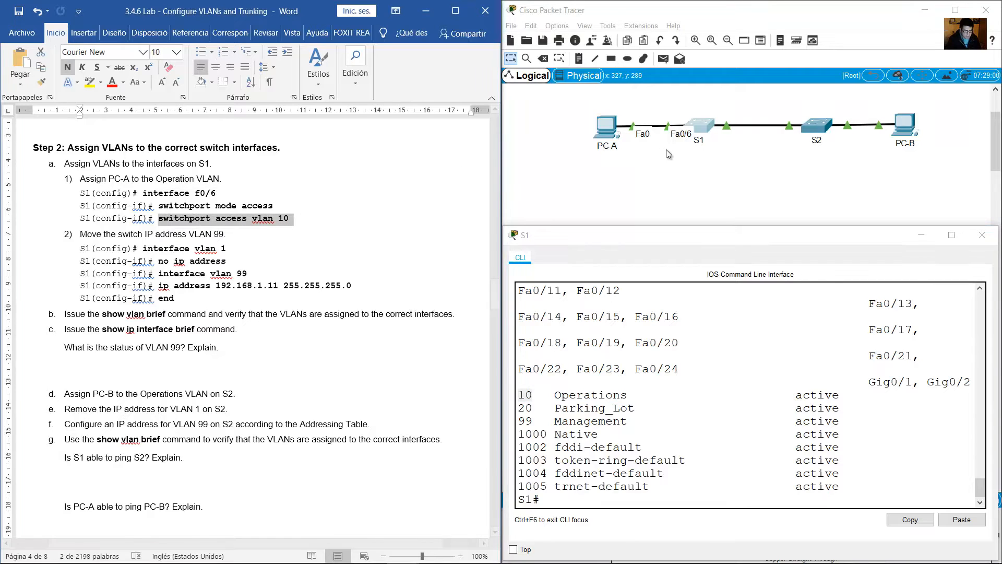
On S1, enter configuration for interface f0/6 and set the port to switchport mode access.
click(705, 132)
click(685, 387)
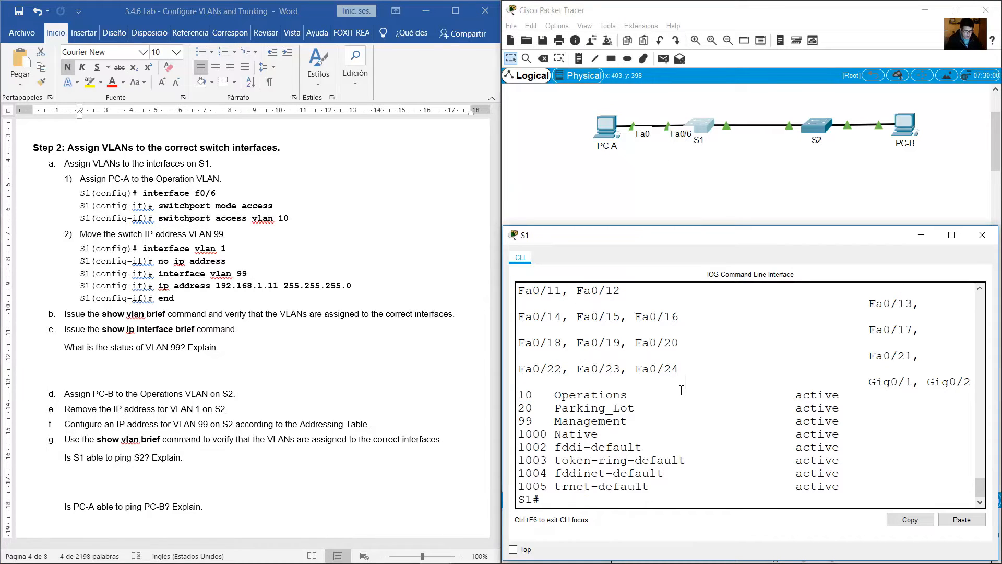
text(conf term)
key(Return)
text(int )
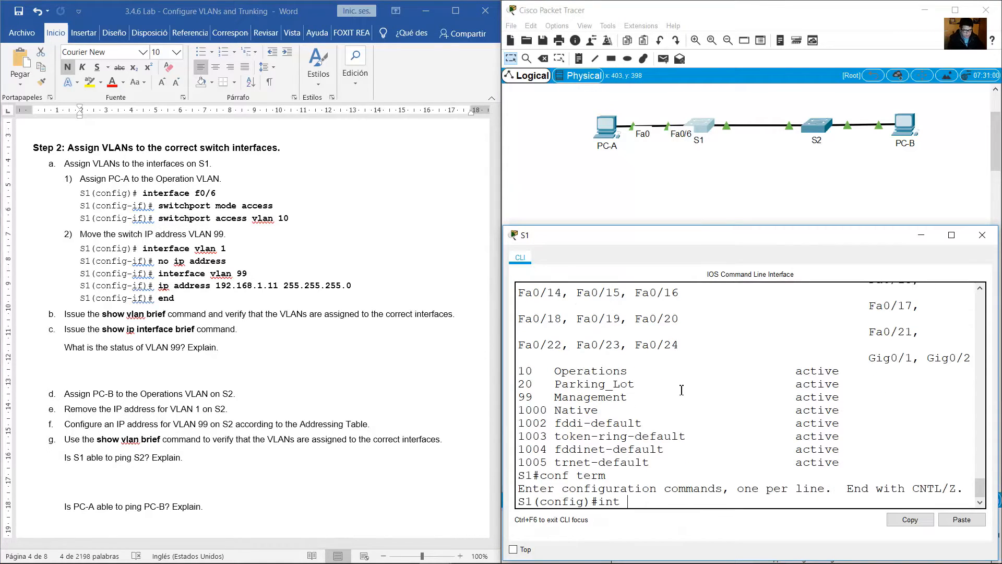
text(f0/6)
key(Return)
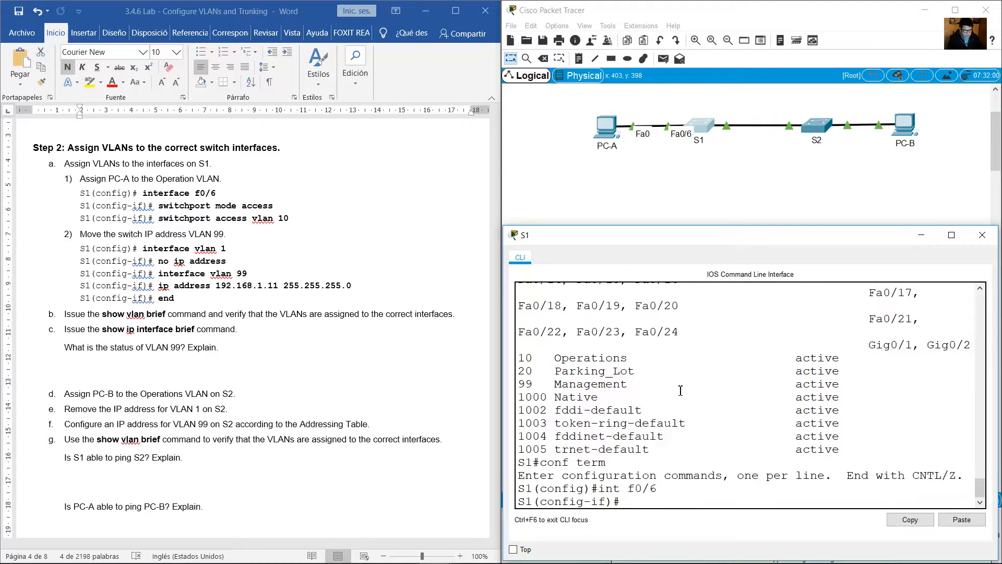
text(switchport mode access)
key(Return)
Assign S1's f0/6 access port to VLAN 10.
key(Up)
key(Left)
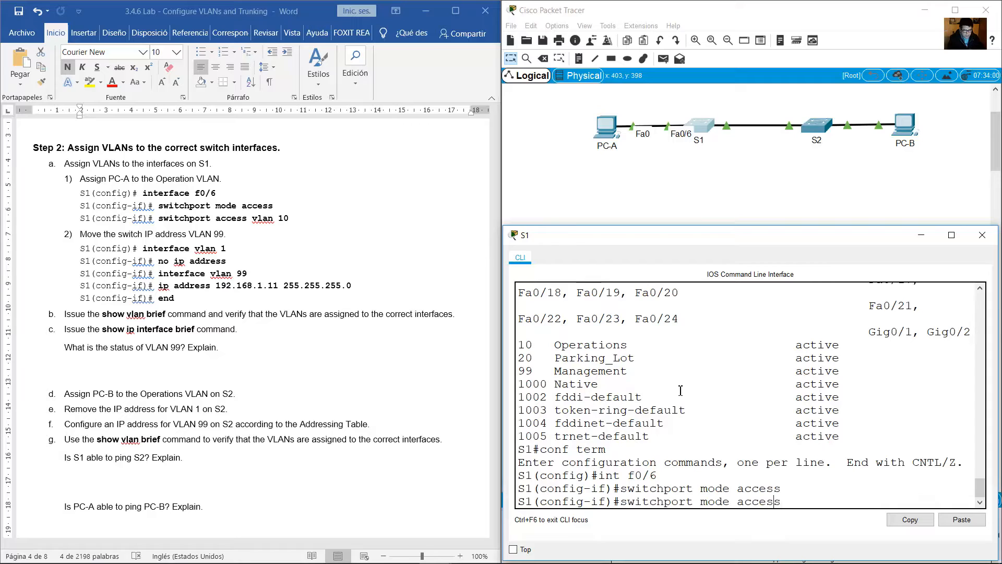
key(Left)
key(Left)
key(Left)
key(Left)
key(Left)
key(BackSpace)
key(BackSpace)
key(BackSpace)
key(BackSpace)
key(BackSpace)
text(vlan 10)
key(Return)
Read the lab's item on moving the switch IP address to VLAN 99 and review its listed commands.
click(161, 235)
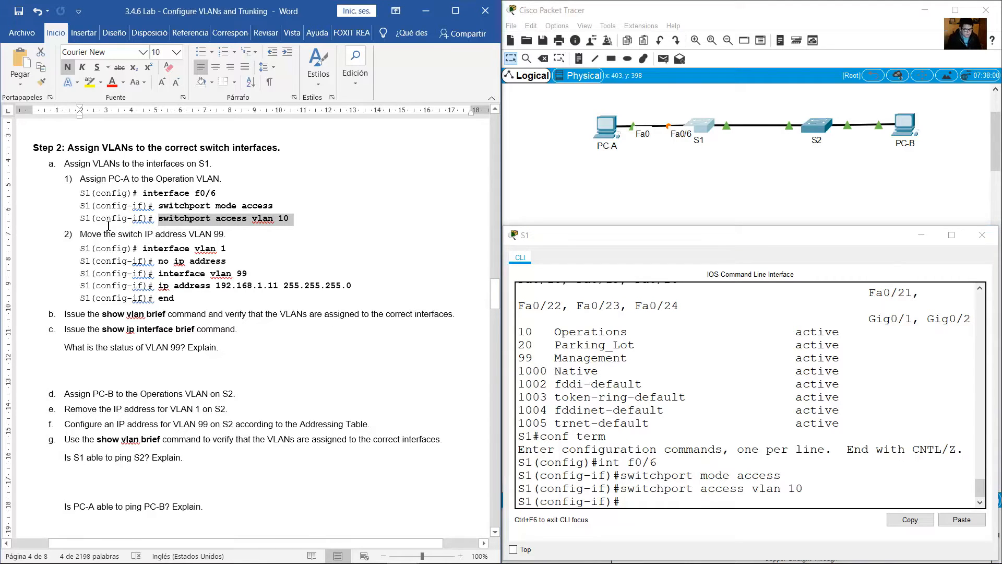
drag(81, 234, 226, 233)
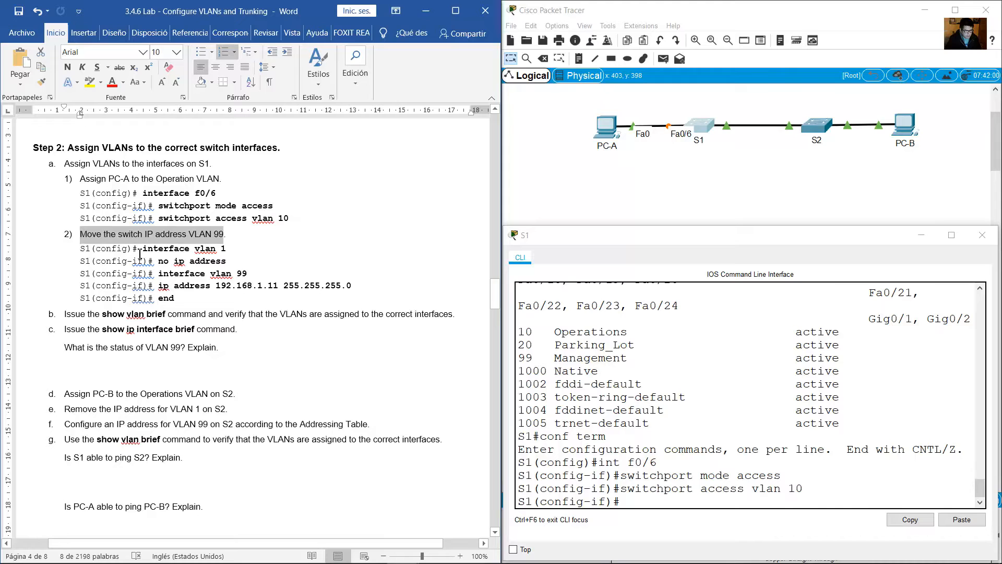
drag(140, 252, 231, 264)
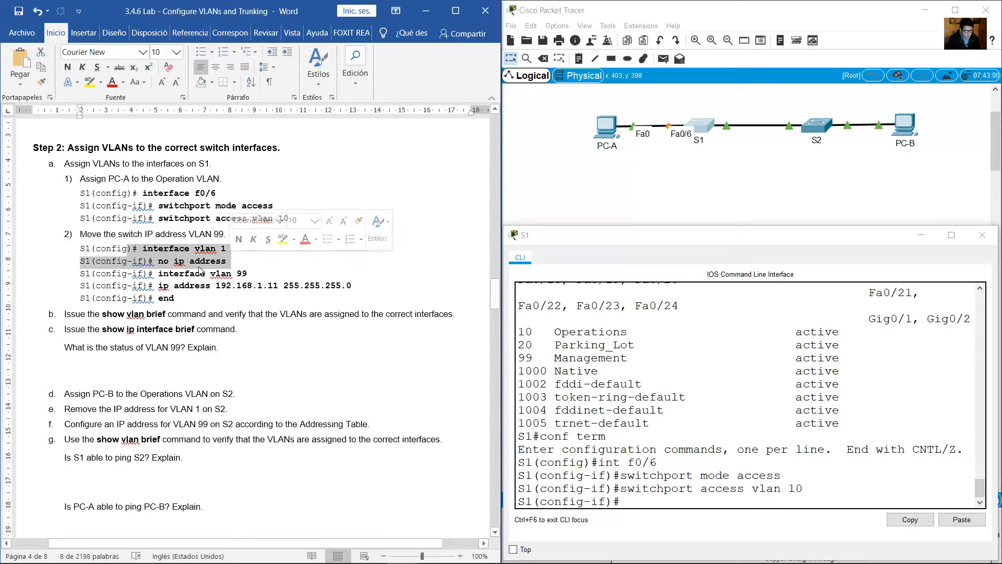
click(201, 263)
drag(158, 261, 231, 262)
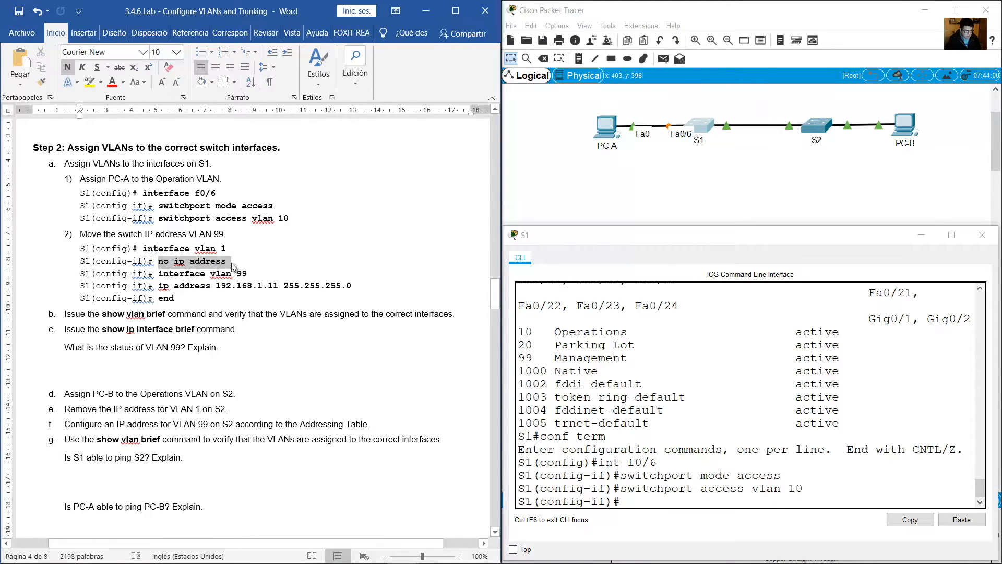
drag(158, 273, 251, 274)
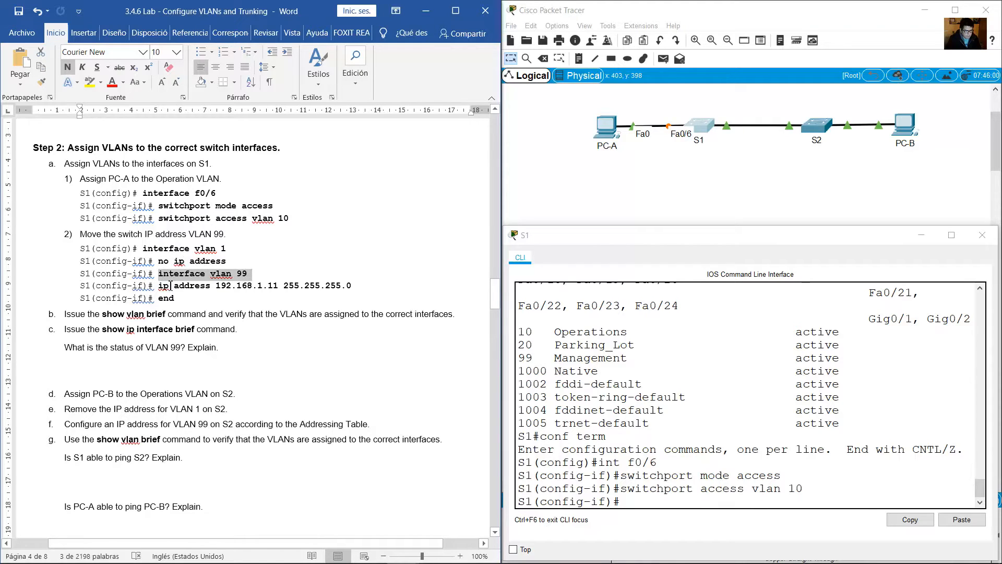
drag(159, 286, 354, 289)
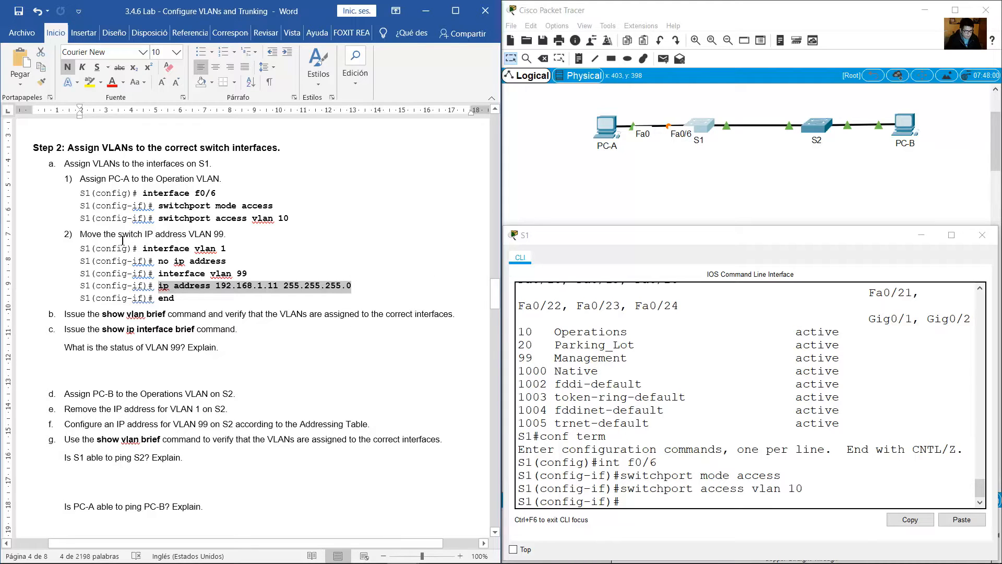
drag(79, 251, 179, 300)
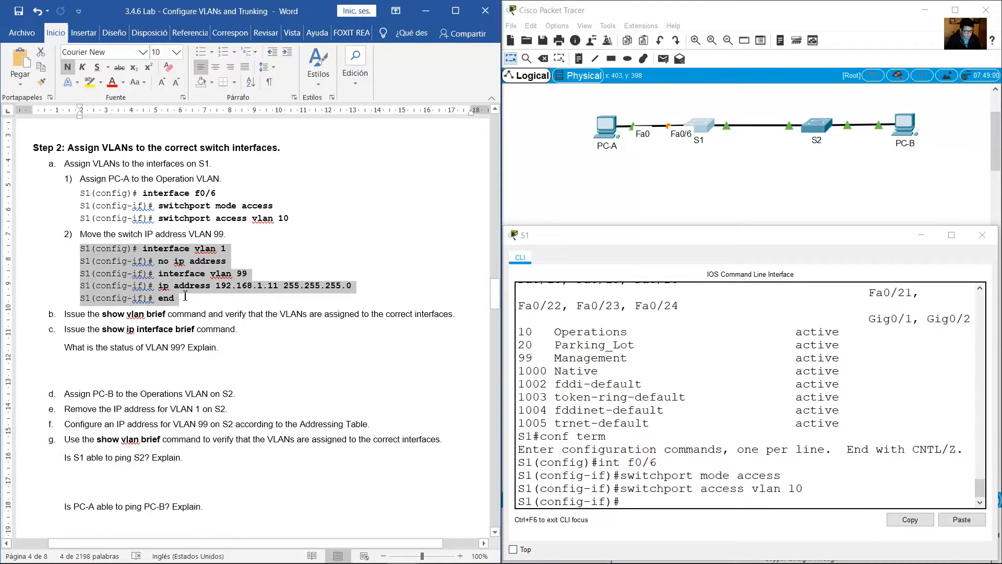
Remove the IP address from S1's VLAN 1 interface.
click(726, 485)
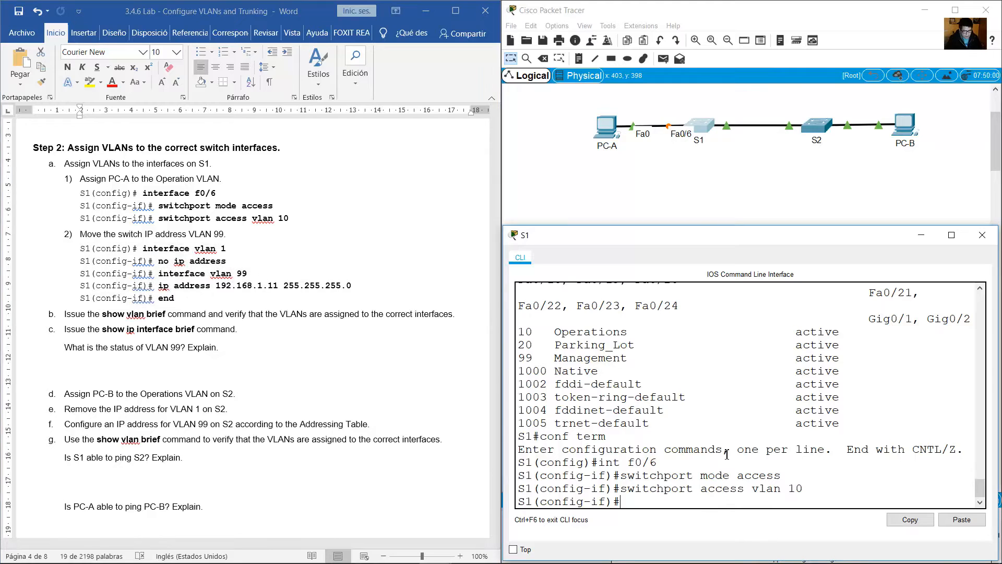
text(int vlan 1)
key(Return)
text(no ip addr)
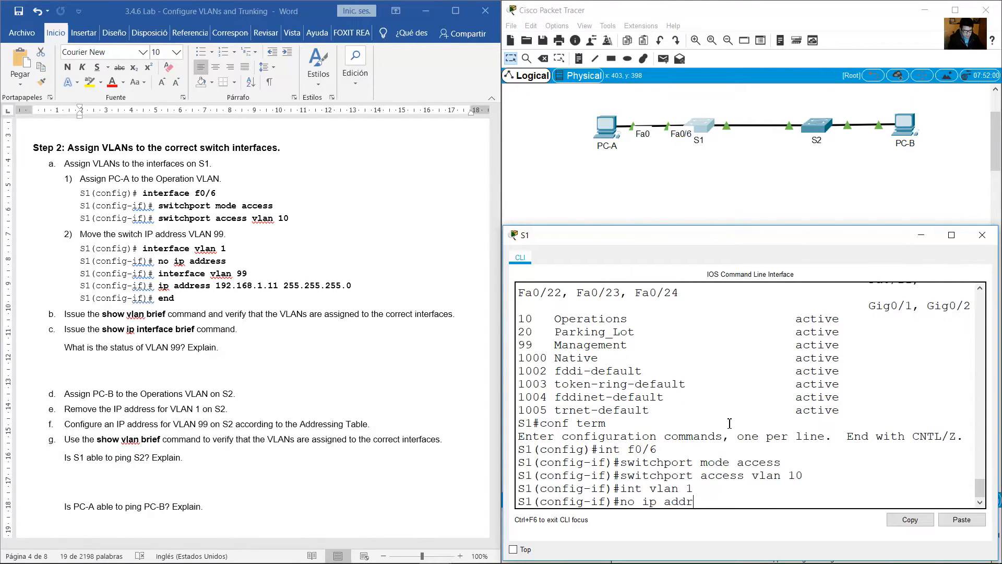
text(ess)
key(Return)
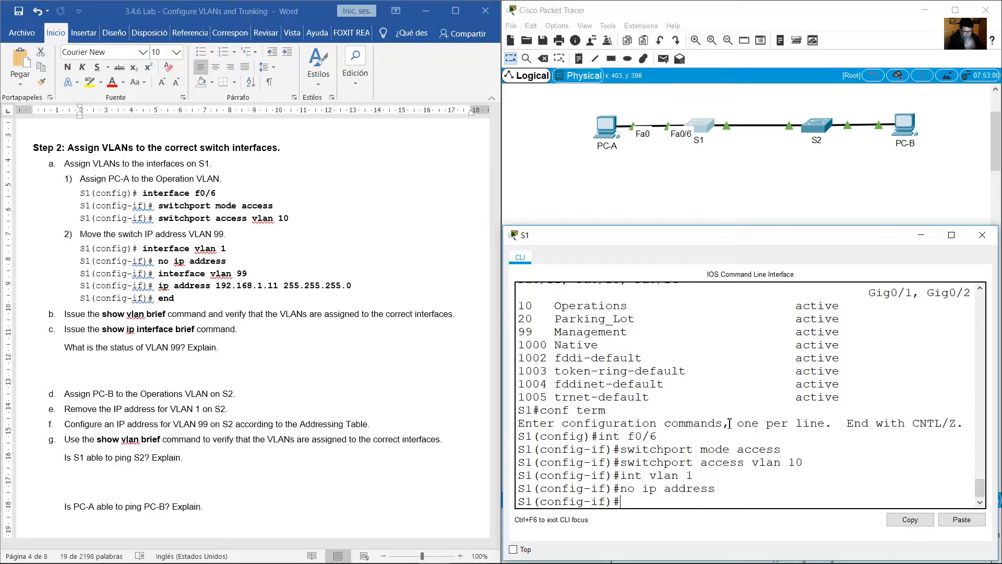
Enter interface configuration for VLAN 99 on S1.
text(u)
key(BackSpace)
text(int vlan )
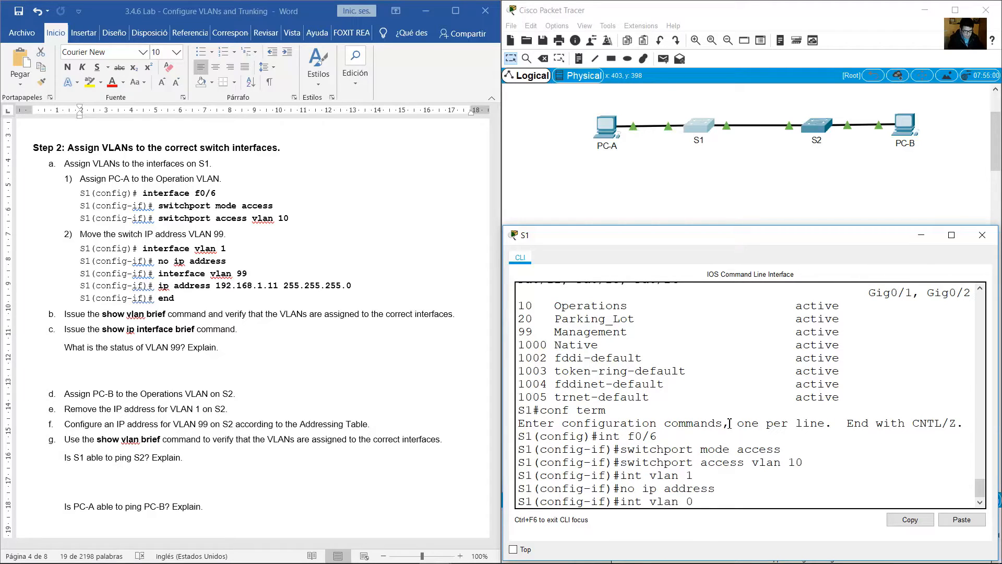
text(00)
key(BackSpace)
key(BackSpace)
text(99)
key(Return)
Give S1's VLAN 99 interface the address 192.168.1.11 with mask 255.255.255.0 and end configuration mode.
text(ip add)
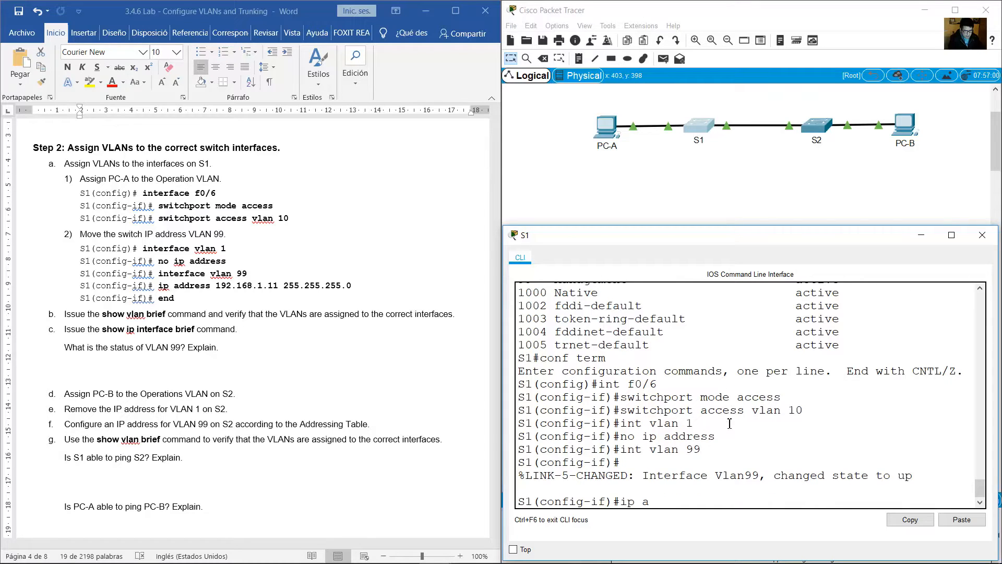
text(ress 192.168.1.11 255.255.255.0)
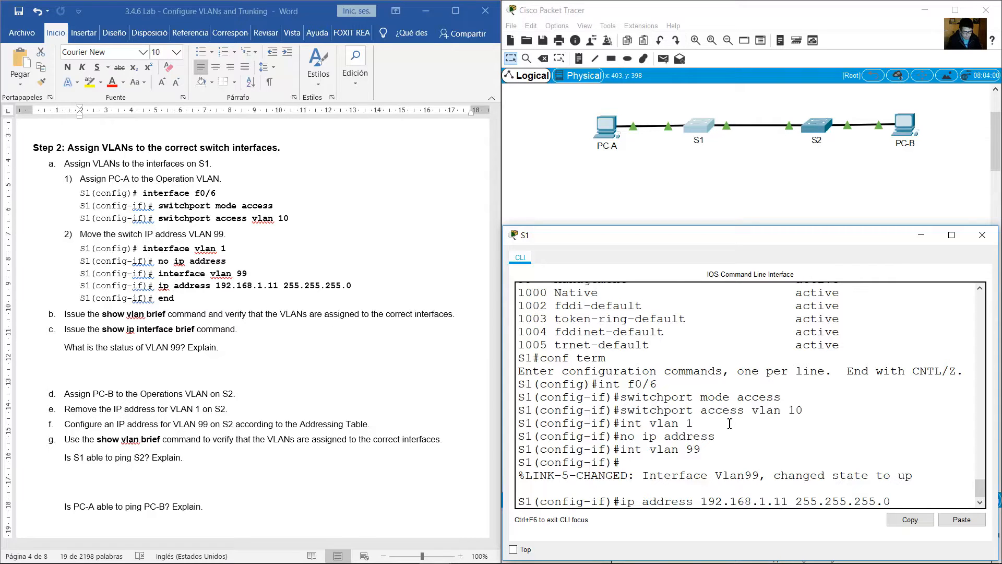
key(Return)
text(end)
key(Return)
Review the completed VLAN 99 commands, read lab item b and run show vlan brief on S1.
drag(80, 249, 180, 298)
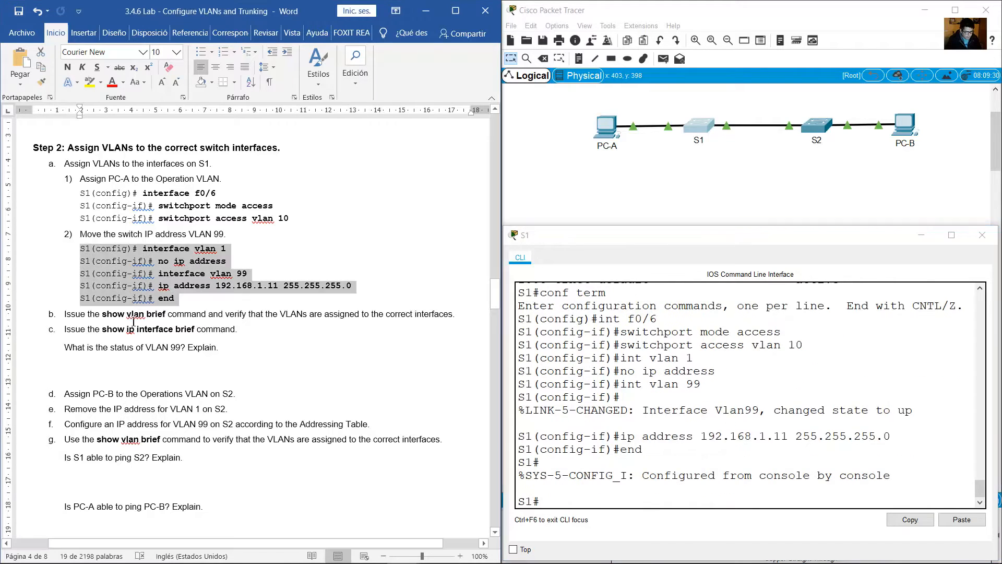
drag(64, 313, 453, 315)
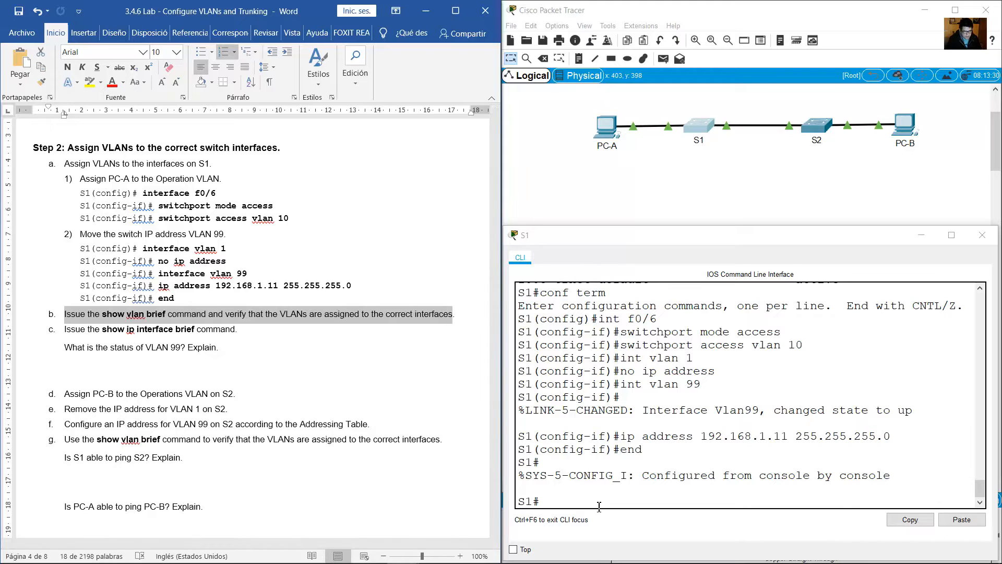
click(589, 486)
key(Up)
key(Up)
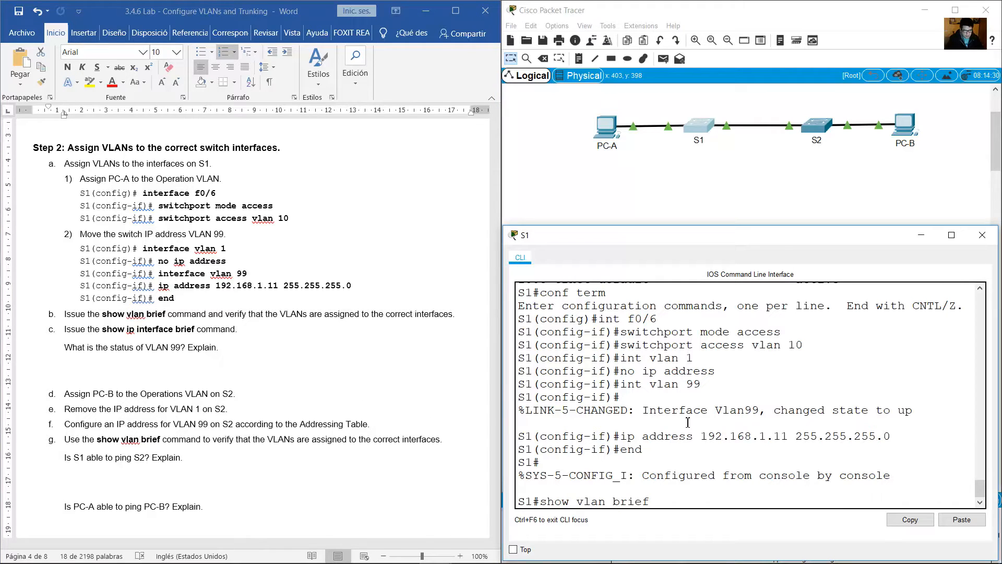
key(Return)
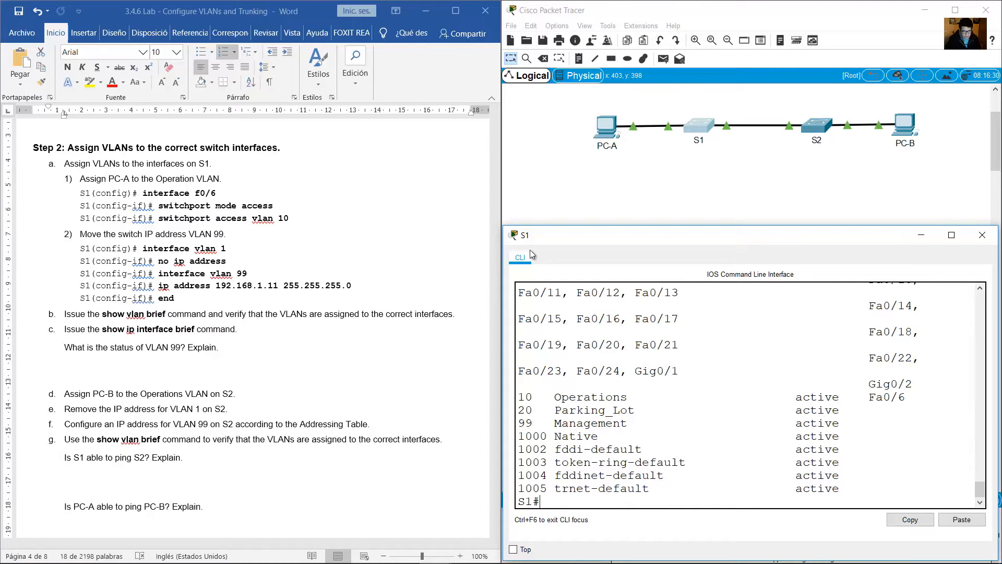
Enlarge S1's window and check which port is assigned to the Operations VLAN.
drag(502, 225, 361, 171)
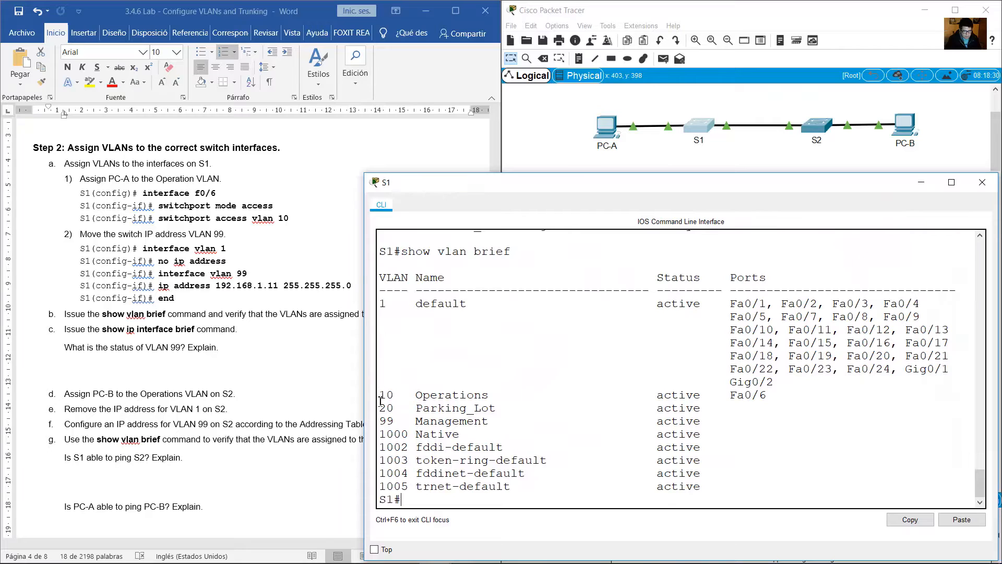
drag(384, 395, 771, 395)
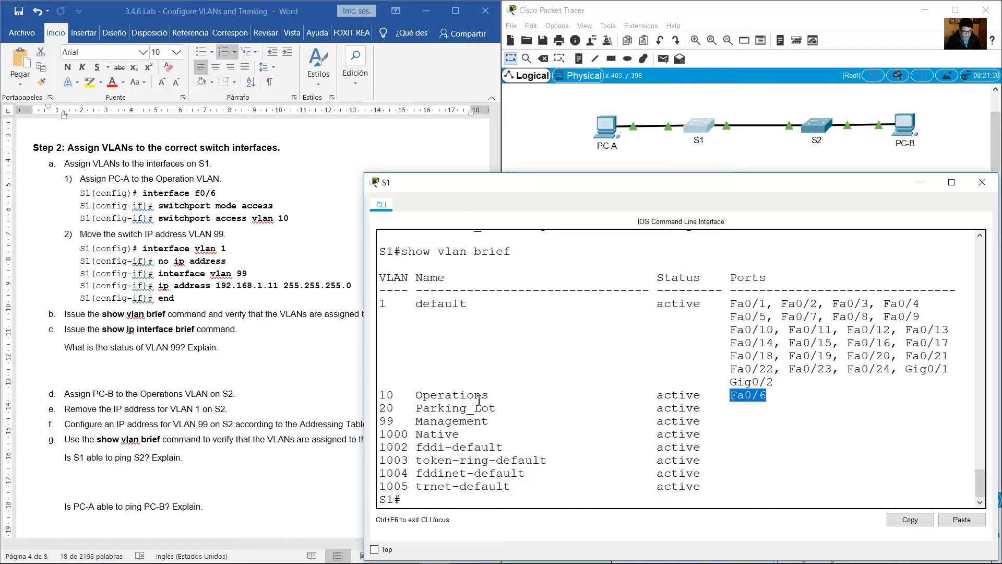
drag(478, 401, 386, 400)
click(386, 400)
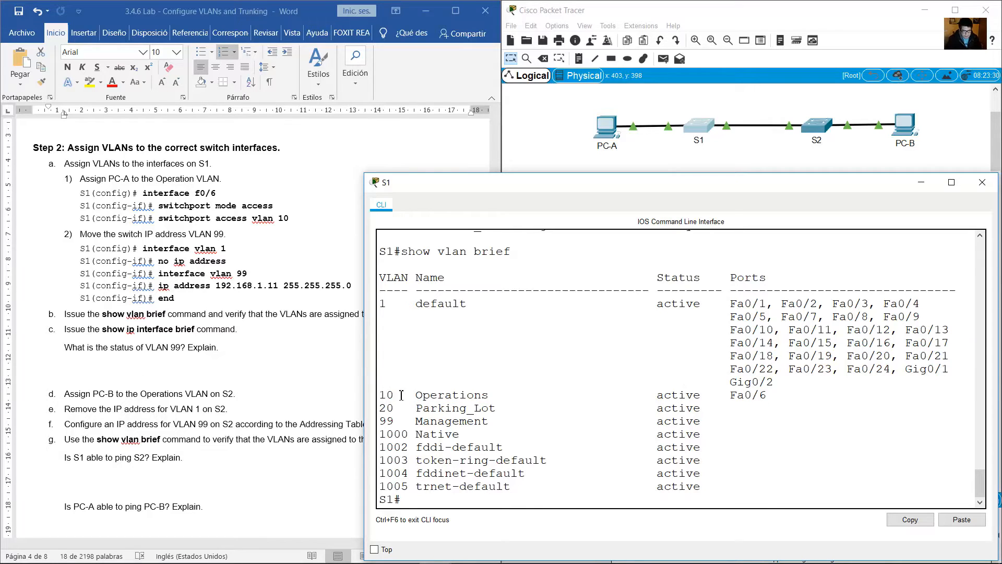
Read lab item c and run show ip interface brief on S1 through to the end of the output.
click(107, 351)
drag(83, 330, 242, 331)
click(703, 434)
text(sho)
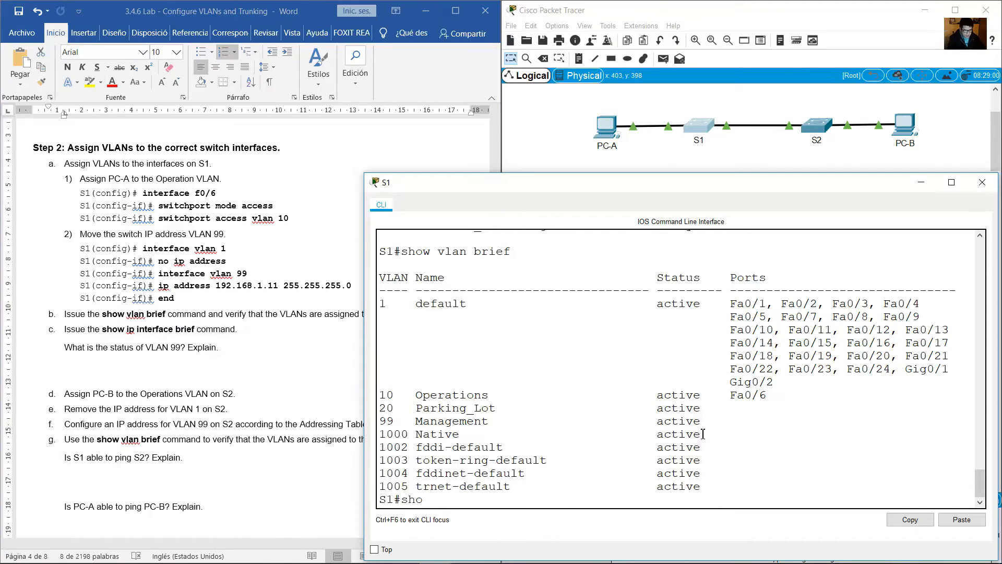
text(w ip interface brief)
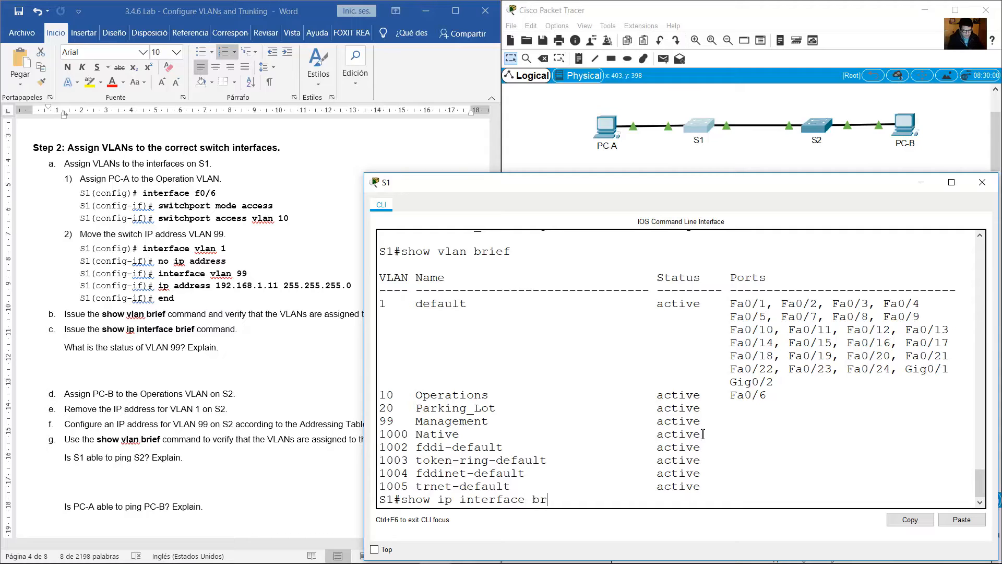
key(Return)
key(space)
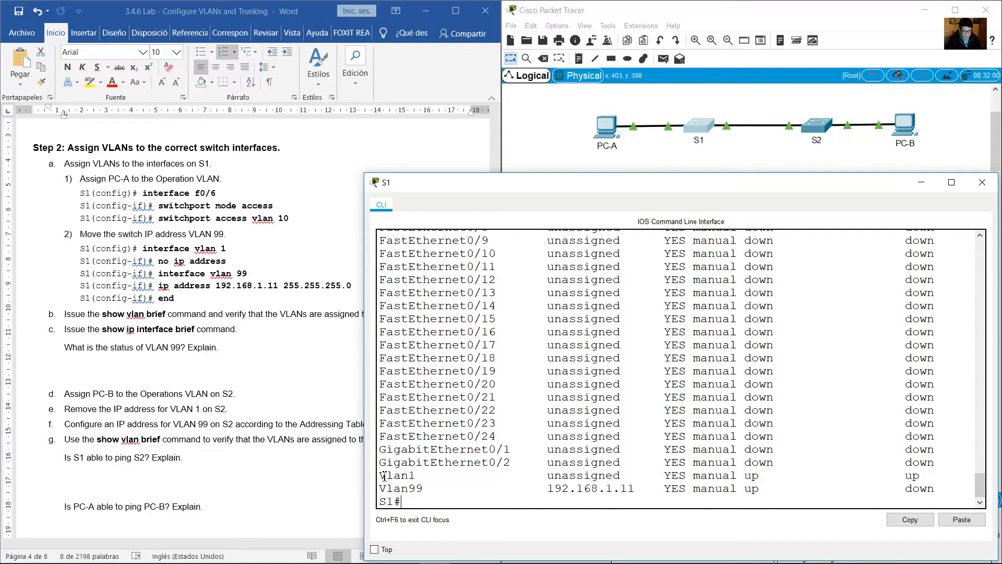
Examine the Vlan1 and Vlan99 entries and their IP addresses in S1's interface list.
drag(380, 475, 924, 478)
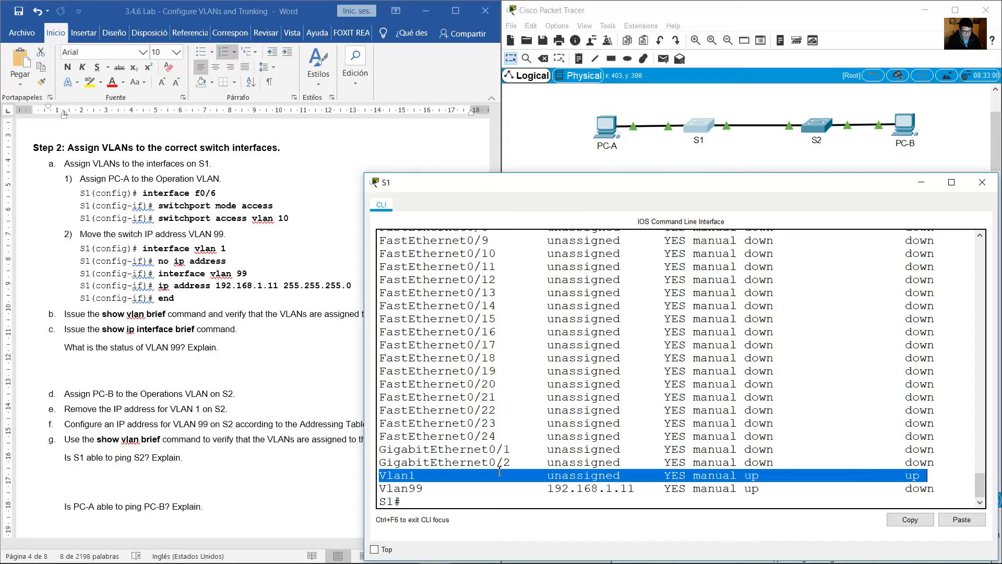
drag(387, 490, 653, 486)
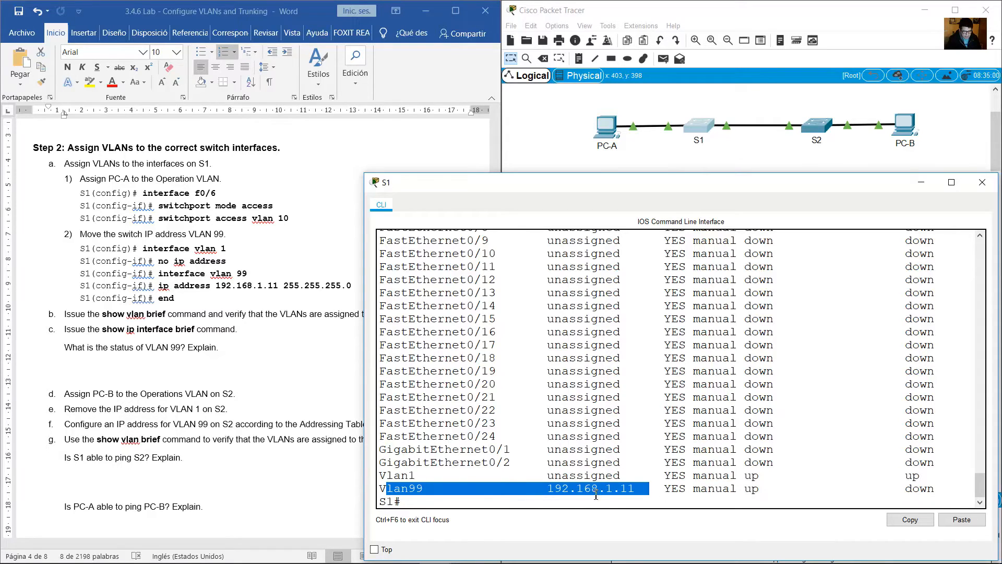
click(596, 494)
drag(540, 489, 632, 488)
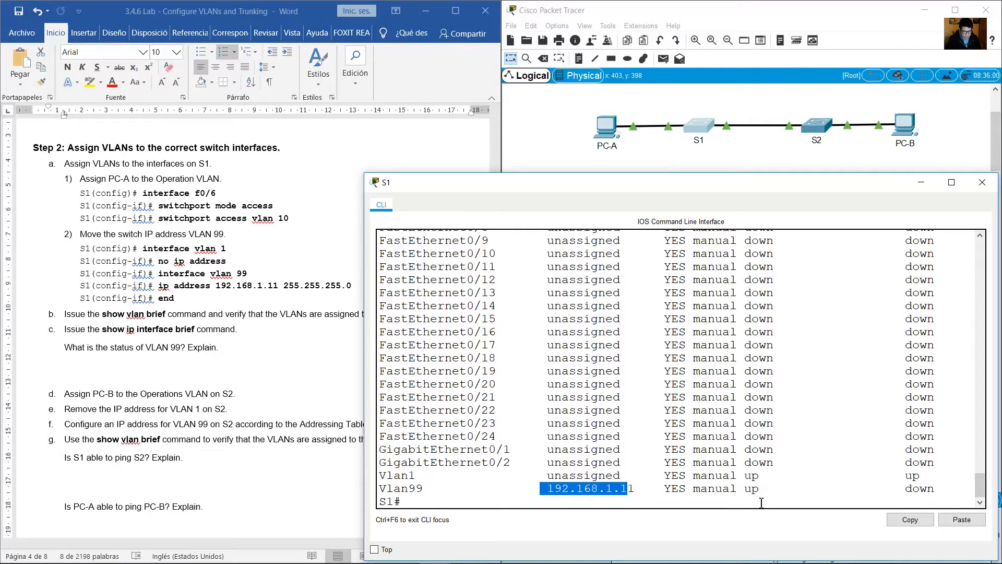
click(749, 489)
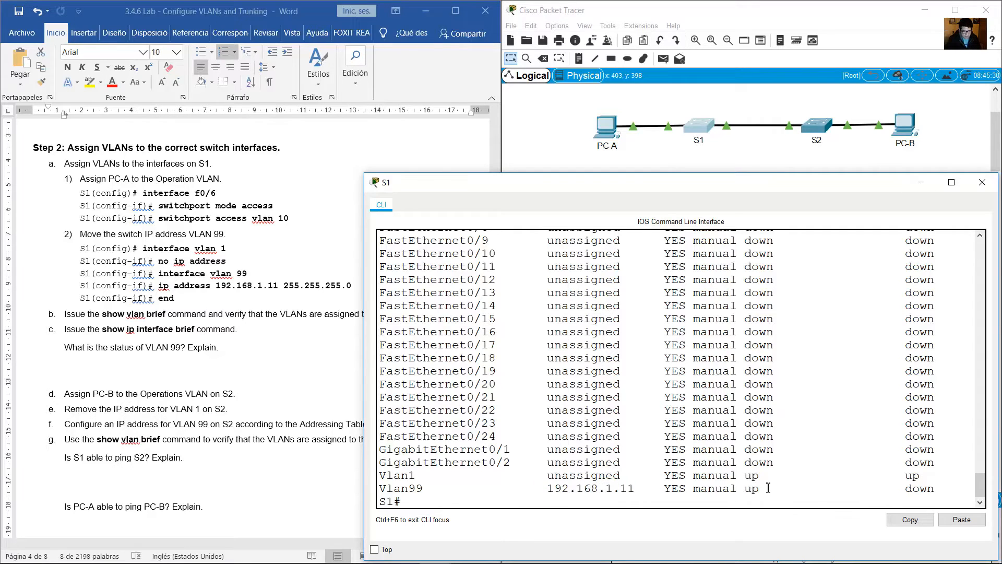
Compare Vlan99's status and protocol values with the column headings of the interface list.
drag(744, 488, 782, 488)
scroll(788, 484, up, 4)
drag(751, 280, 789, 280)
drag(904, 279, 963, 280)
scroll(905, 469, down, 4)
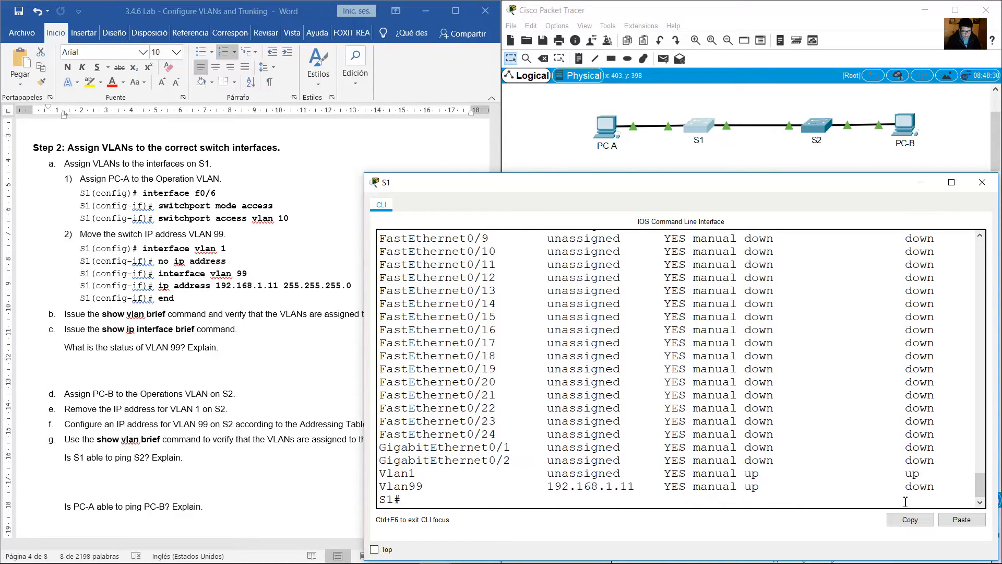
drag(910, 487, 939, 487)
click(423, 504)
Read the lab's question on the status of VLAN 99 and check the Vlan99 status in S1's output.
click(277, 362)
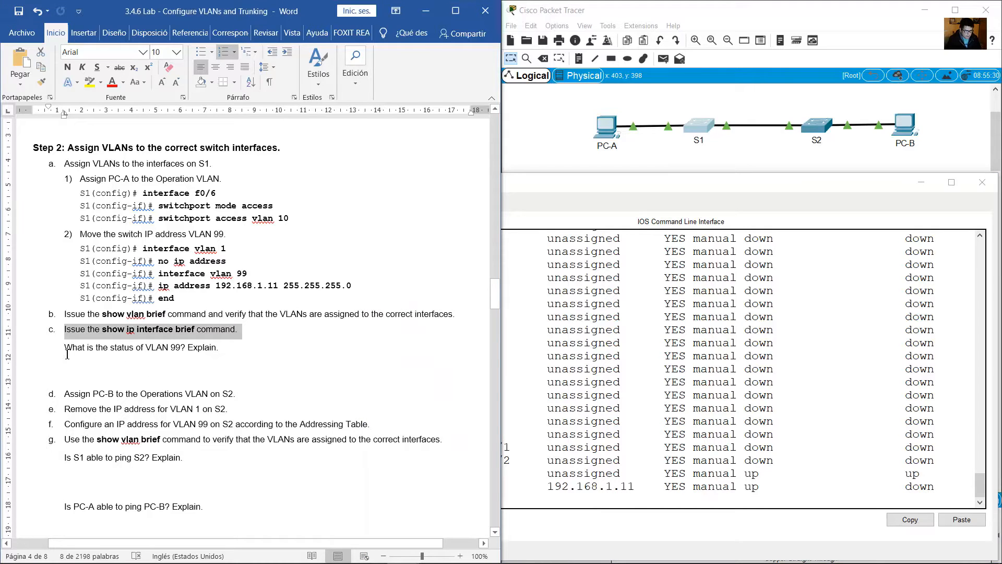
drag(65, 348, 222, 345)
click(576, 433)
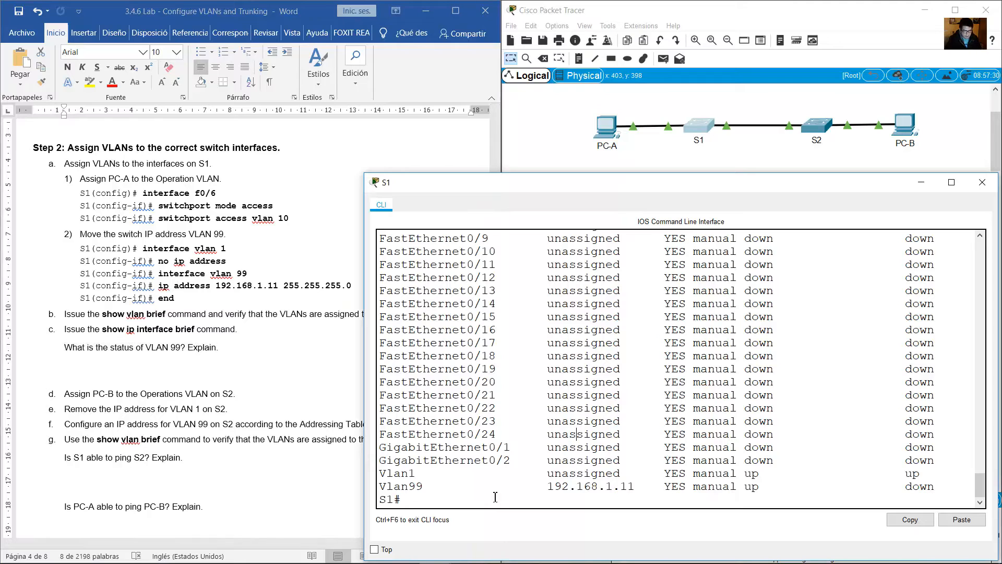
drag(733, 491, 789, 487)
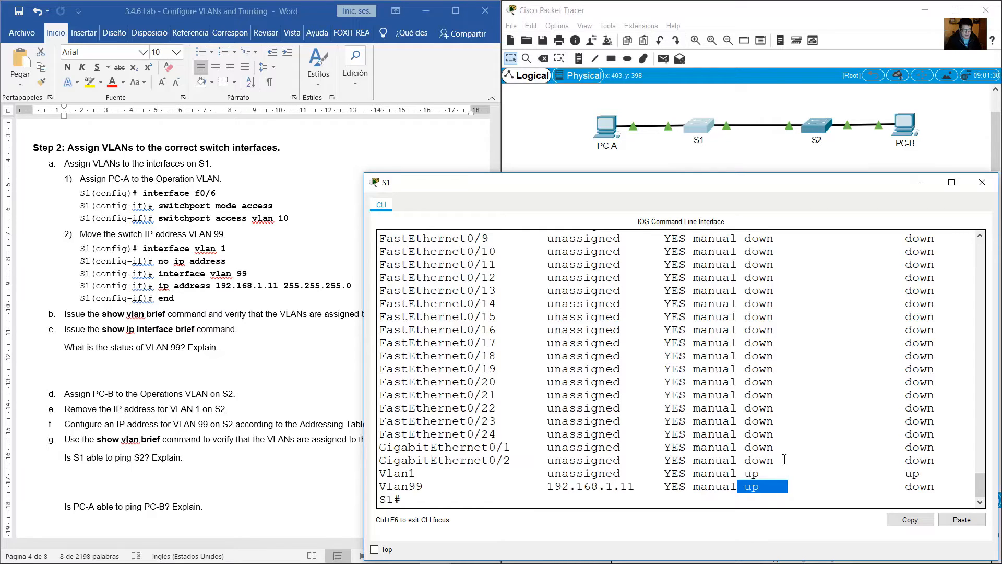
Check Vlan99's protocol value in S1's interface list and read lab item d on assigning PC-B's VLAN.
drag(905, 491, 953, 485)
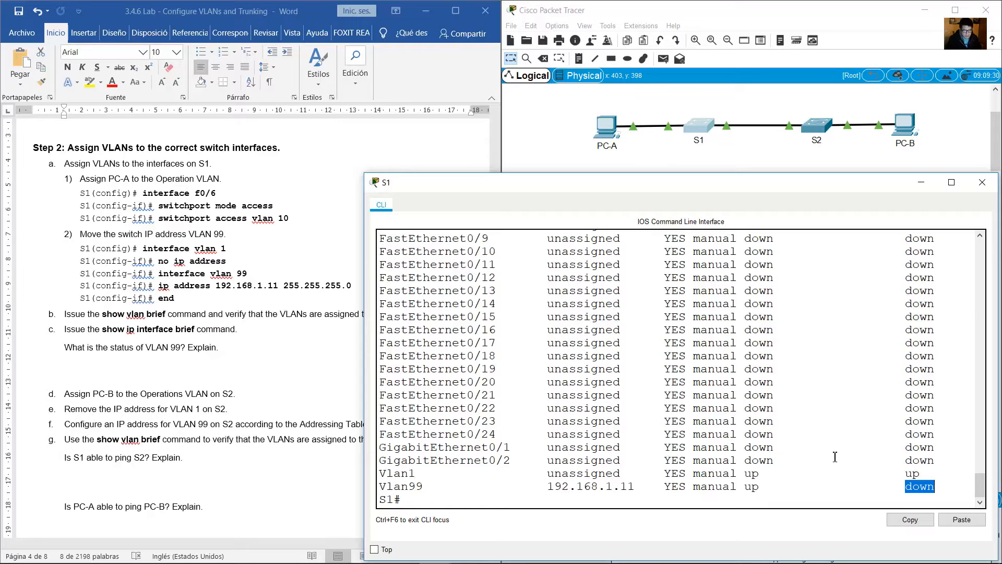
click(135, 390)
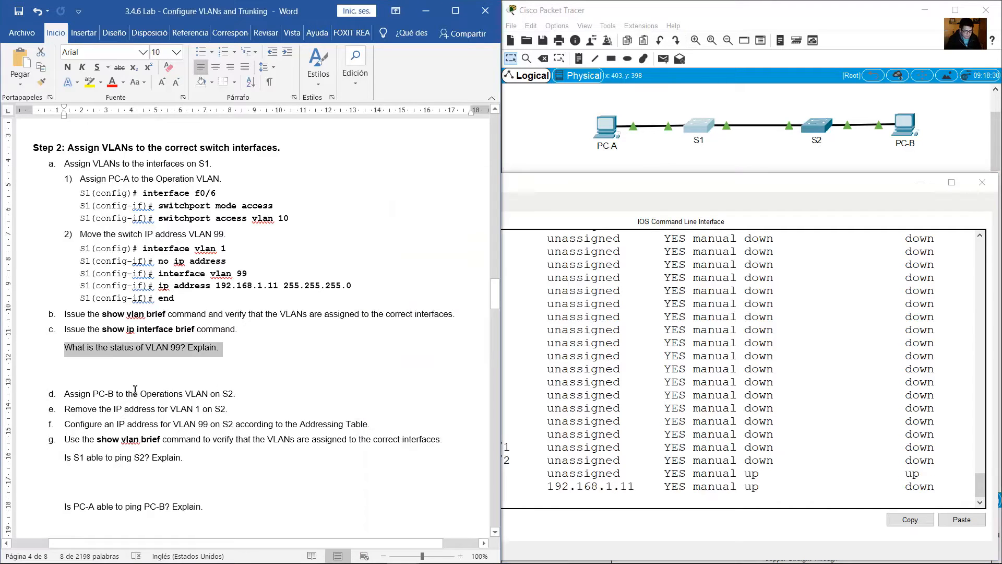
drag(65, 394, 243, 395)
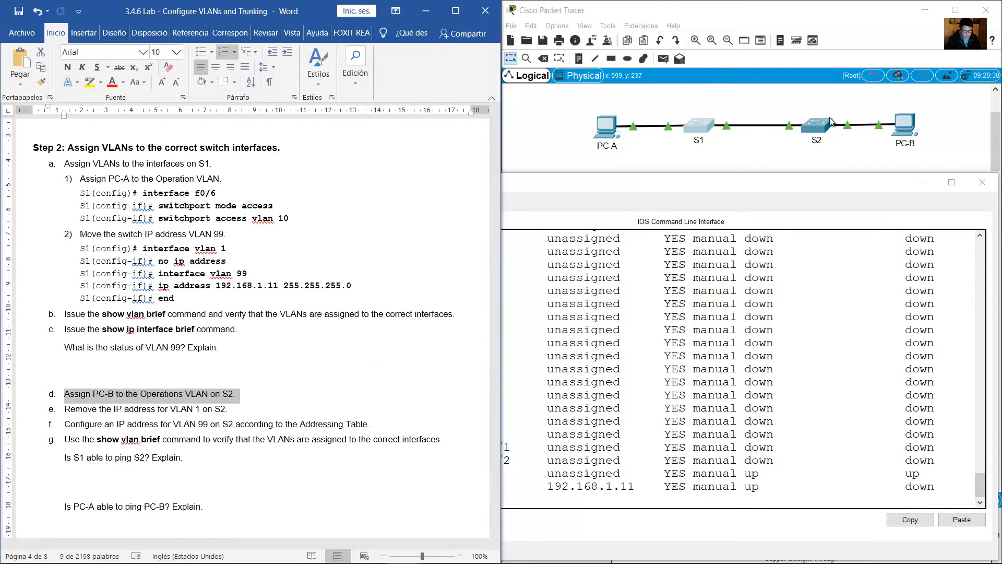
Check which S2 port connects to PC-B in the topology and open S2's command line.
click(855, 152)
drag(926, 171, 869, 93)
click(852, 98)
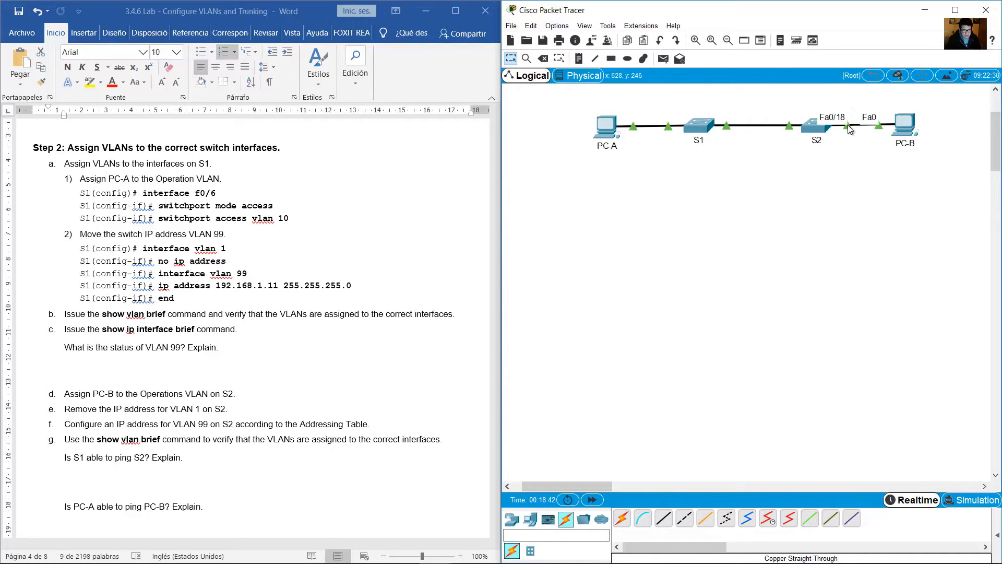
drag(819, 155, 787, 84)
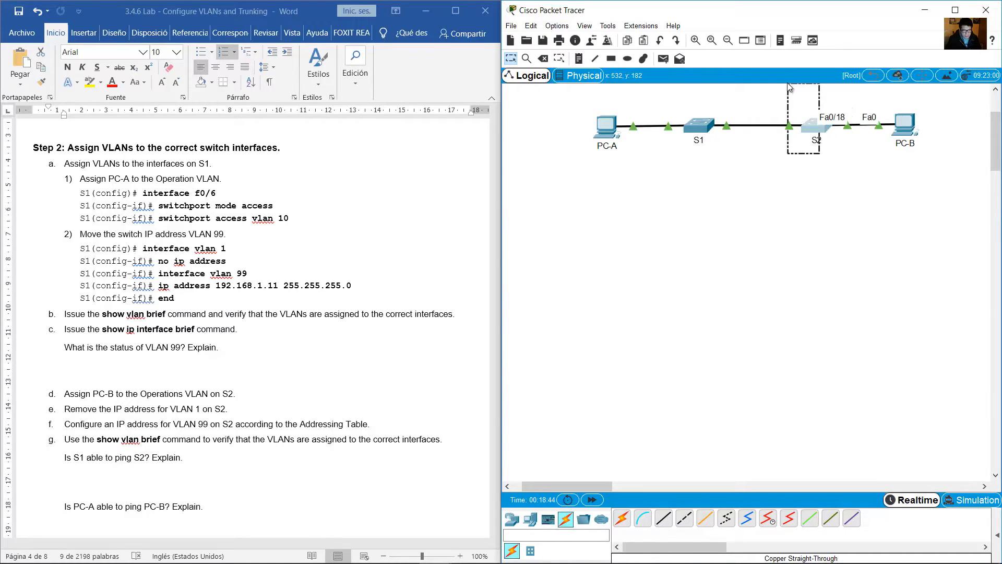
click(813, 127)
click(634, 499)
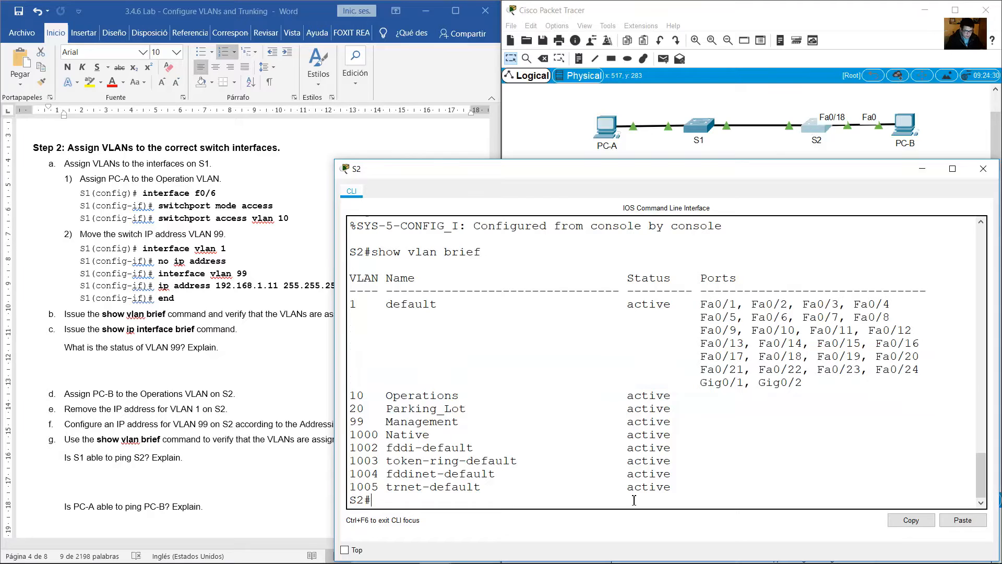
Enter global configuration mode on S2 and select interface f0/18 for configuration.
text(conf term)
key(Return)
text(int f)
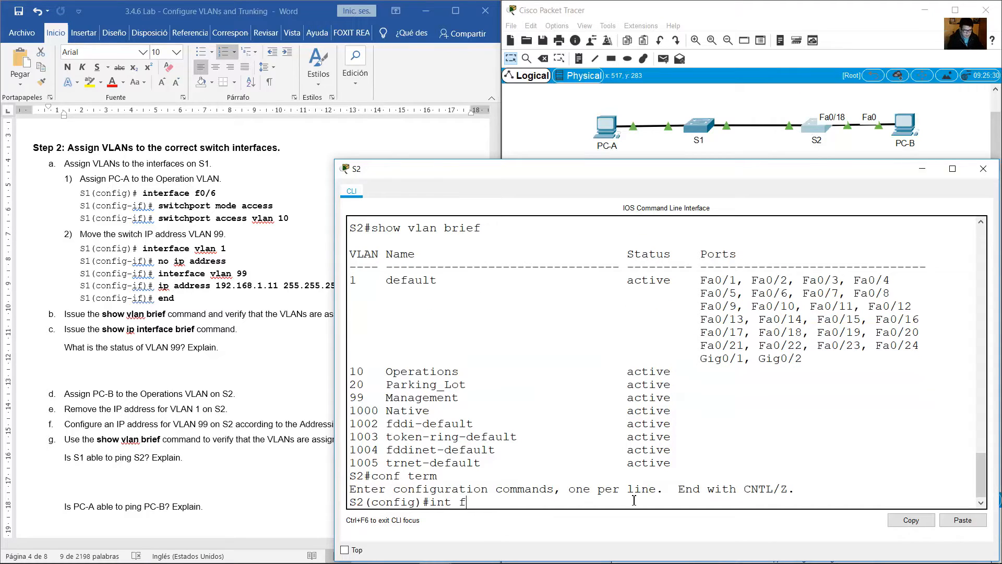
text(0/18)
key(Return)
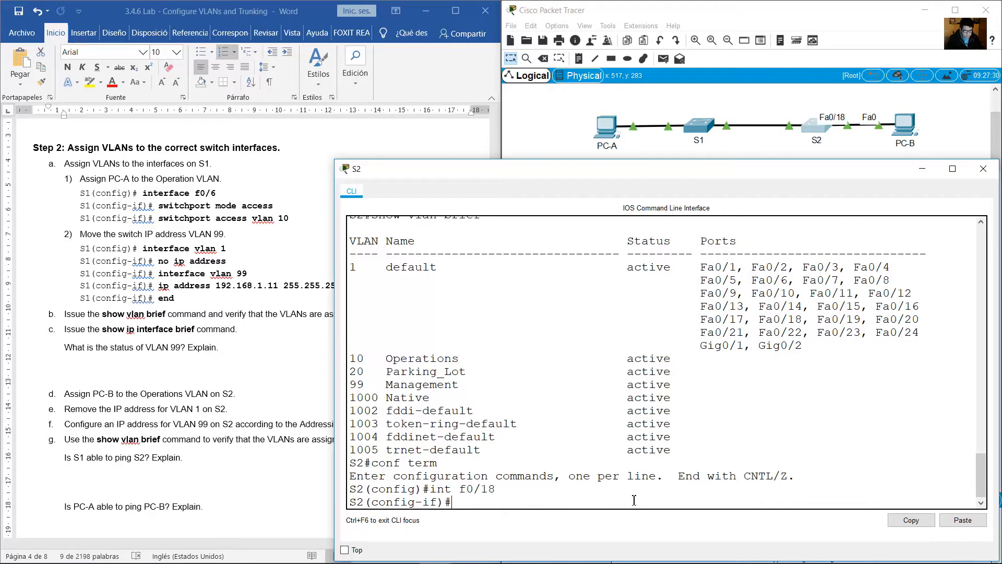
Set S2's f0/18 port to access mode with switchport mode access.
text(switchport m)
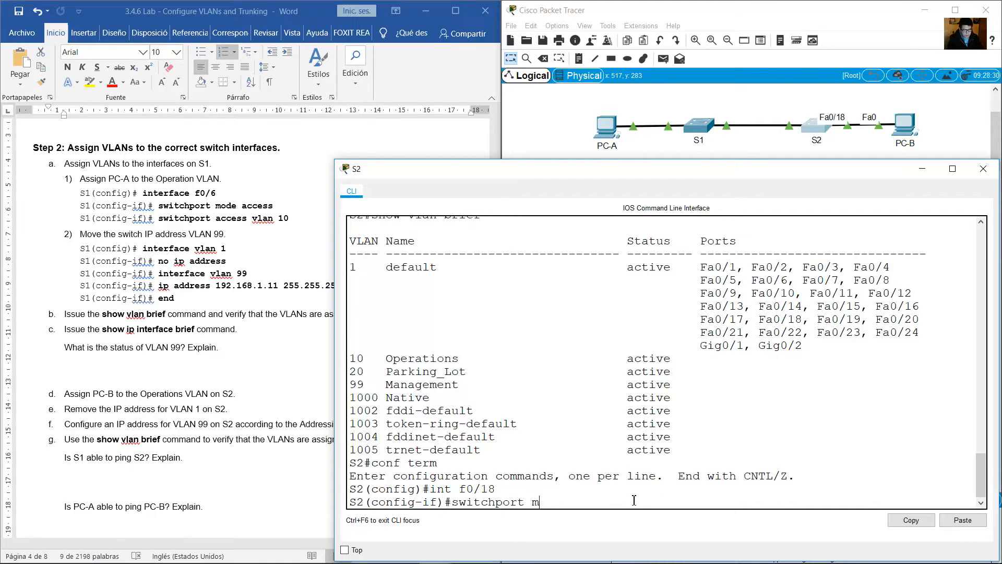
text(ode access)
key(Return)
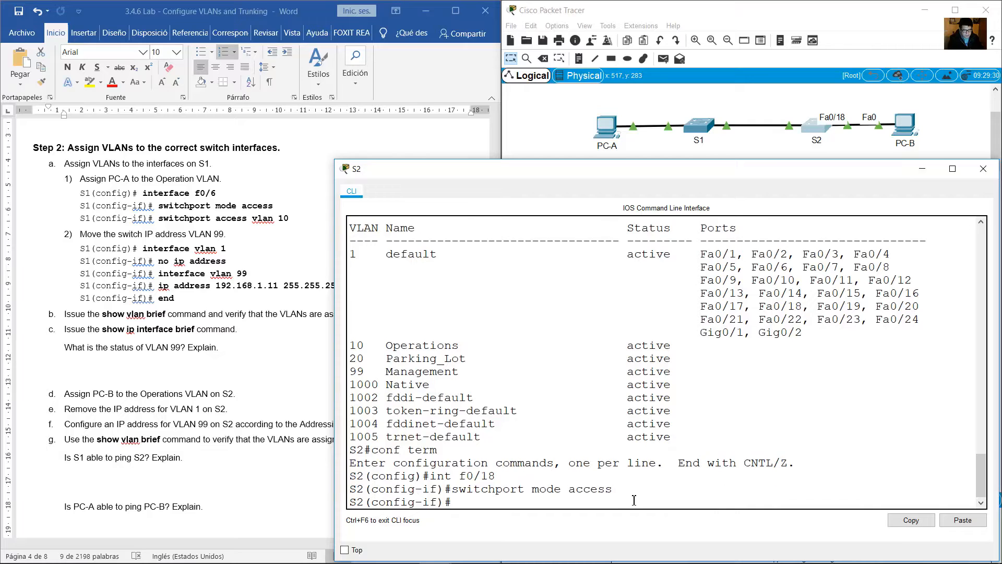
Reread lab item d and look up the number of the Operations VLAN in S2's VLAN list.
click(307, 303)
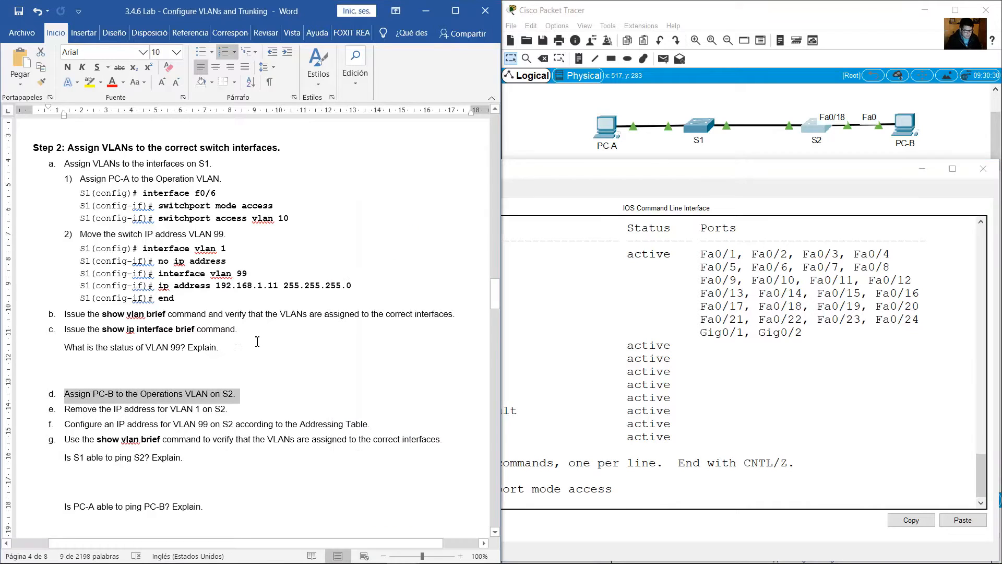
drag(140, 394, 209, 394)
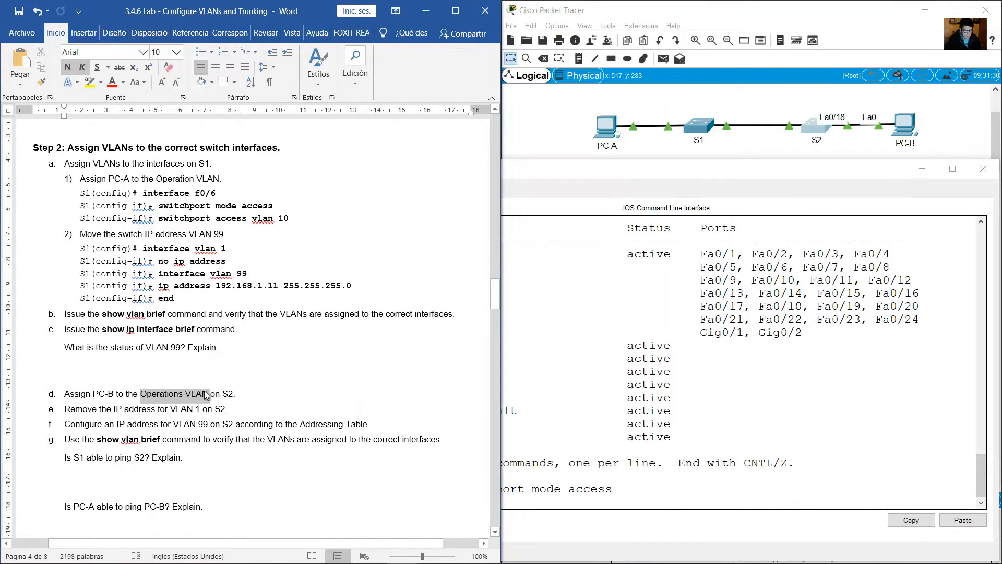
click(614, 470)
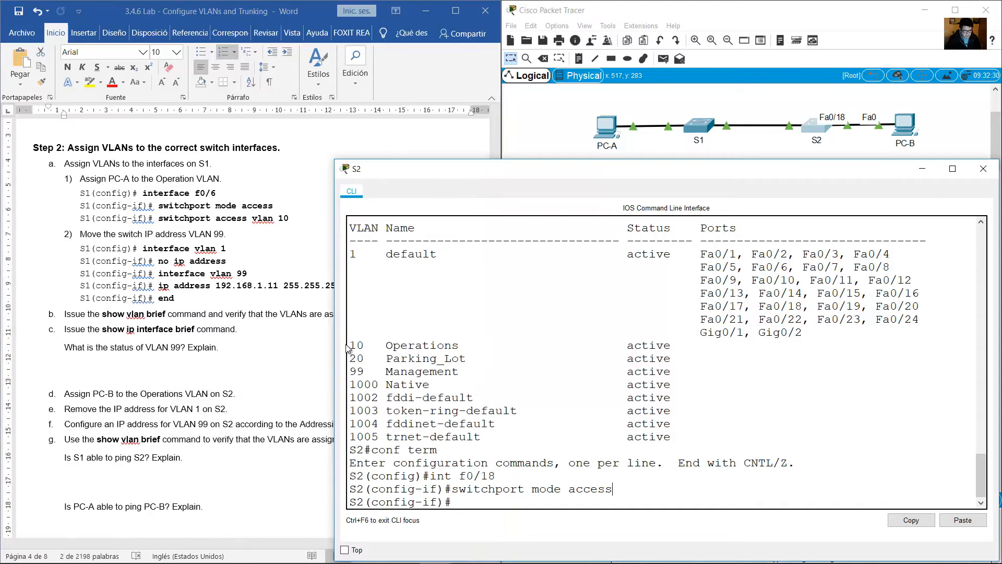
drag(349, 345, 463, 346)
Assign S2's f0/18 port to VLAN 10 with switchport access vlan 10.
click(604, 497)
key(Up)
key(Left)
key(BackSpace)
key(BackSpace)
key(BackSpace)
key(BackSpace)
key(BackSpace)
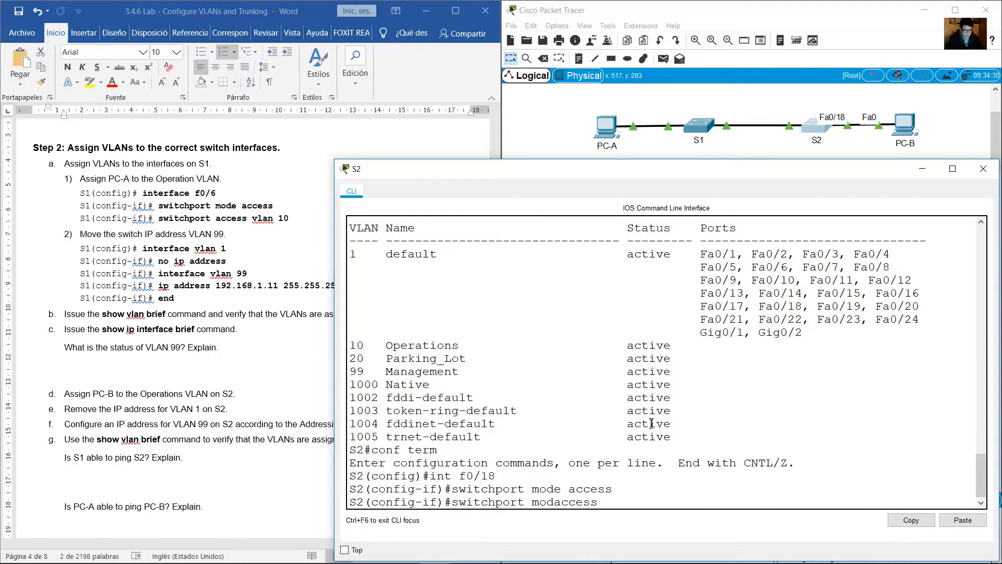
text(vlan 10)
key(Return)
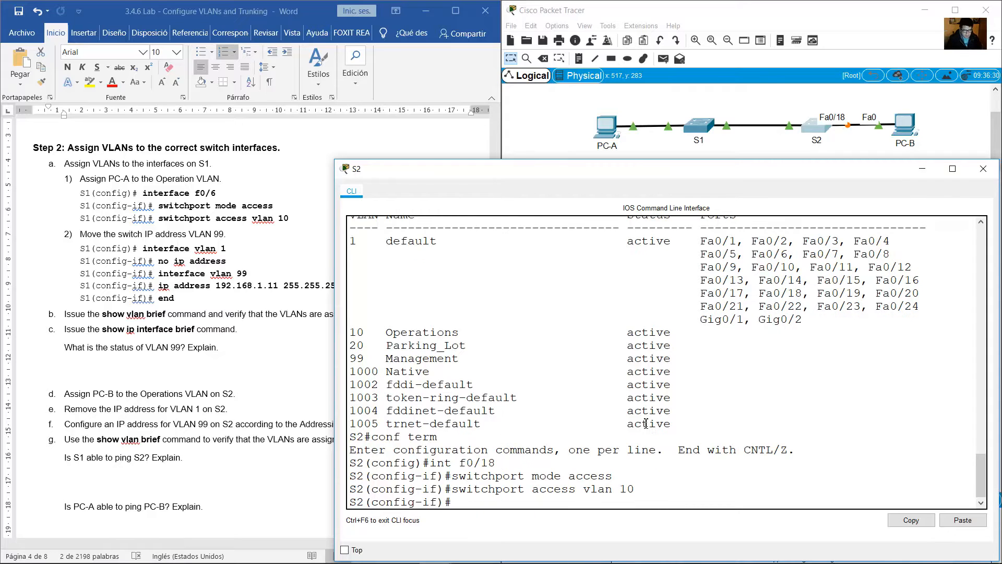
Read lab item e and remove the IP address from S2's VLAN 1 interface with no ip address.
click(251, 354)
scroll(250, 347, down, 3)
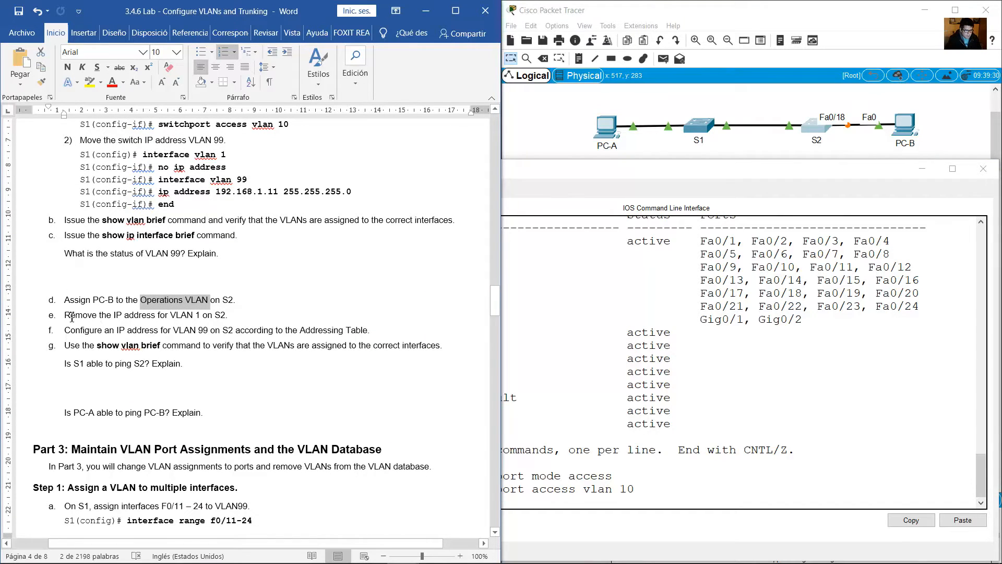
drag(72, 317, 234, 317)
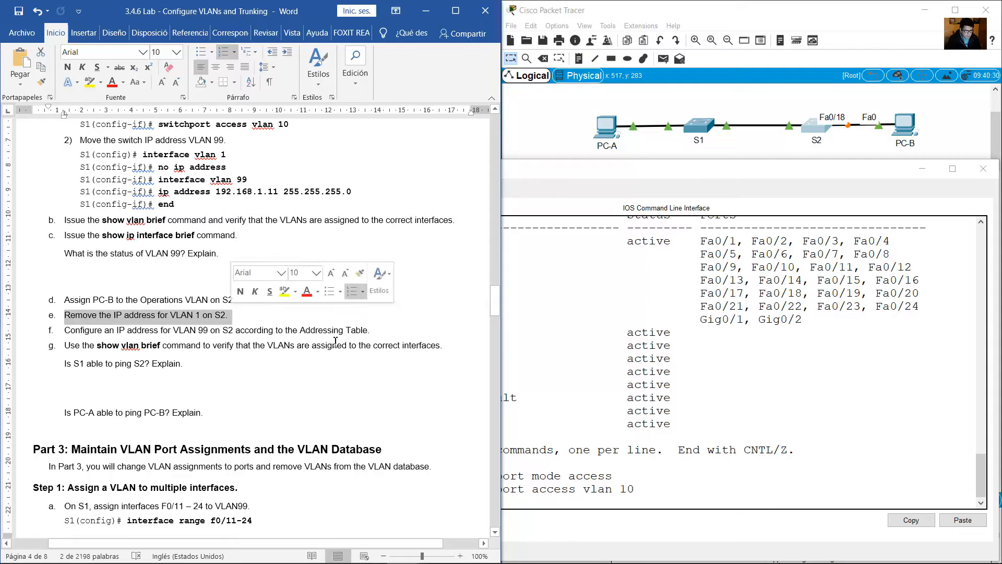
click(669, 464)
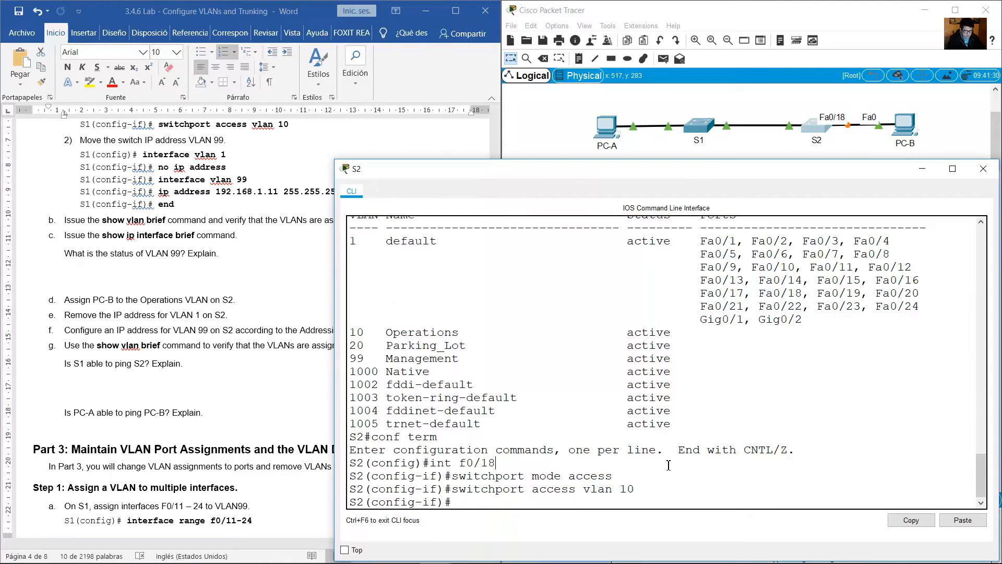
text(int vlan 1)
key(Return)
text(n)
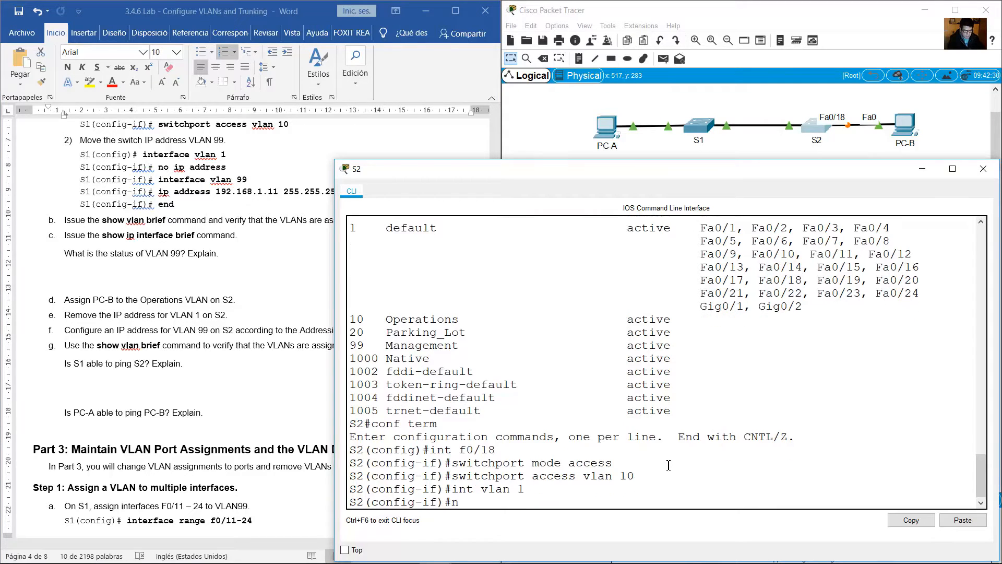
text(o ip address)
key(Return)
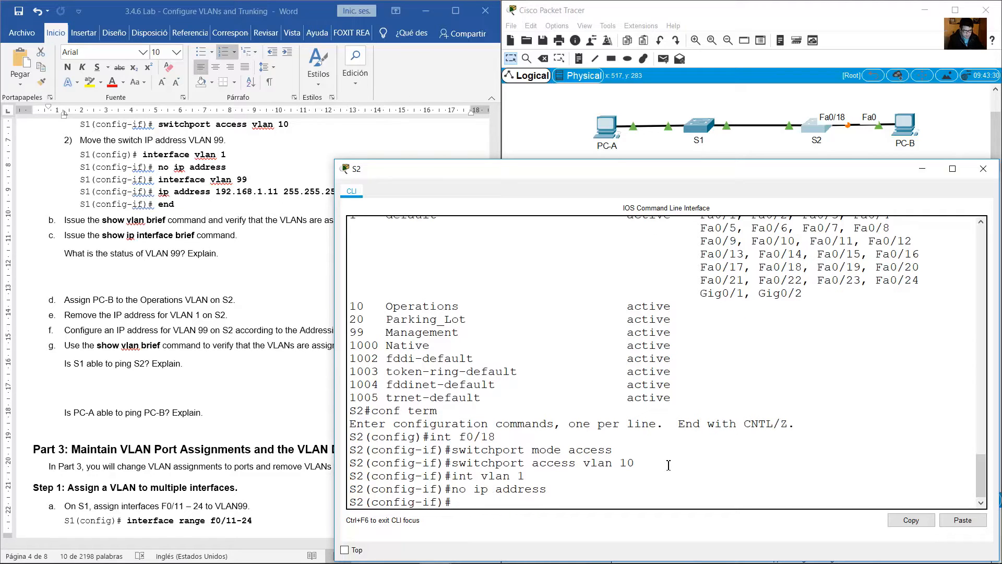
Read lab item f and look up S2's IP address and interface in the Addressing Table.
click(204, 332)
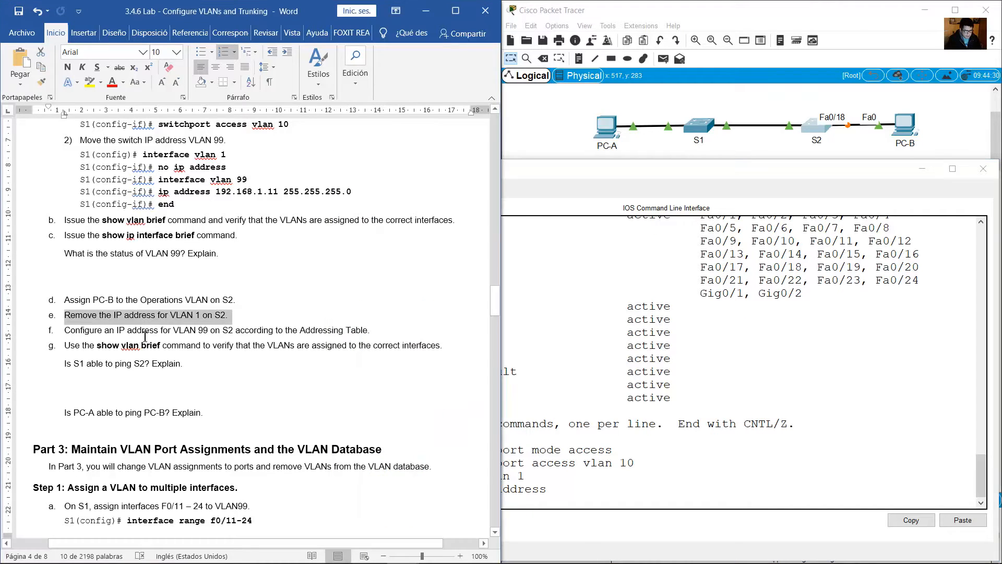
drag(97, 330, 140, 330)
drag(175, 330, 396, 336)
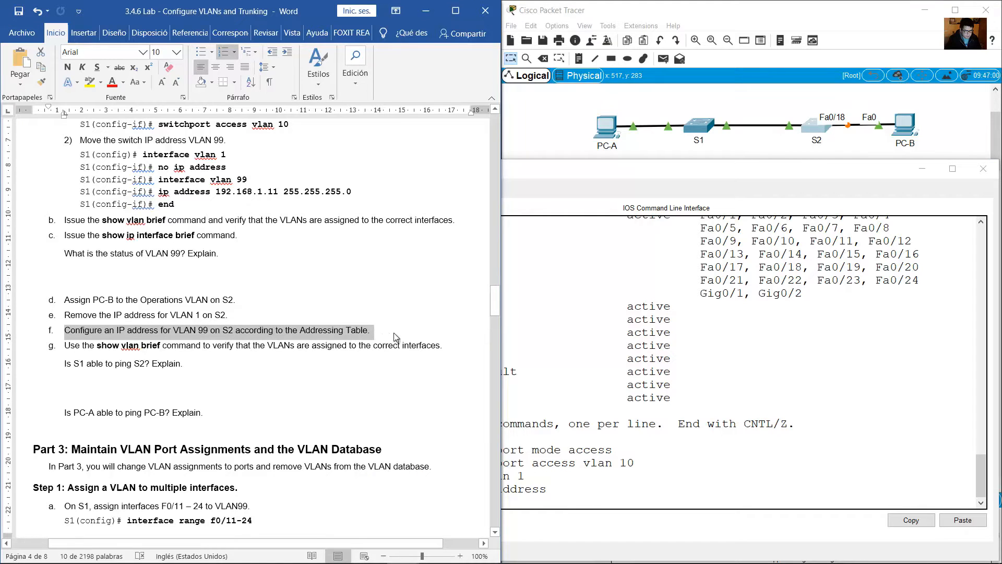
click(478, 350)
drag(496, 299, 499, 135)
drag(219, 265, 284, 262)
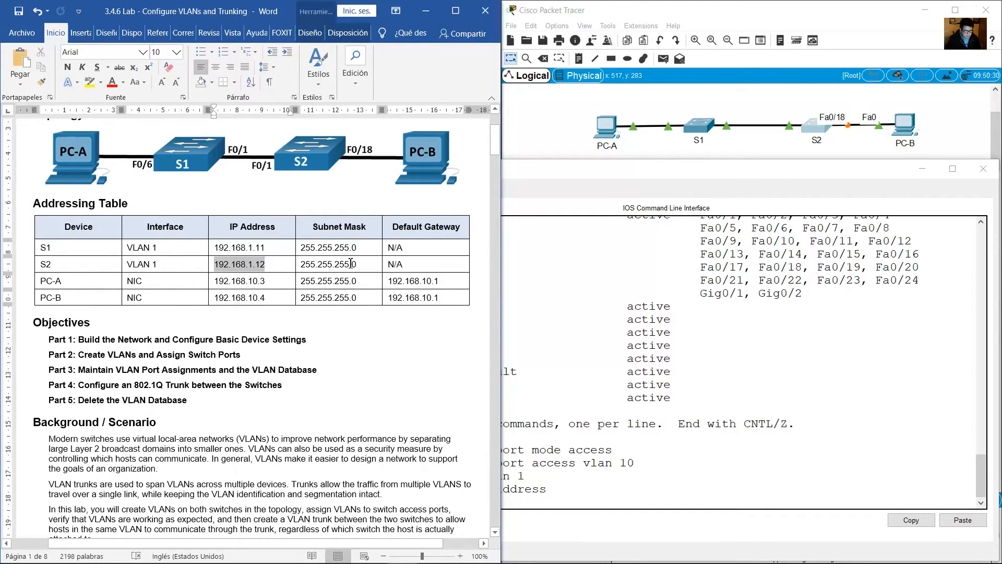
drag(158, 264, 131, 266)
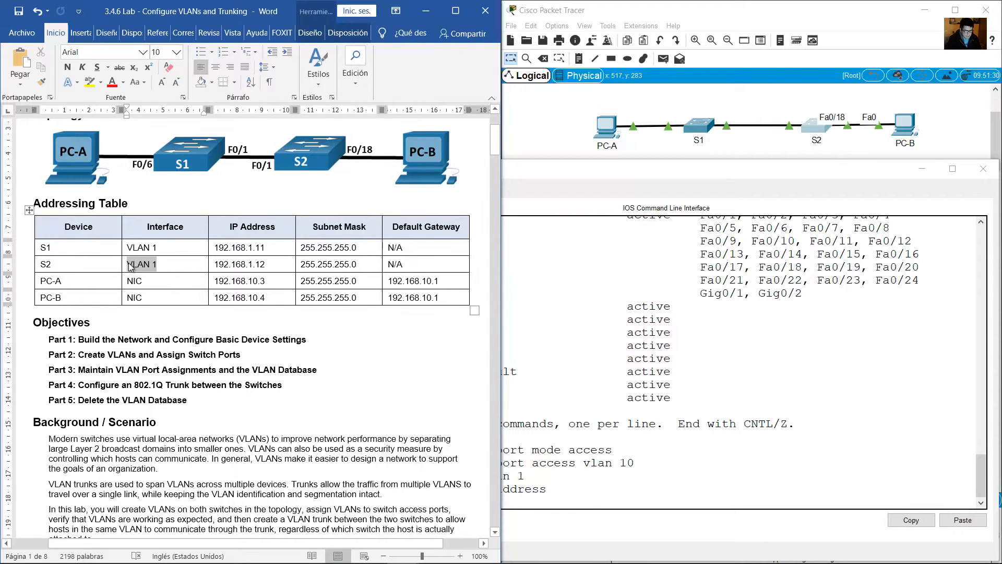
Enter interface configuration for VLAN 99 on S2 with int vlan 99.
click(578, 501)
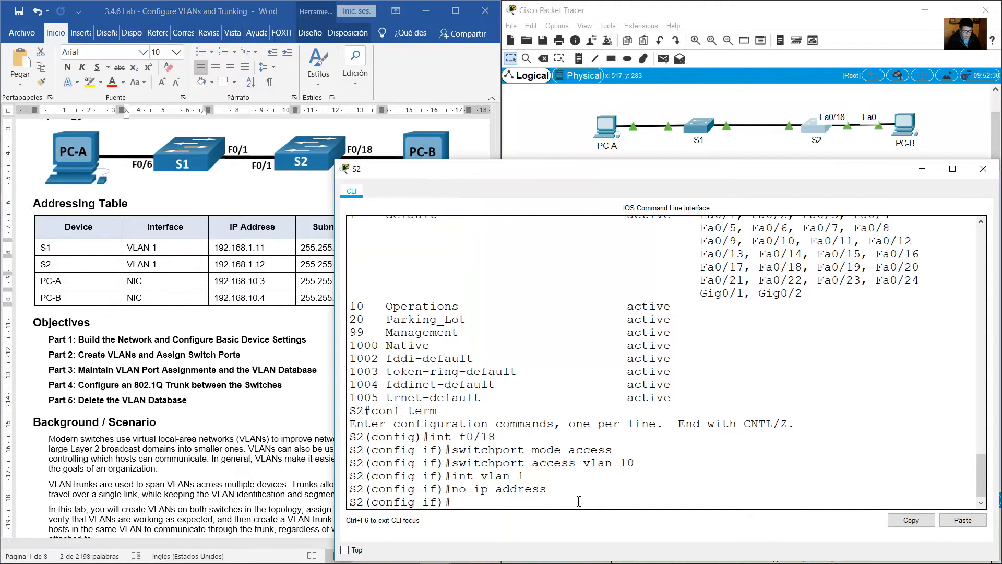
text(int vlan 00)
key(Return)
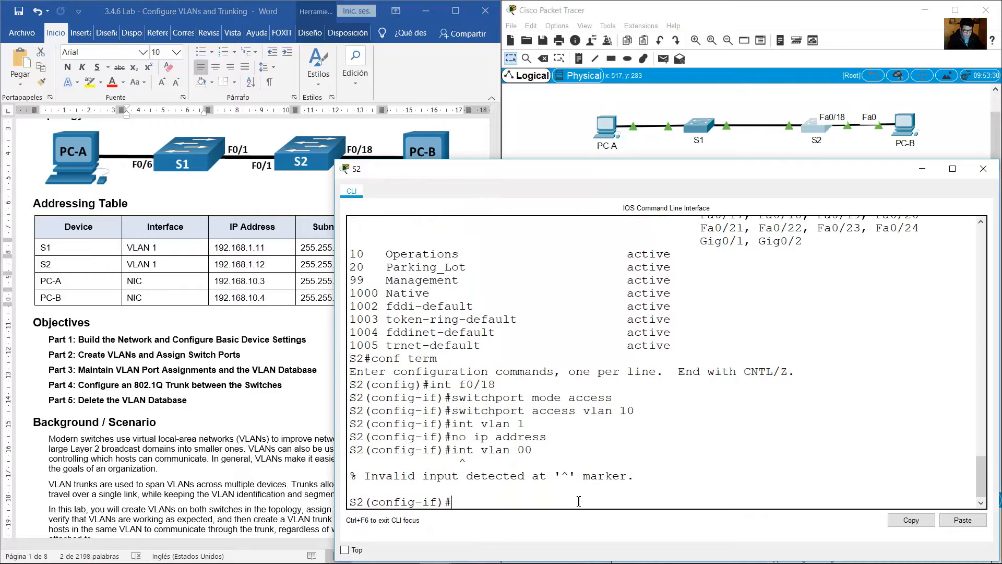
key(Up)
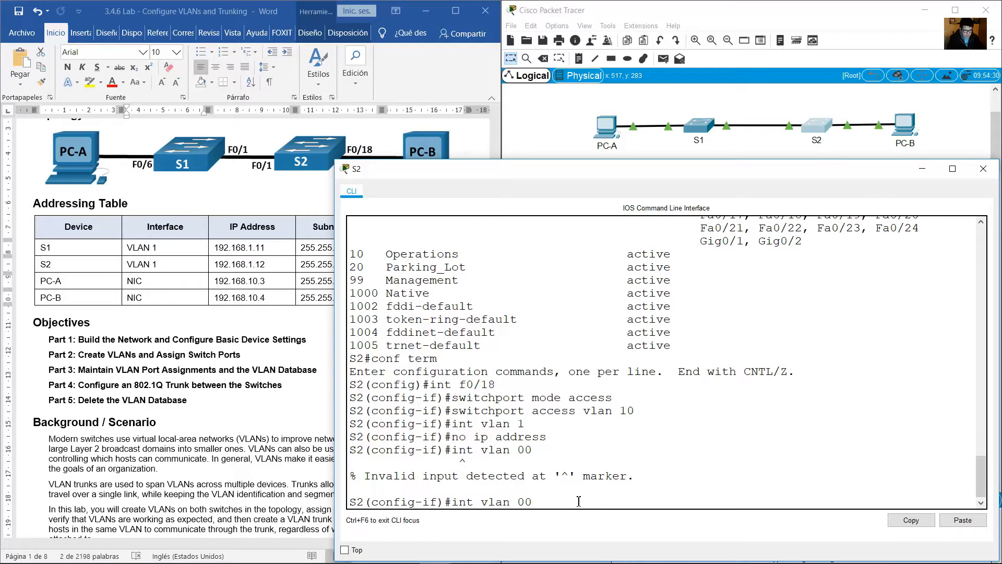
text(99)
key(Return)
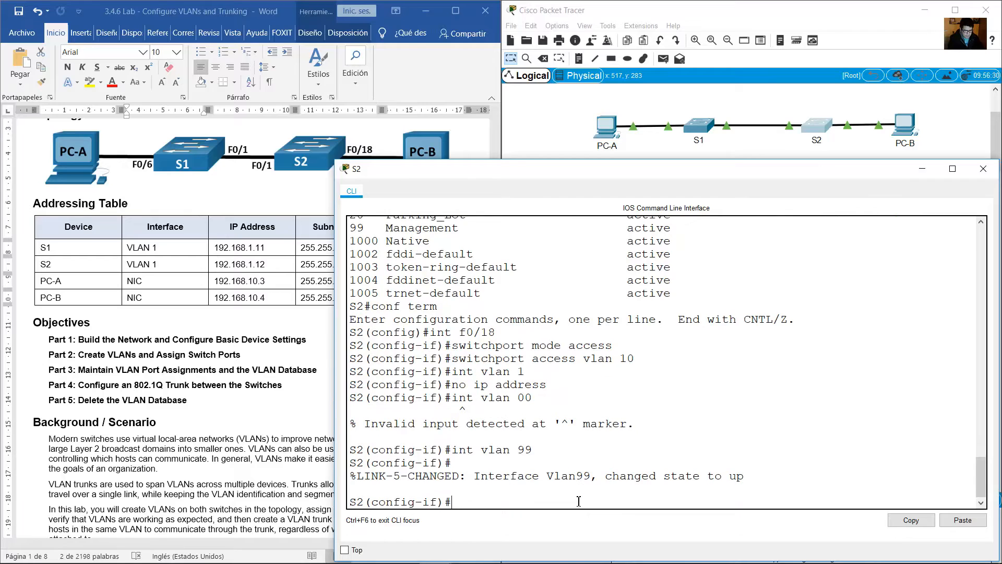
Give S2's VLAN 99 interface the IP address 192.168.1.12 with subnet mask 255.255.255.0.
text(ip address 192.168.1.12)
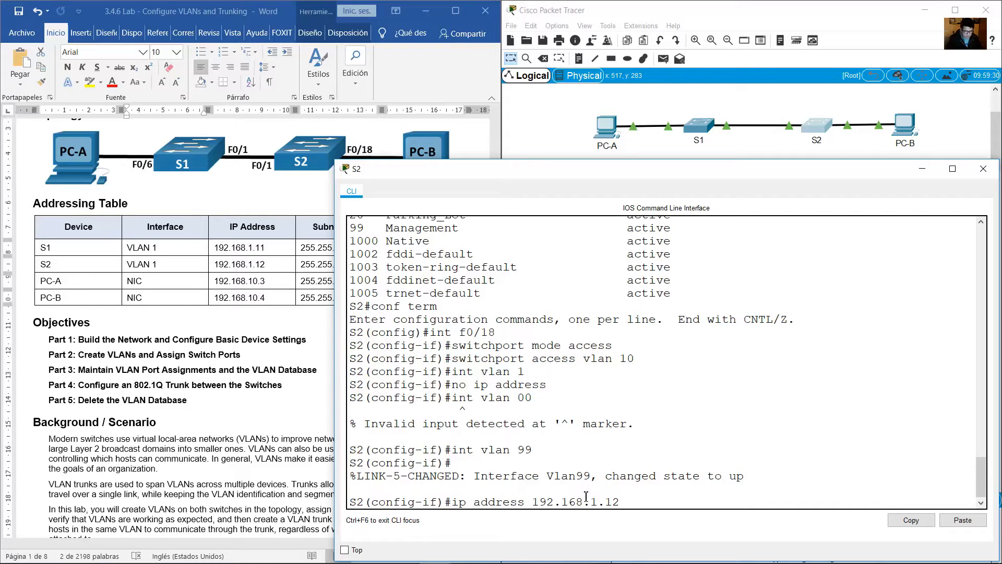
text(2)
key(BackSpace)
text(255.255.255.0)
key(Return)
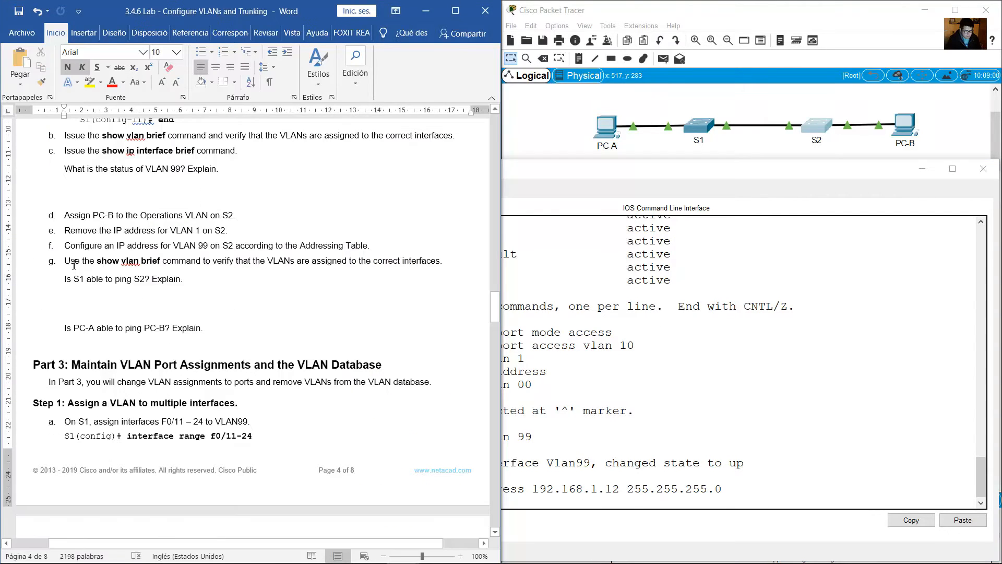
Read lab item g, leave configuration mode on S2, and run show vlan brief to check the Operations VLAN entry.
drag(64, 261, 162, 262)
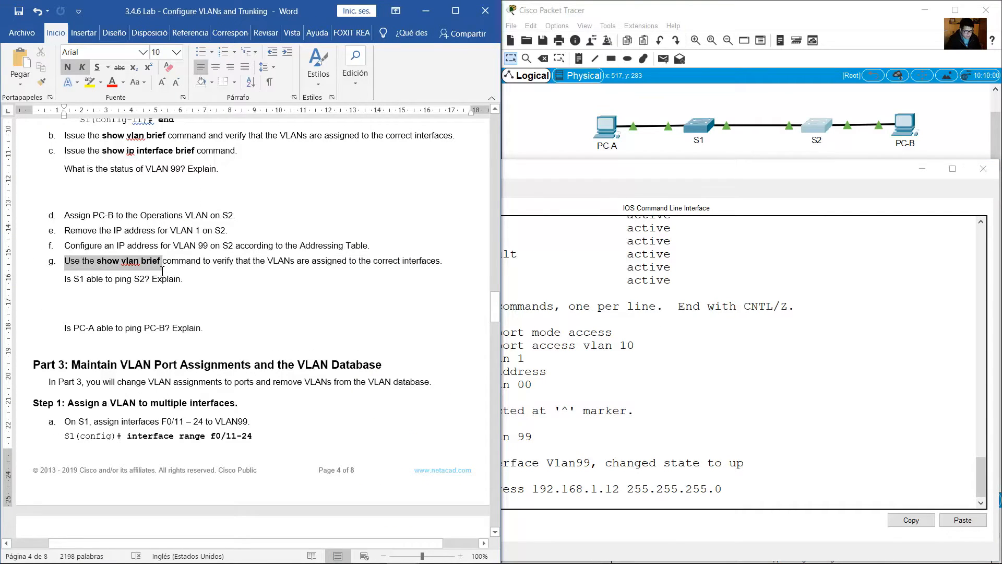
click(852, 484)
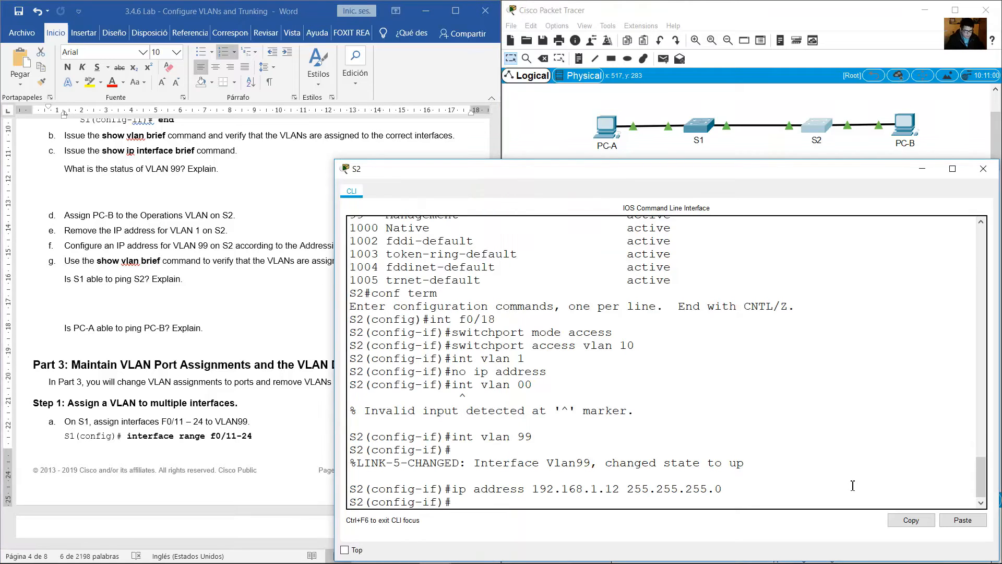
text(end)
key(Return)
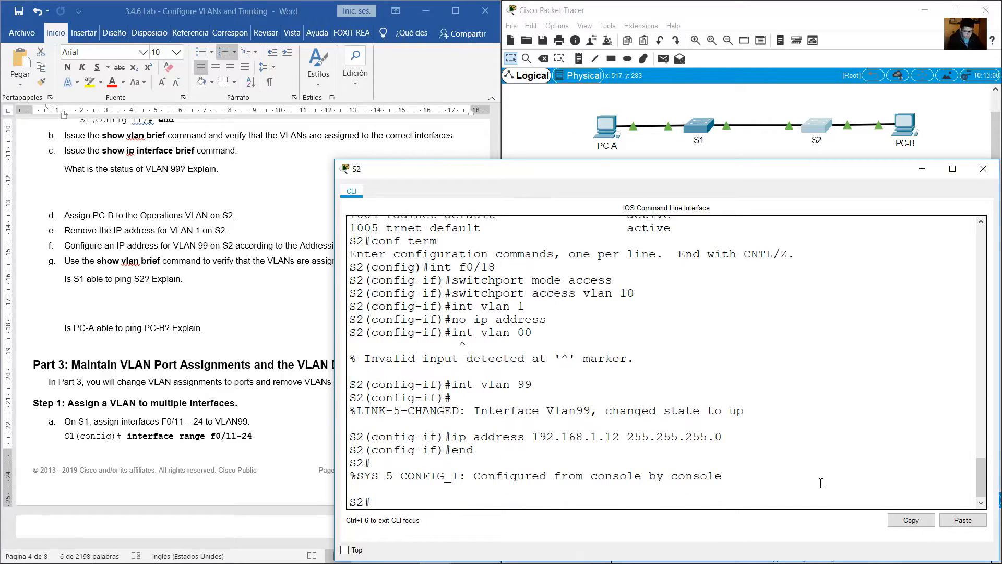
text(show vlan brief)
key(Return)
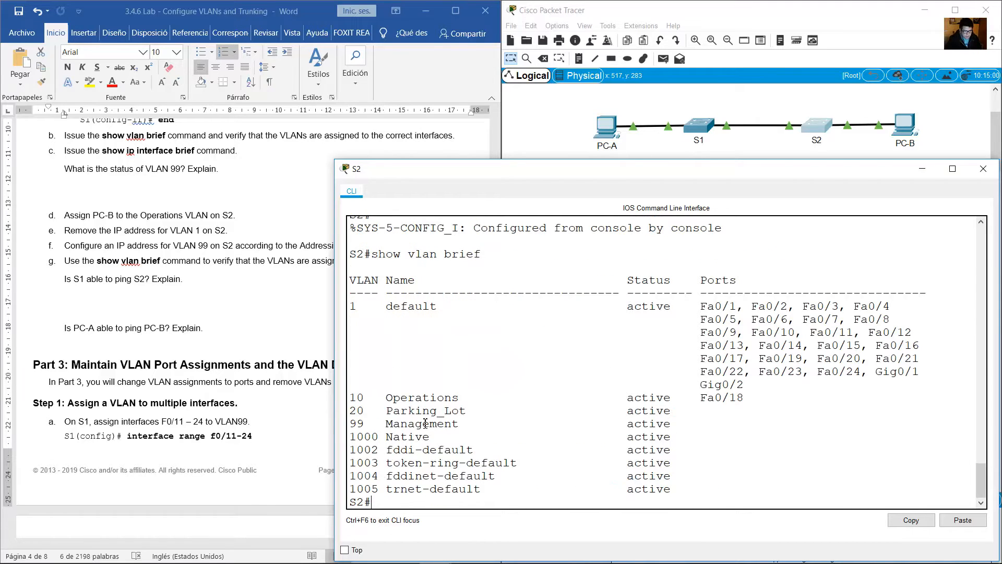
drag(349, 398, 484, 396)
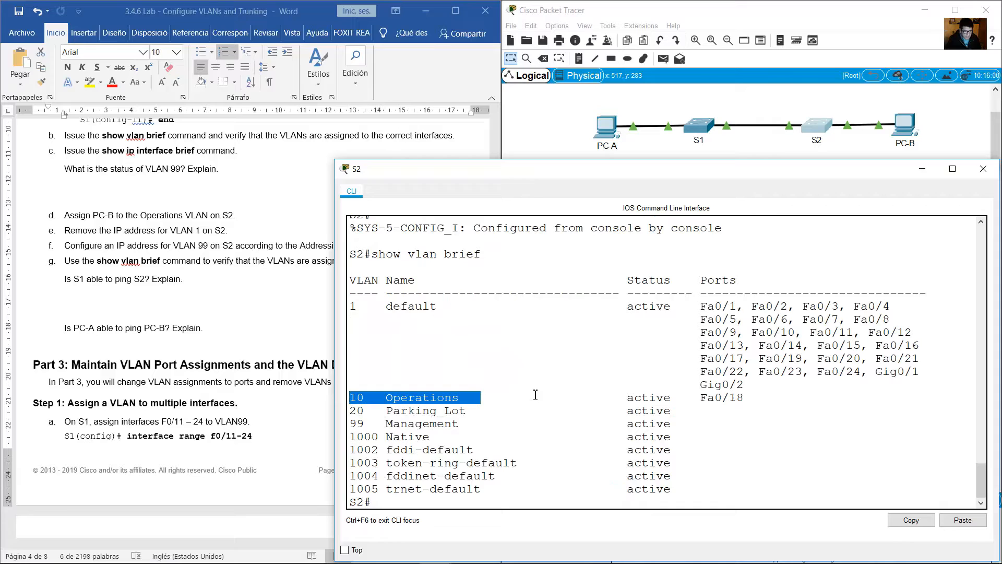
Check which port is assigned to the Operations VLAN in S2's VLAN table.
click(712, 398)
mouse_move(700, 398)
mouse_down()
mouse_move(751, 398)
mouse_move(697, 397)
mouse_up()
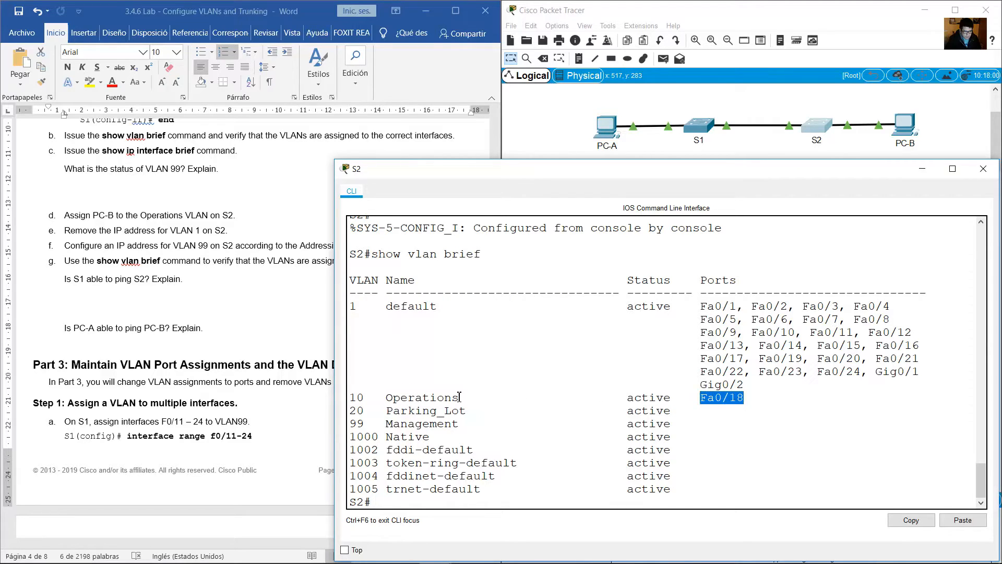
drag(459, 397, 350, 397)
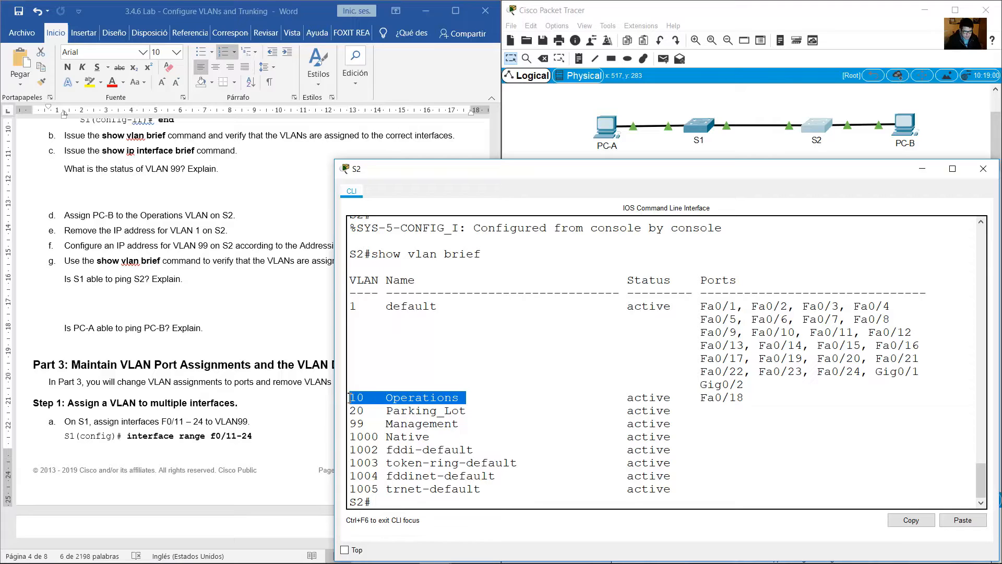
Read the lab question on S1 pinging S2, then ping 192.168.1.12 from S1's command line.
click(318, 396)
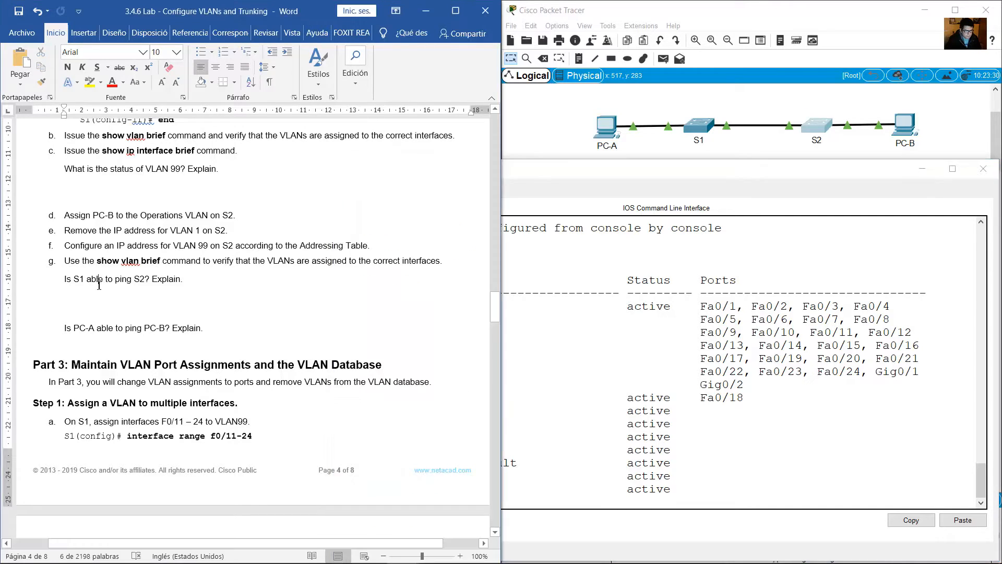
drag(64, 282, 180, 281)
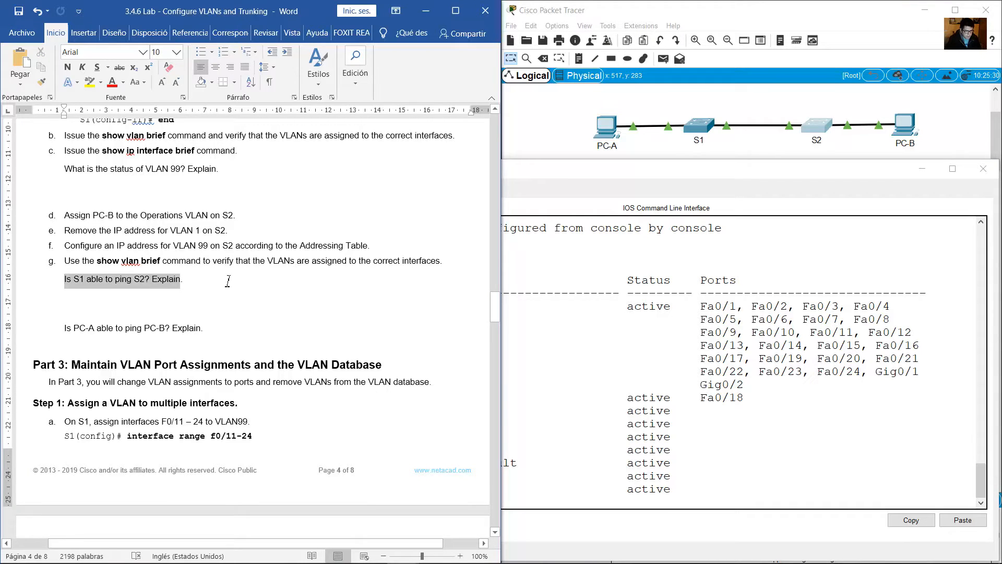
click(701, 130)
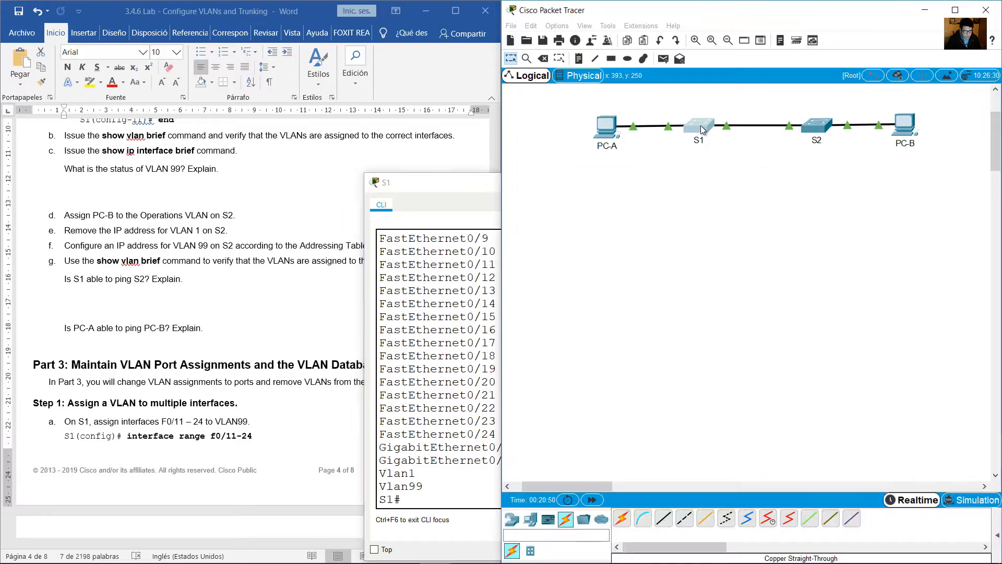
text(pi)
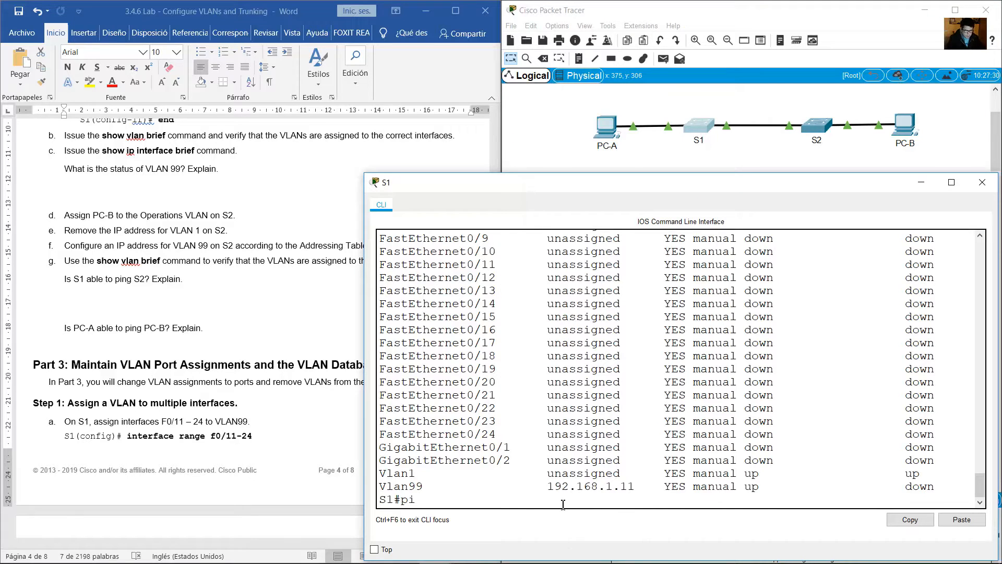
text(ng 192.168.1.12)
key(Return)
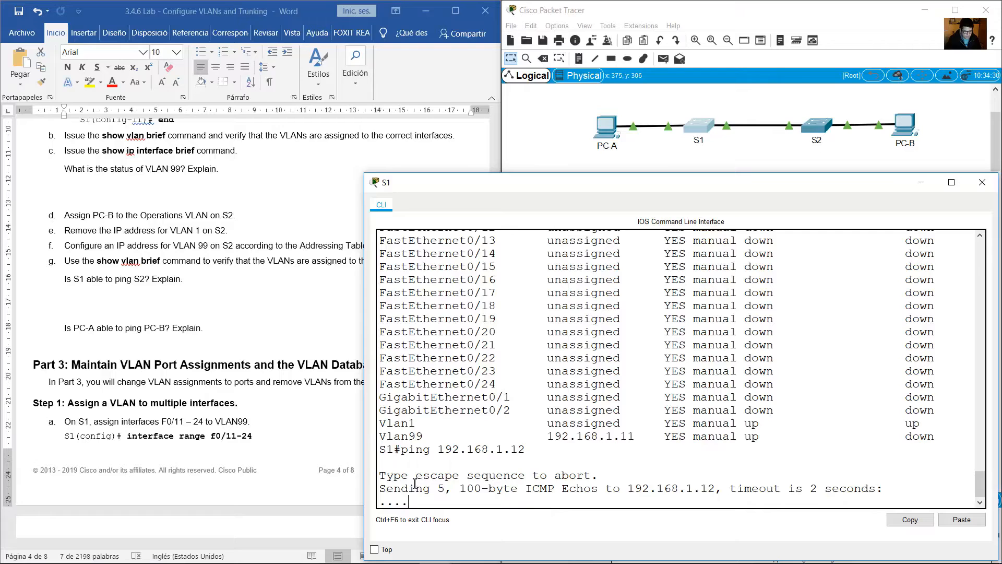
Reread the S1-to-S2 ping question and examine the link between the two switches in the topology.
drag(423, 464, 159, 368)
click(117, 324)
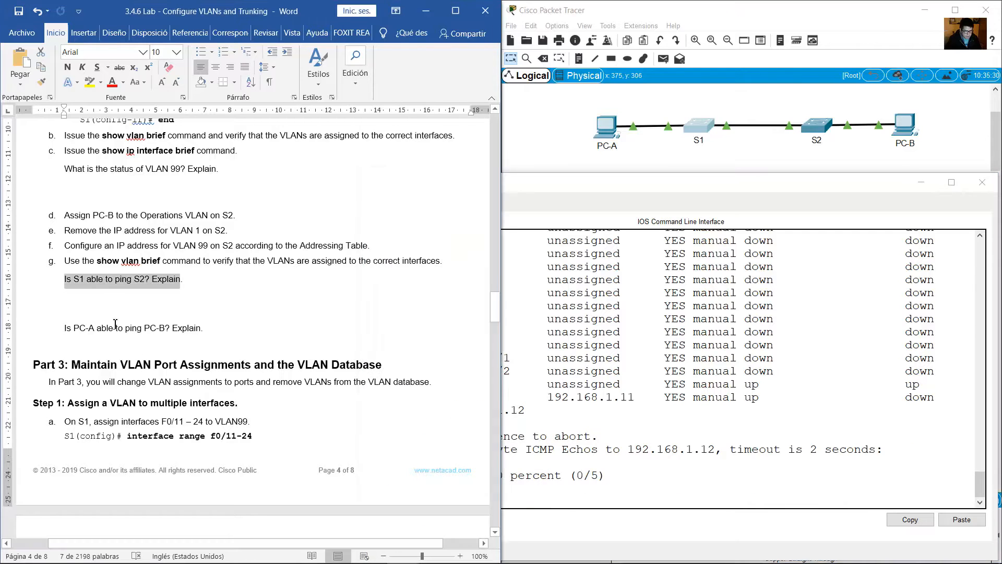
drag(75, 280, 212, 306)
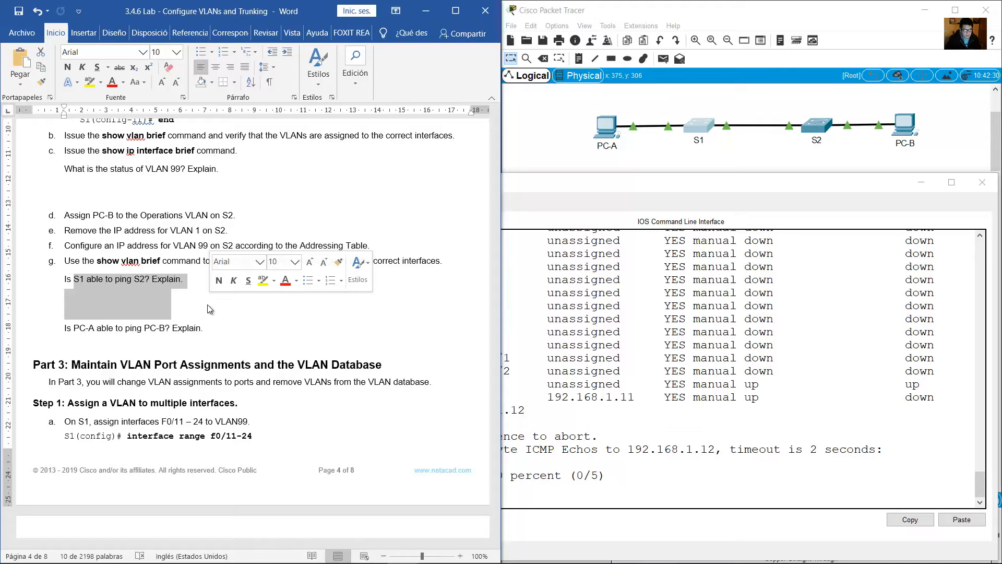
click(735, 148)
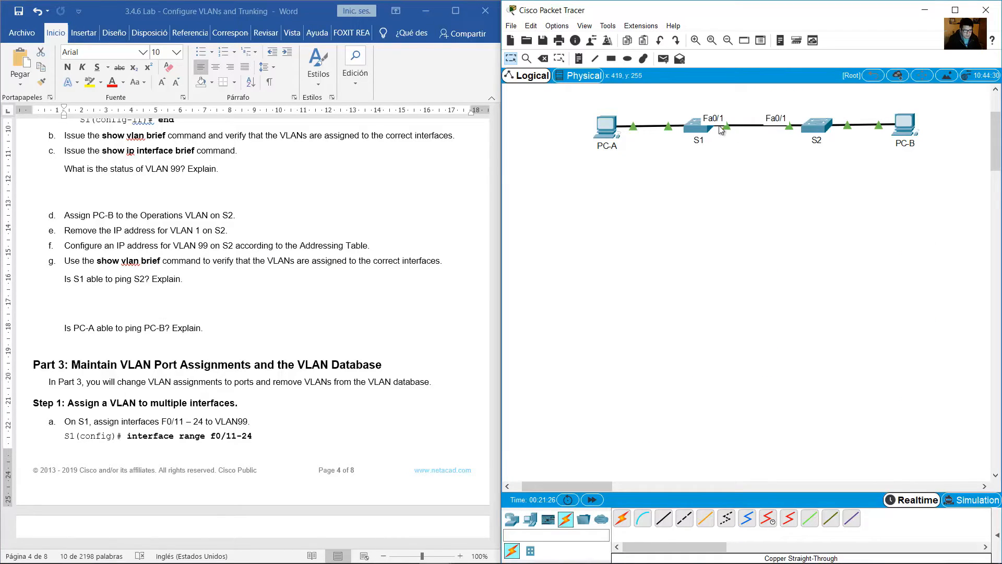
Read the question on PC-A pinging PC-B, open PC-A's Command Prompt, and enlarge its window.
drag(74, 278, 200, 327)
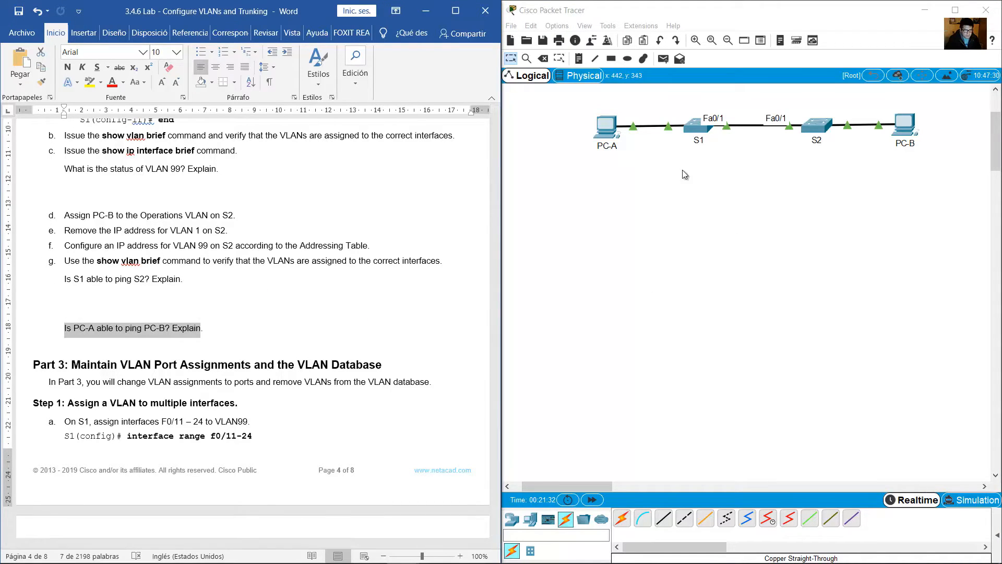
click(609, 150)
click(612, 134)
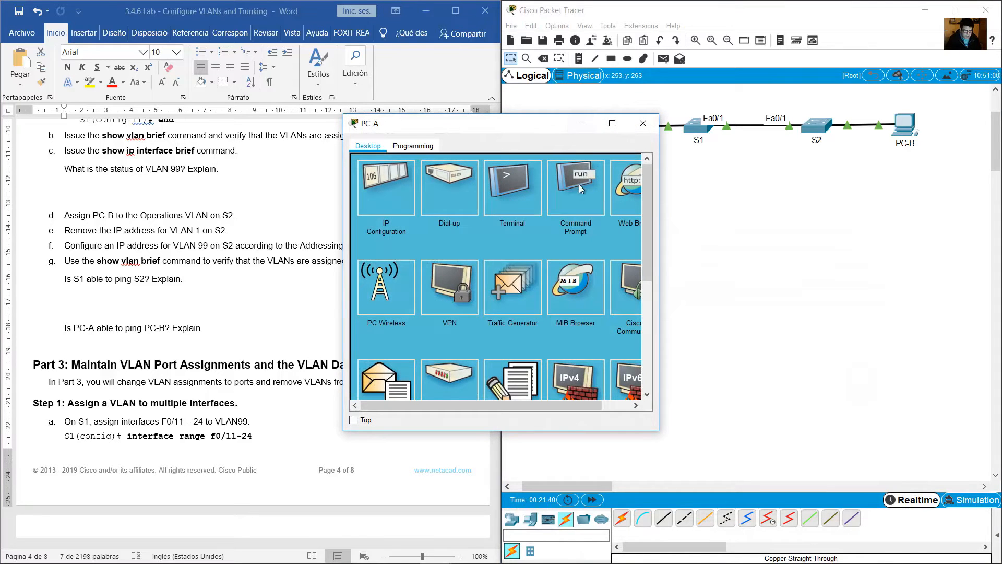
click(578, 183)
drag(540, 129, 703, 246)
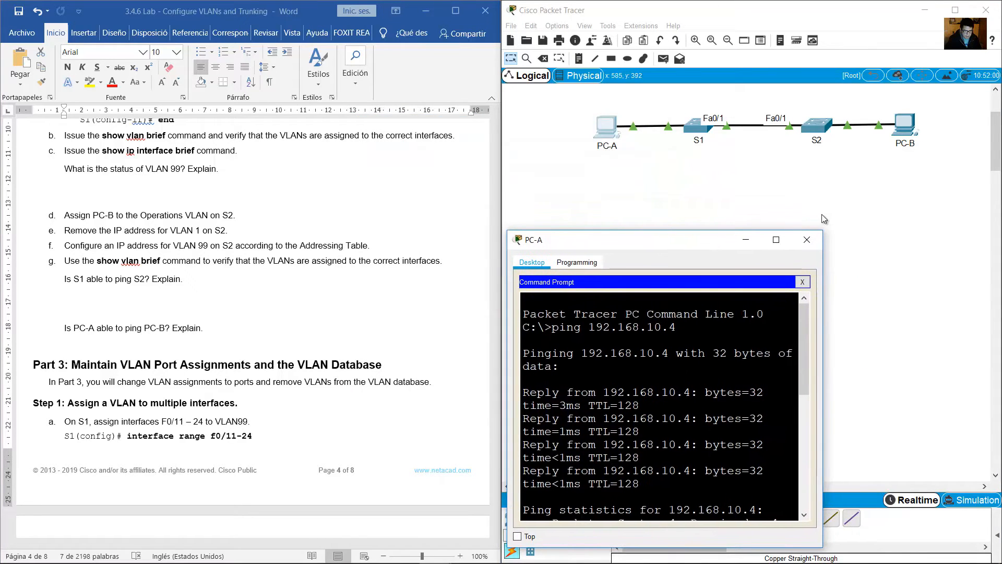
click(806, 238)
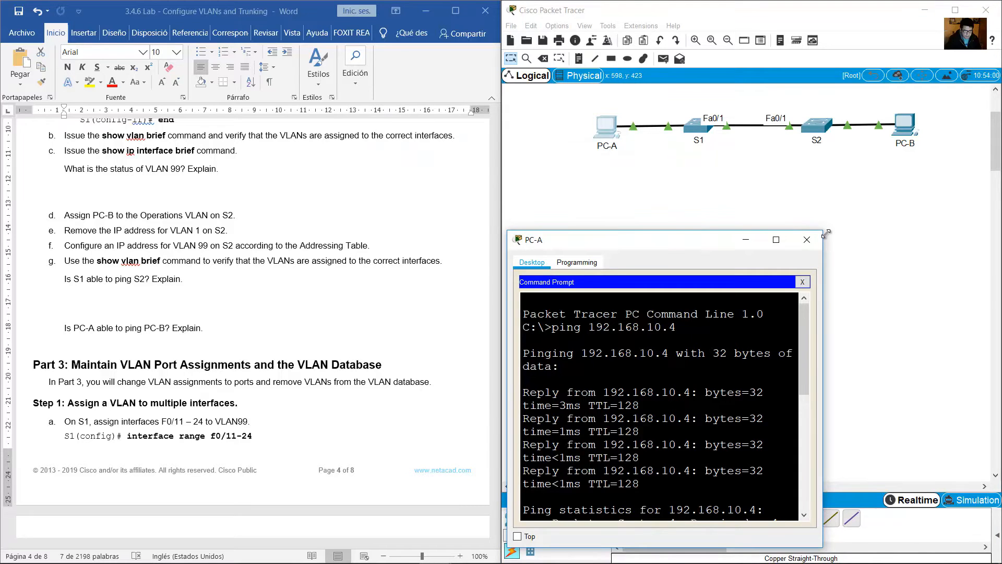
drag(826, 233, 957, 168)
scroll(849, 431, down, 3)
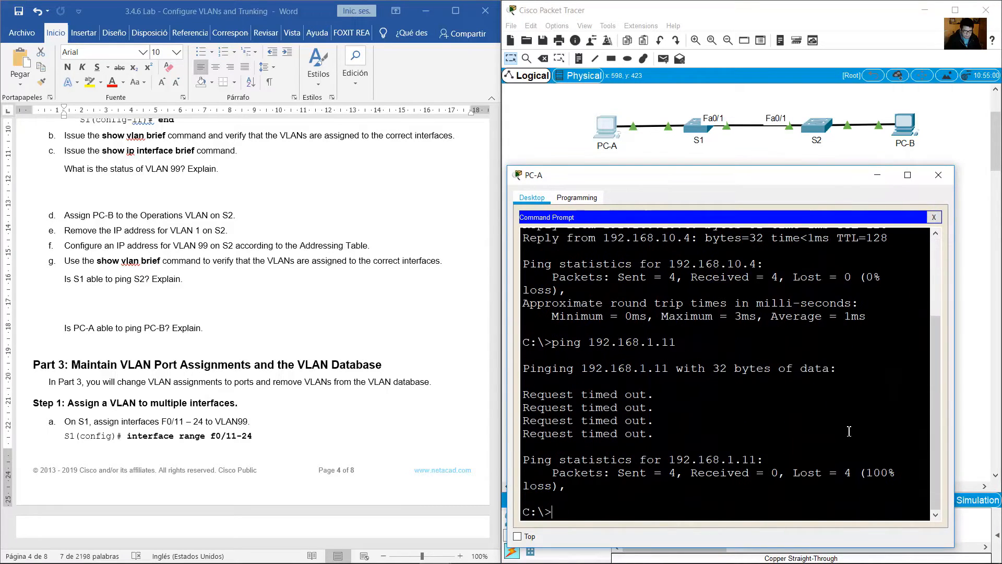
Ping PC-B at 192.168.10.4 from PC-A's Command Prompt by reusing the earlier ping command.
triple_click(788, 455)
key(Up)
key(Up)
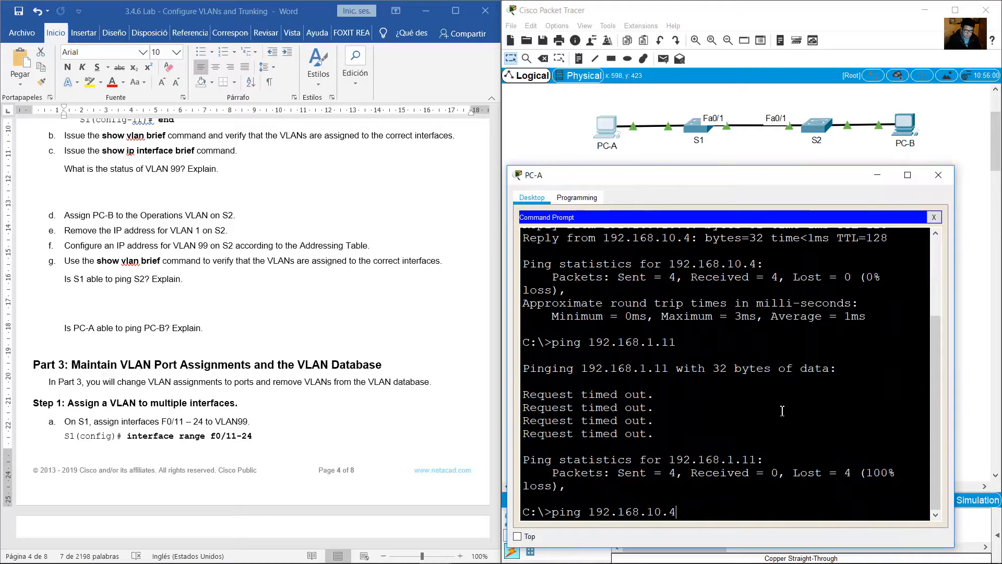
drag(648, 507, 684, 510)
click(686, 511)
key(Return)
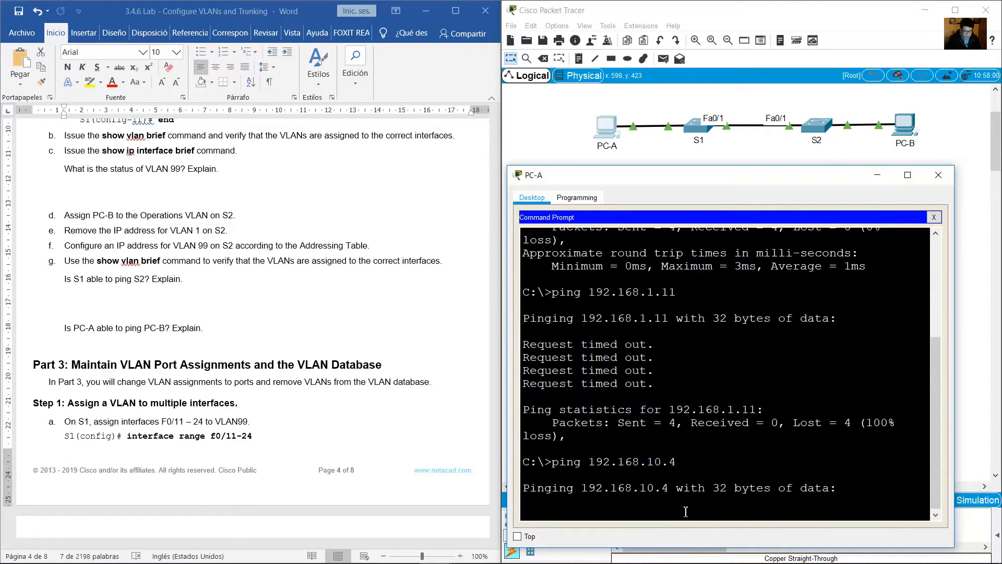
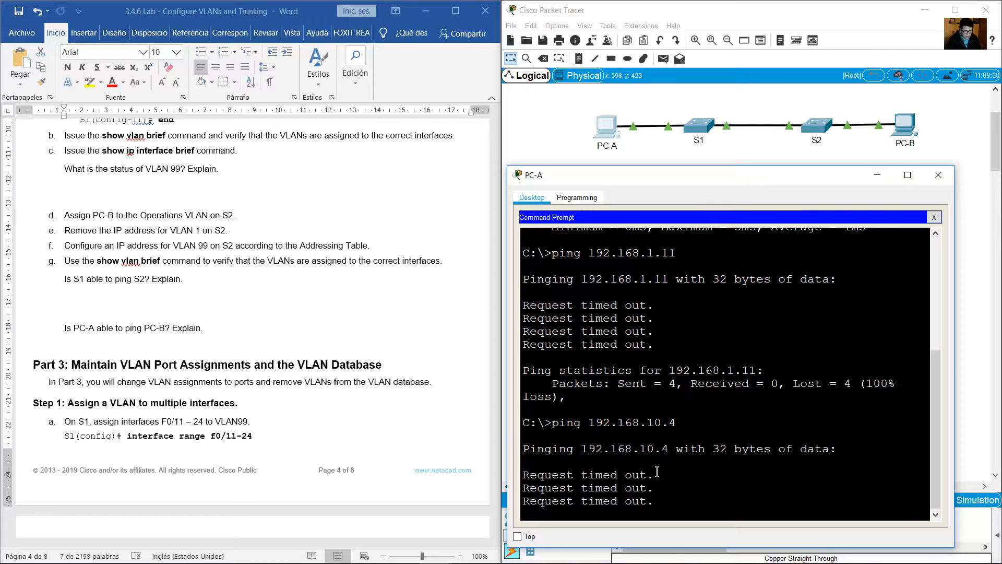
Examine PC-A's ping replies from PC-B and reread the lab question on whether PC-A can ping PC-B.
drag(553, 401, 660, 442)
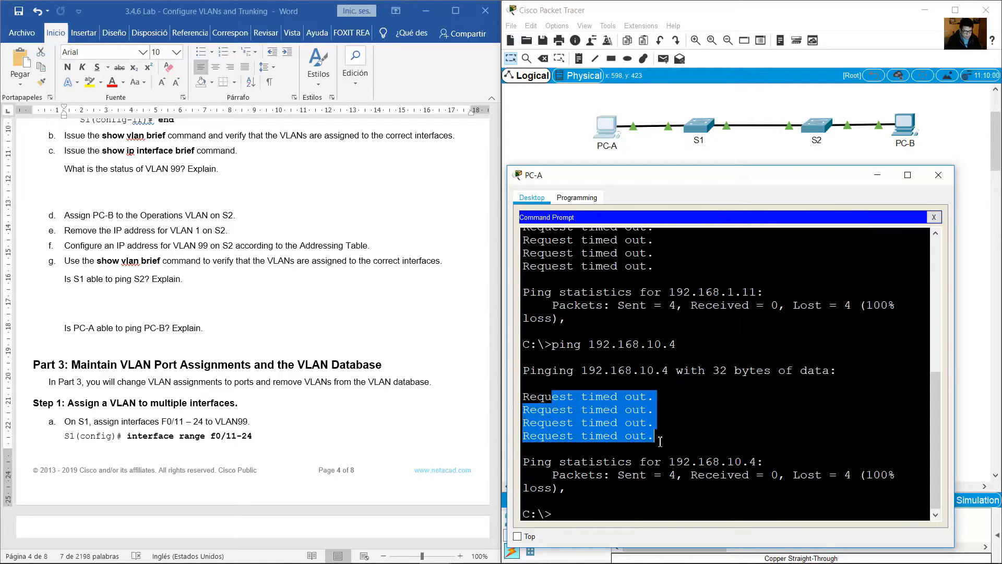
click(269, 327)
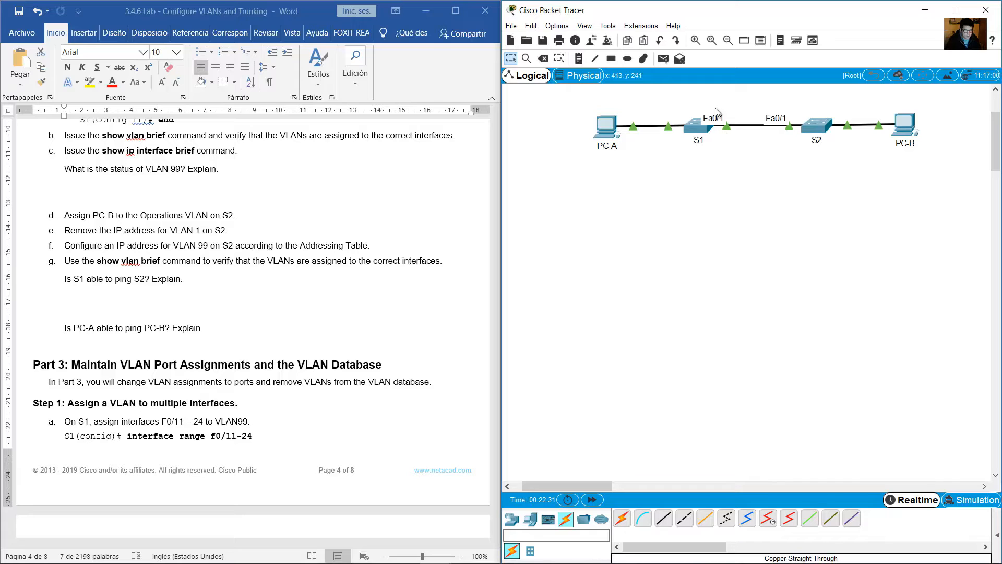
click(242, 330)
scroll(242, 323, down, 7)
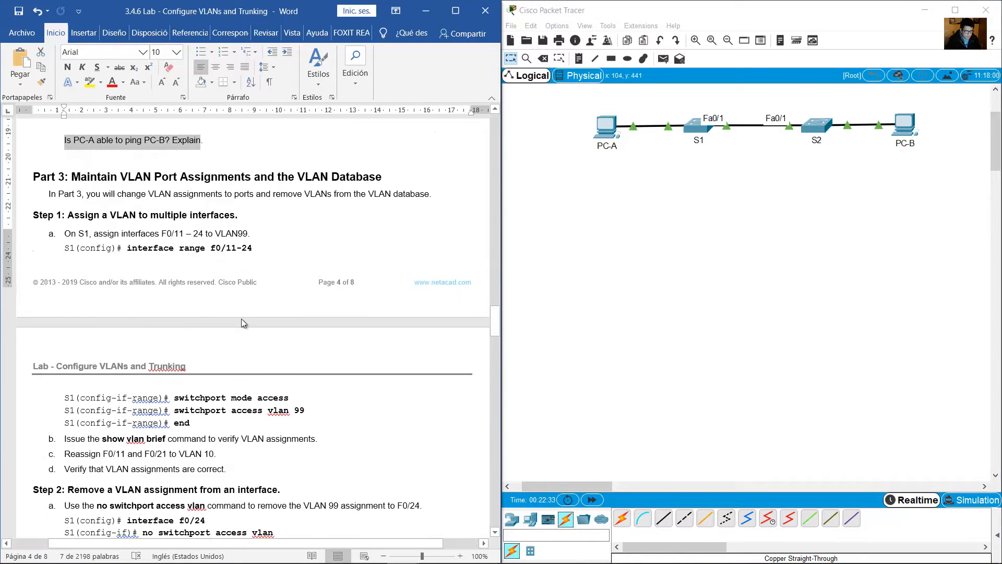
Read the lab's Part 3 heading and Step 1 instructions for assigning interfaces F0/11 – 24 to VLAN 99 on S1.
drag(73, 146, 389, 145)
scroll(359, 188, down, 1)
scroll(359, 188, down, 1)
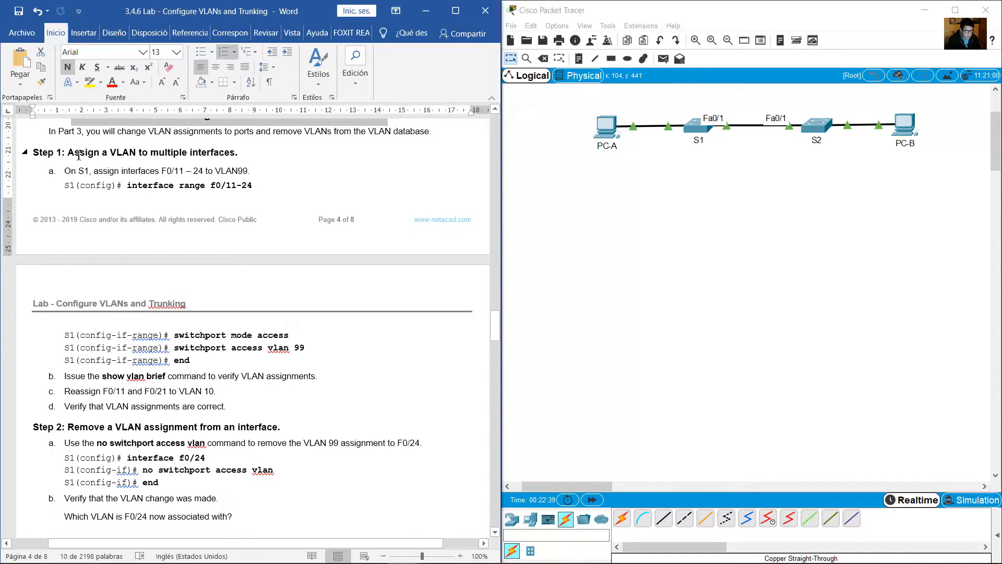
drag(68, 153, 202, 157)
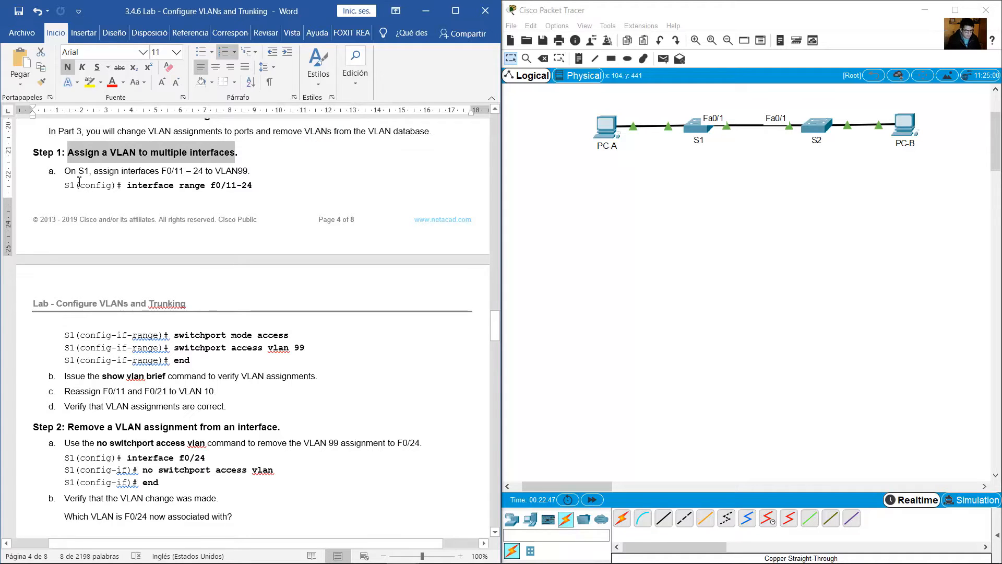
drag(64, 171, 248, 170)
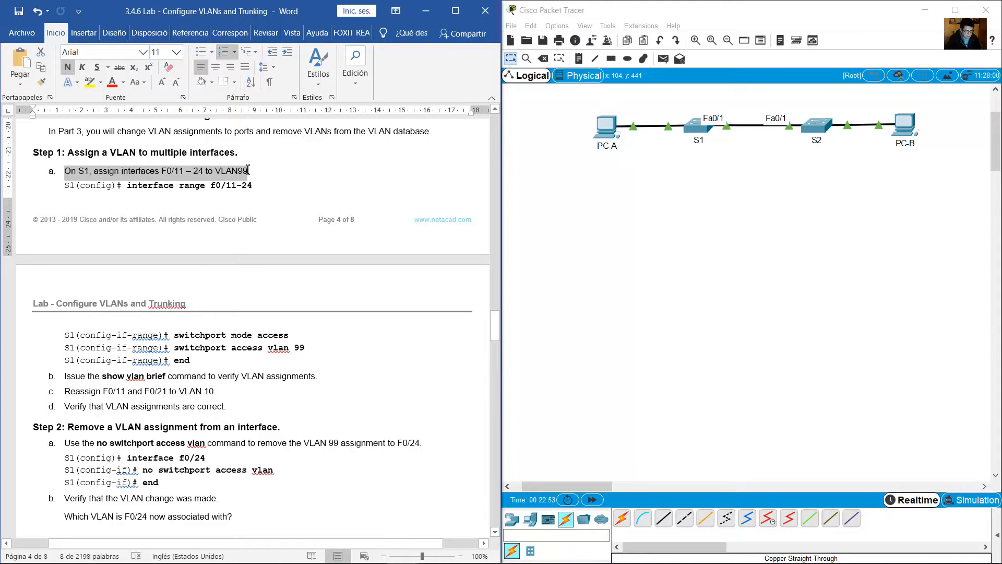
drag(117, 185, 311, 353)
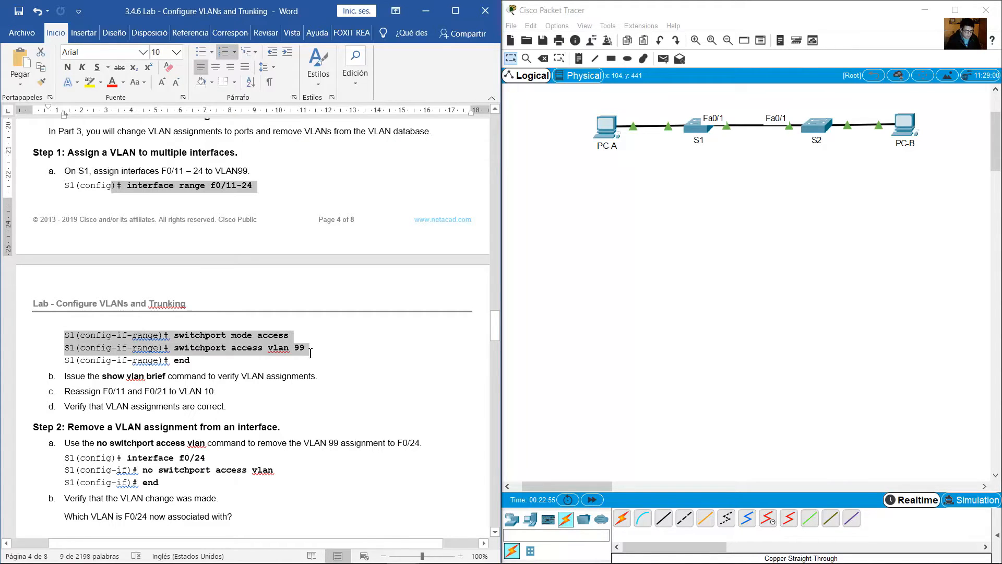
Open S1's command line, enter global configuration mode, and select the interface range f0/11-24.
click(696, 129)
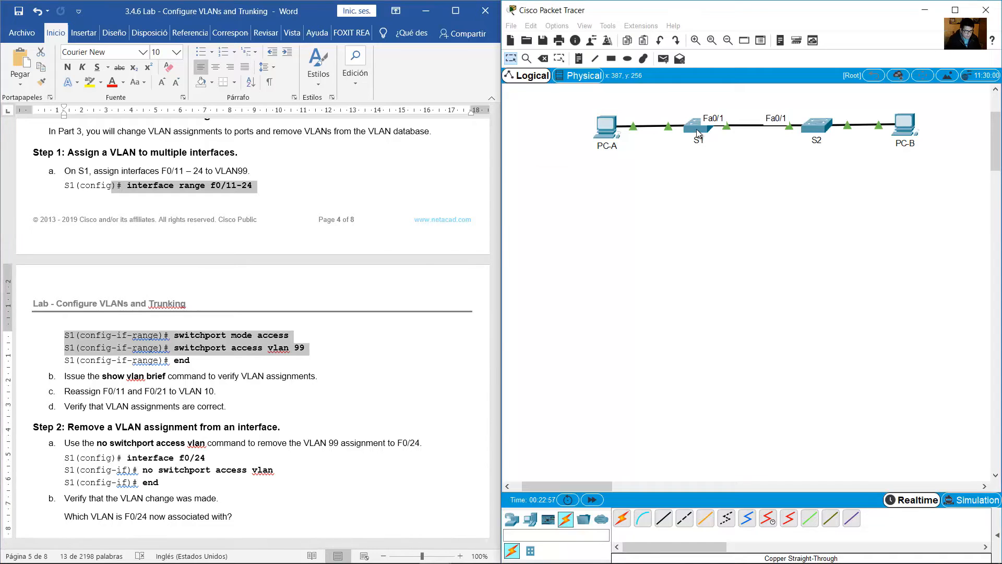
text(conf te)
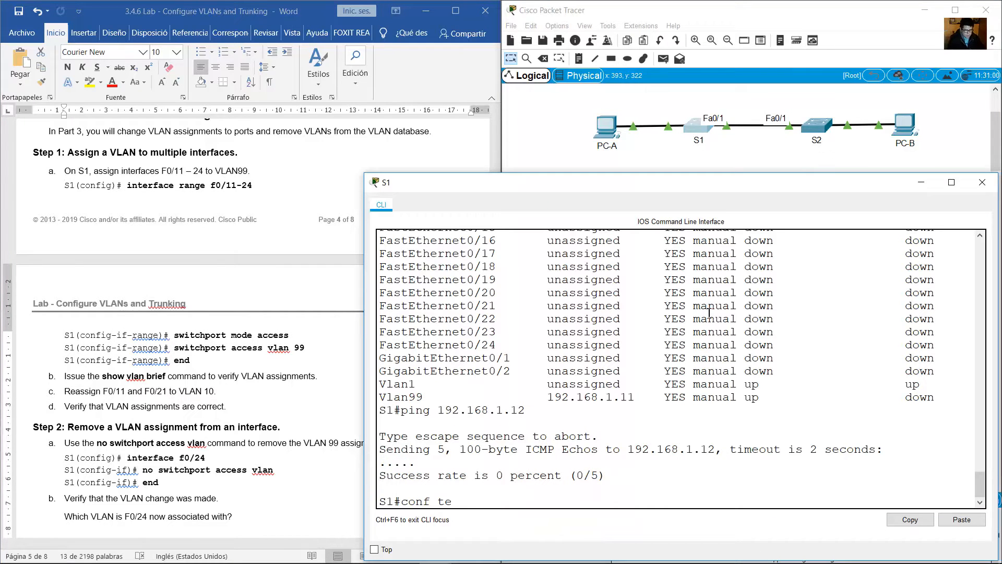
text(rm)
key(Return)
text(int range)
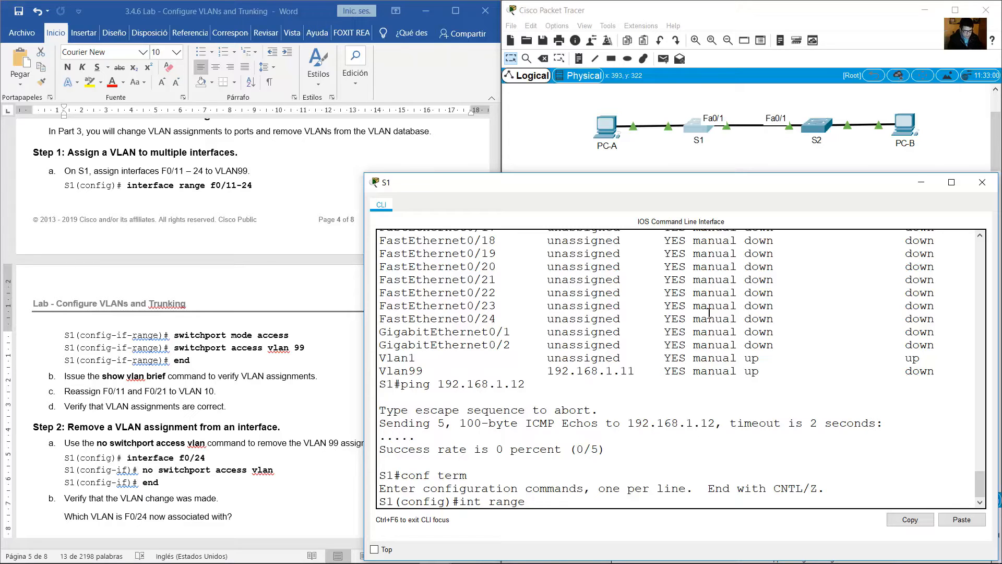
text(f0/11-24)
key(Return)
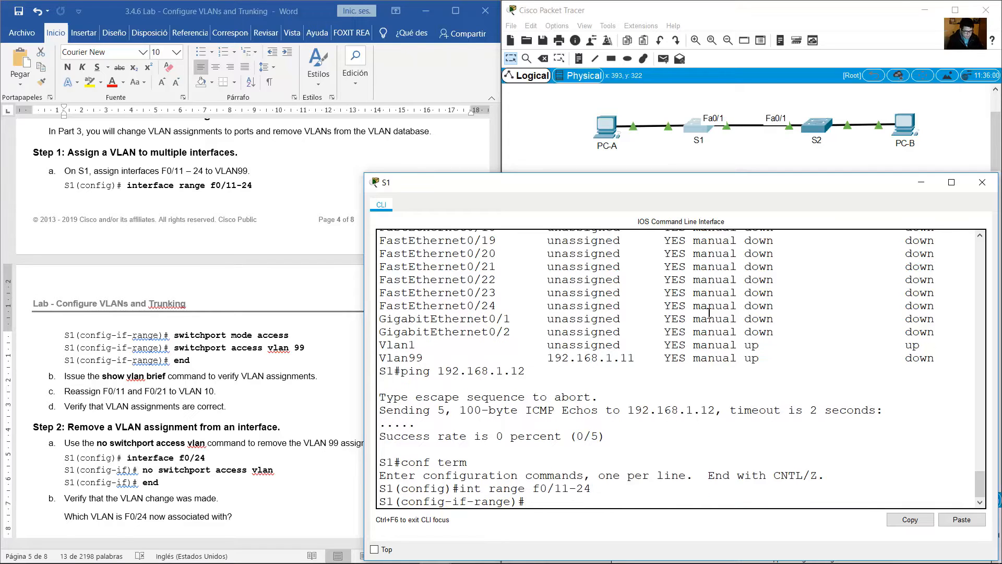
Set the selected S1 interfaces to access mode with switchport mode access.
text(switchport mode access)
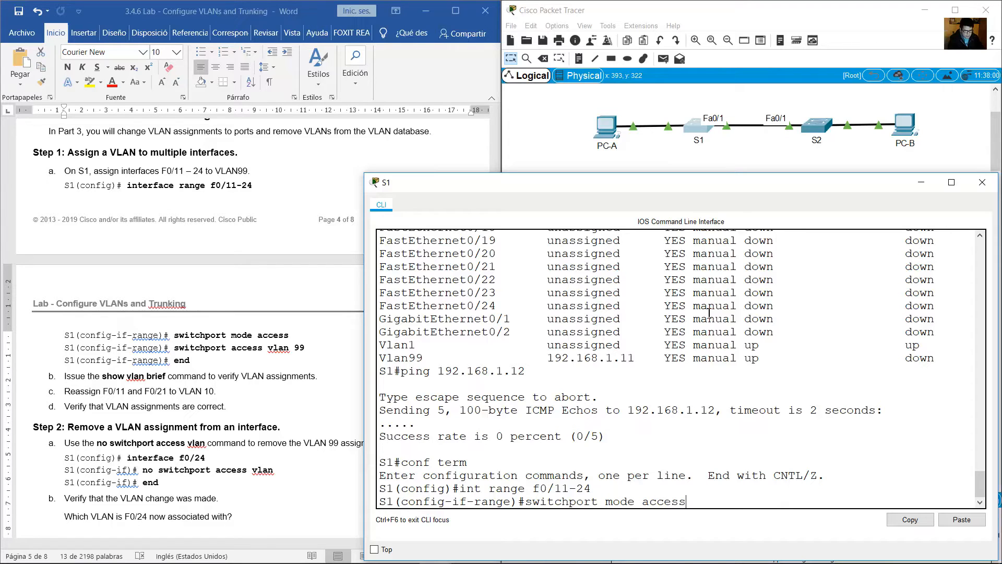
key(Return)
Assign the selected S1 interfaces to VLAN 99 with switchport access vlan 99, and exit interface range configuration.
key(Up)
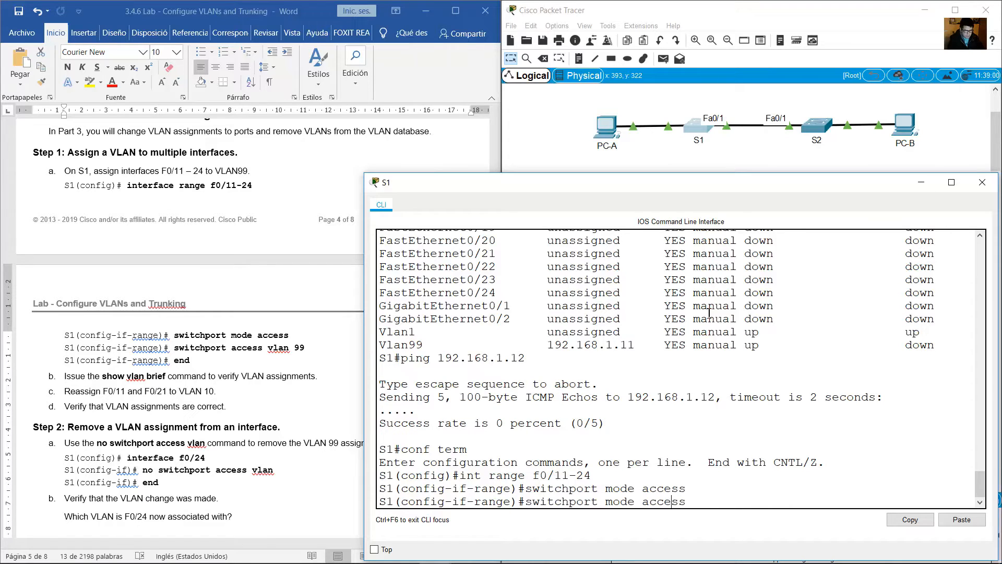
key(Left)
key(Left)
key(BackSpace)
key(BackSpace)
key(BackSpace)
key(BackSpace)
key(BackSpace)
text(vlan 99)
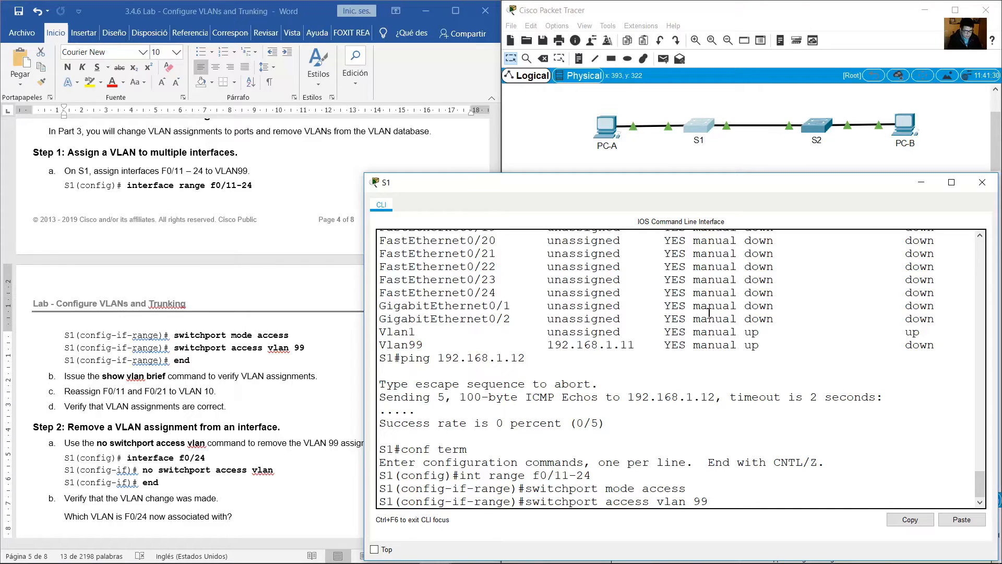
key(Return)
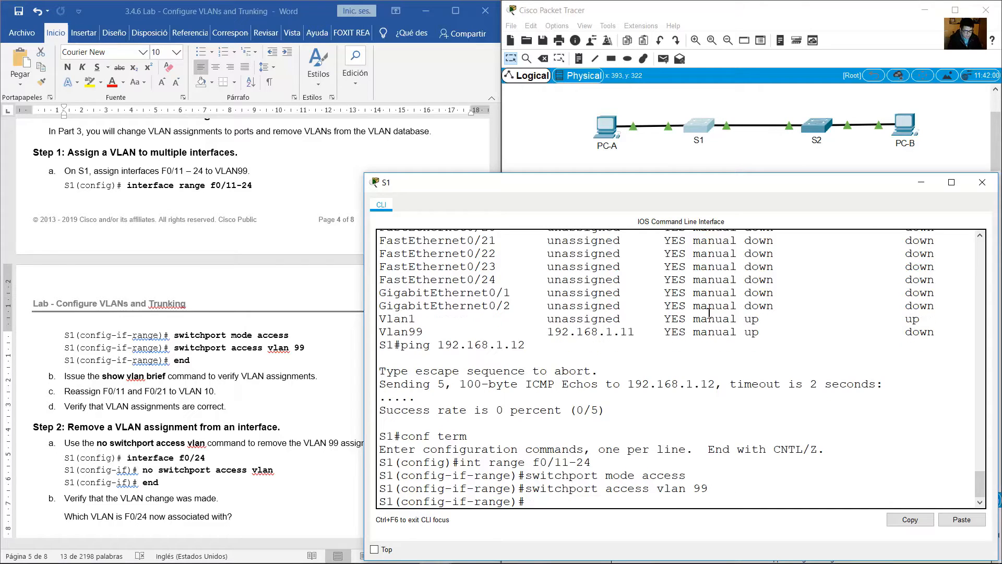
text(exit)
key(Return)
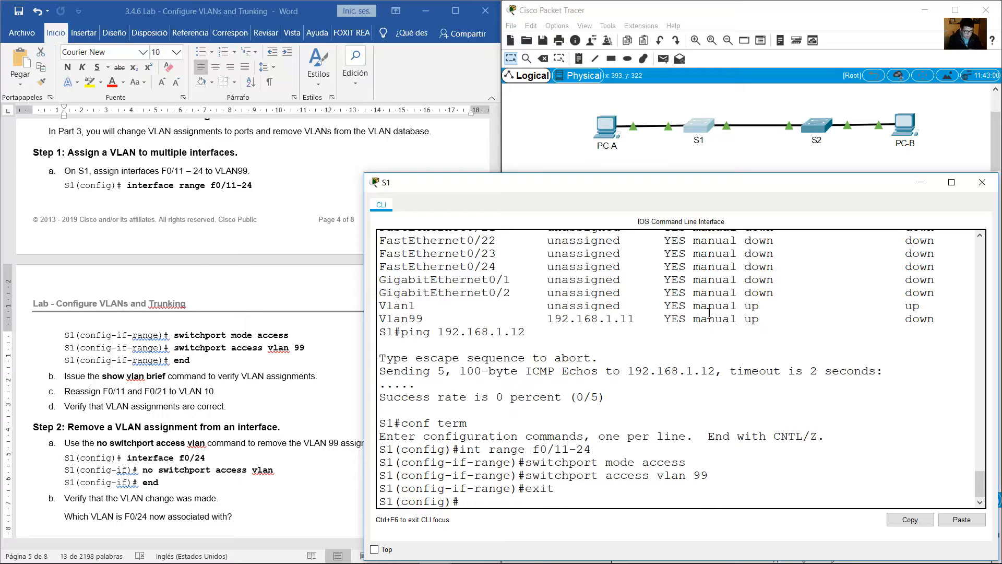
Read lab item b, end configuration mode on S1, and run show vlan brief.
click(189, 335)
scroll(193, 336, down, 2)
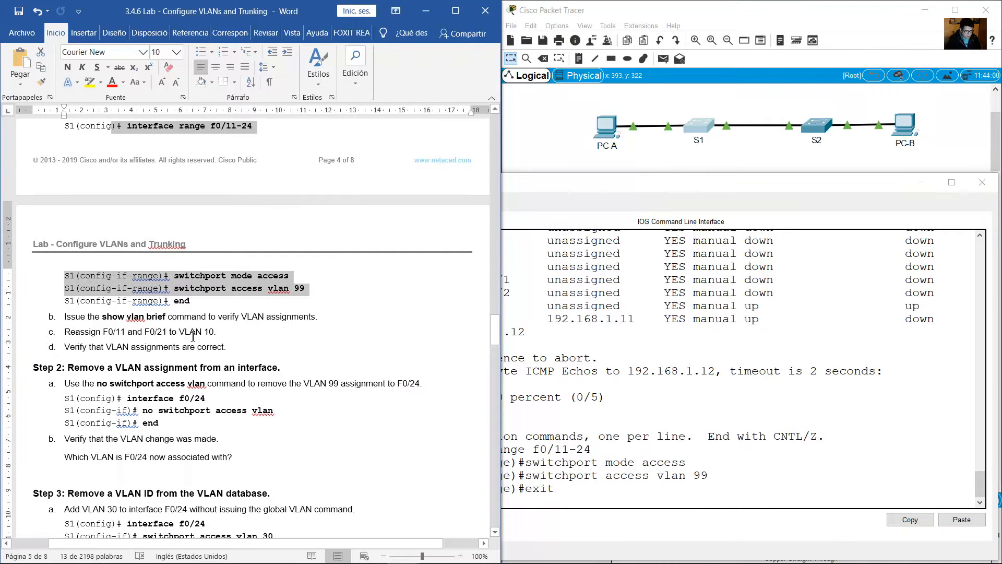
drag(102, 314, 182, 315)
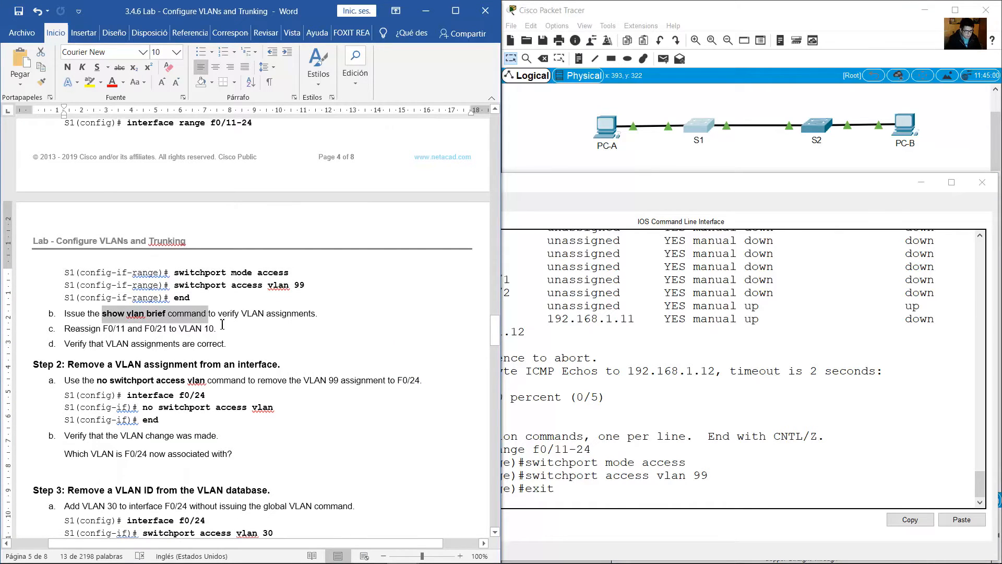
click(696, 504)
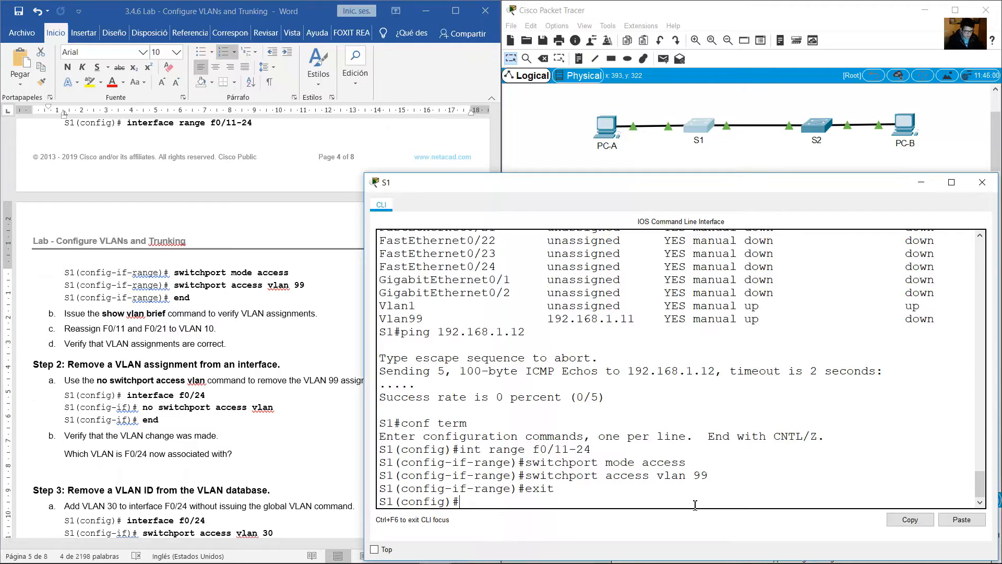
text(end)
key(Return)
key(Return)
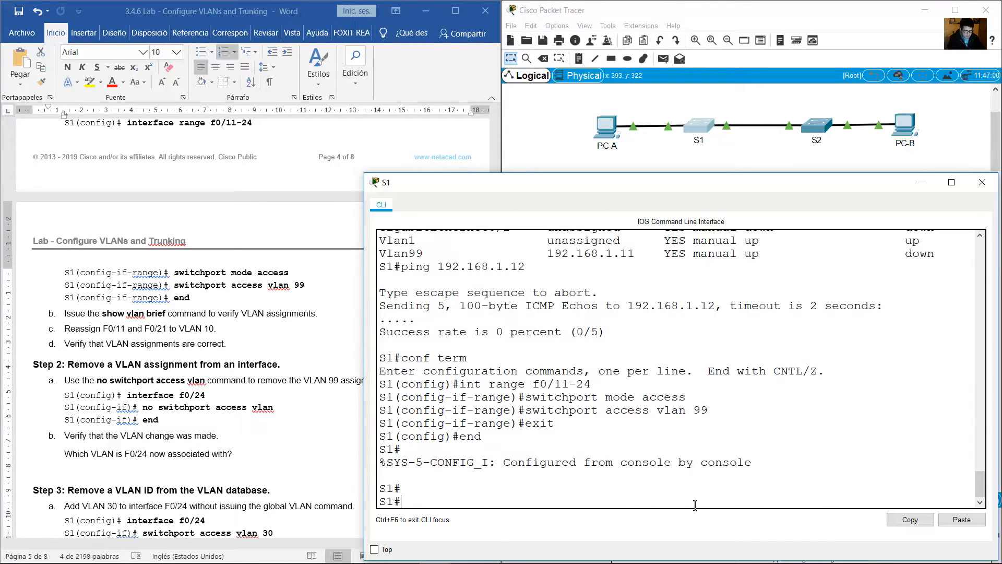
text(show vlan brief)
key(Return)
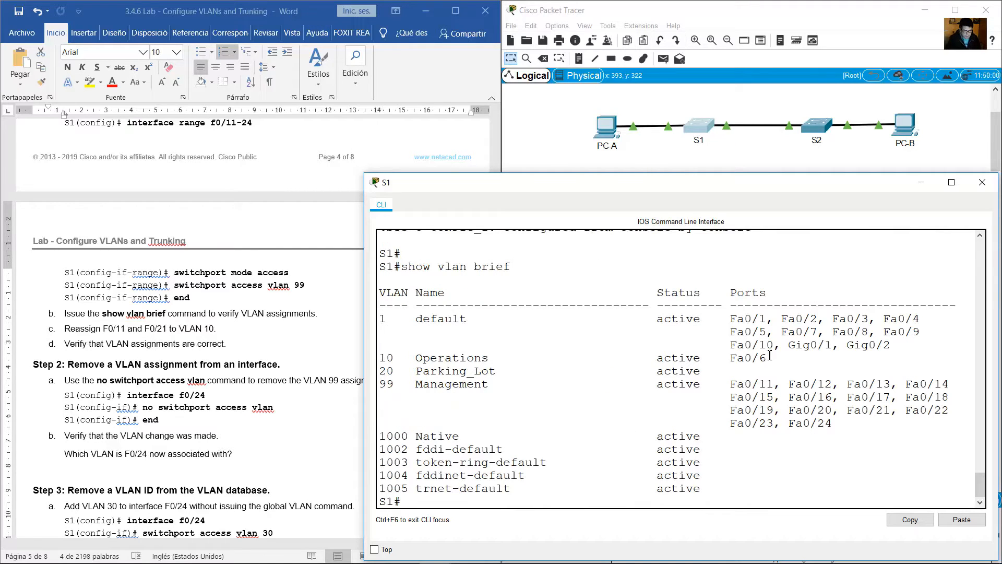
Examine the ports listed for VLAN 10 Operations and VLAN 99 Management in S1's VLAN table.
drag(769, 355, 720, 360)
drag(407, 363, 362, 366)
drag(729, 385, 850, 425)
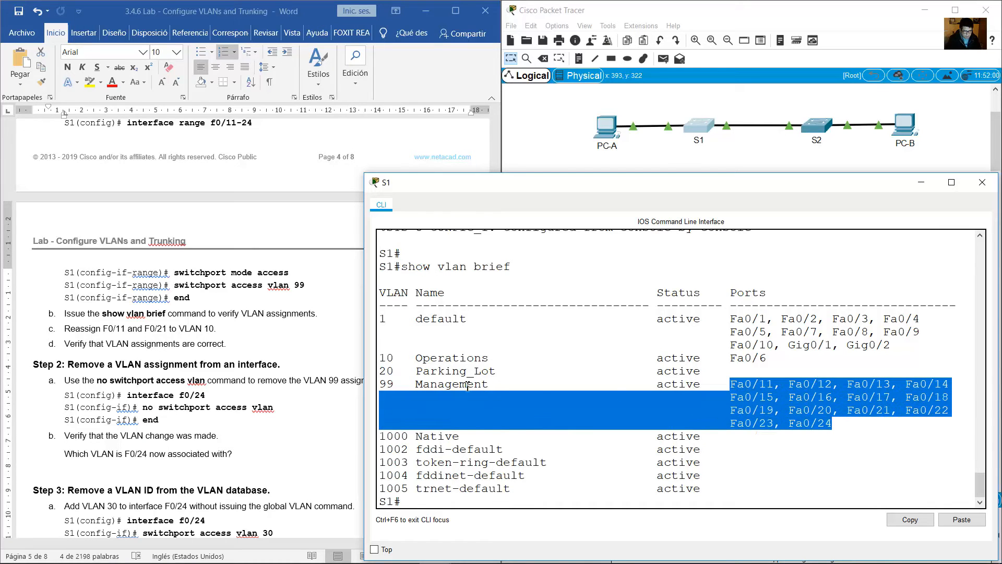
drag(518, 387, 379, 386)
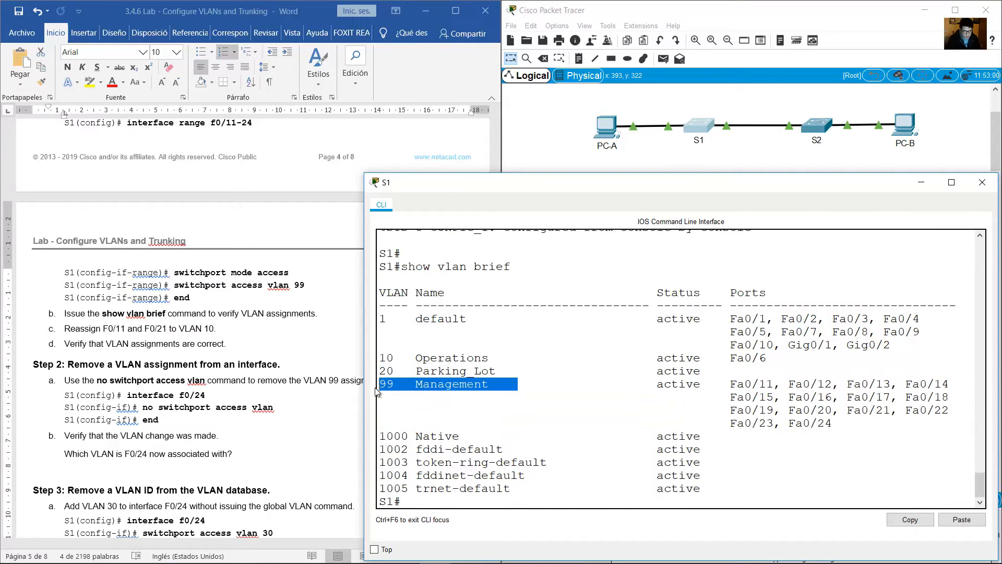
Read lab item c on reassigning F0/11 and F0/21, and select interface range f0/11,f0/21 in S1's configuration mode.
click(155, 425)
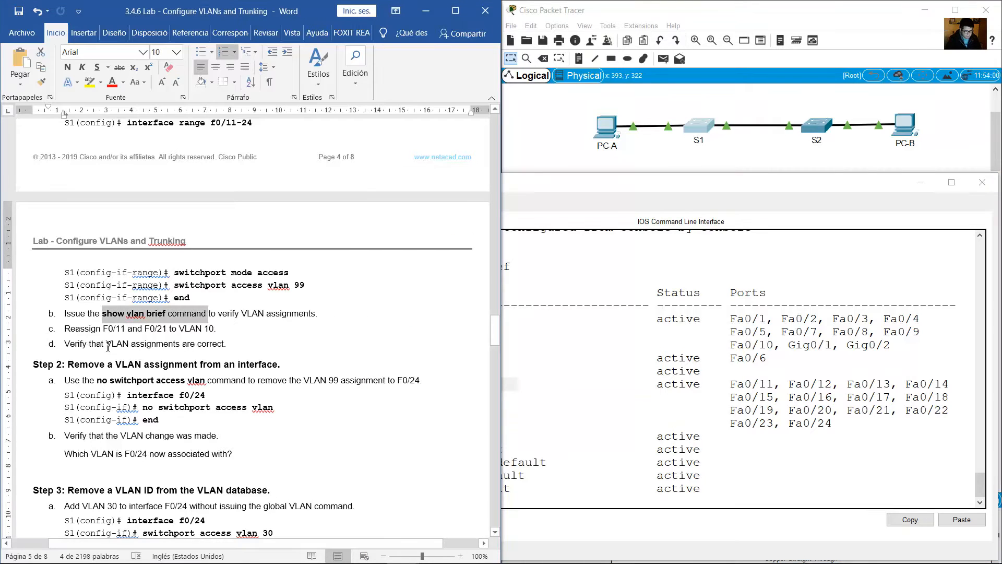
drag(70, 329, 227, 330)
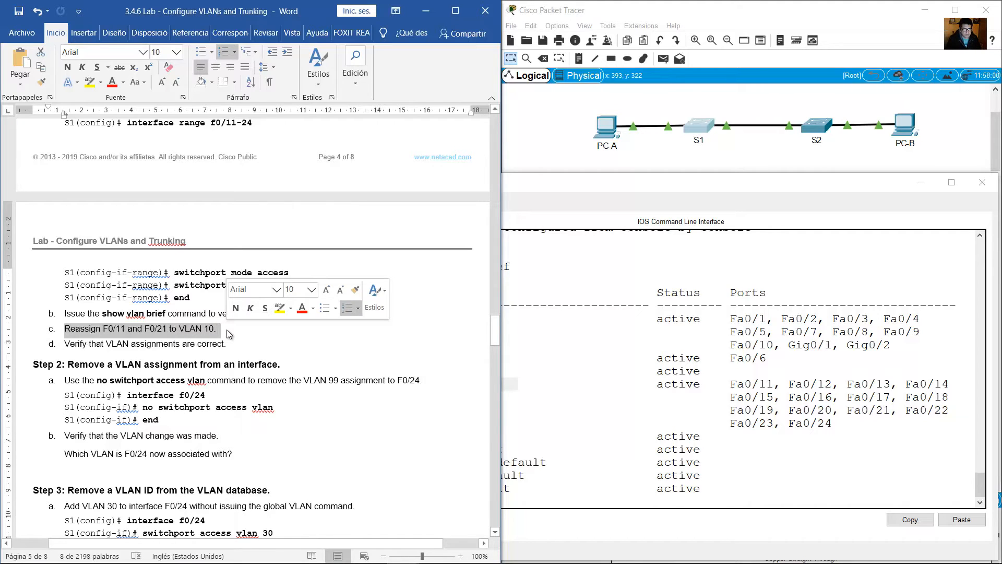
click(616, 462)
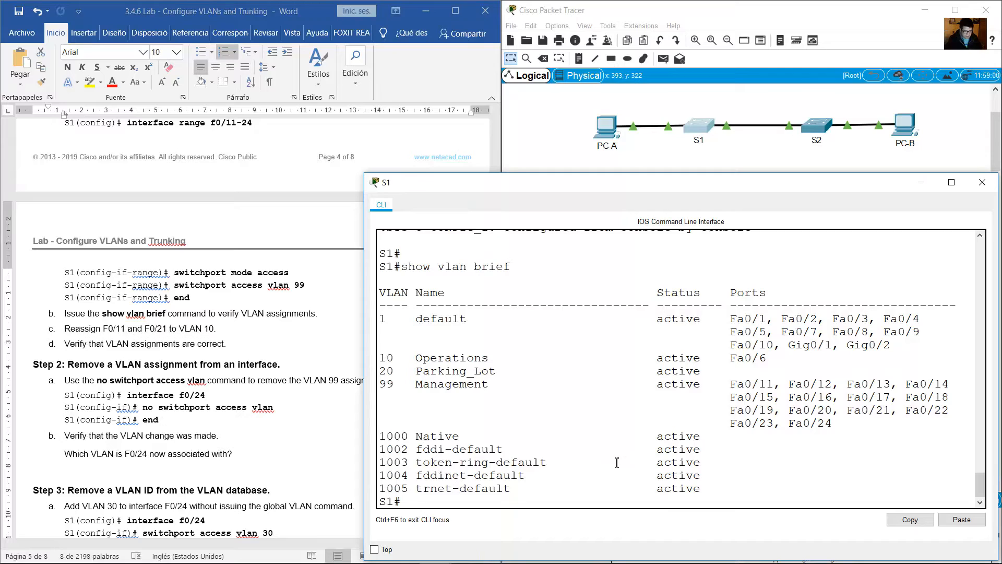
text(conf term)
key(Return)
text(ig)#i)
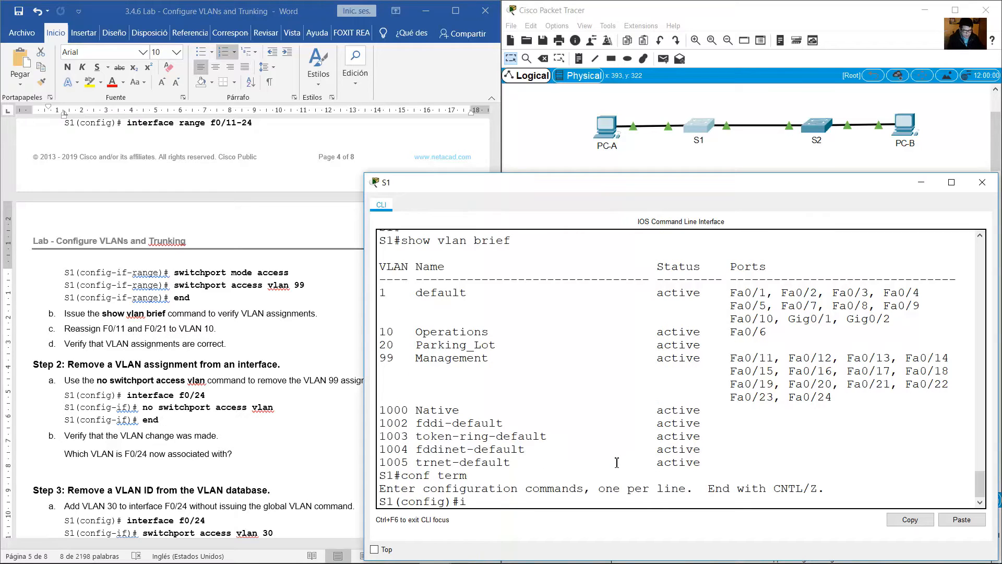
text(nt range f0/11,f0/)
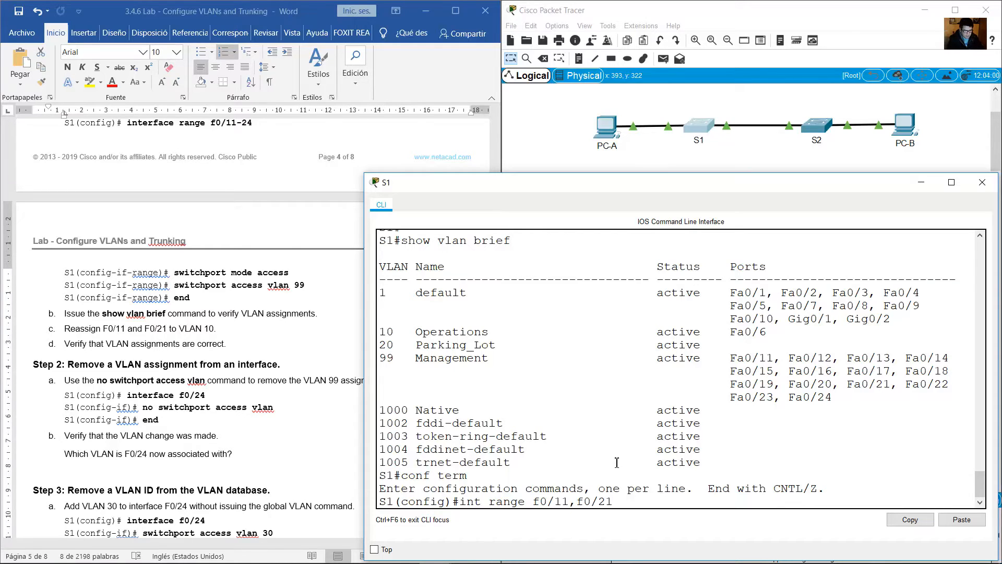
text(21)
key(Return)
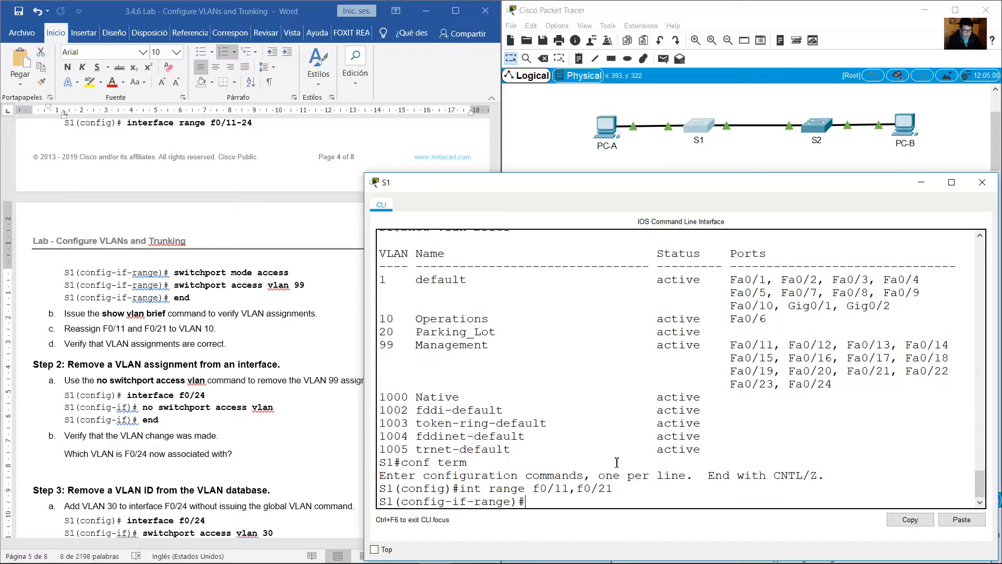
Assign the selected interfaces to VLAN 10 with switchport access vlan 10, and end configuration mode.
text(switchprotrt mode)
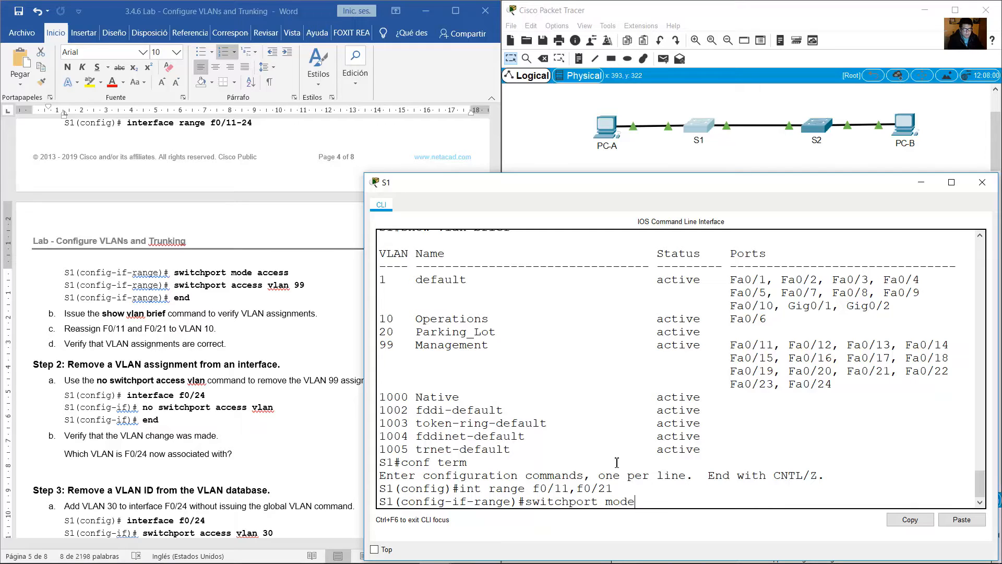
key(BackSpace)
key(BackSpace)
key(BackSpace)
key(BackSpace)
text(access vlan)
key(Return)
text(e)#e)
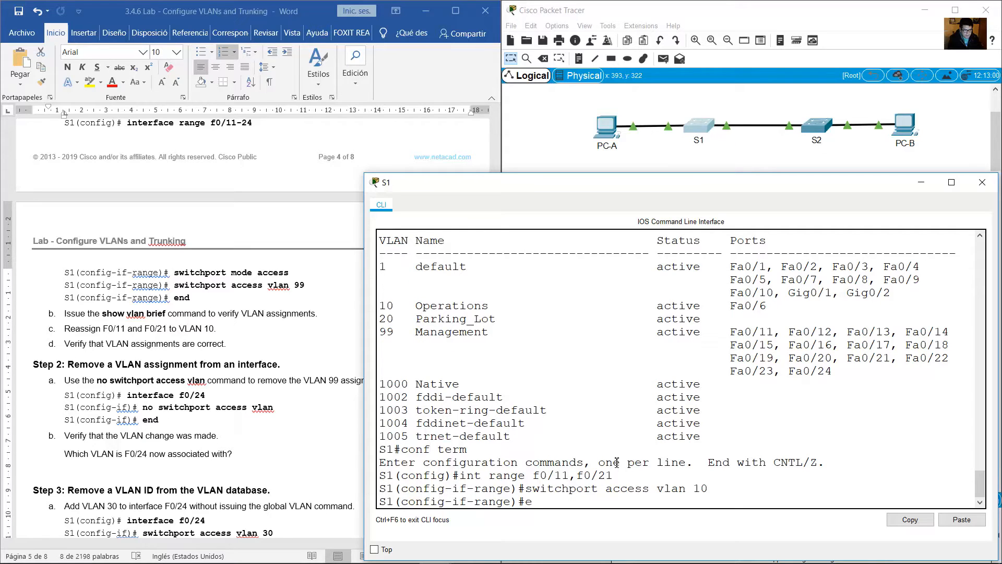
text(nd)
key(Return)
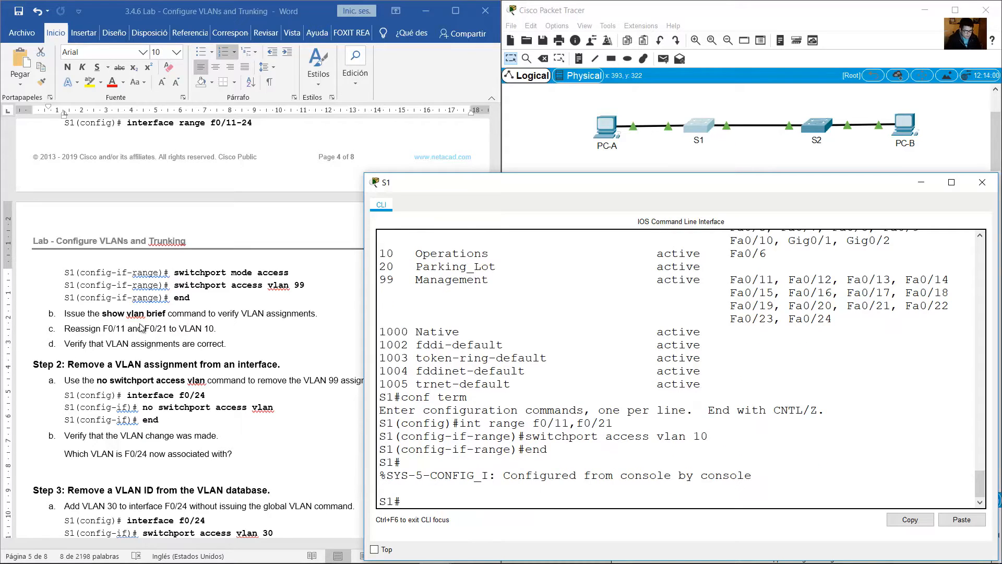
Compare lab item c's VLAN 10 instruction with the switchport access command entered on S1.
click(140, 327)
click(199, 329)
drag(171, 329, 214, 329)
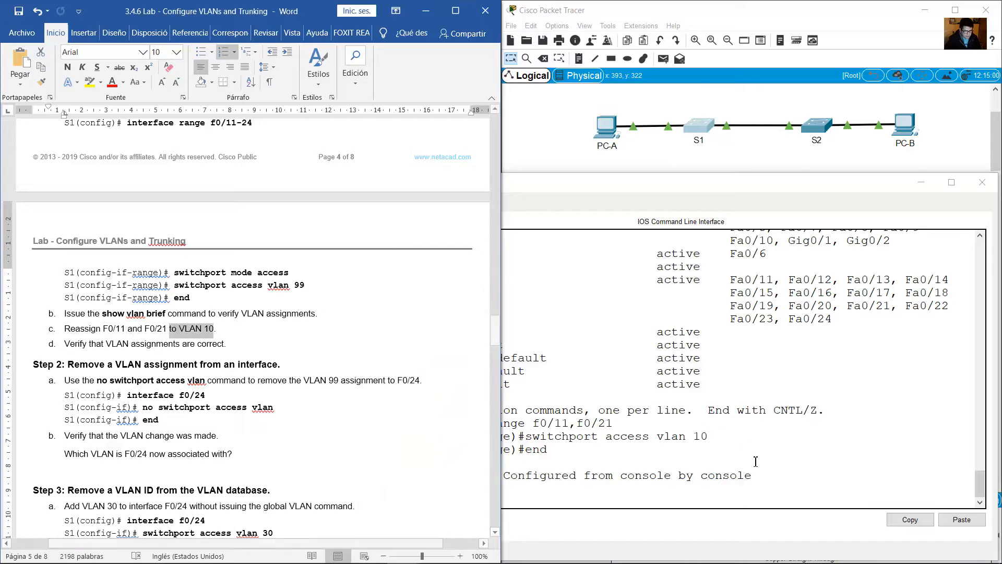
click(697, 438)
drag(664, 438, 734, 439)
Read lab item d, display S1's VLAN table with show vlan brief, and check the ports listed for VLAN 10 Operations.
click(226, 374)
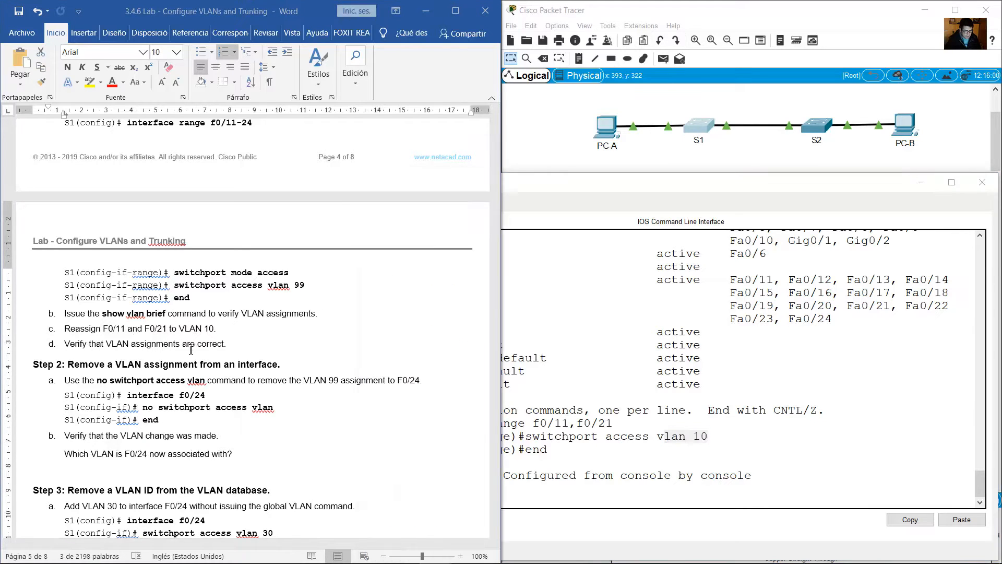
drag(155, 346, 64, 344)
click(702, 386)
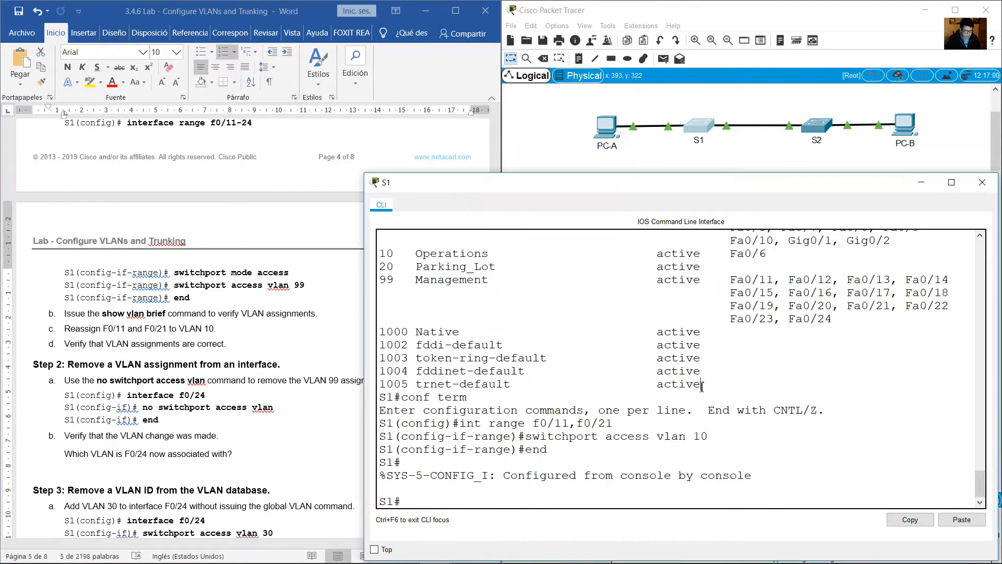
key(Up)
key(Up)
key(Return)
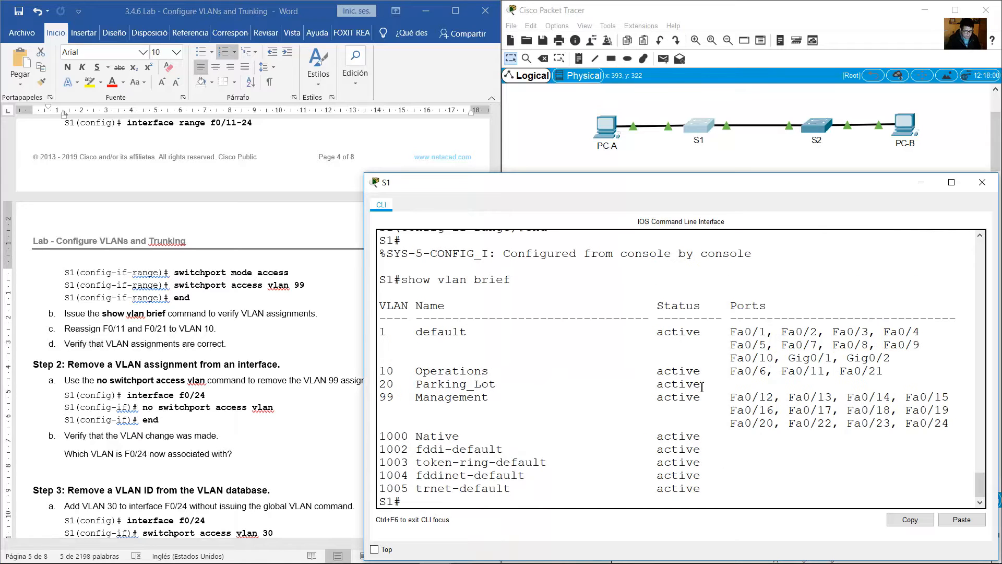
drag(736, 370, 883, 370)
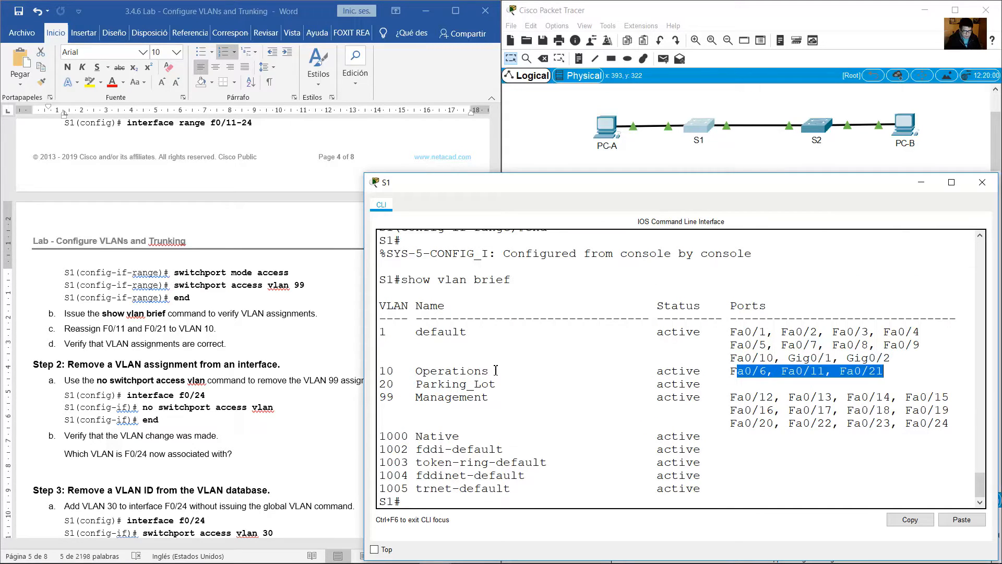
drag(495, 370, 376, 370)
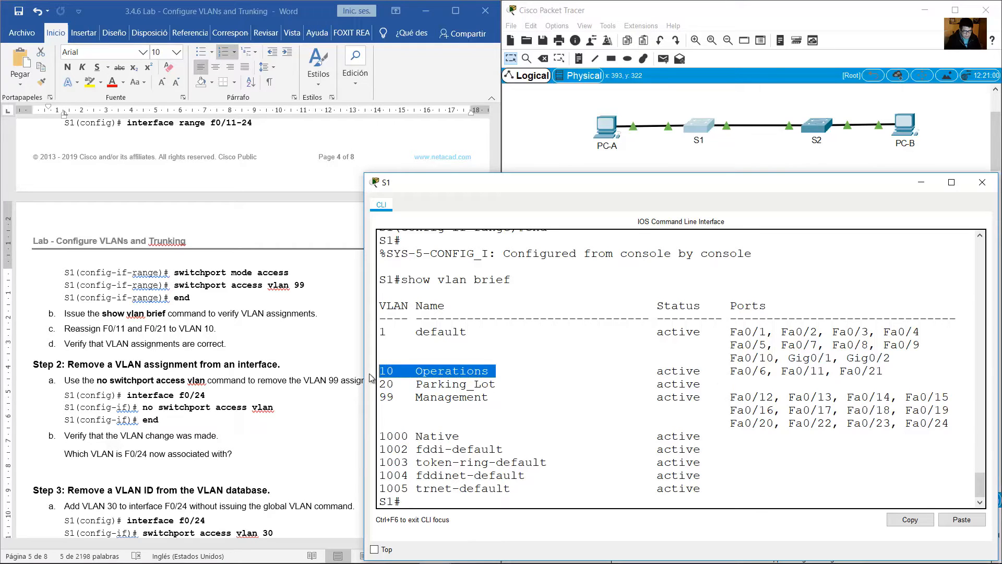
Read lab Step 2 item a on removing the VLAN 99 assignment from F0/24 and its interface command.
click(269, 362)
scroll(269, 359, down, 6)
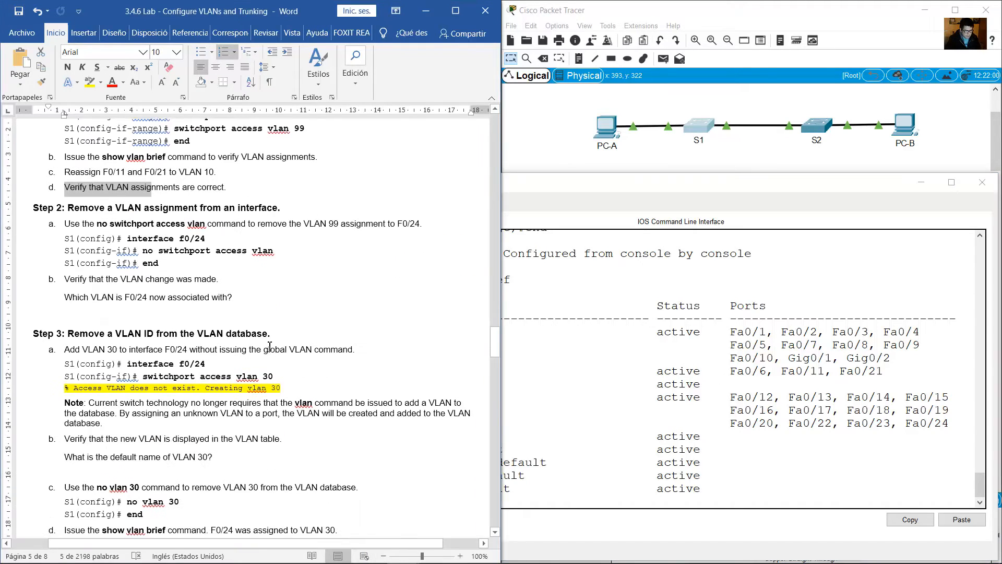
drag(102, 179, 280, 179)
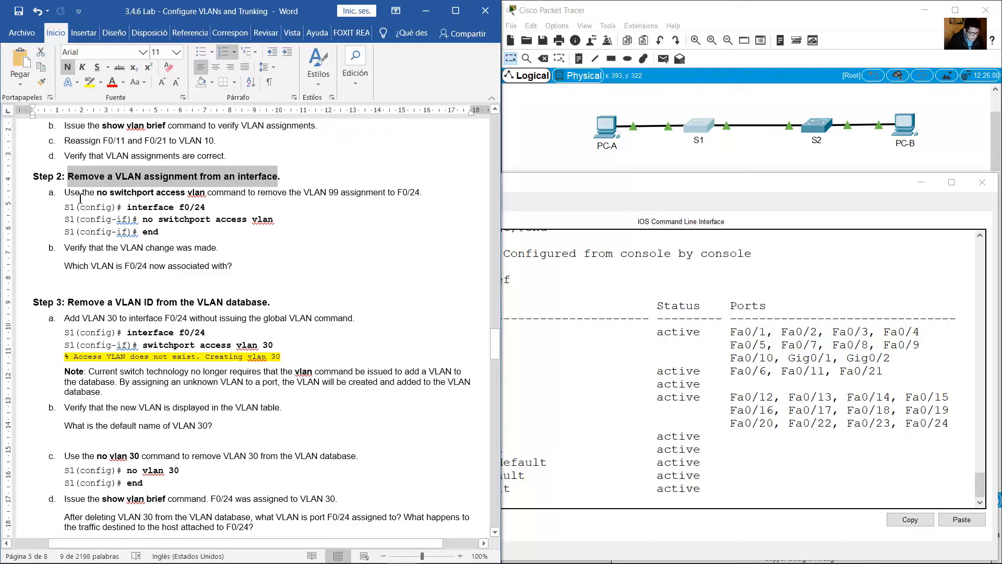
drag(76, 197, 427, 195)
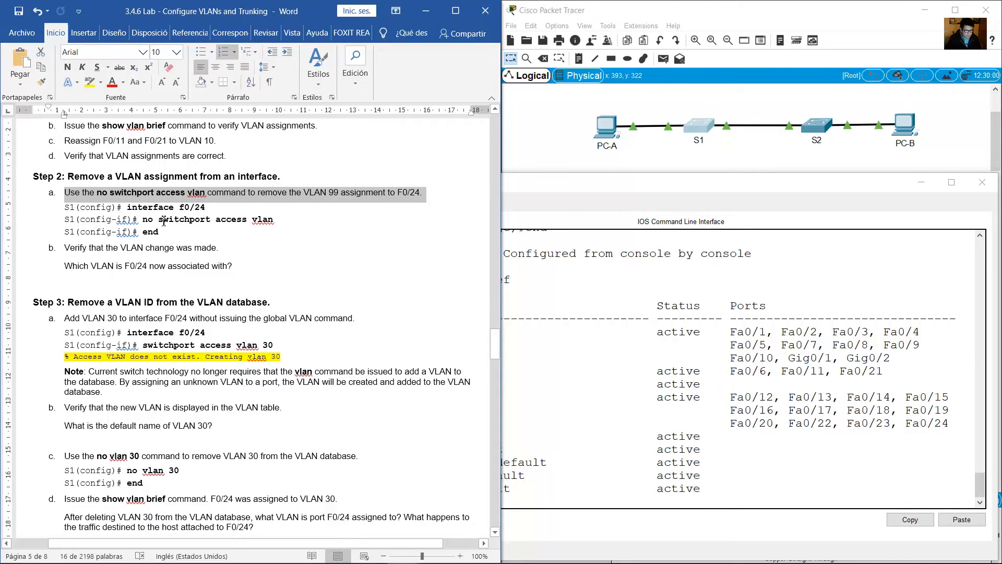
drag(138, 209, 205, 208)
Remove the access VLAN assignment from S1's interface f0/24 with no switchport access vlan, and end configuration mode.
click(629, 429)
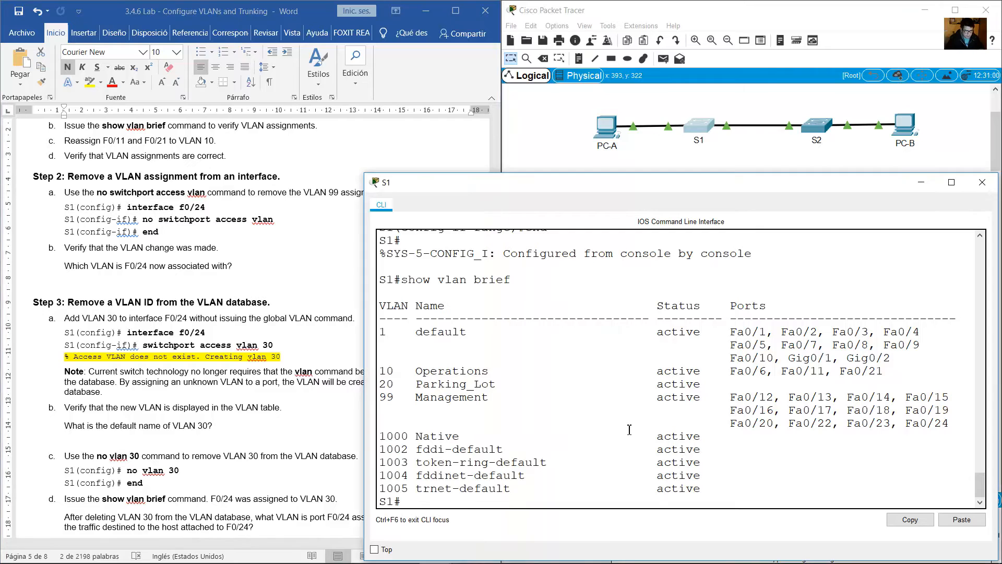
text(conf term)
key(Return)
text(int )
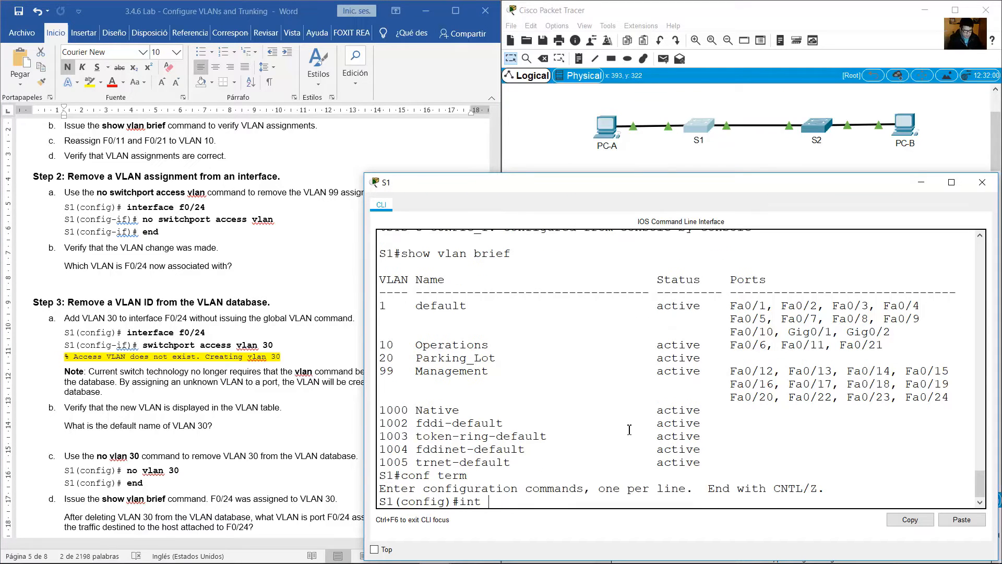
text(f0/24)
key(Return)
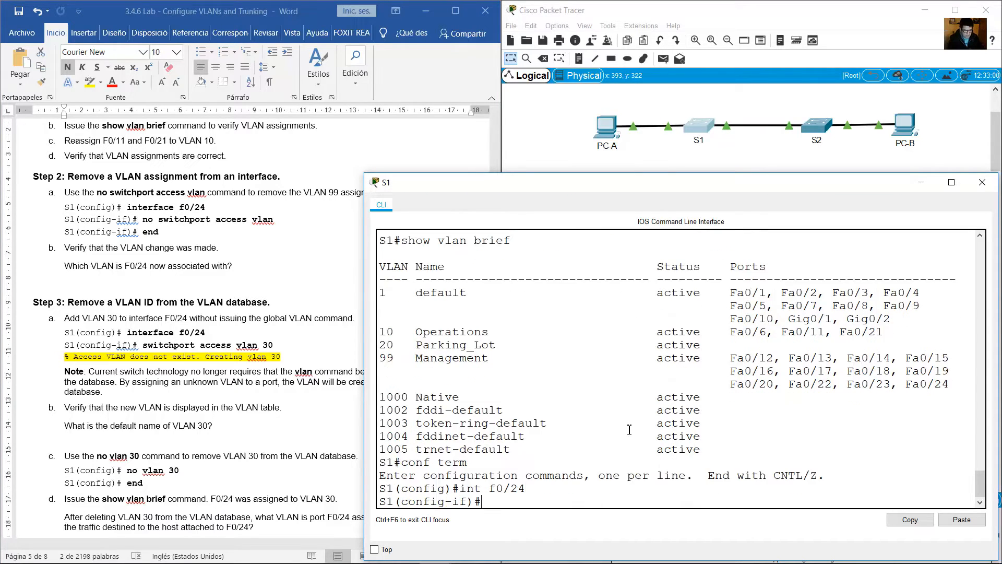
text(no switchport acces)
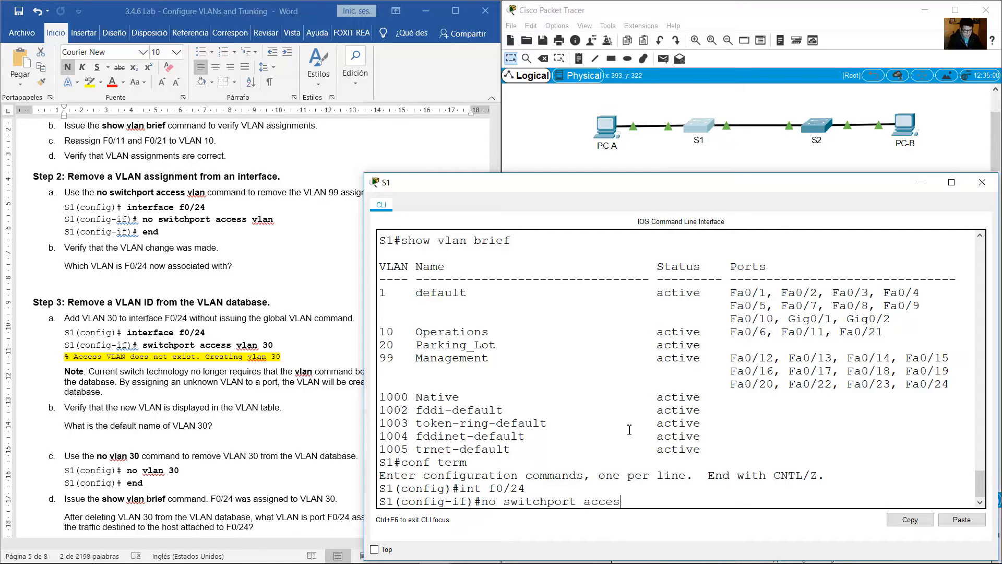
text(s vlan)
key(Return)
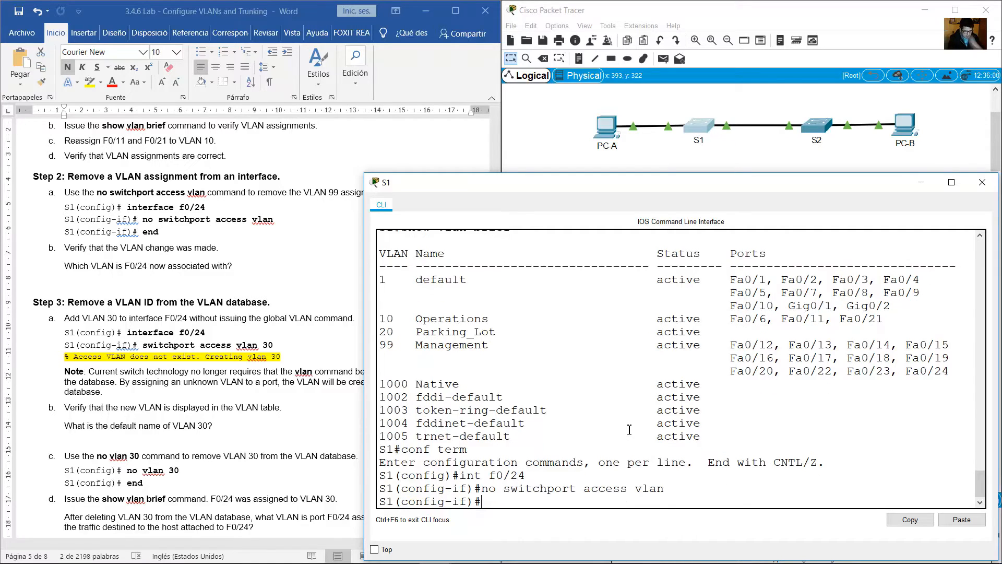
text(end)
key(Return)
key(Return)
key(Return)
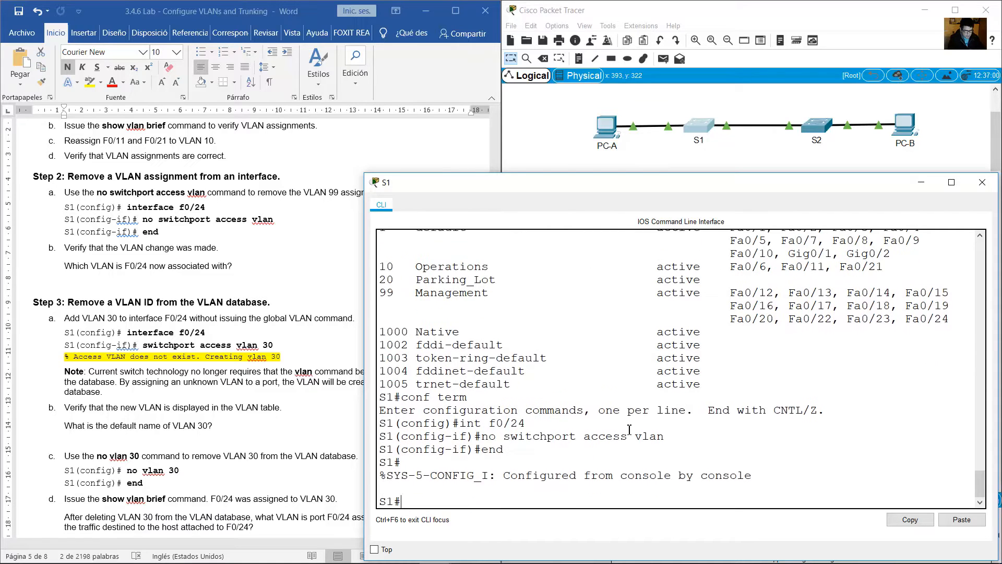
Display S1's VLAN table with show vlan brief and look for Fa0/24 among the VLAN 99 and VLAN 1 ports.
key(Up)
key(Up)
key(Return)
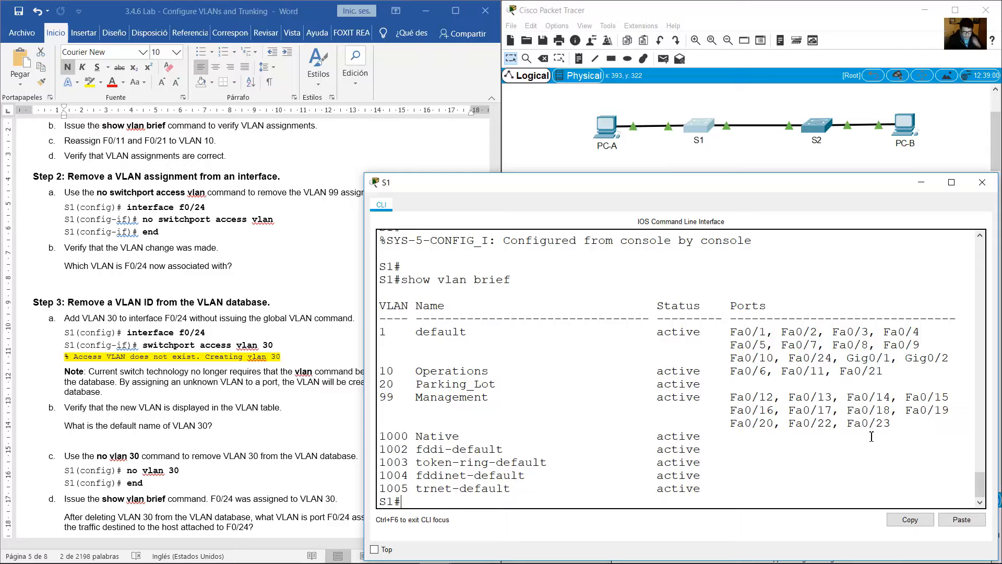
drag(897, 429, 725, 396)
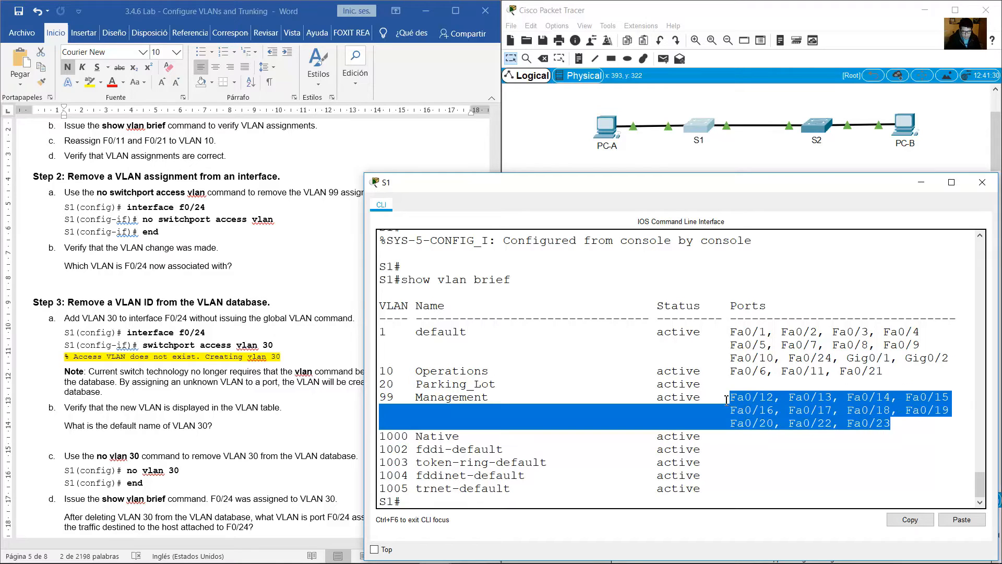
click(503, 402)
drag(382, 400, 499, 399)
click(861, 357)
drag(831, 359, 792, 359)
drag(470, 336, 380, 333)
Read the lab question on which VLAN F0/24 is now associated with, and look up the answer in S1's VLAN table.
click(216, 358)
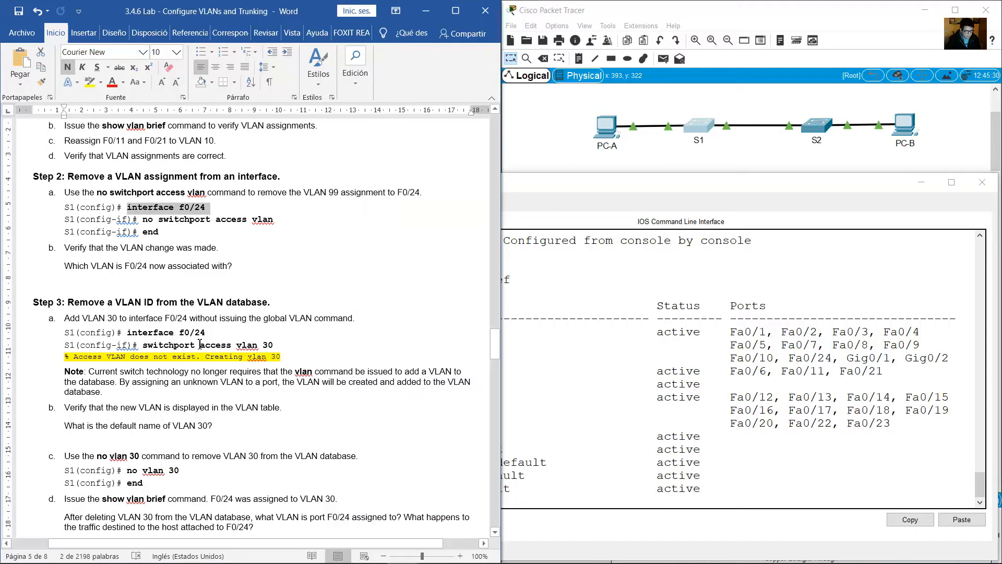
scroll(202, 347, down, 3)
click(72, 197)
drag(76, 206, 236, 205)
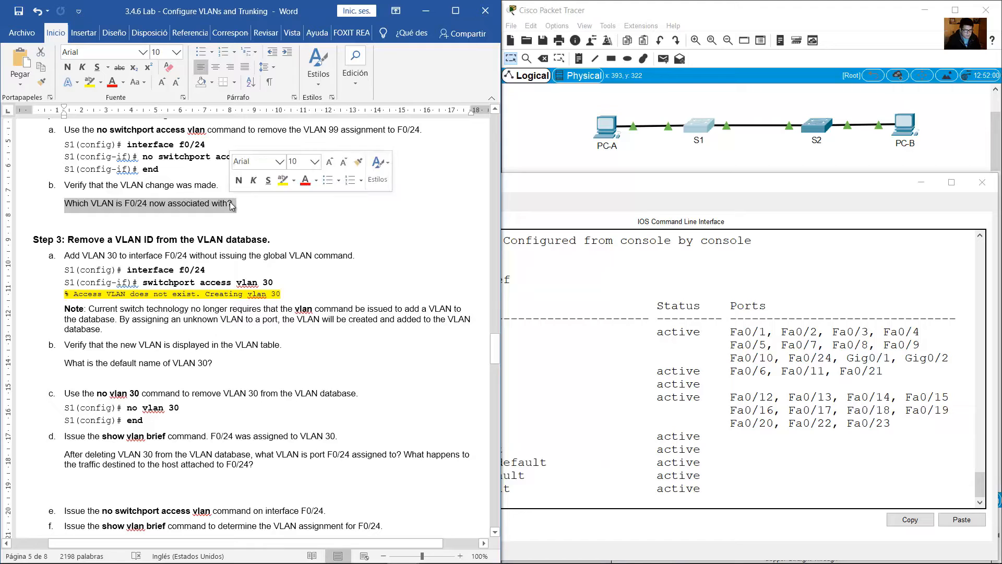
click(621, 358)
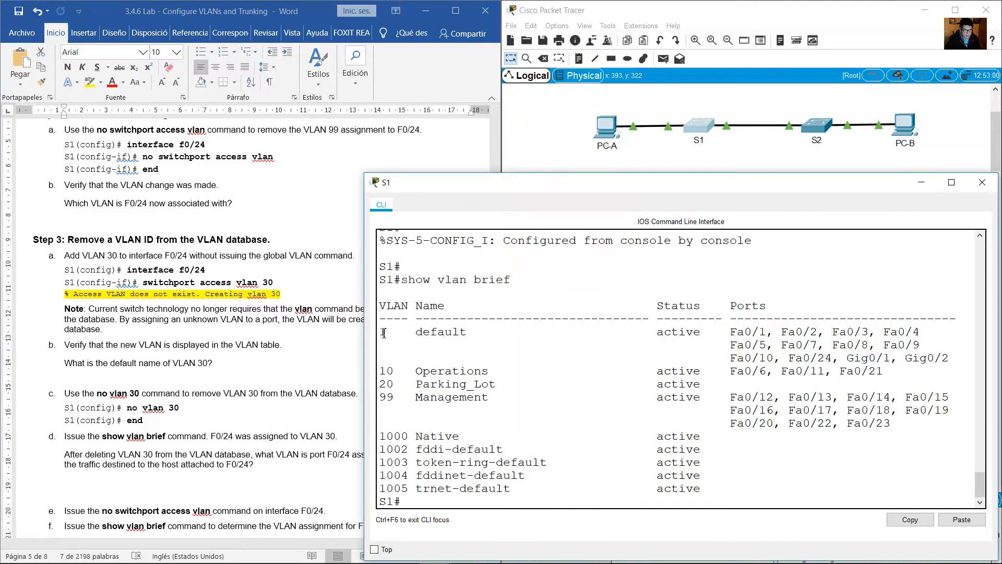
drag(382, 332, 708, 337)
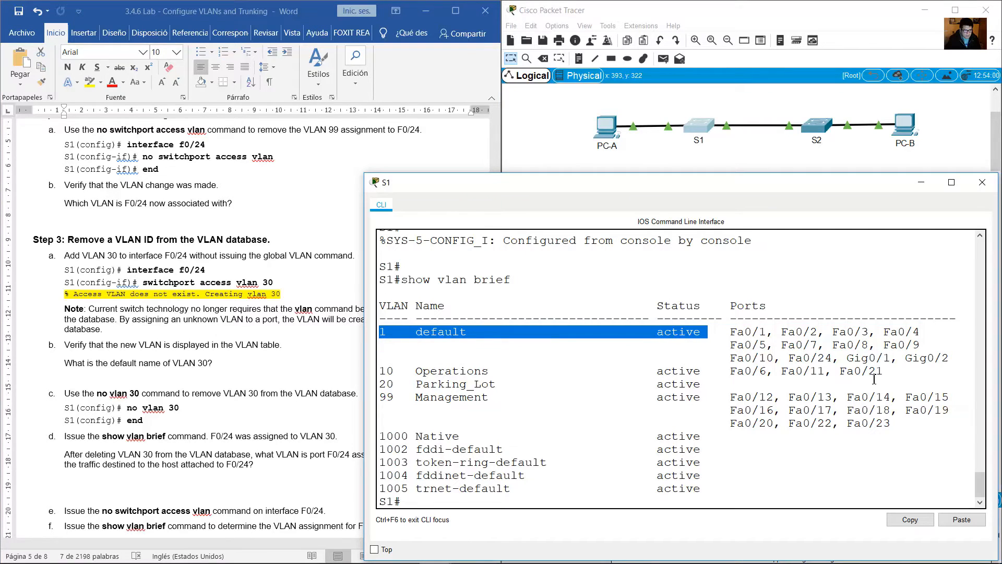
drag(831, 357, 774, 357)
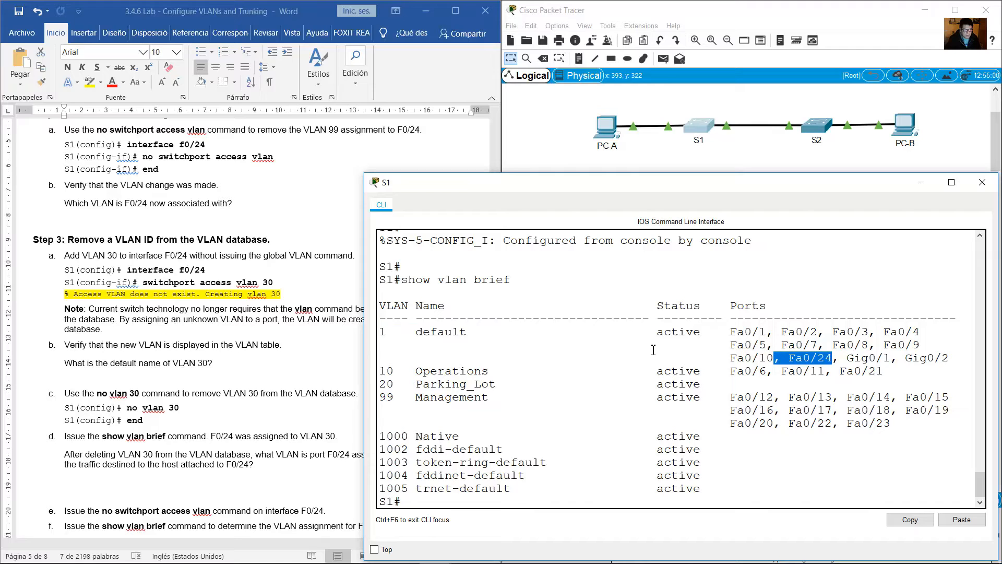
Read lab Step 3 item a on adding VLAN 30 to interface F0/24 without the global VLAN command.
click(277, 348)
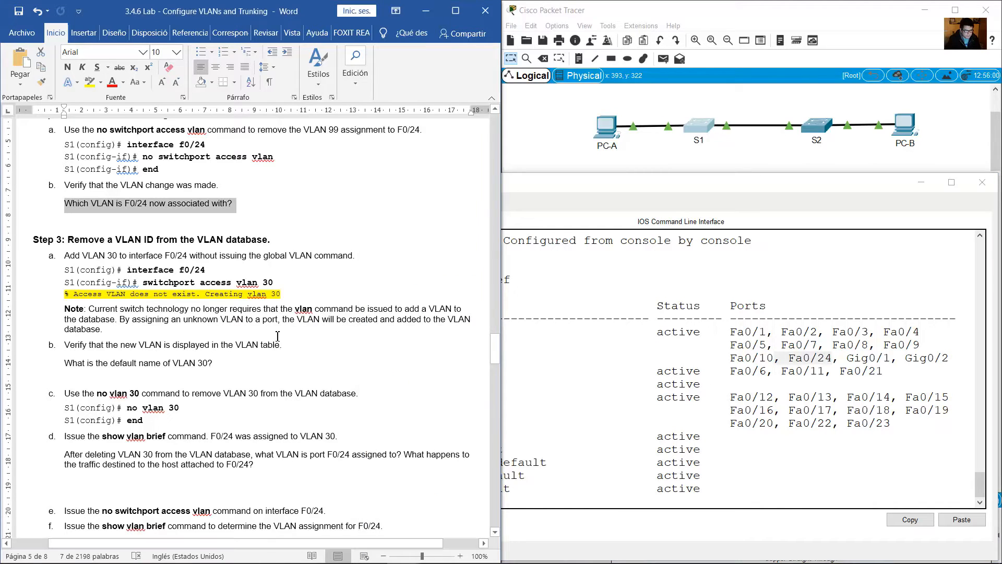
scroll(276, 338, down, 2)
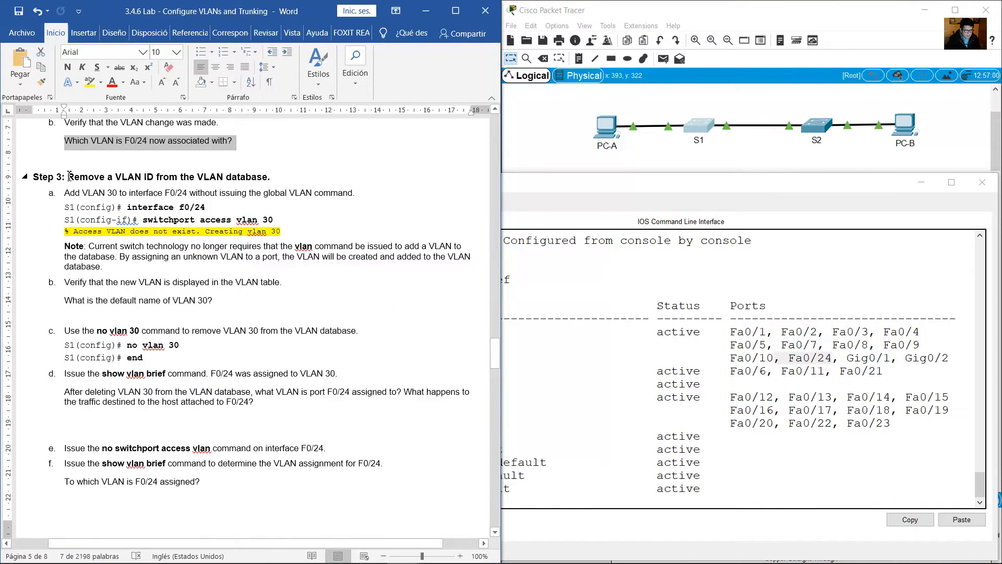
drag(70, 174, 253, 187)
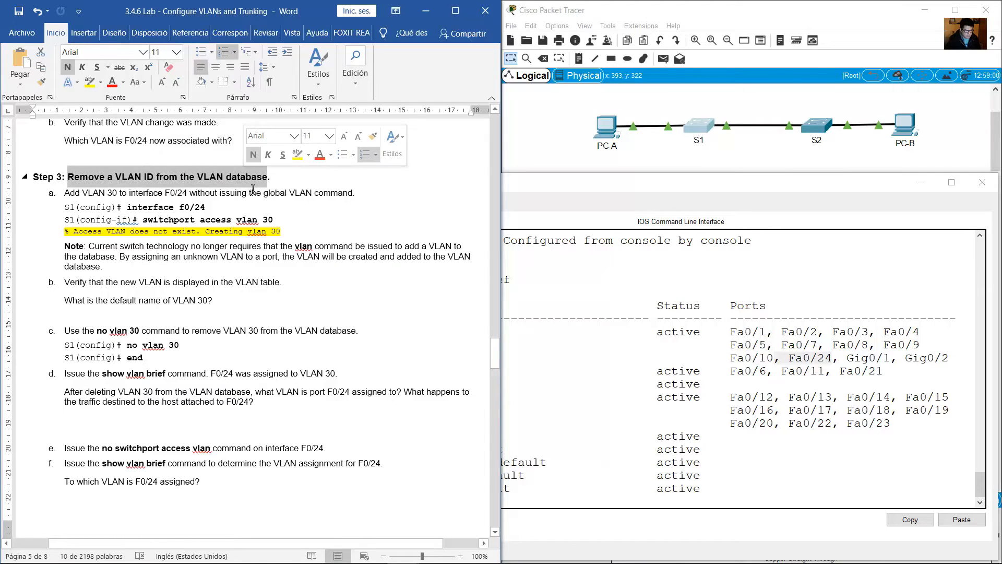
drag(64, 192, 340, 194)
Assign S1's interface f0/24 to VLAN 30 with switchport access vlan 30 from configuration mode.
click(649, 436)
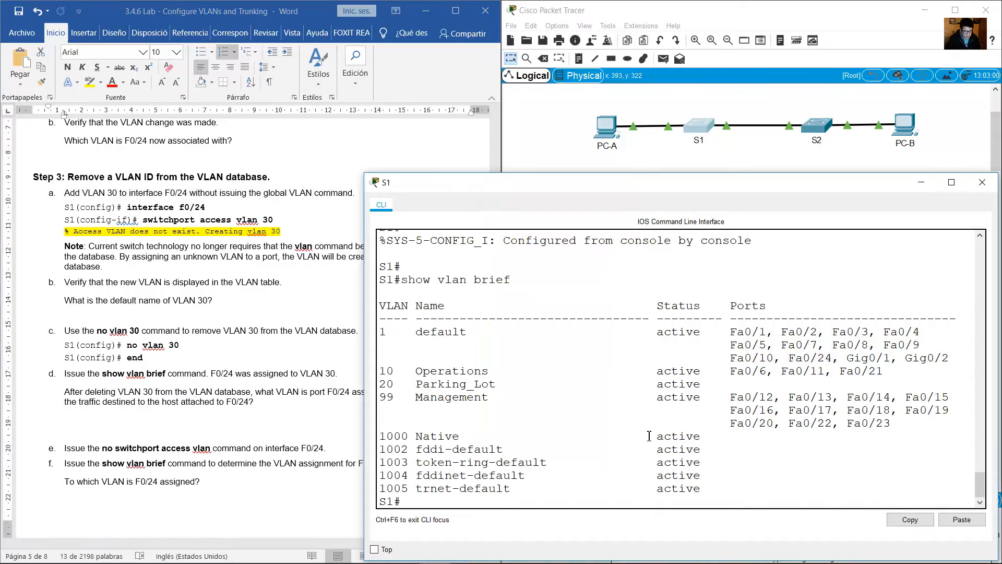
text(conf term)
key(Return)
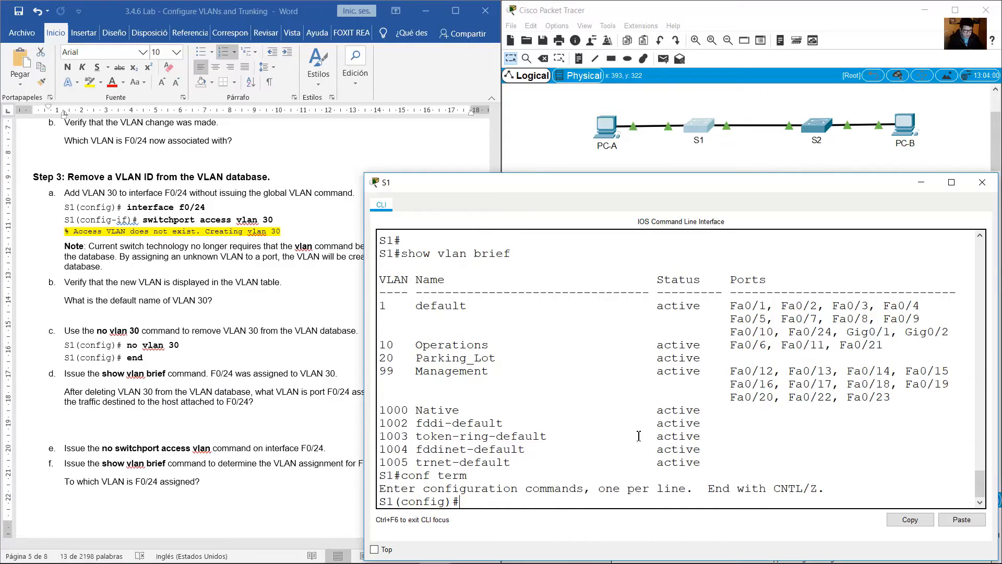
text(int f0/24)
key(Return)
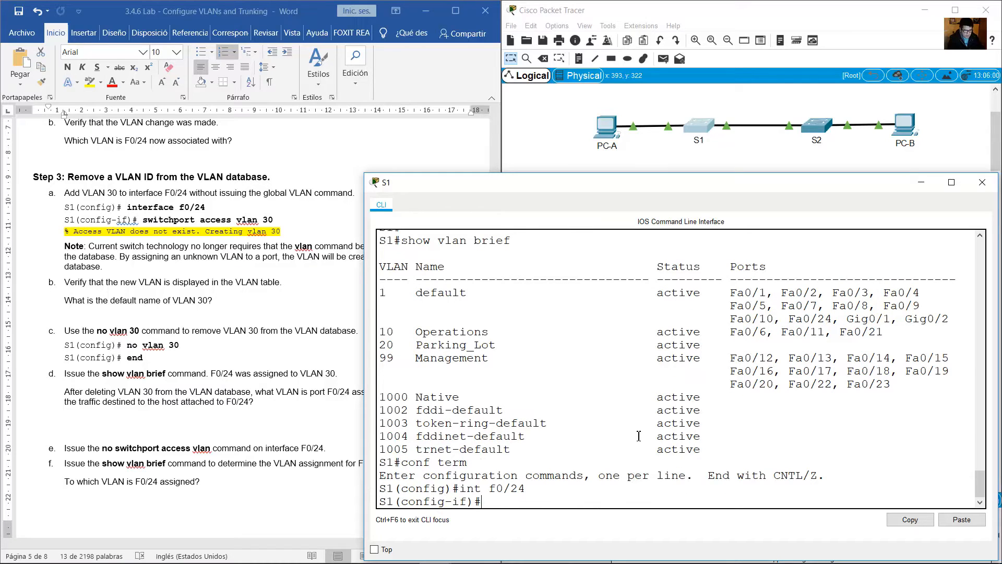
text(switchport access vlan )
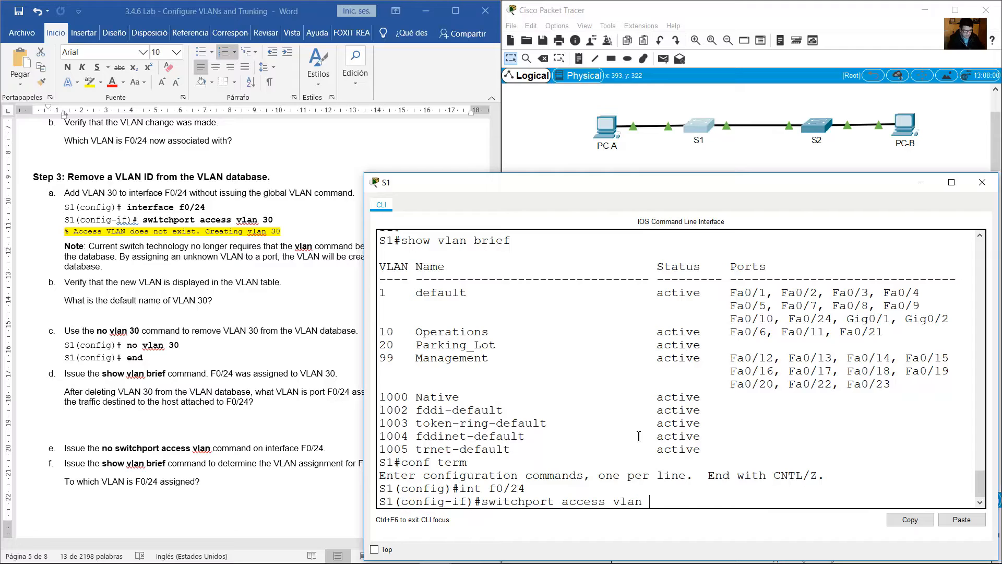
text(30)
key(Return)
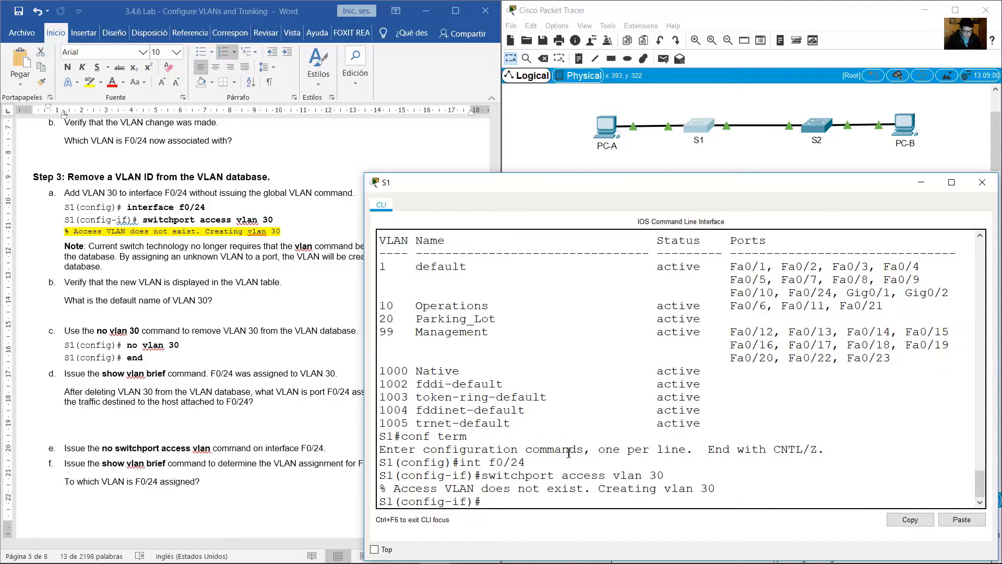
Examine S1's response to the VLAN 30 command, and read the lab's note on automatic VLAN creation and item b.
drag(401, 488, 718, 490)
click(574, 506)
click(196, 305)
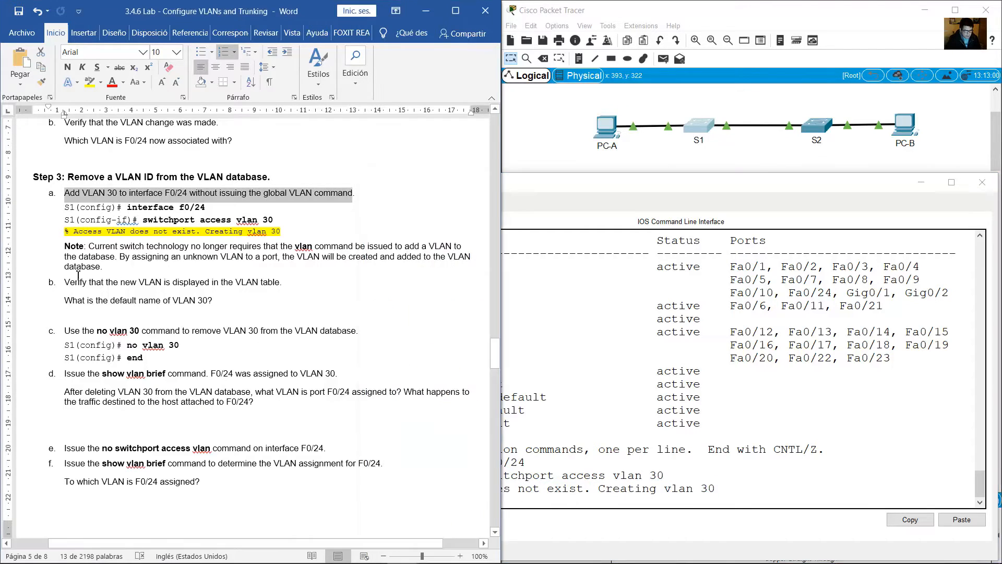
drag(110, 245, 308, 271)
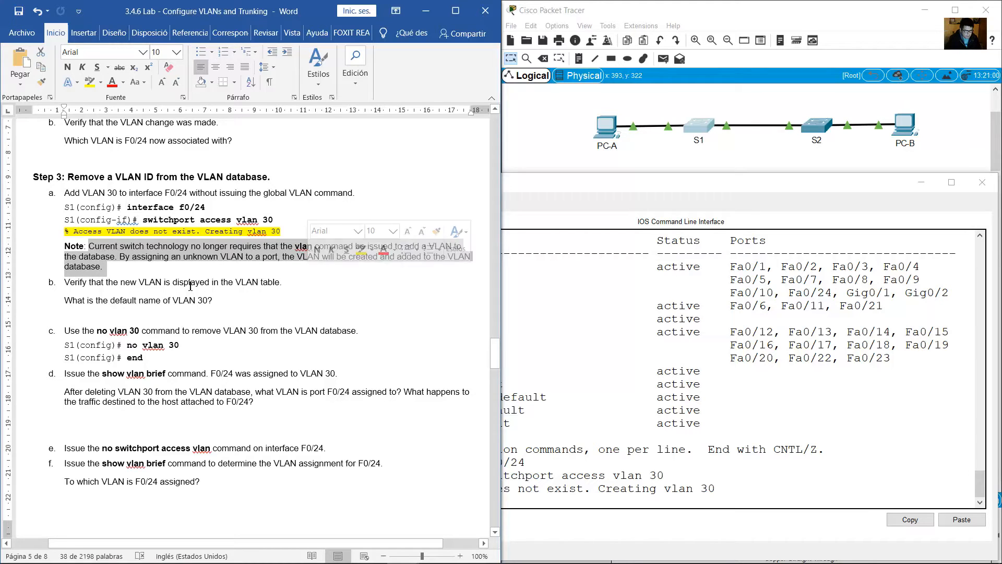
drag(89, 286, 279, 287)
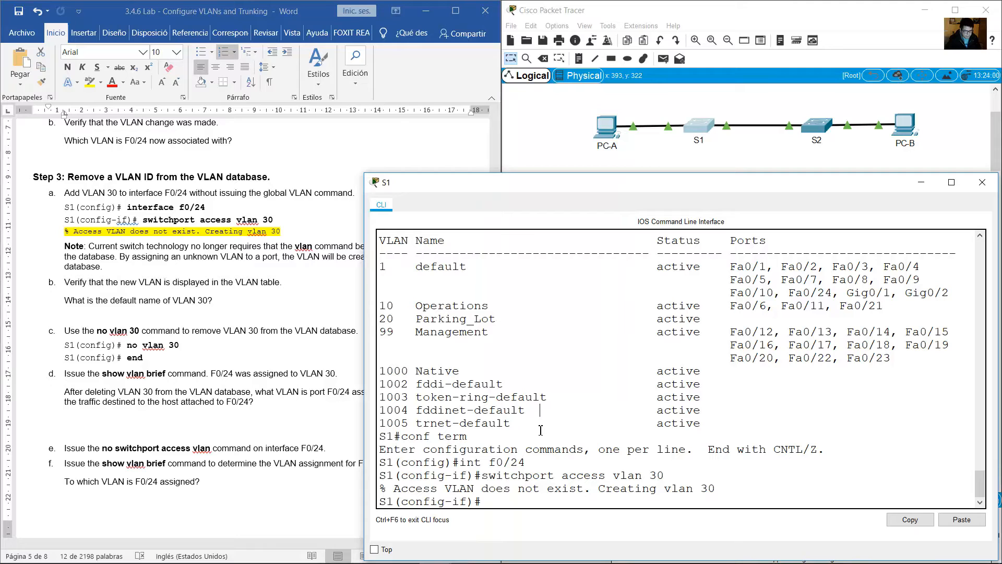
End configuration mode on S1, display the VLAN table with show vlan brief, and examine the VLAN 30 entry's name.
text(end)
key(Return)
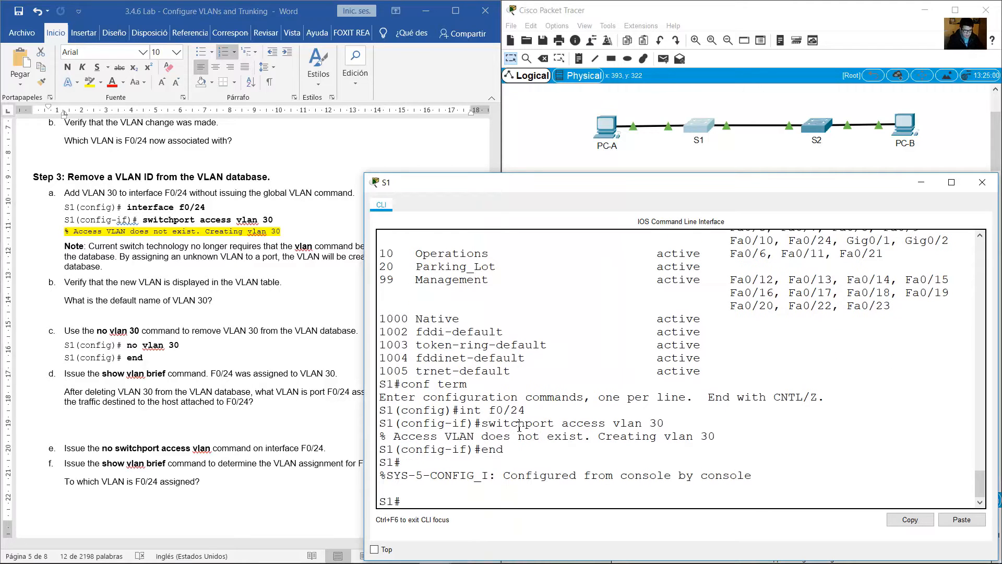
key(Up)
key(Up)
key(Return)
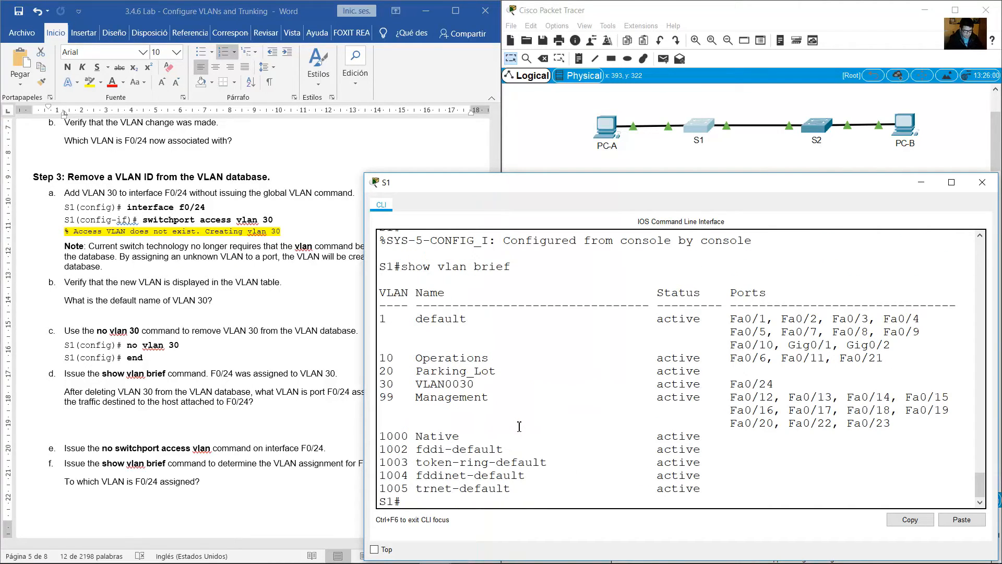
drag(386, 383, 490, 386)
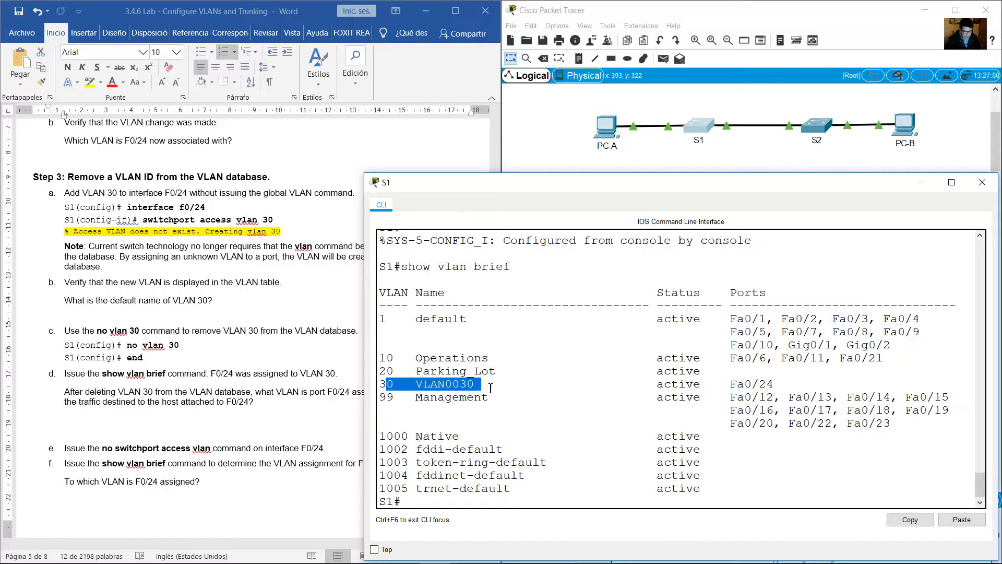
Read lab item b and its question on VLAN 30's default name, and examine the VLAN 30 entry in S1's table.
click(209, 289)
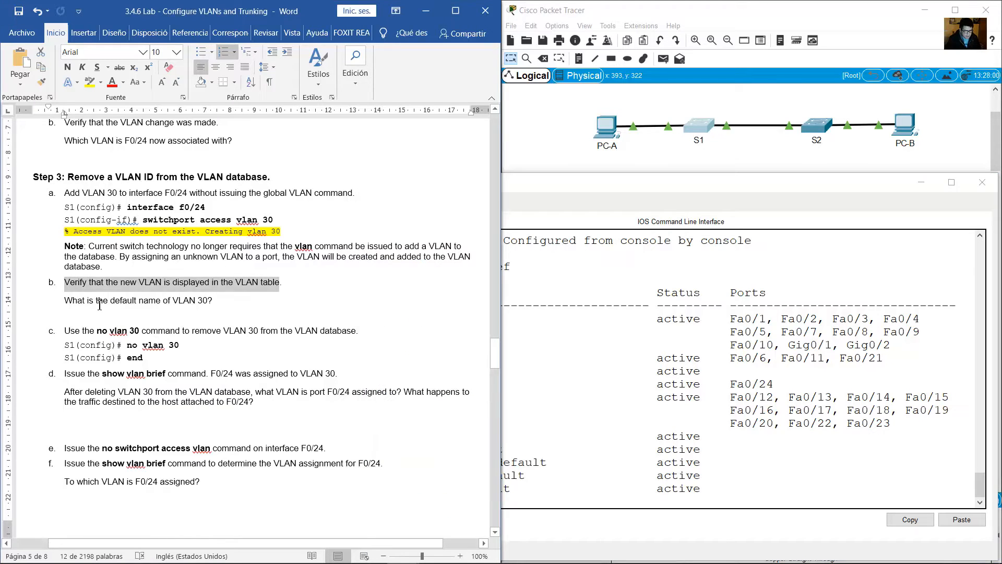
drag(86, 305, 211, 305)
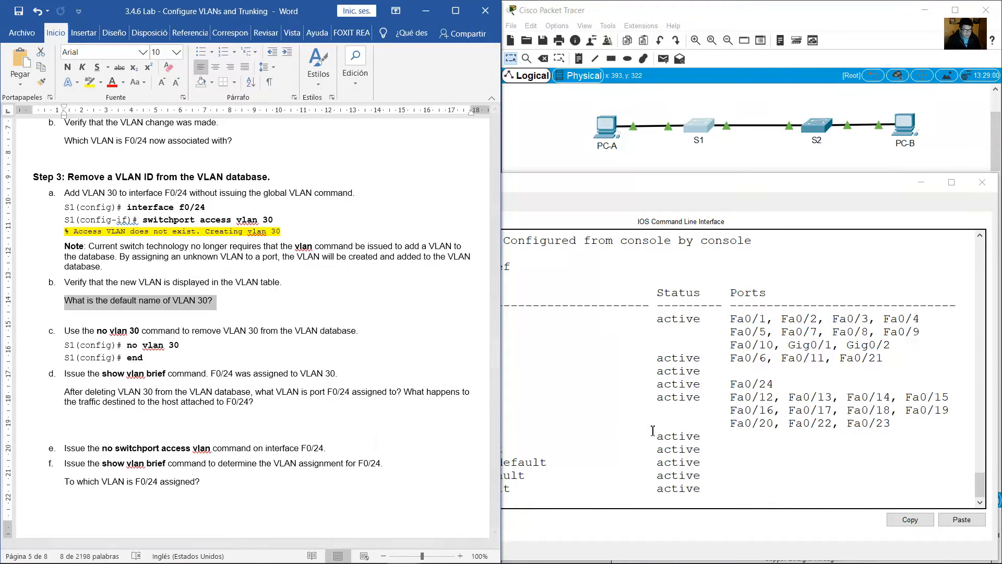
click(557, 440)
drag(415, 387, 493, 381)
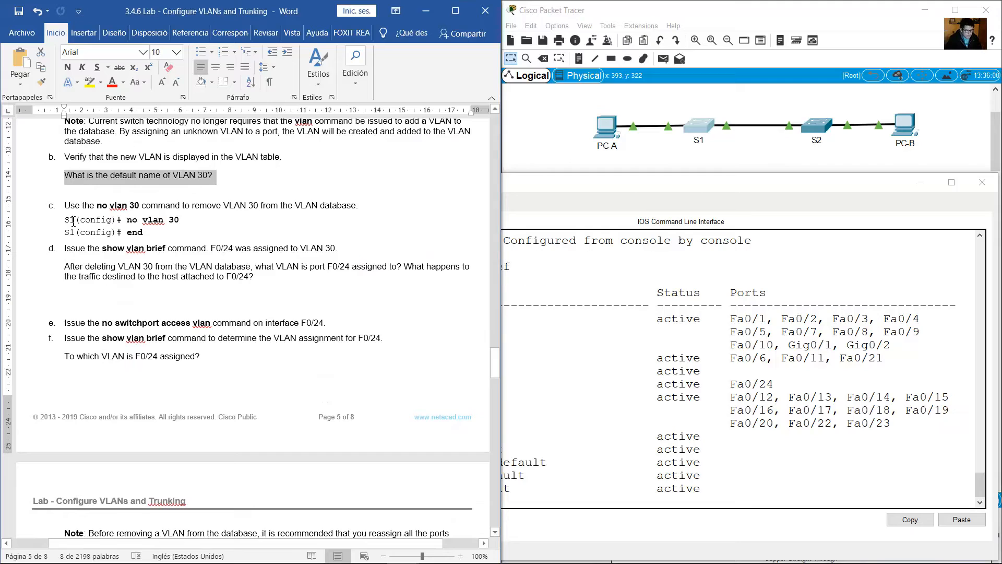
Following lab item c, remove VLAN 30 from S1's VLAN database with no vlan 30 in global configuration mode.
drag(65, 205, 358, 208)
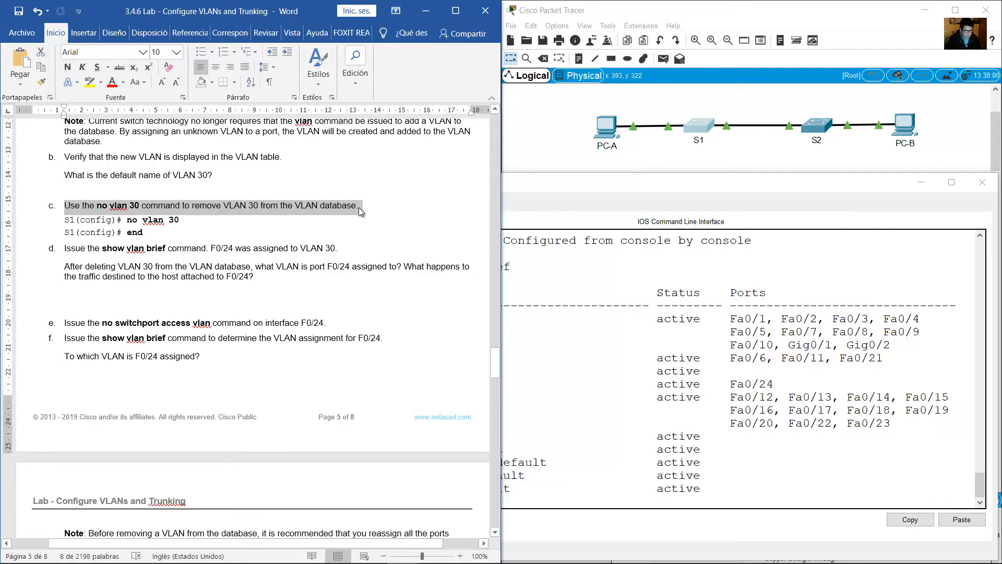
click(652, 372)
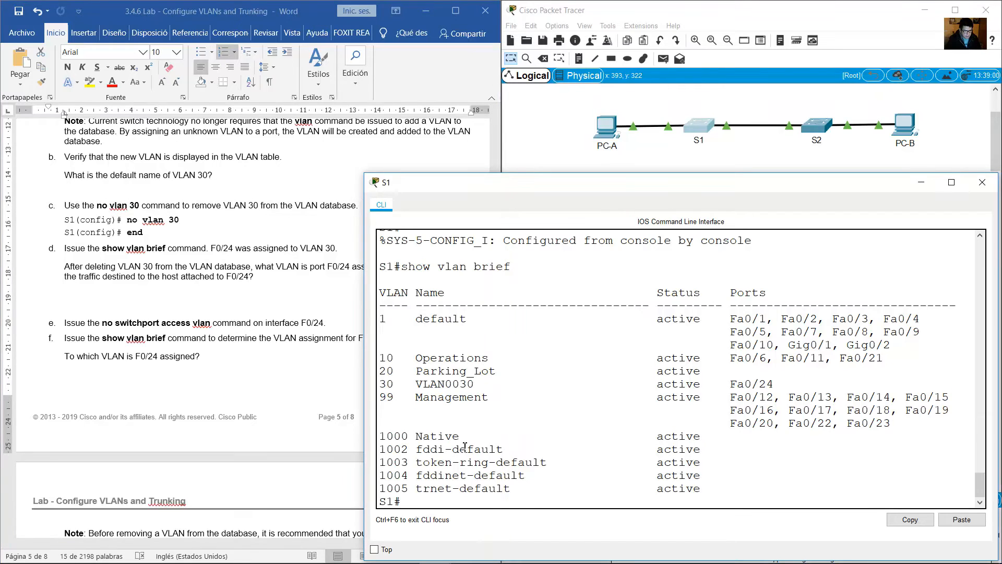
drag(126, 219, 64, 220)
click(600, 410)
text(conf term)
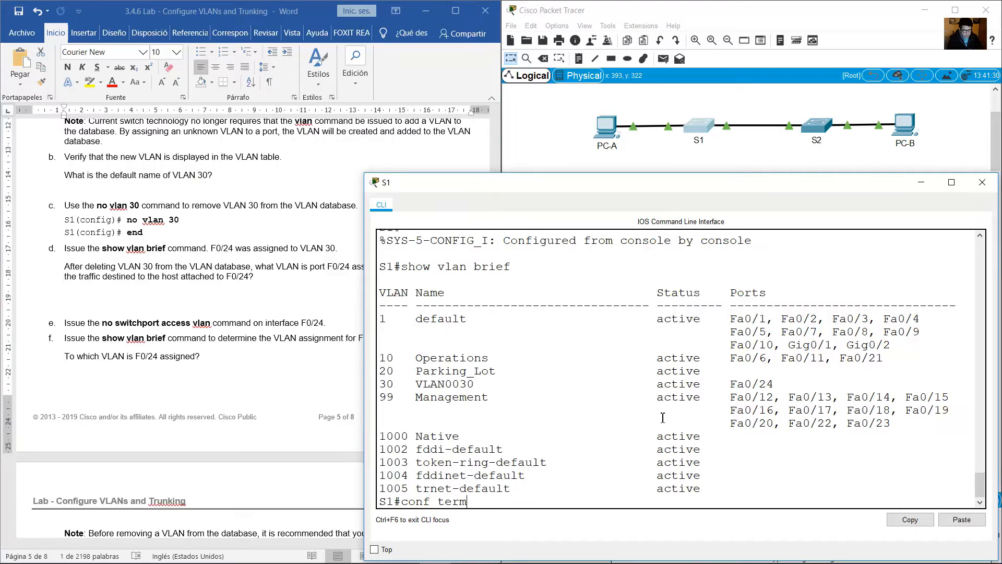
key(Return)
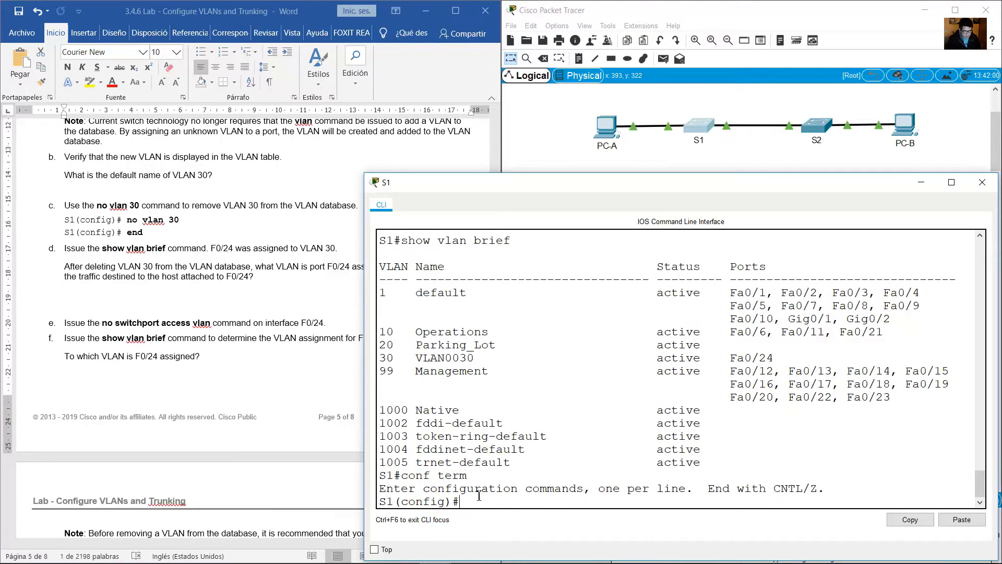
drag(378, 501, 454, 502)
click(520, 504)
text(no vlan 30)
key(Return)
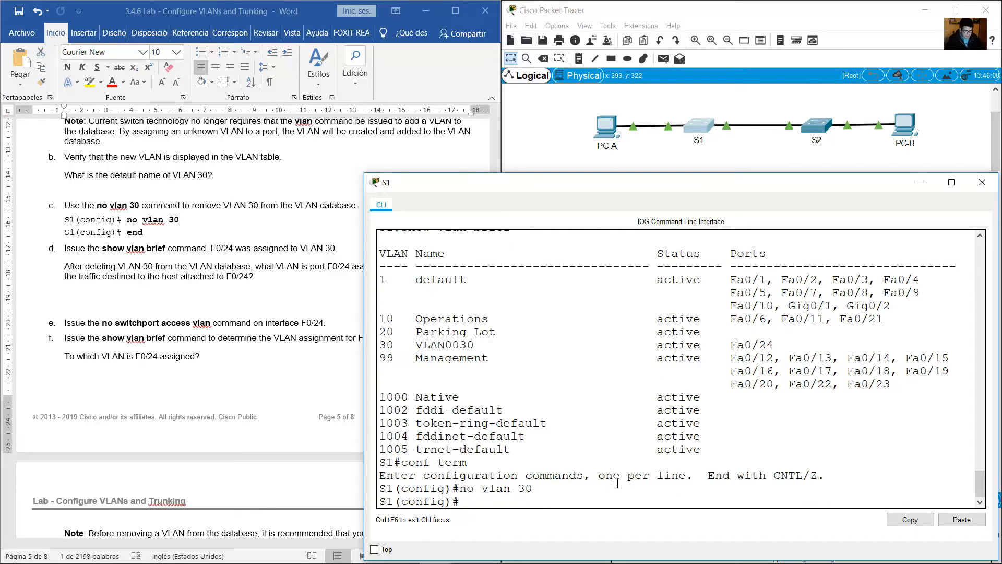
End configuration mode on S1, display the VLAN table with show vlan brief, and examine the listed VLANs.
text(end)
key(Return)
key(Up)
key(Up)
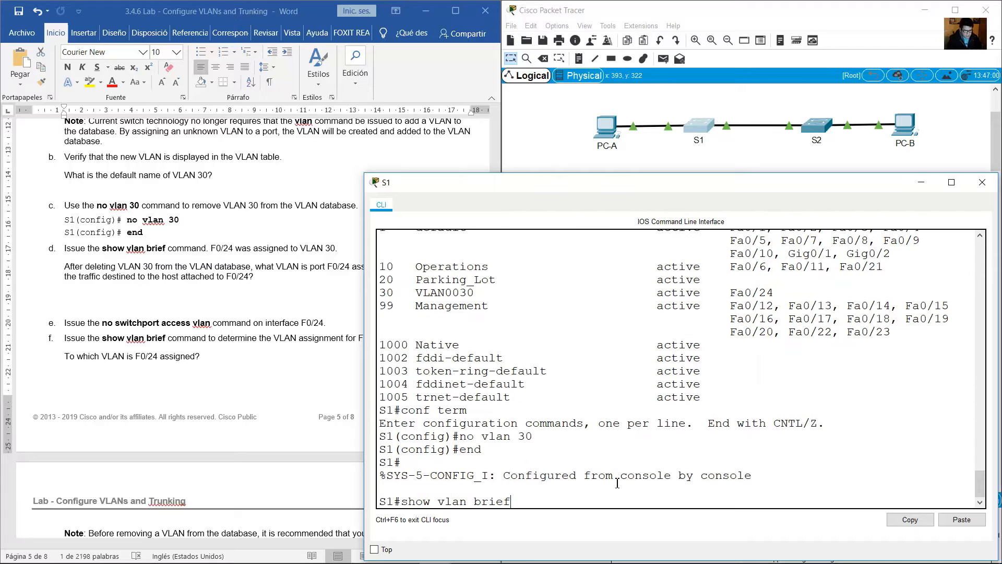
key(Return)
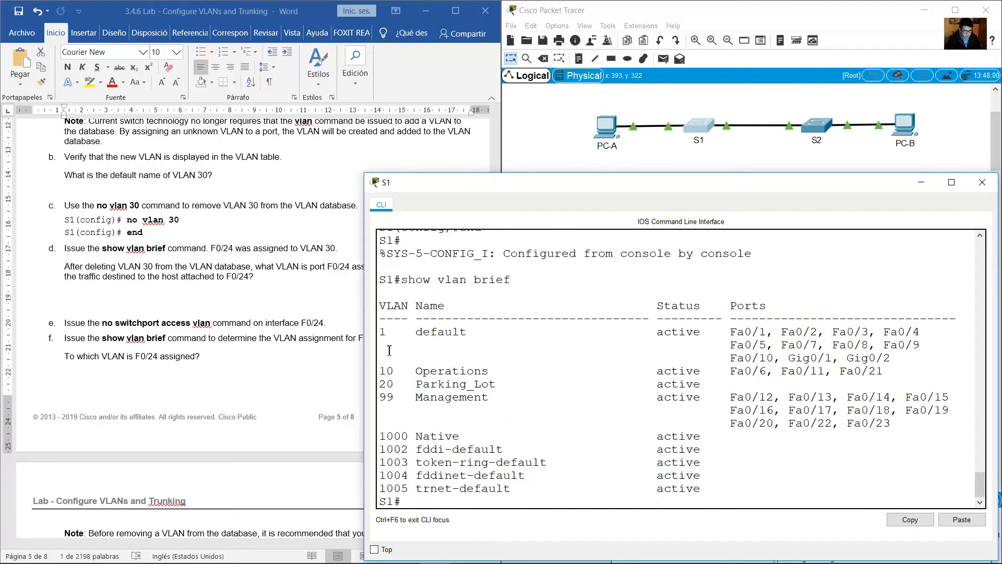
drag(379, 331, 443, 432)
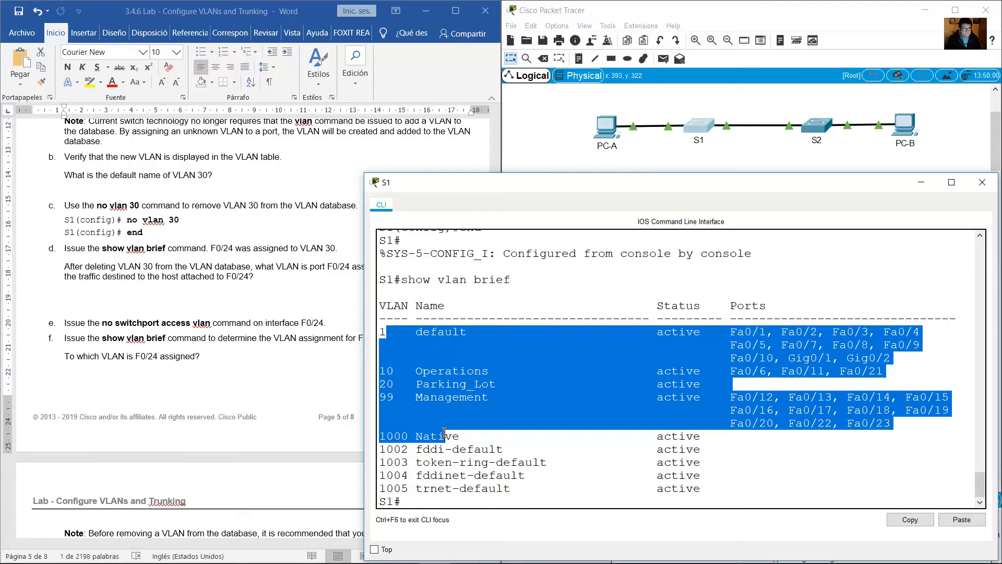
Review lab Step 3 and compare S1's VLAN tables from before and after the no vlan 30 command.
click(241, 287)
scroll(298, 275, up, 3)
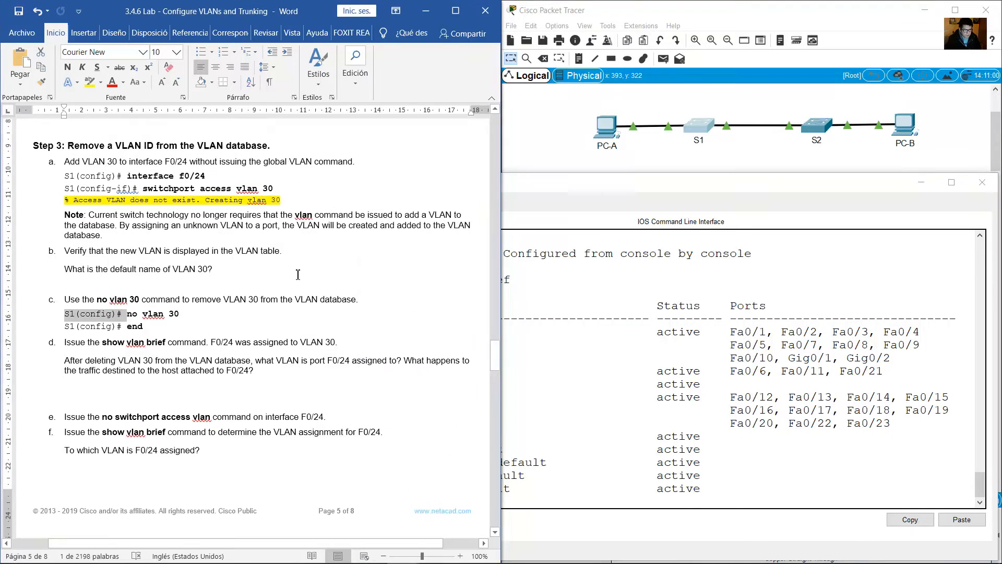
scroll(298, 275, up, 2)
click(609, 358)
scroll(609, 359, up, 5)
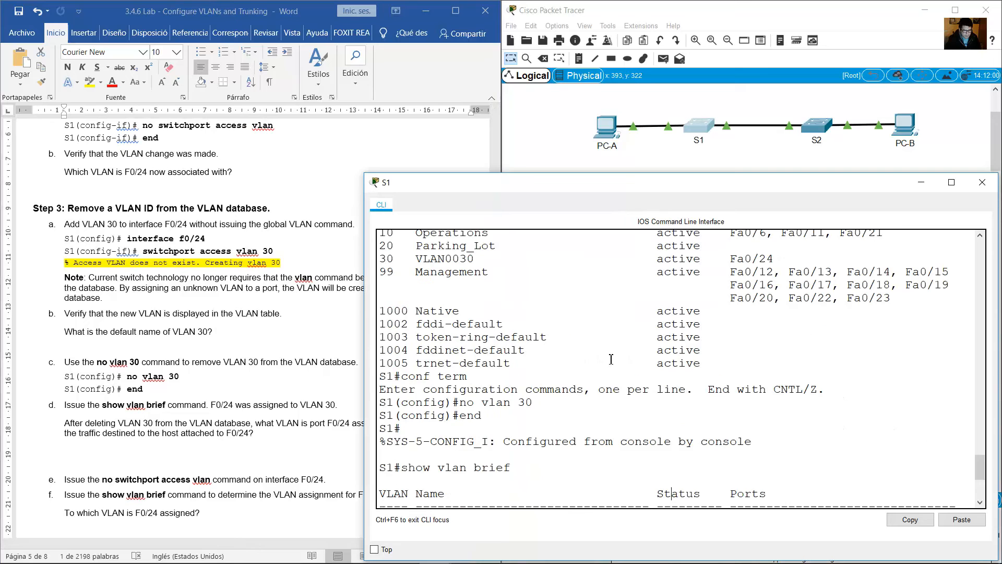
scroll(610, 359, up, 3)
scroll(609, 361, down, 2)
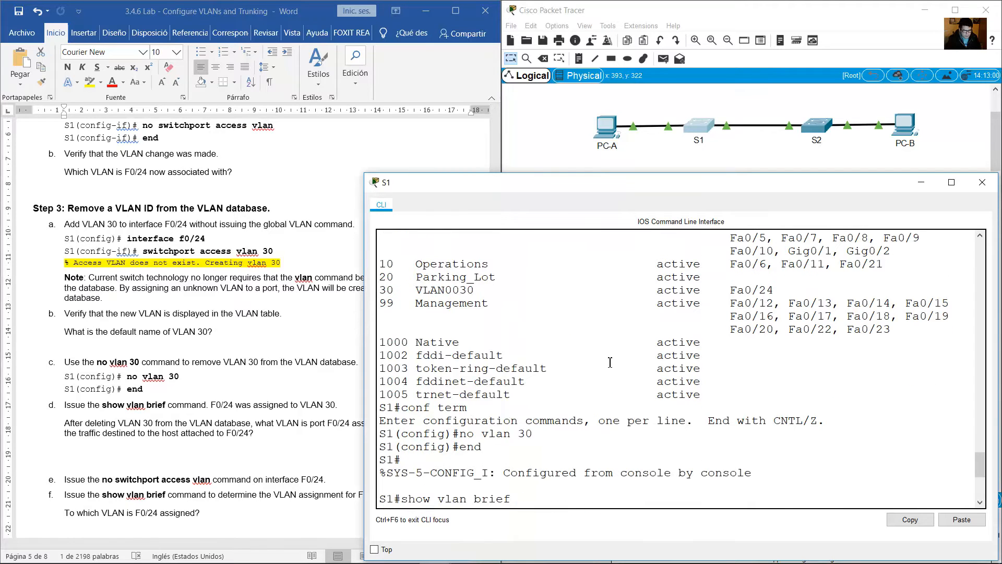
scroll(609, 362, down, 6)
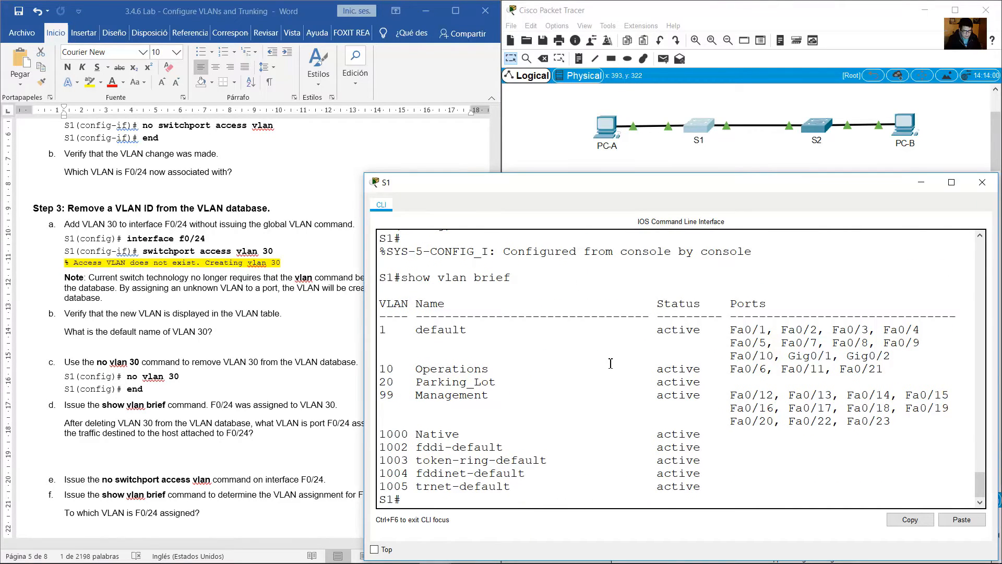
Read item d's statement on F0/24's VLAN 30 assignment, and find the interface and switchport commands in S1's console history.
click(228, 390)
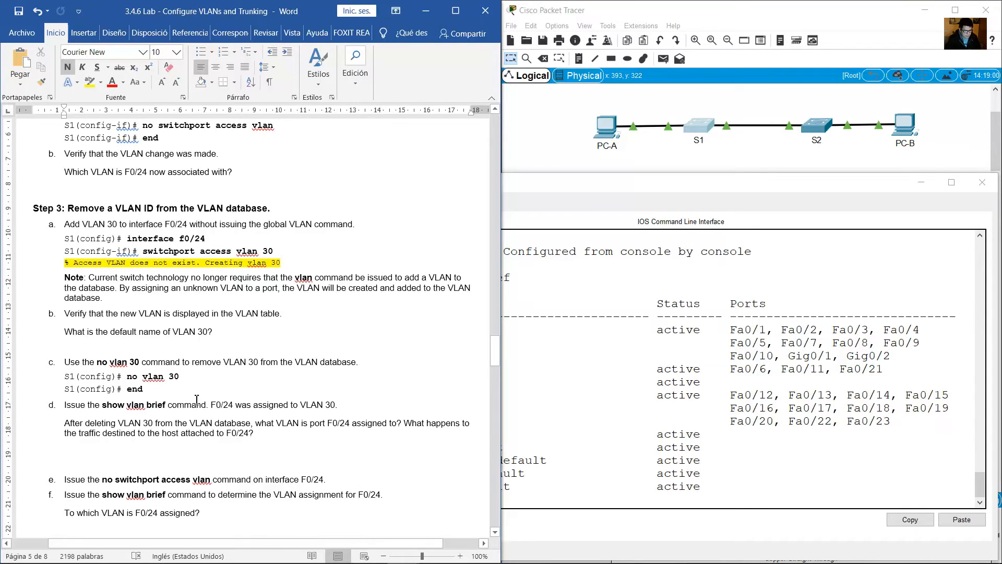
drag(222, 406, 335, 403)
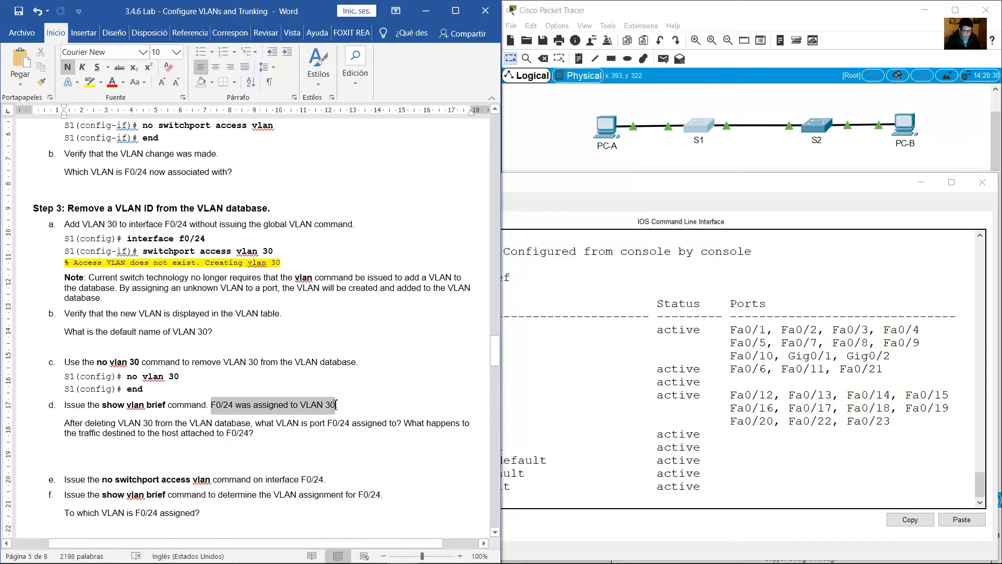
click(672, 391)
scroll(671, 389, up, 4)
scroll(517, 366, up, 7)
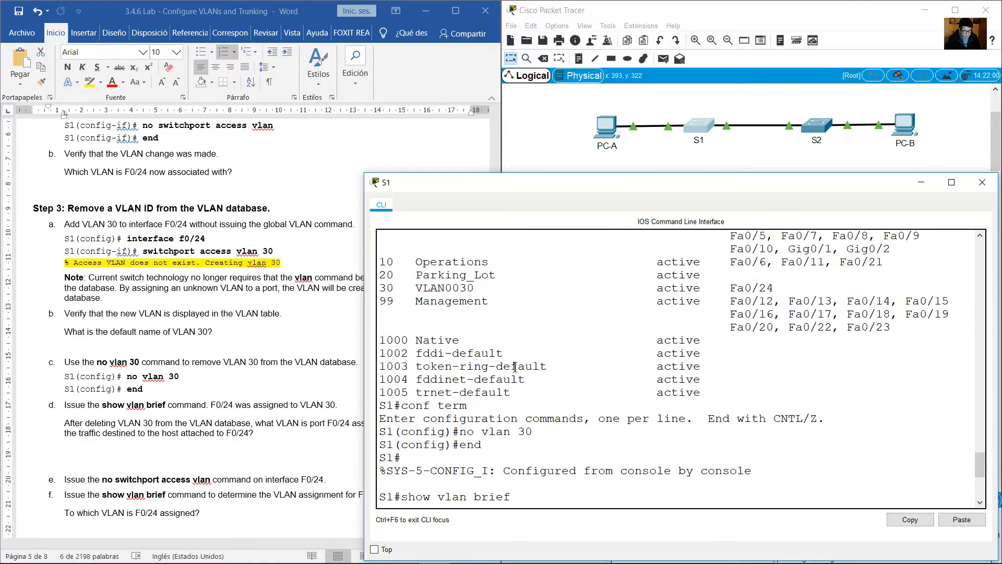
scroll(515, 367, down, 3)
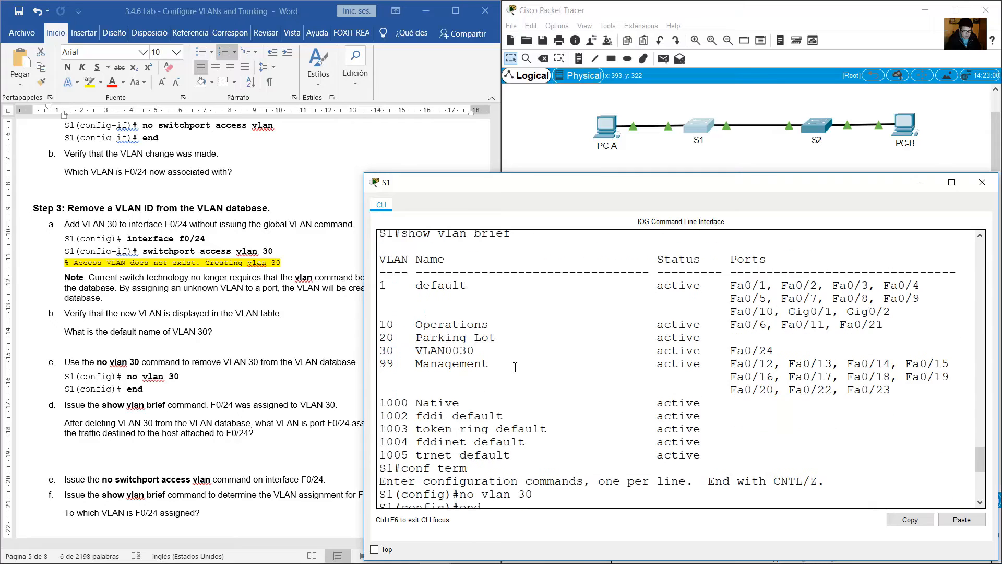
scroll(515, 368, up, 4)
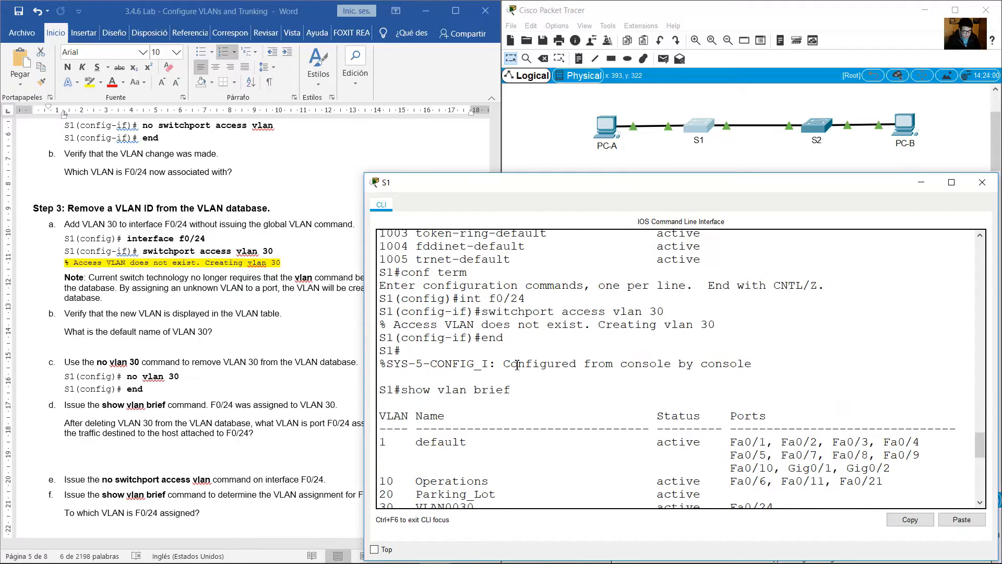
drag(461, 298, 535, 295)
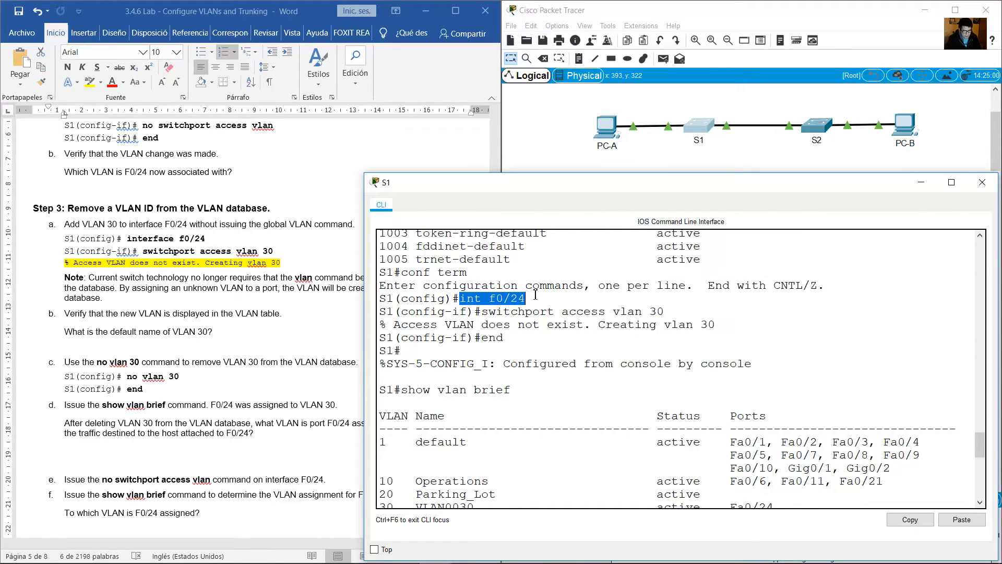
drag(482, 312, 668, 312)
Examine the VLAN 30 row and its assigned port in the table displayed before VLAN 30 was removed.
scroll(666, 312, down, 2)
scroll(666, 312, down, 3)
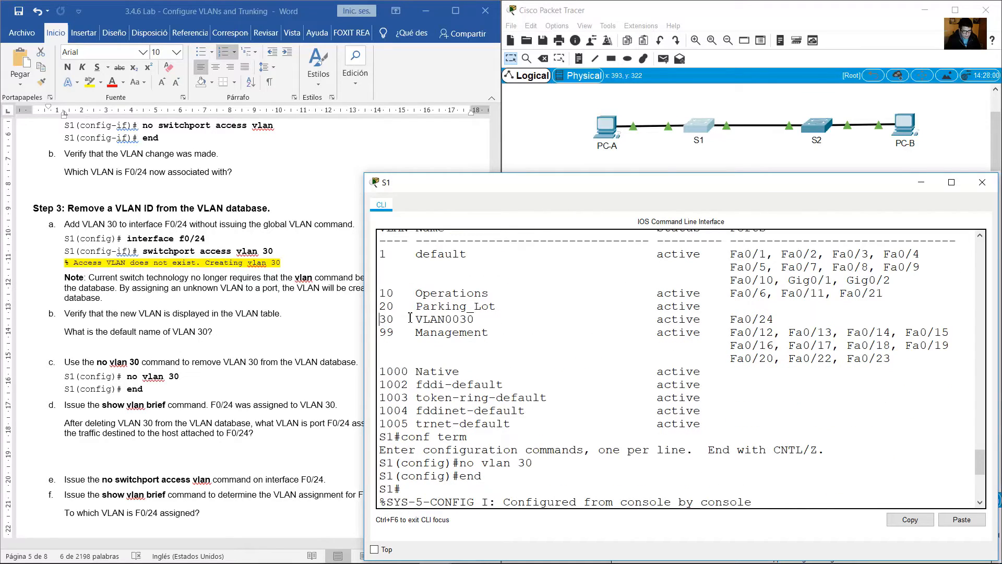
drag(381, 320, 488, 320)
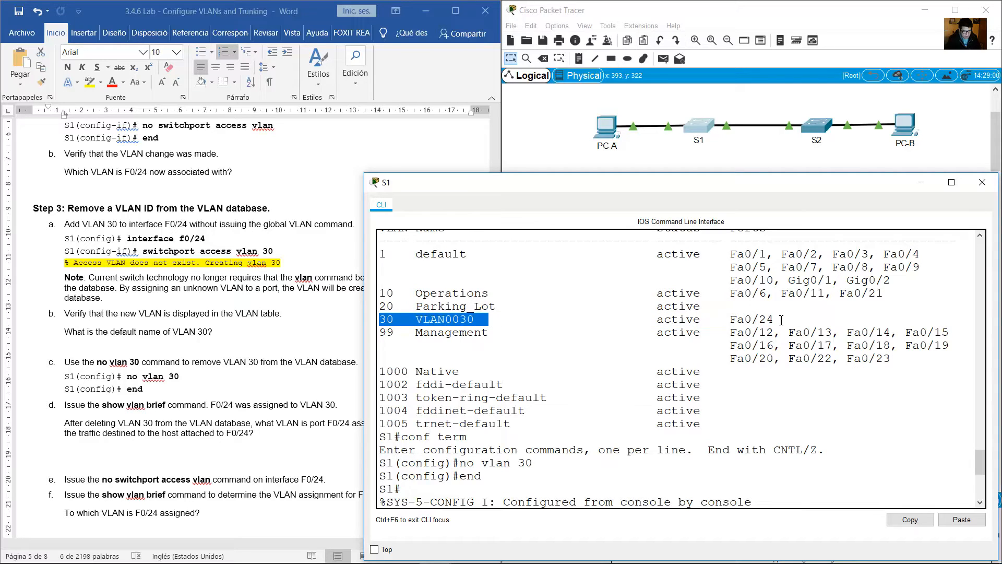
drag(777, 319, 716, 320)
drag(484, 321, 380, 320)
scroll(648, 351, down, 4)
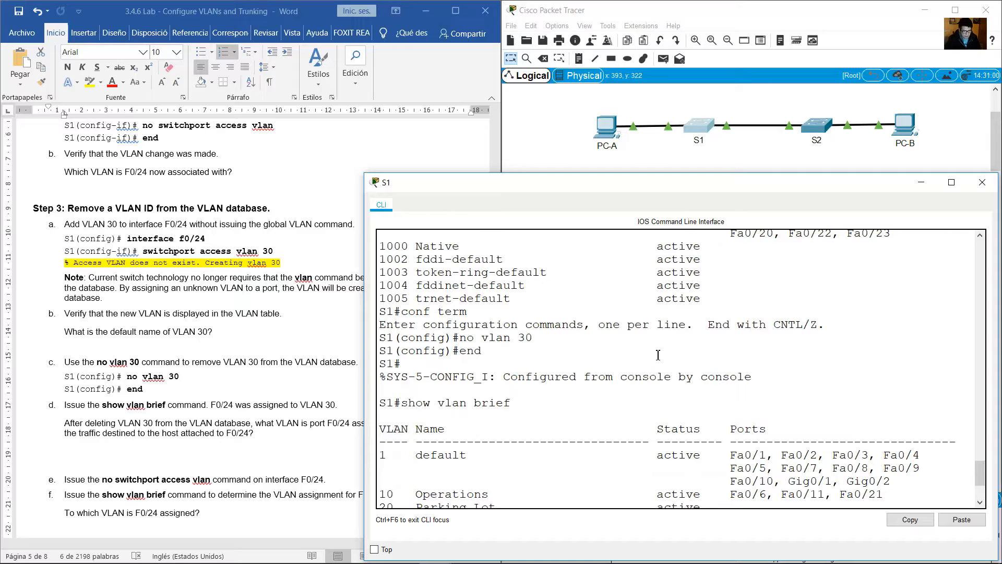
Review the no vlan 30 command in S1's console, and examine the Ports column of the VLAN table displayed after it.
drag(532, 338, 464, 342)
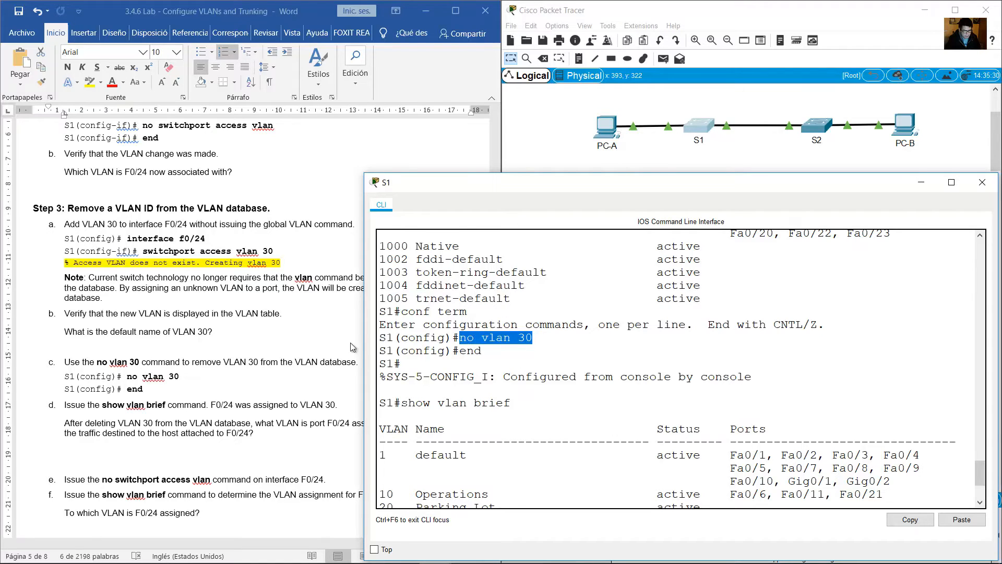
scroll(546, 359, down, 3)
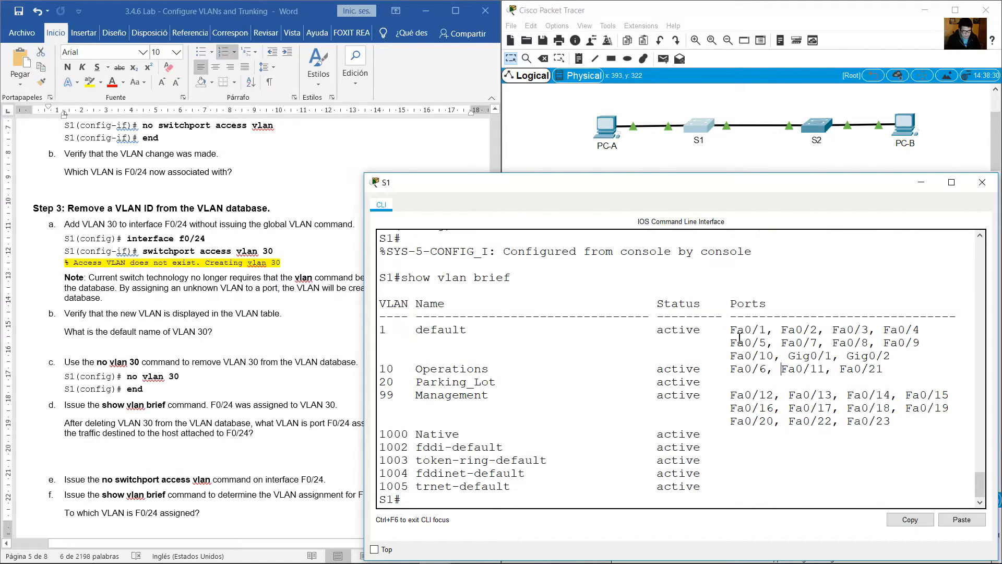
mouse_move(738, 330)
mouse_down()
mouse_move(890, 421)
mouse_move(727, 329)
mouse_up()
click(895, 422)
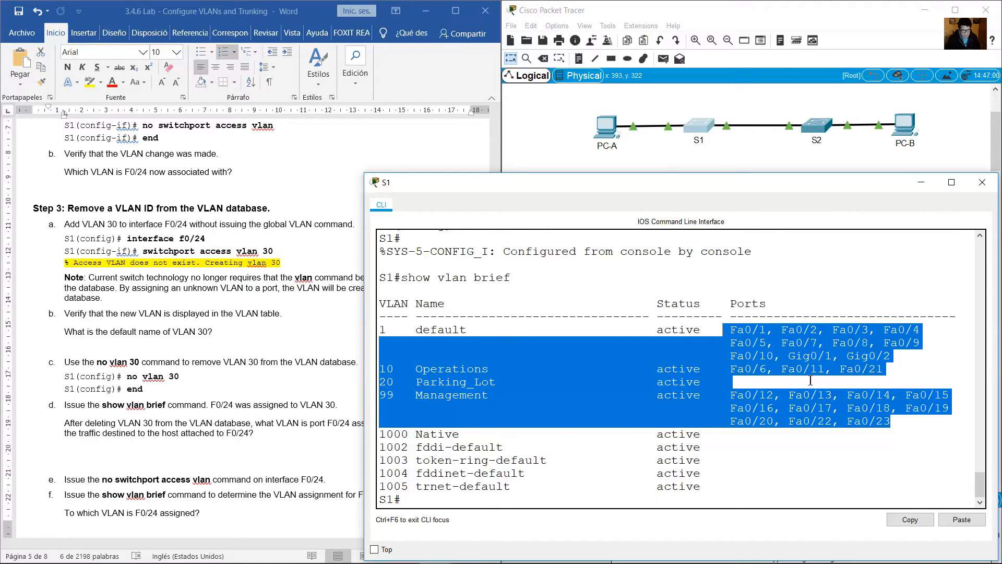
Read item d's question on port F0/24's VLAN and its host traffic after VLAN 30 is deleted.
click(170, 333)
scroll(170, 332, down, 3)
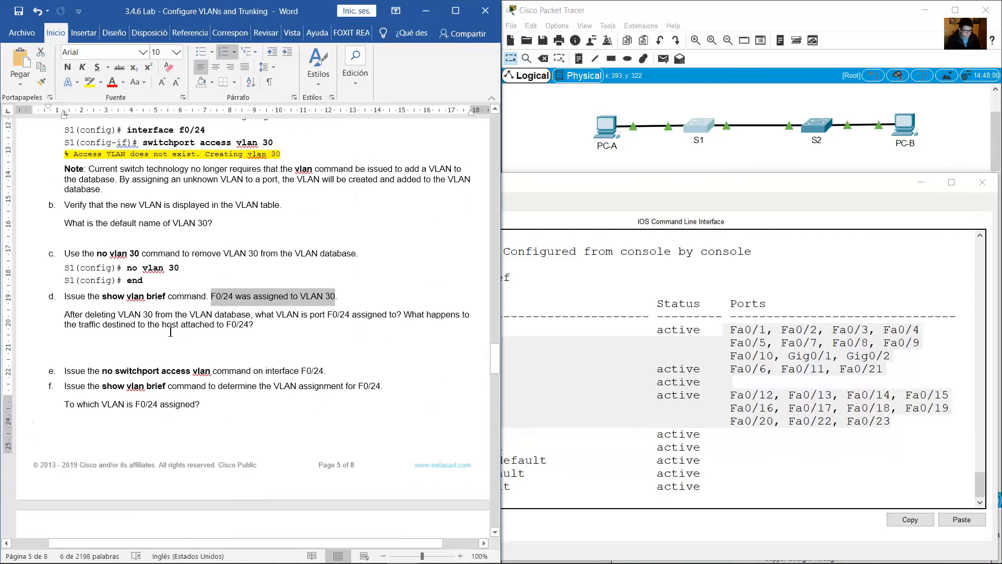
scroll(170, 332, down, 3)
drag(65, 235, 256, 249)
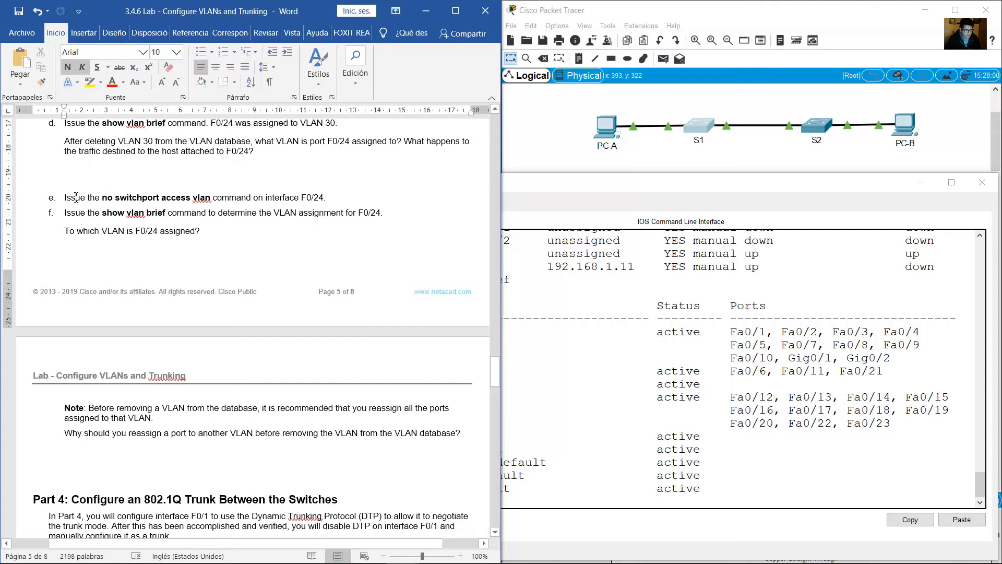
Following lab item e, remove the access VLAN assignment from S1's interface f0/24 with no switchport access vlan.
drag(76, 197, 329, 197)
click(704, 460)
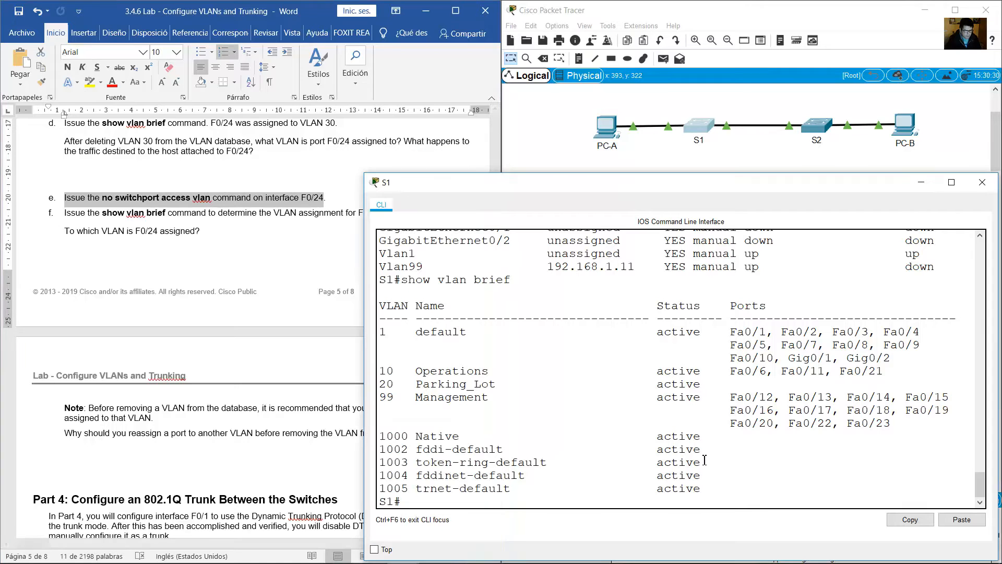
text(conf term)
key(Return)
text(i)
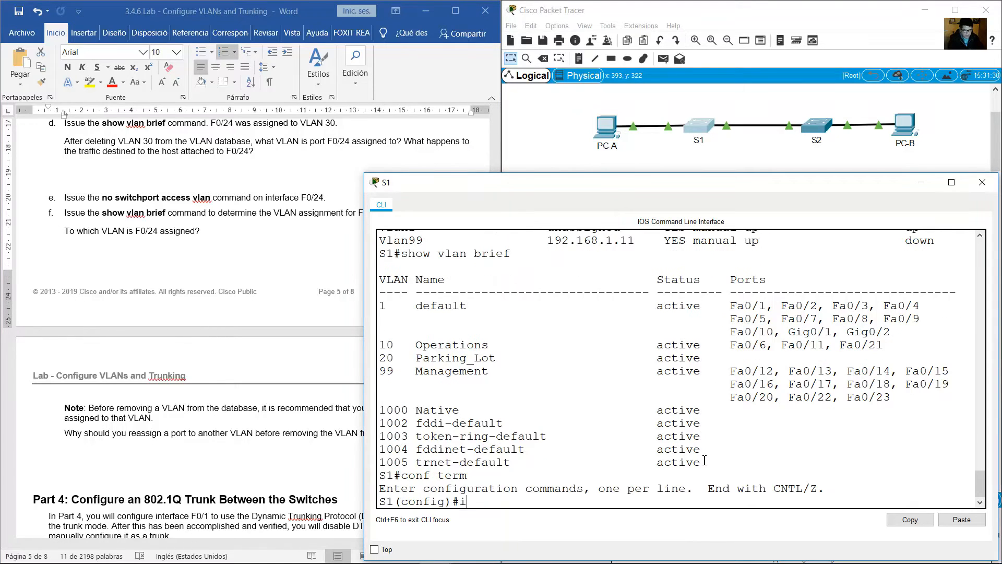
text(nt f0/24)
key(Return)
text(no switc)
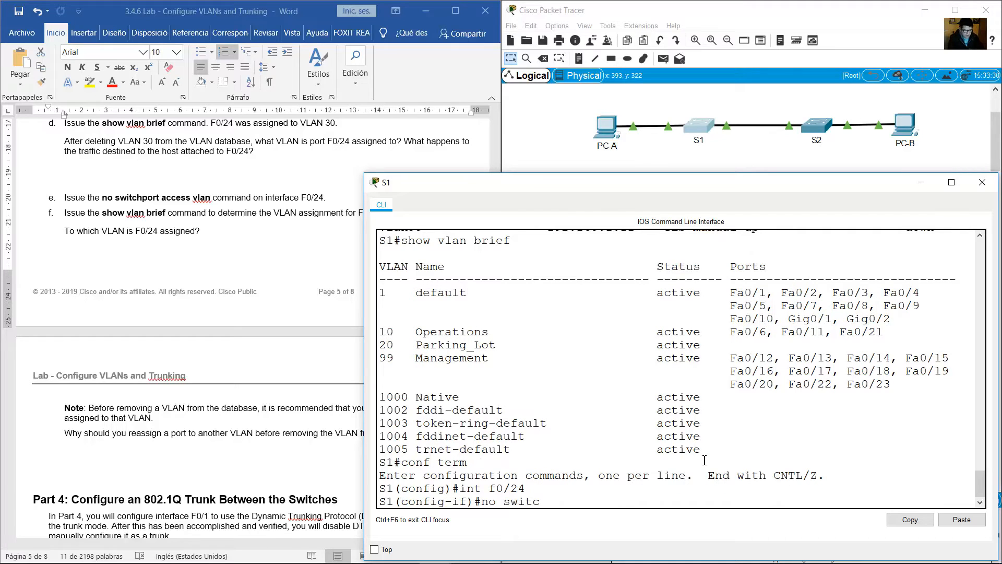
text(hport access vlan)
key(Return)
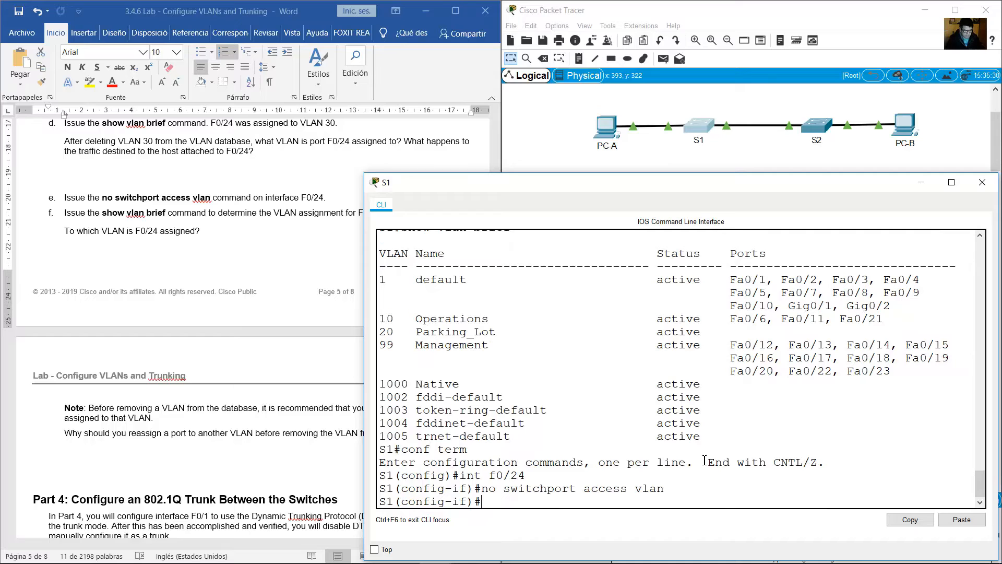
Following lab item f, leave S1's configuration mode and display the VLAN table with show vlan brief.
drag(104, 215, 286, 226)
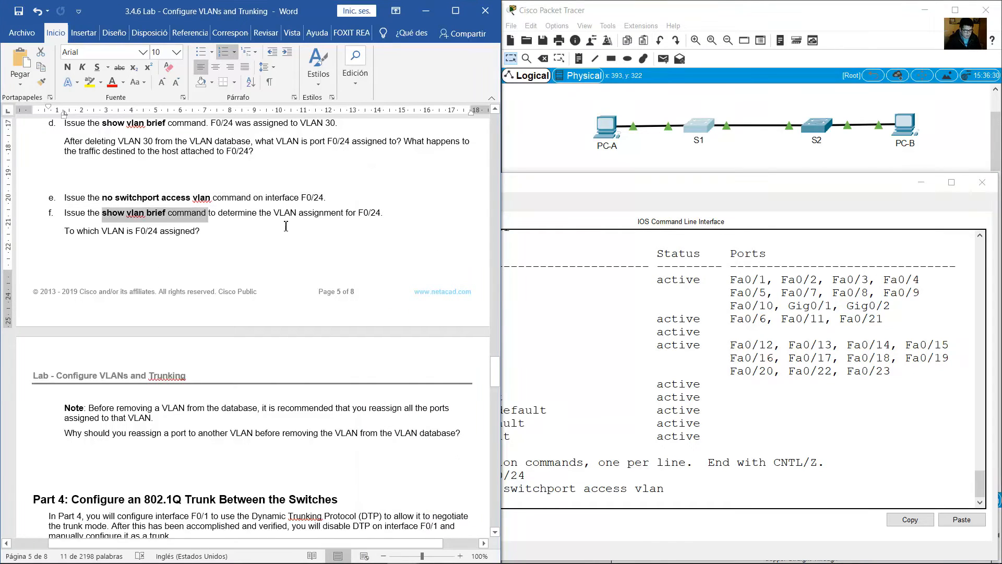
click(756, 459)
text(end)
key(Return)
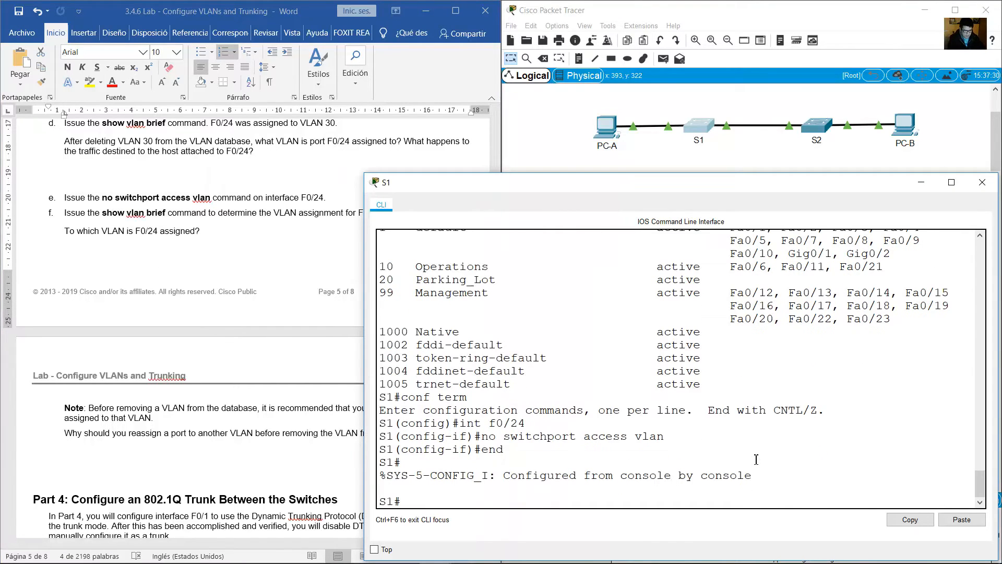
key(Up)
key(Up)
key(Return)
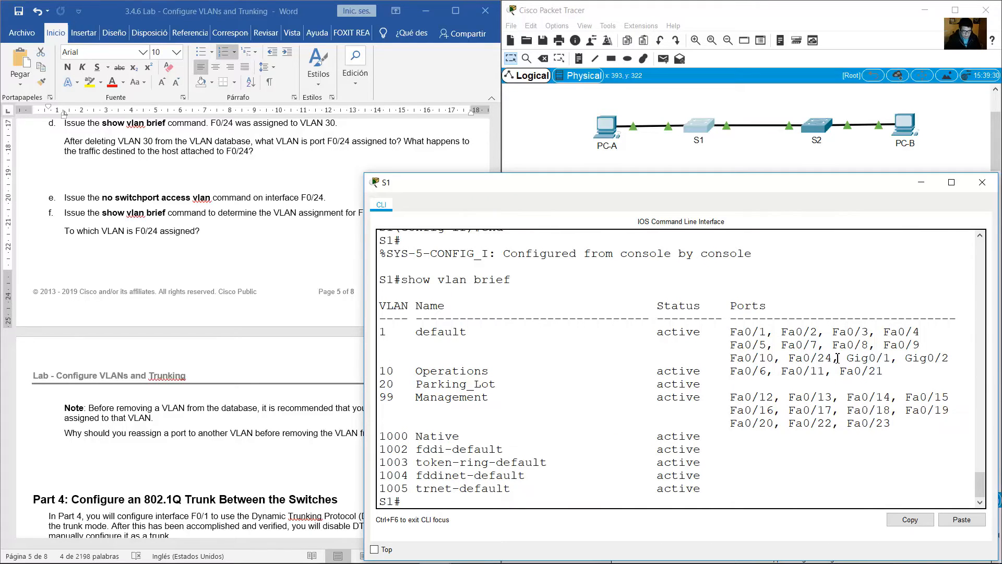
Examine the Fa0/24 entry in the Ports column and the VLAN row it belongs to in S1's table.
drag(833, 359, 788, 359)
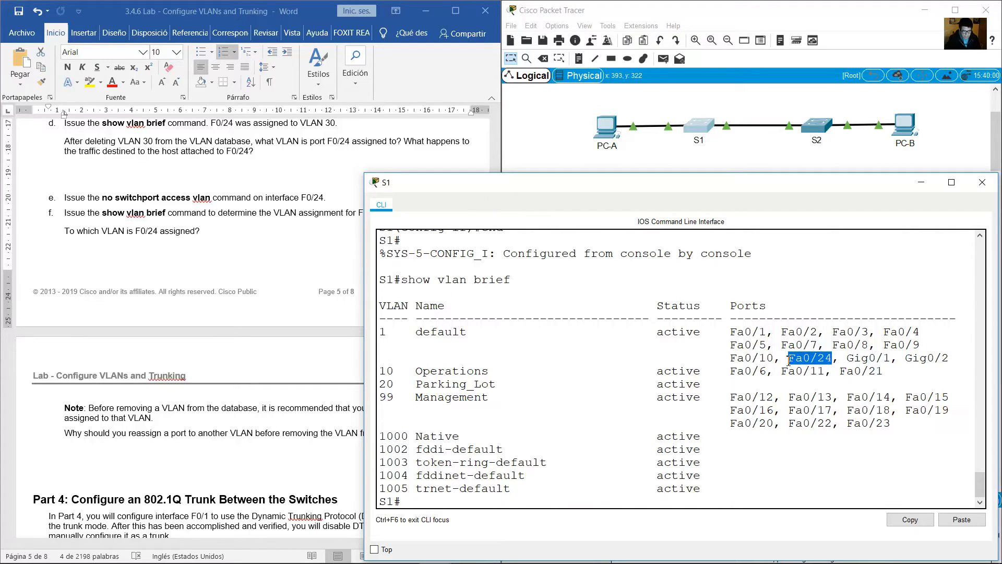
click(391, 331)
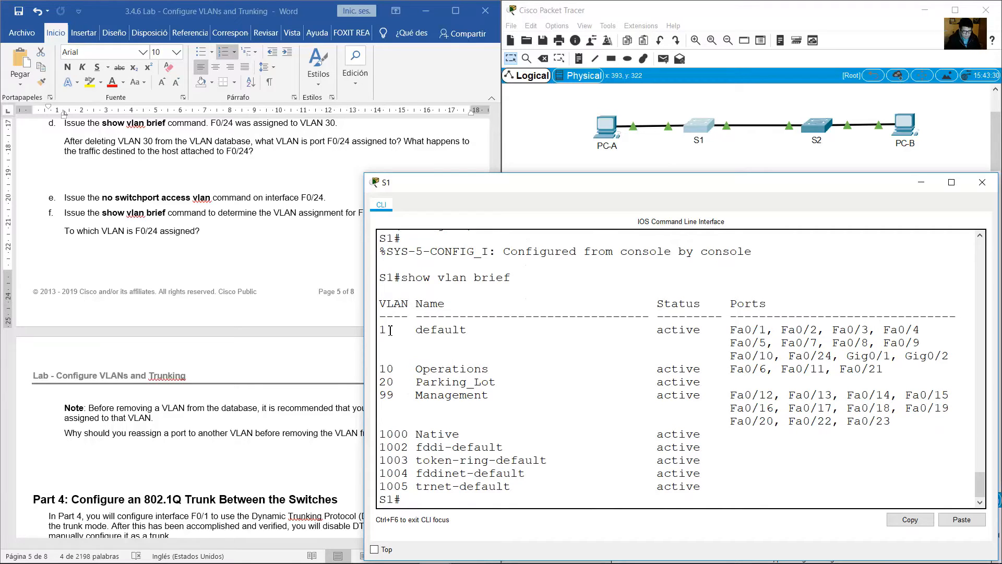
drag(387, 330, 477, 336)
Read item f's question asking to which VLAN F0/24 is assigned.
click(257, 265)
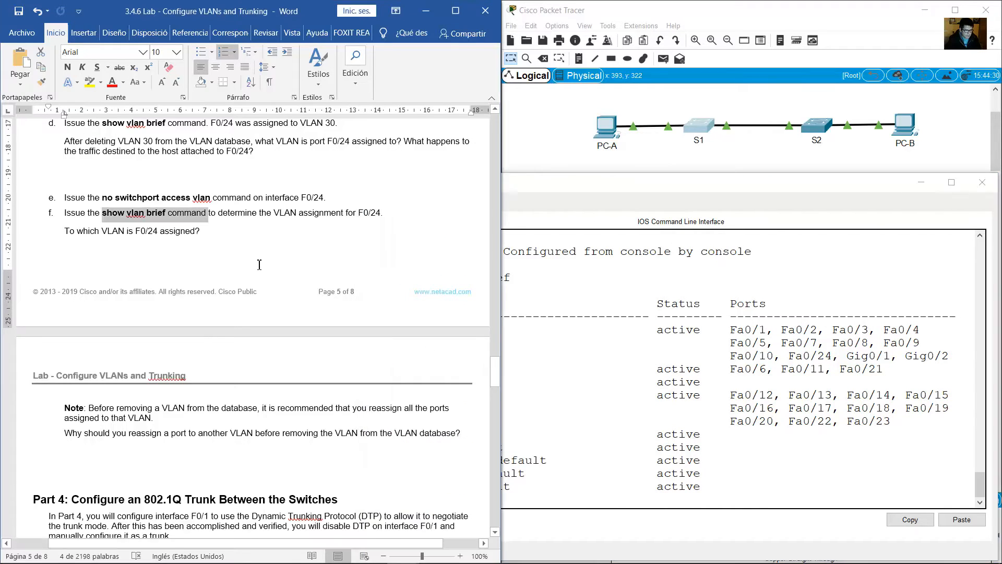
click(259, 265)
scroll(259, 265, down, 1)
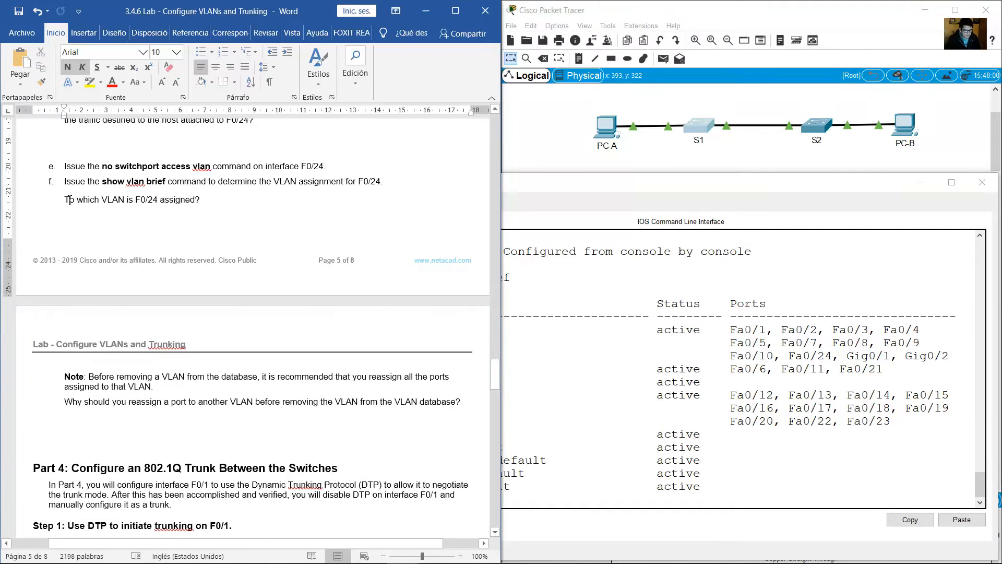
drag(64, 200, 203, 200)
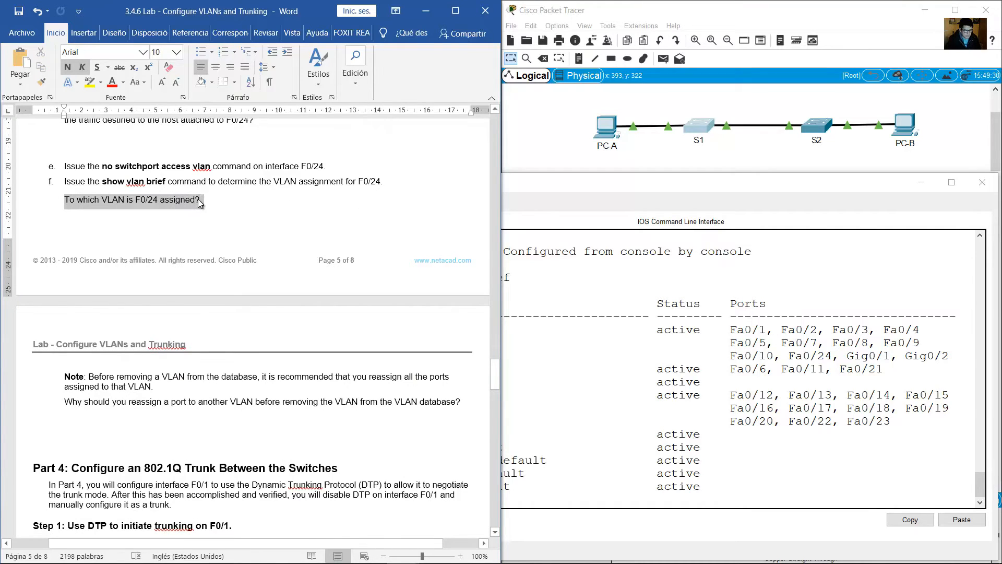
Read the note on reassigning ports before removing a VLAN and the question on why this should be done.
scroll(202, 238, down, 5)
click(203, 238)
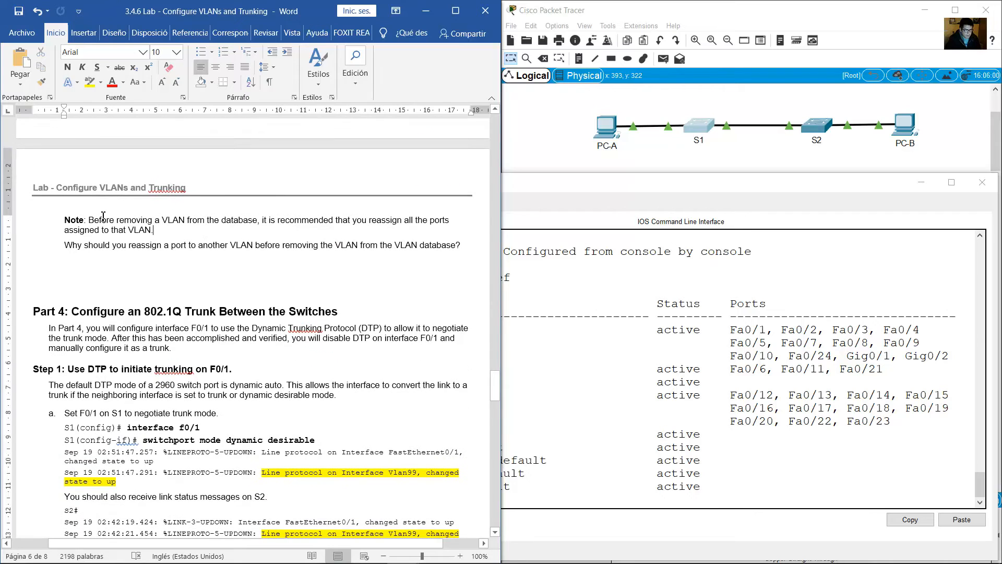
drag(82, 219, 154, 232)
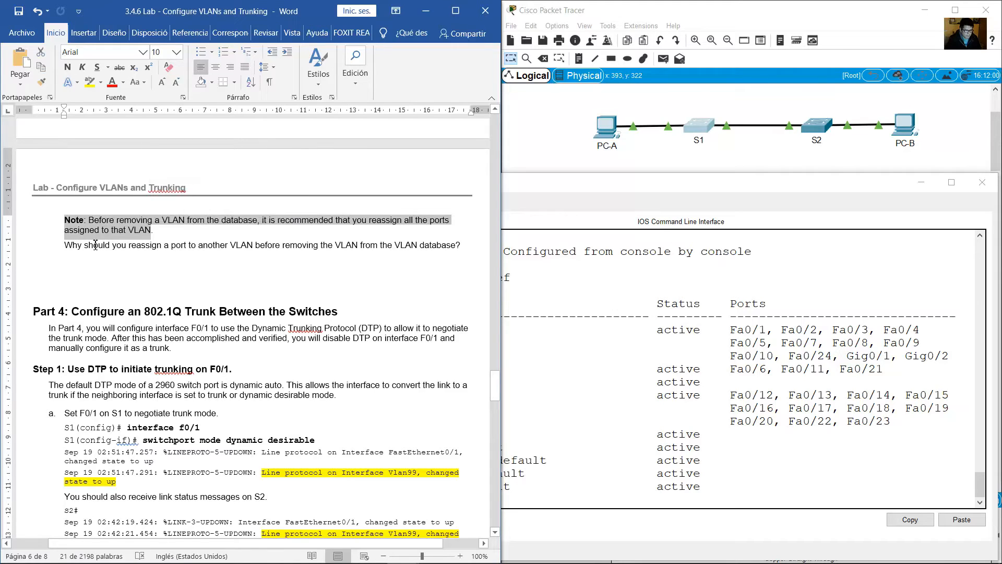
drag(66, 245, 271, 242)
drag(289, 240, 465, 247)
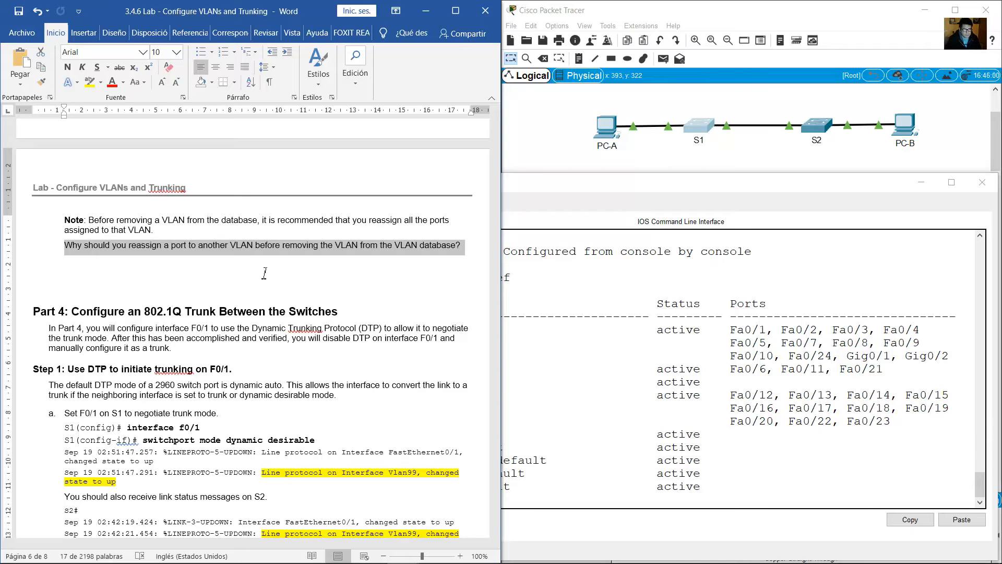
click(216, 311)
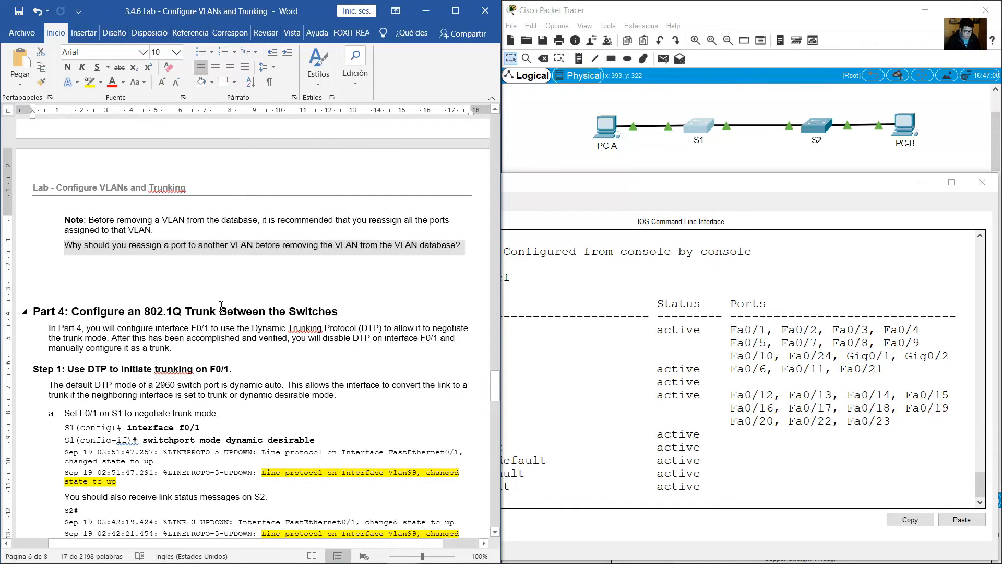
Read the Part 4 heading on the 802.1Q trunk, and check the port labels on the link between S1 and S2.
scroll(155, 267, down, 3)
scroll(156, 266, down, 2)
drag(72, 154, 342, 155)
scroll(278, 202, down, 2)
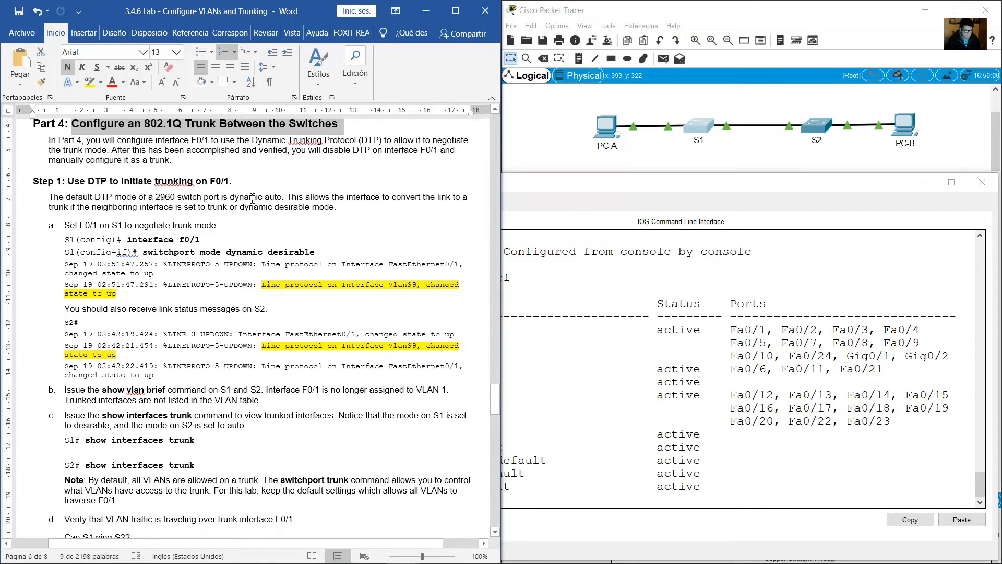
scroll(116, 140, up, 1)
click(752, 143)
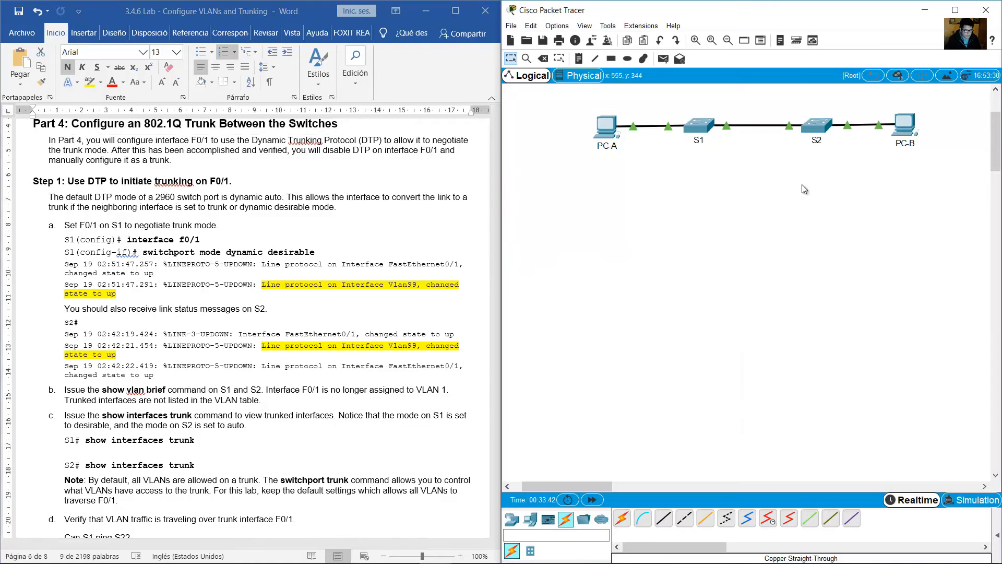
drag(805, 190, 721, 96)
mouse_move(728, 126)
Read the Part 4 introduction on using DTP to negotiate the trunk on F0/1 and then configuring it manually.
click(155, 141)
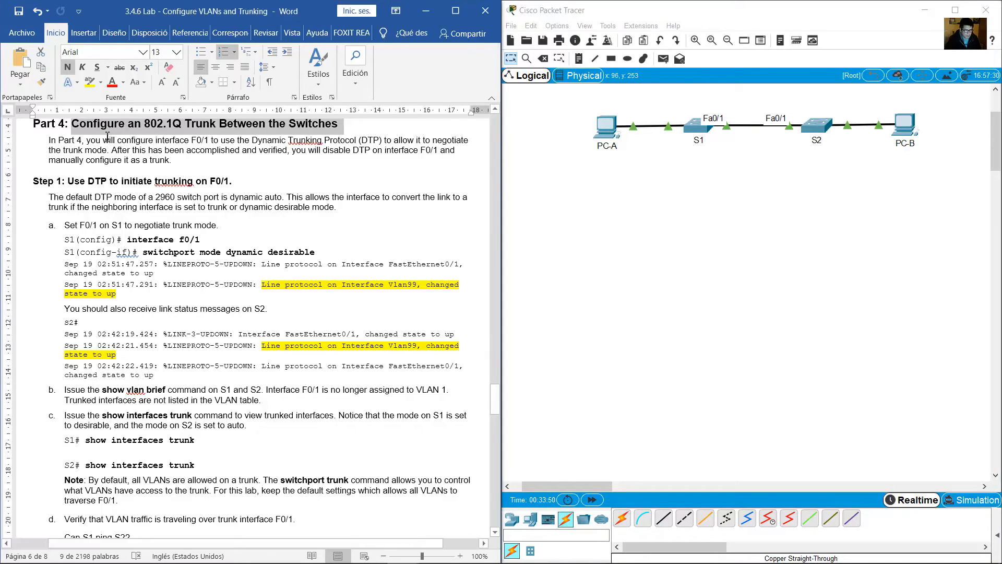
mouse_move(87, 141)
mouse_down()
mouse_move(470, 141)
mouse_move(46, 148)
mouse_move(459, 153)
mouse_move(345, 152)
mouse_up()
click(384, 138)
drag(256, 150, 175, 163)
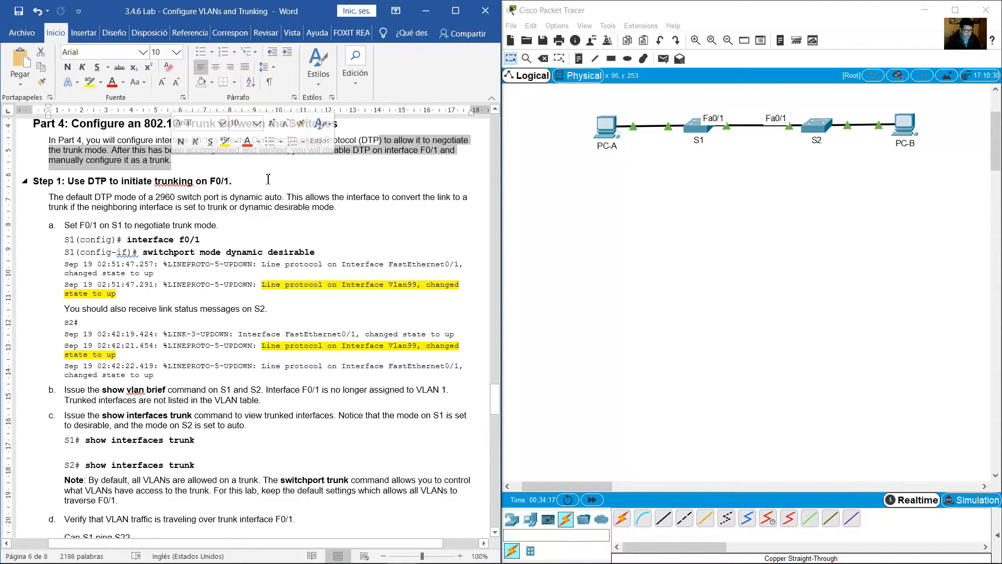
Read the Step 1 heading on initiating trunking with DTP and the description of the 2960 switch port's default DTP mode.
scroll(287, 183, down, 1)
scroll(288, 184, down, 1)
drag(68, 150, 234, 152)
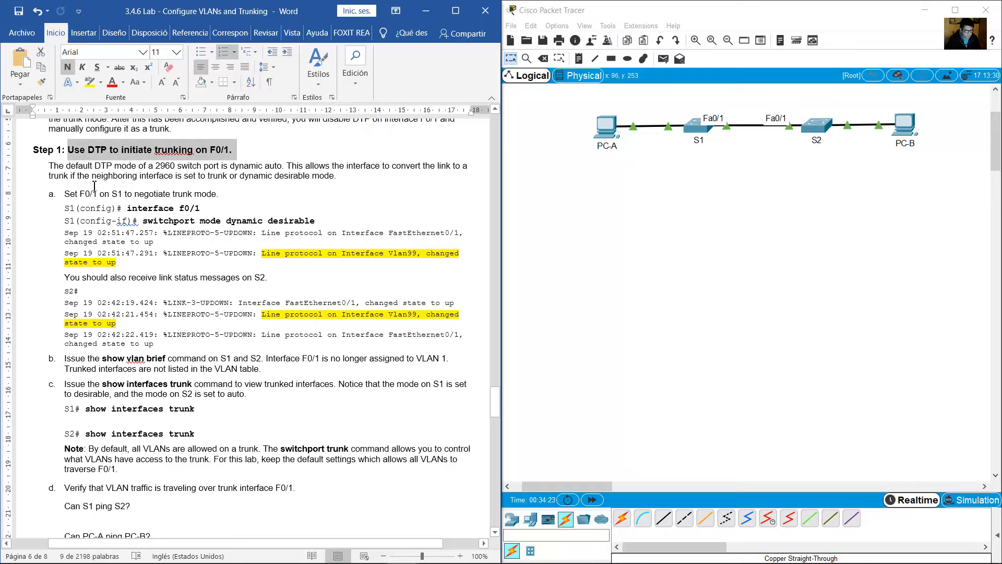
drag(51, 167, 339, 165)
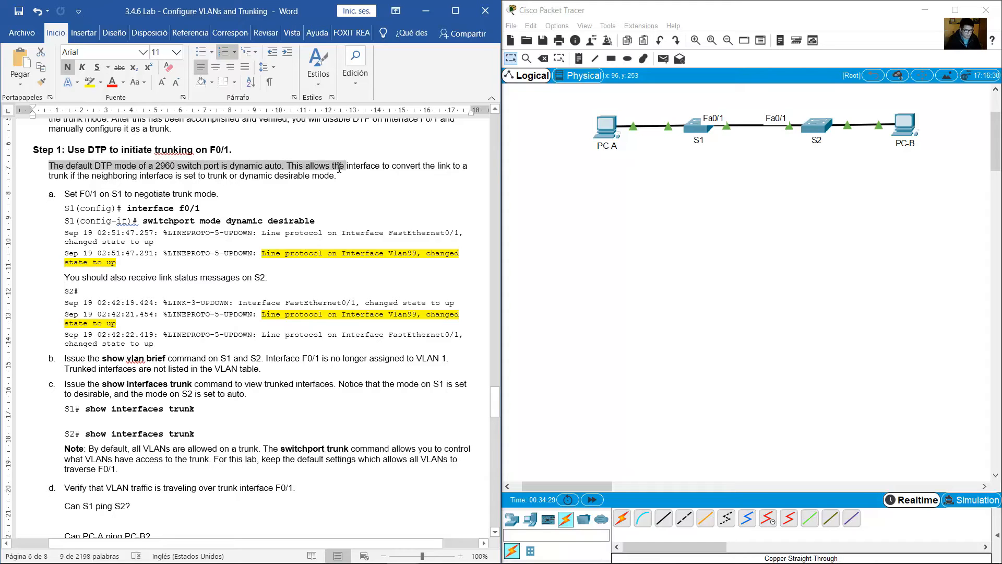
click(290, 166)
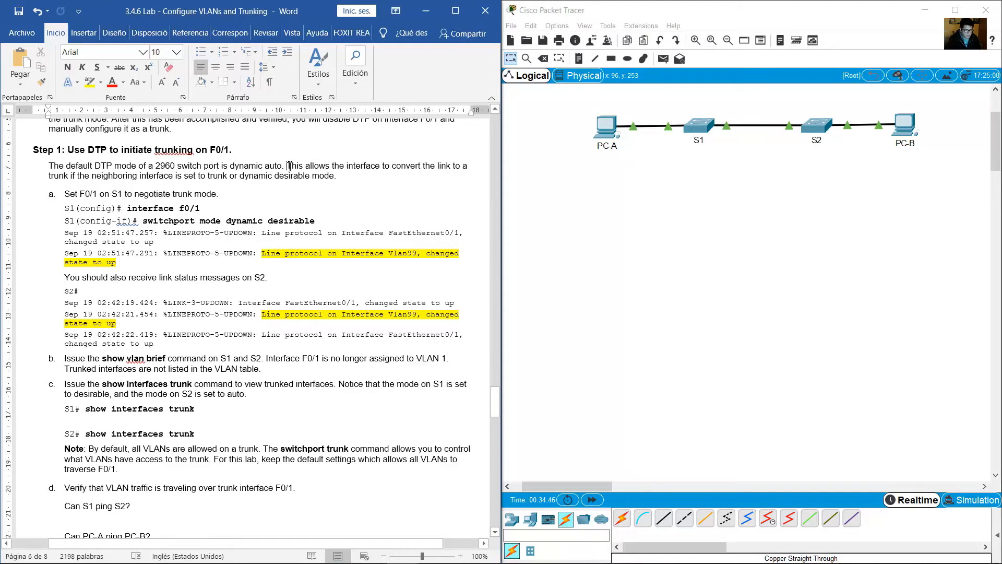
drag(289, 166, 342, 175)
Following Step 1 item a, open S1's console and enter interface configuration mode for f0/1.
scroll(80, 156, down, 1)
drag(64, 164, 219, 165)
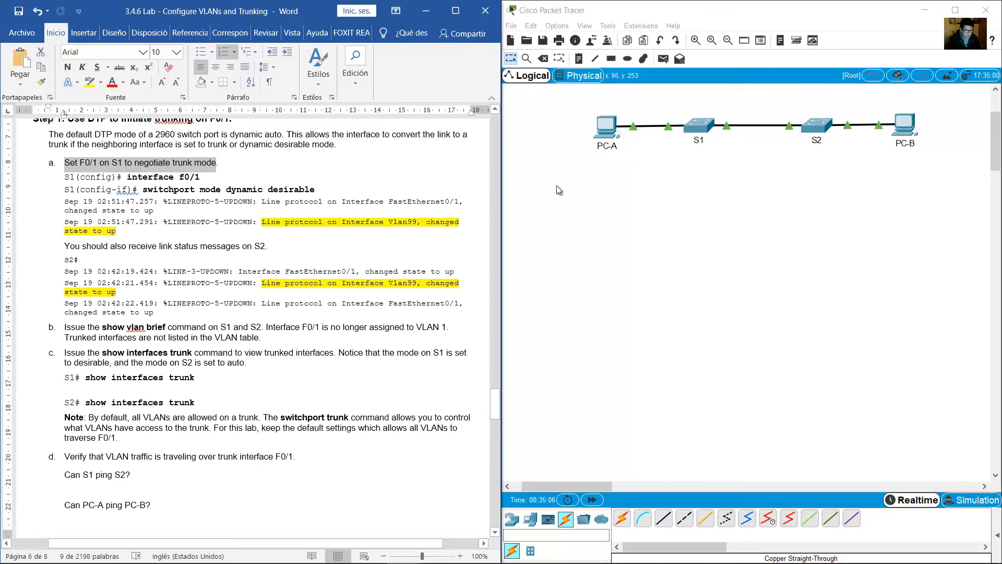
click(696, 128)
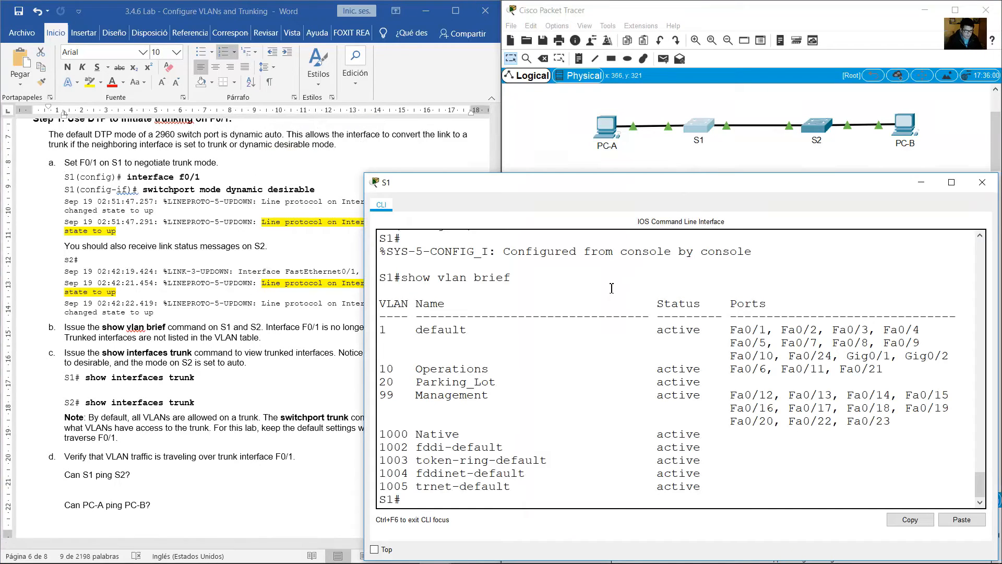
text(conf term)
key(Return)
text(int)
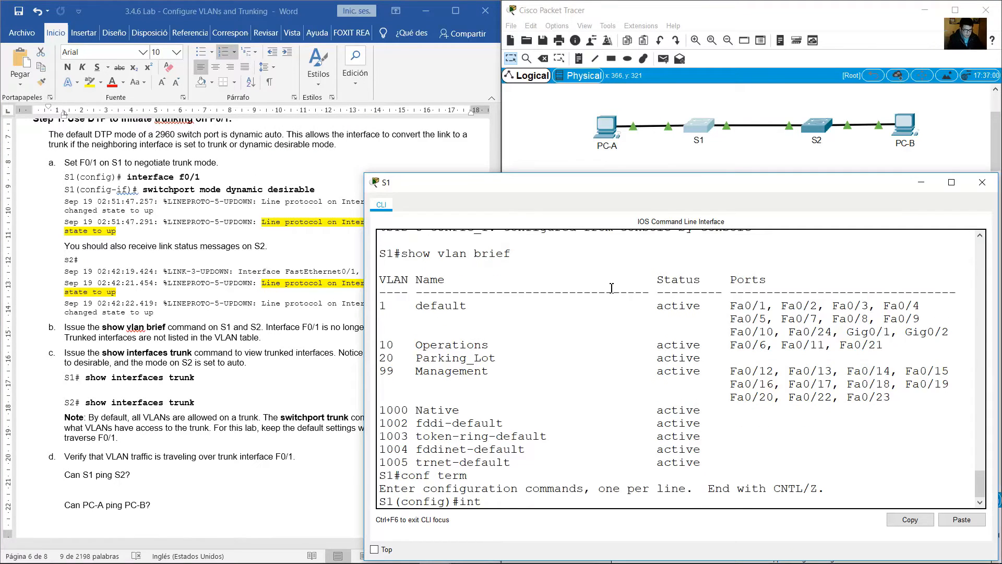
text( f0/1)
key(Return)
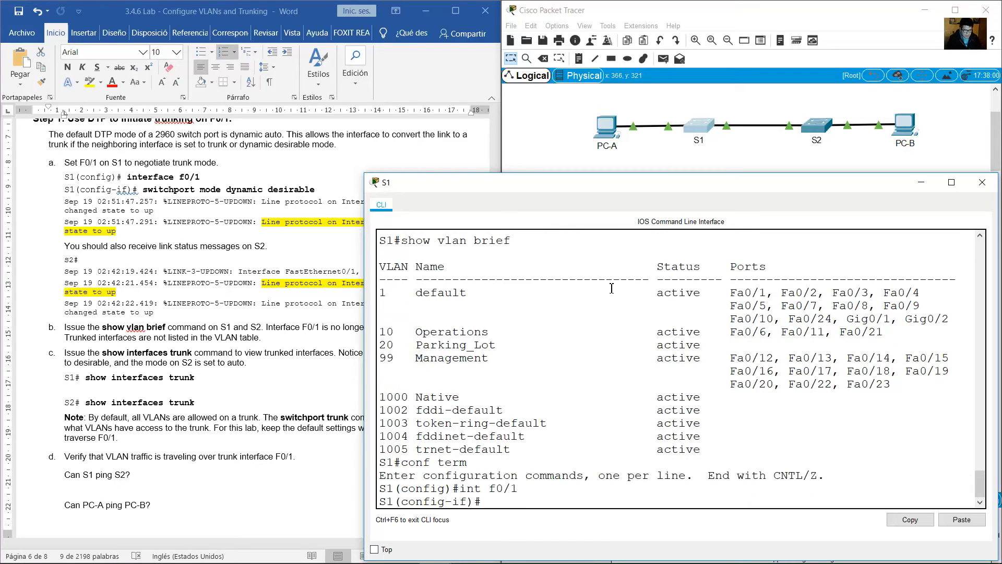
Check the port labels of the S1–S2 link and set S1's f0/1 to negotiate trunking with switchport mode dynamic desirable.
click(728, 144)
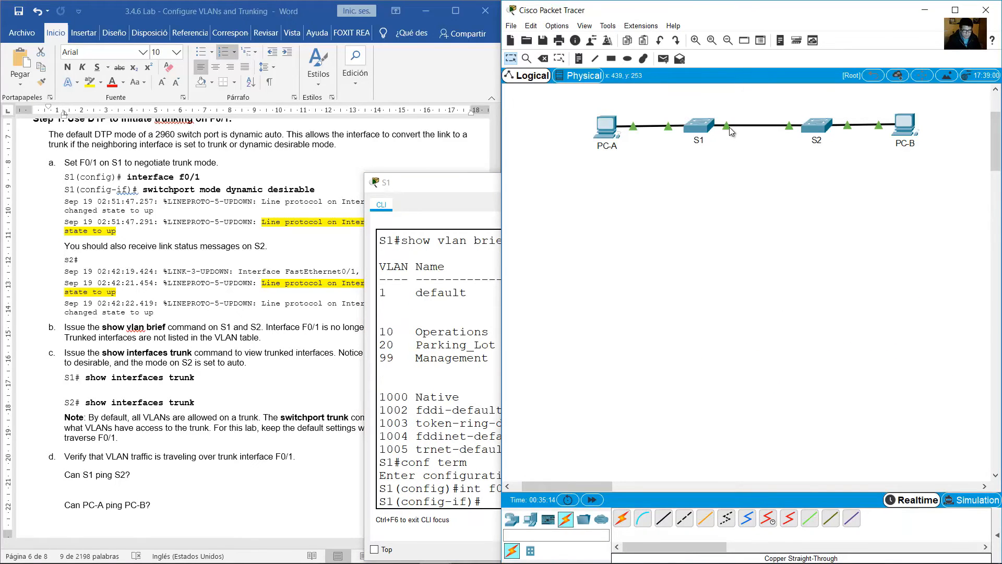
click(699, 128)
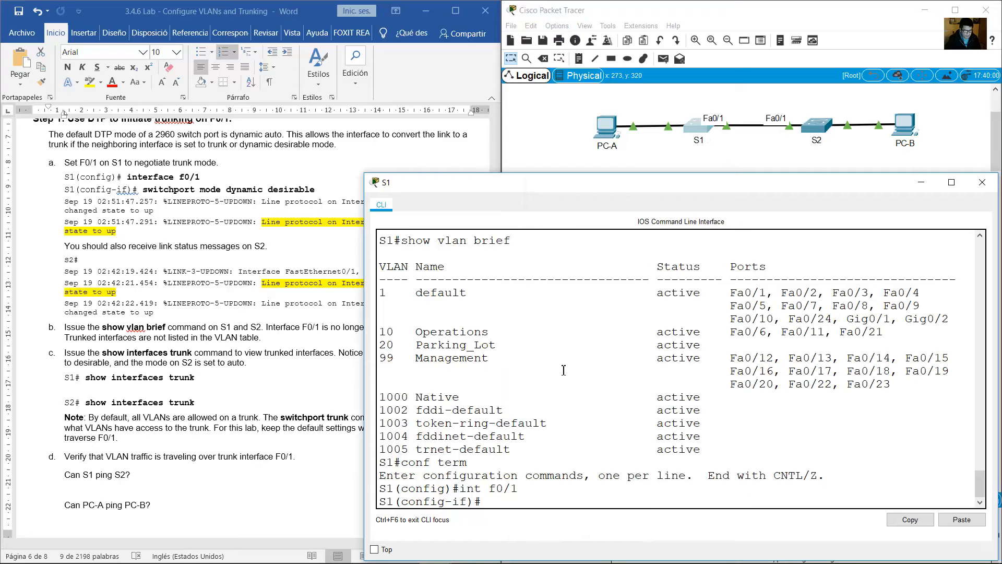
text(switchport moe dynam)
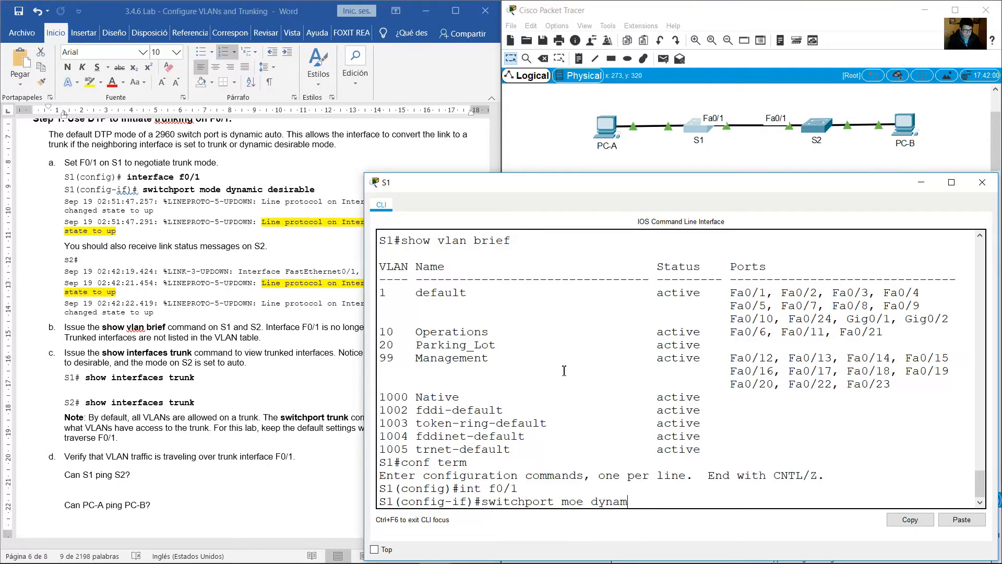
text(ic desira)
key(Left)
key(Left)
key(Left)
key(Left)
key(Left)
key(Left)
key(Left)
key(Left)
key(Left)
key(Left)
key(Left)
key(Left)
key(Left)
key(Left)
key(Left)
key(Left)
key(Left)
text(d)
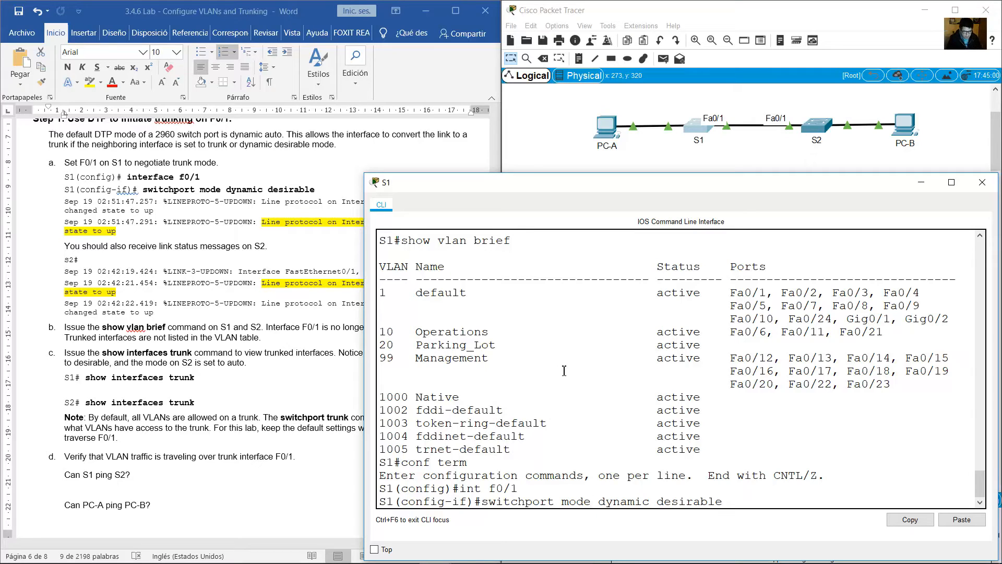
key(Return)
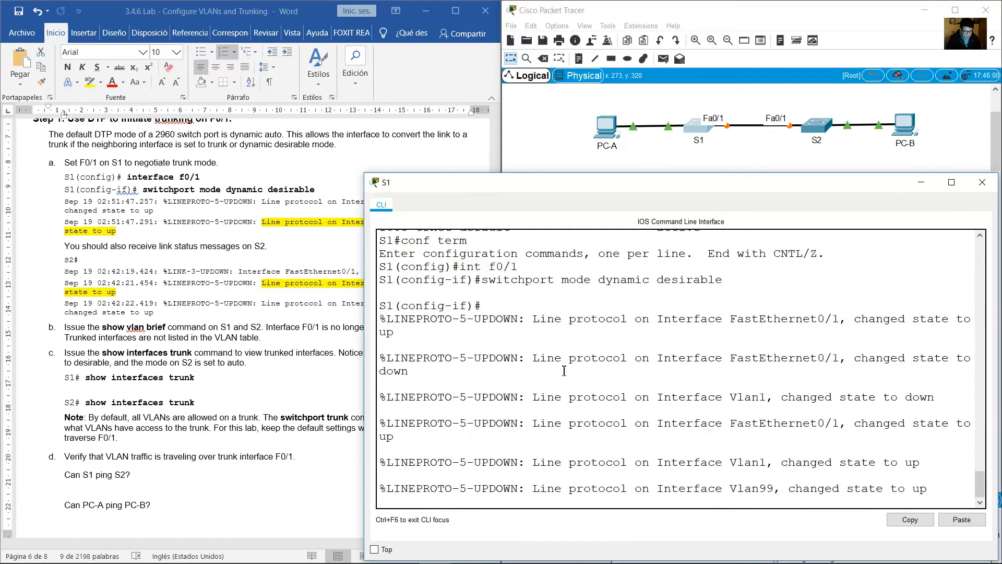
Reread the guide's dynamic auto and dynamic desirable modes, and review the switchport mode command entered on S1.
click(233, 160)
click(238, 147)
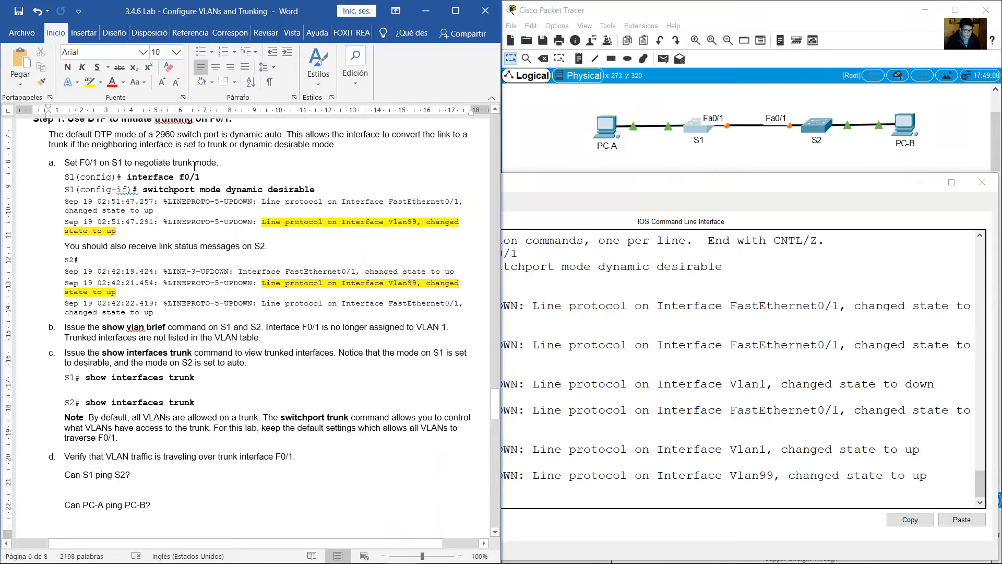
drag(232, 134, 282, 136)
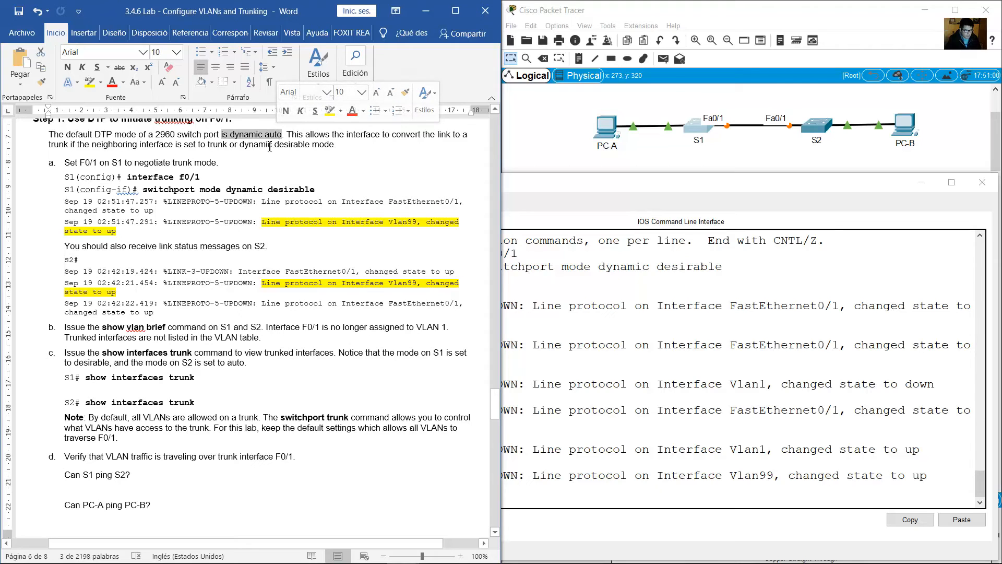
click(268, 146)
drag(243, 146, 303, 146)
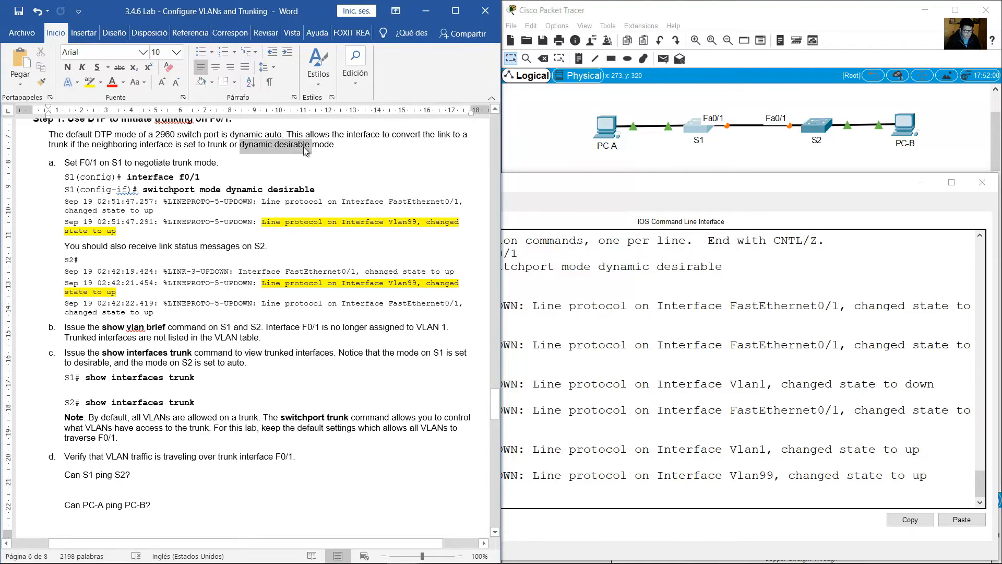
click(556, 330)
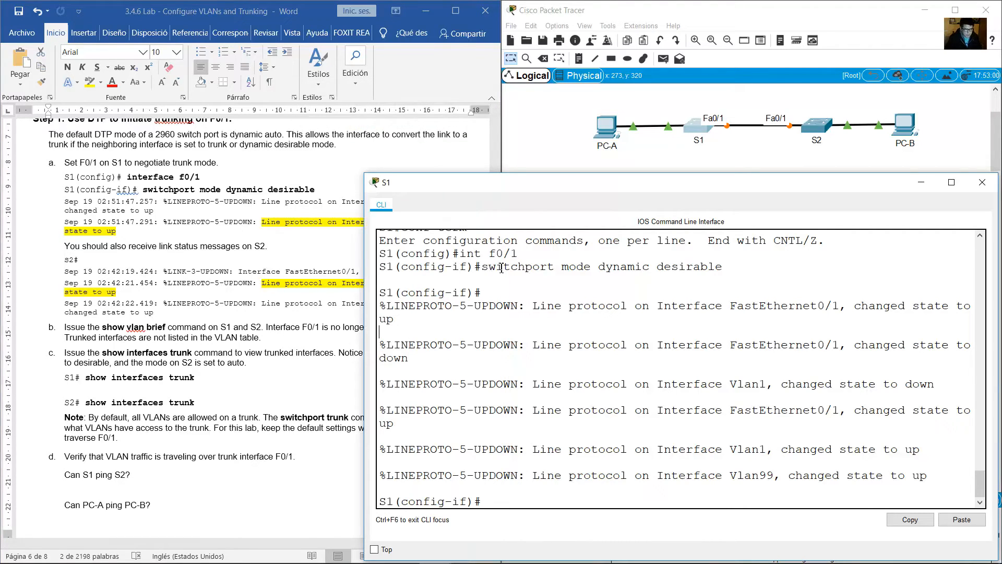
drag(496, 267, 719, 264)
Compare the guide's expected link status messages with the Vlan99 message in S1's console.
click(185, 299)
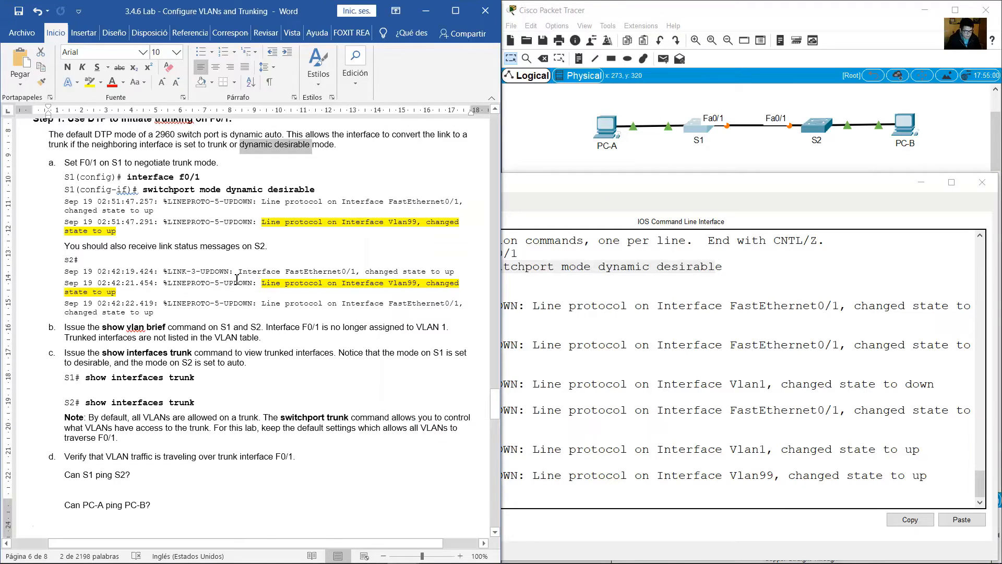
scroll(235, 279, down, 3)
click(697, 349)
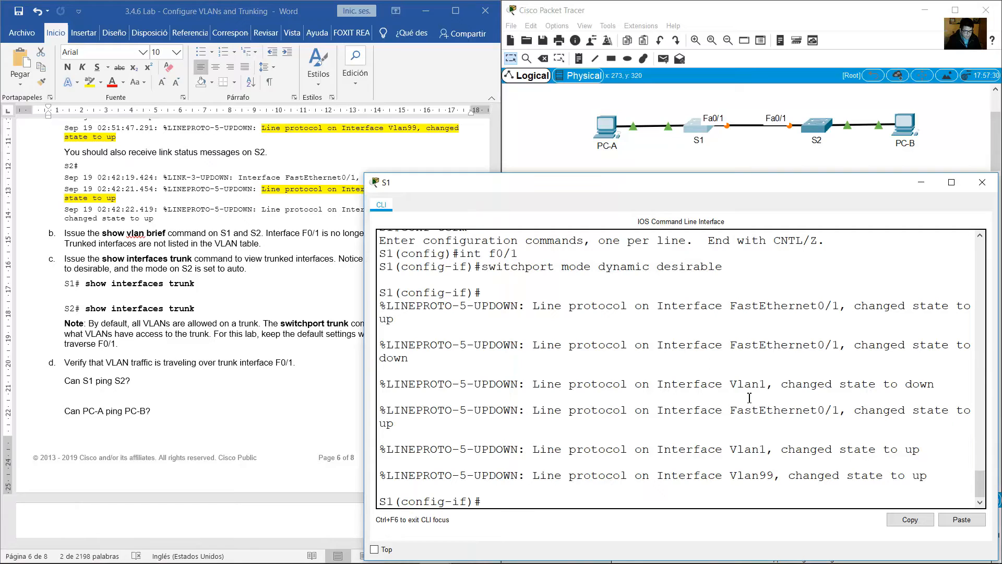
drag(738, 474, 932, 482)
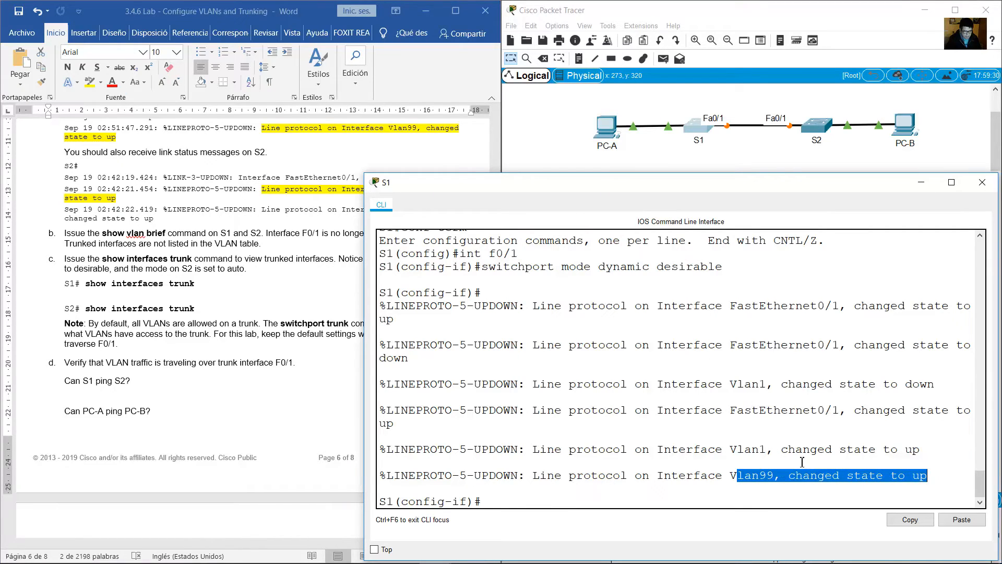
Following Step 1 item b, leave configuration mode on S1 and issue show vlan brief.
click(274, 262)
scroll(275, 262, down, 1)
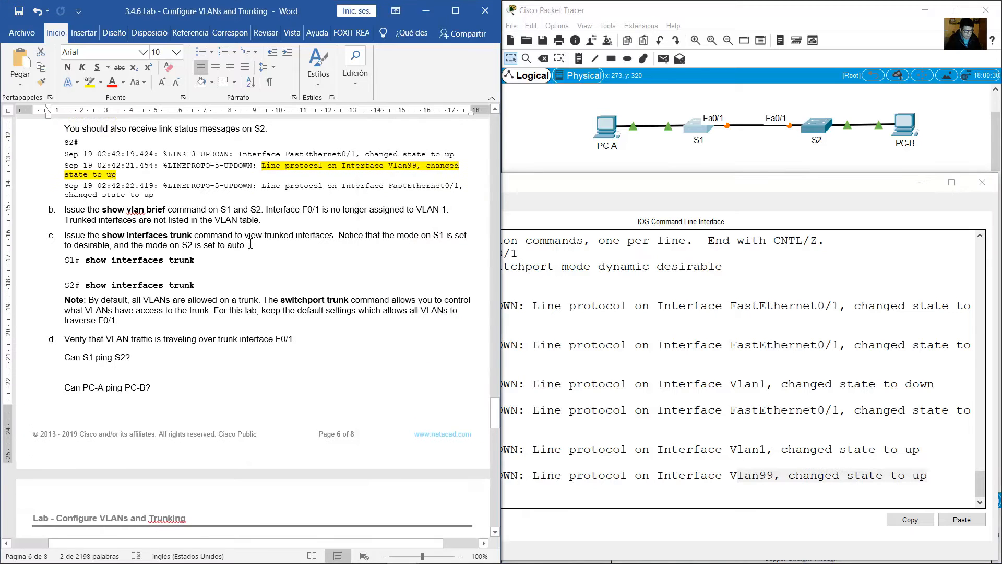
drag(114, 203, 268, 202)
click(646, 488)
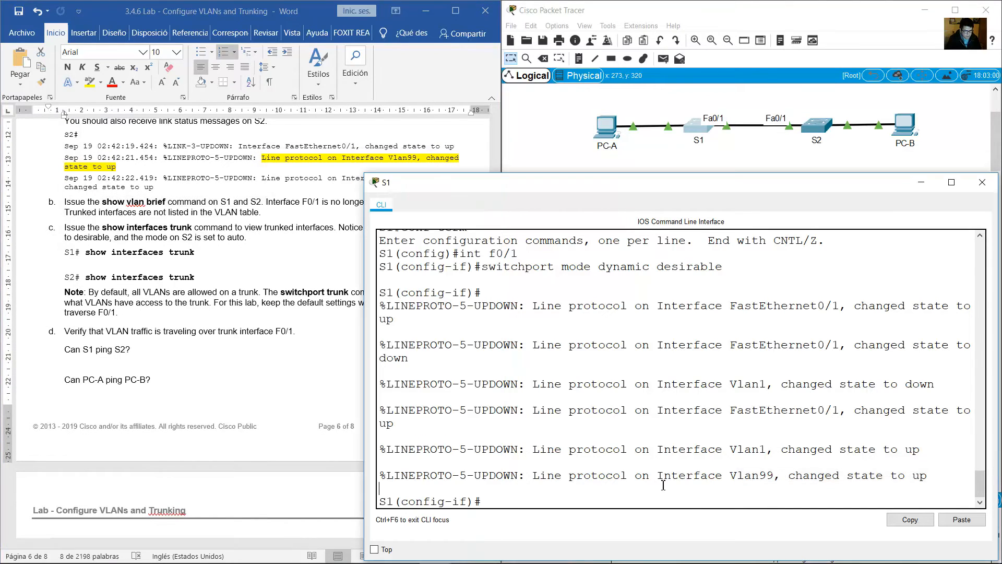
text(end)
key(Return)
text(show vlan brief)
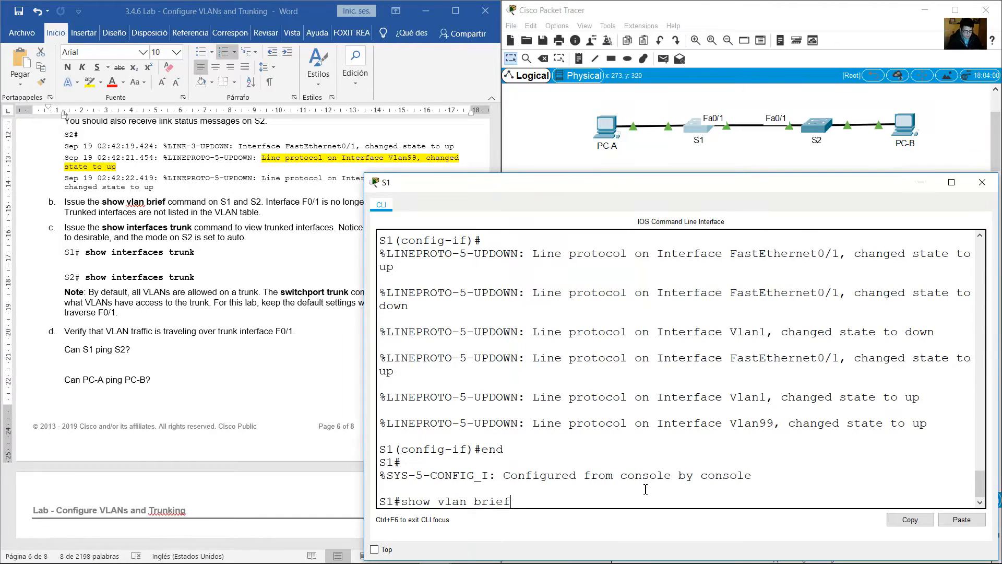
key(Return)
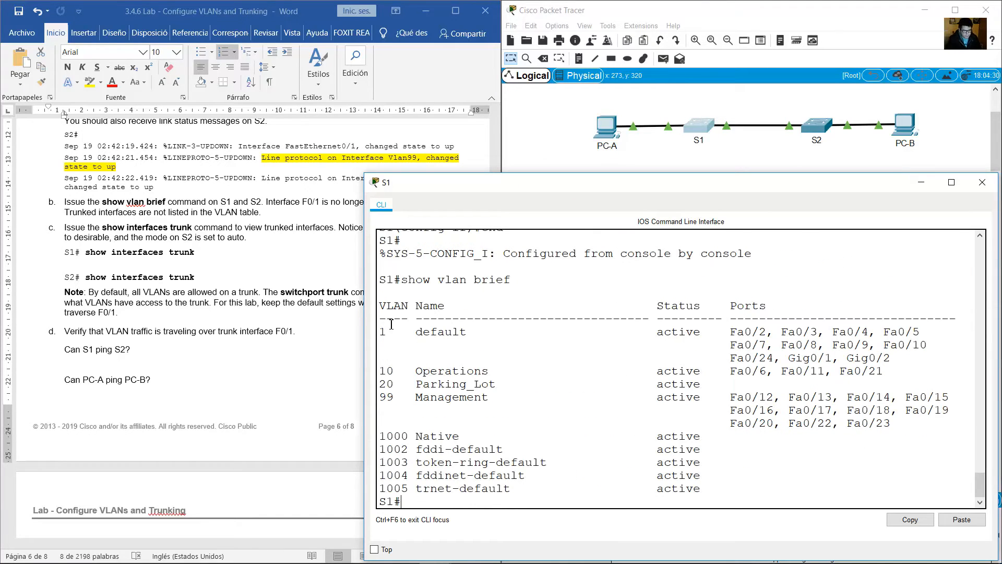
Compare the guide's statement about F0/1 and VLAN 1 with the default VLAN's port list on S1.
key(alt+Tab)
drag(278, 203, 453, 202)
key(alt+Tab)
drag(387, 335, 886, 370)
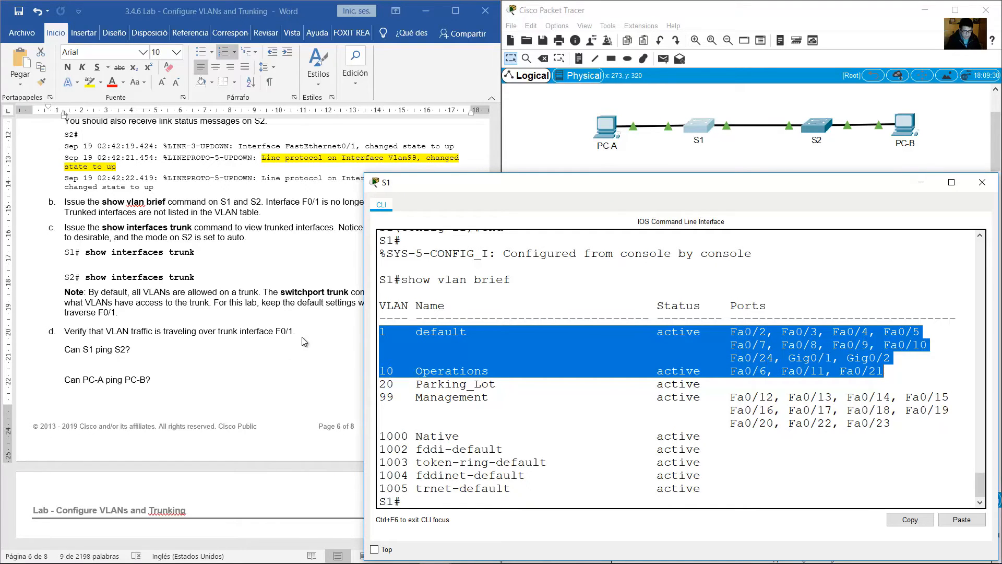
click(425, 338)
drag(445, 334, 338, 321)
click(270, 239)
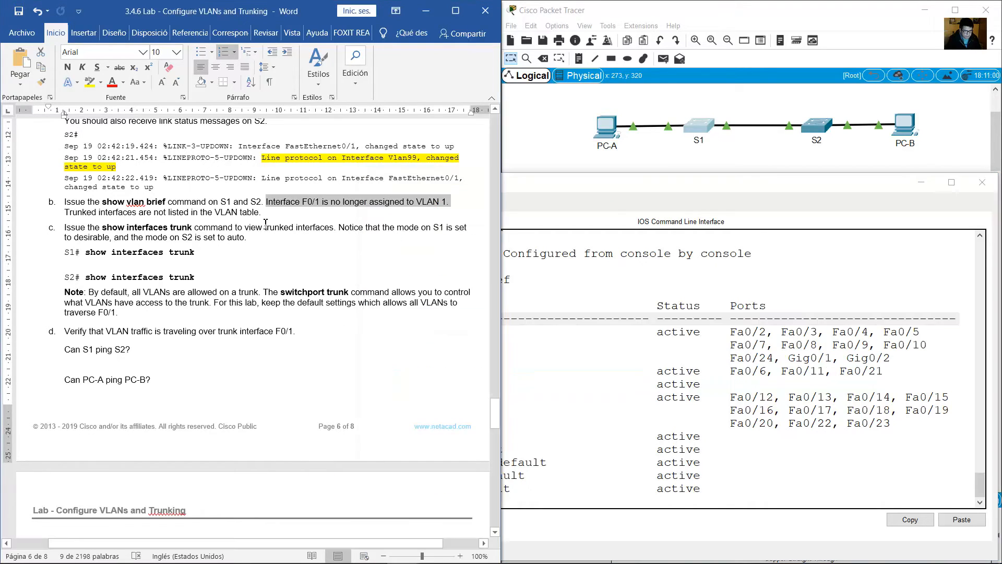
Open S2's console, enter privileged EXEC mode and issue show vlan brief.
click(816, 126)
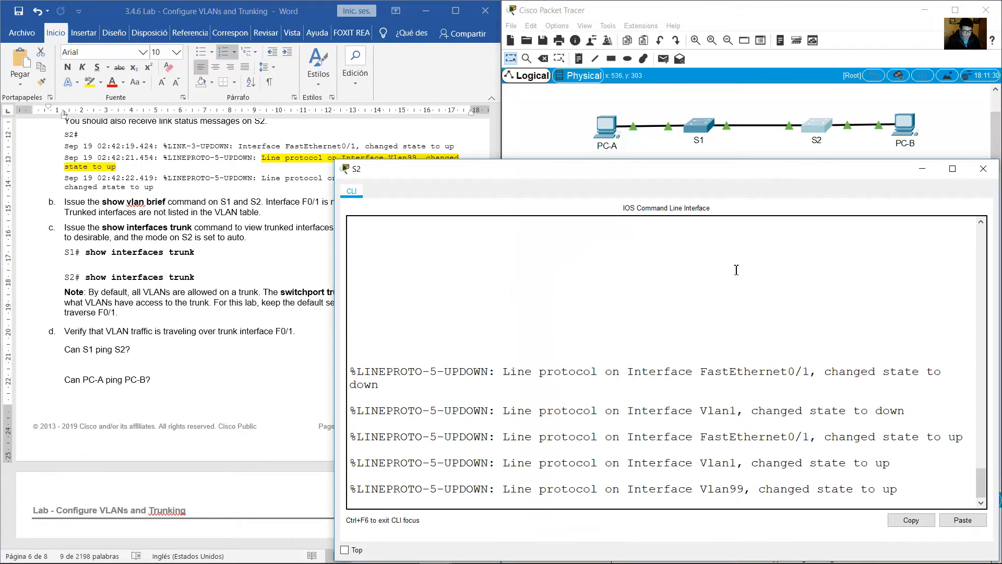
key(Return)
text(en)
key(Return)
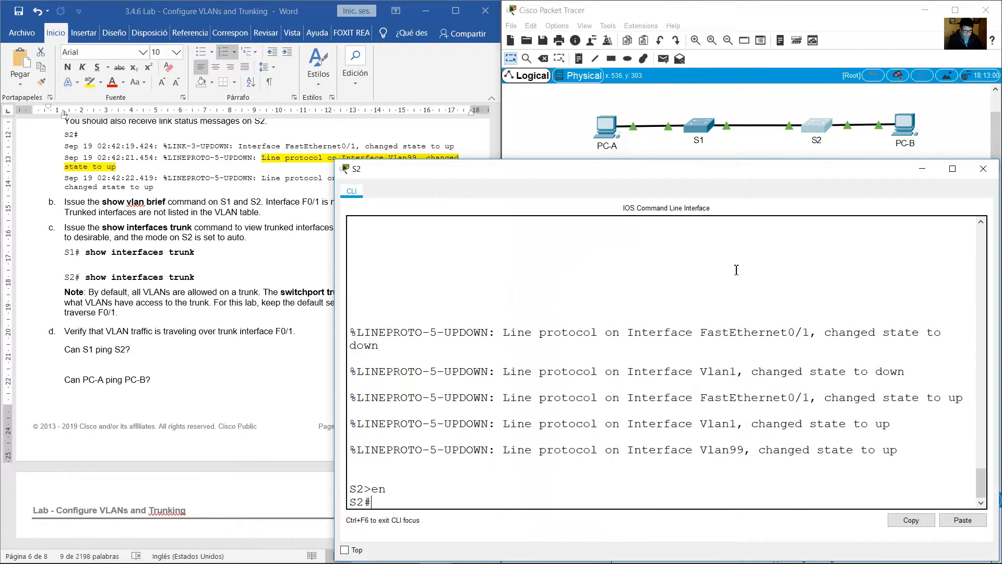
text(show vlan brief)
key(Return)
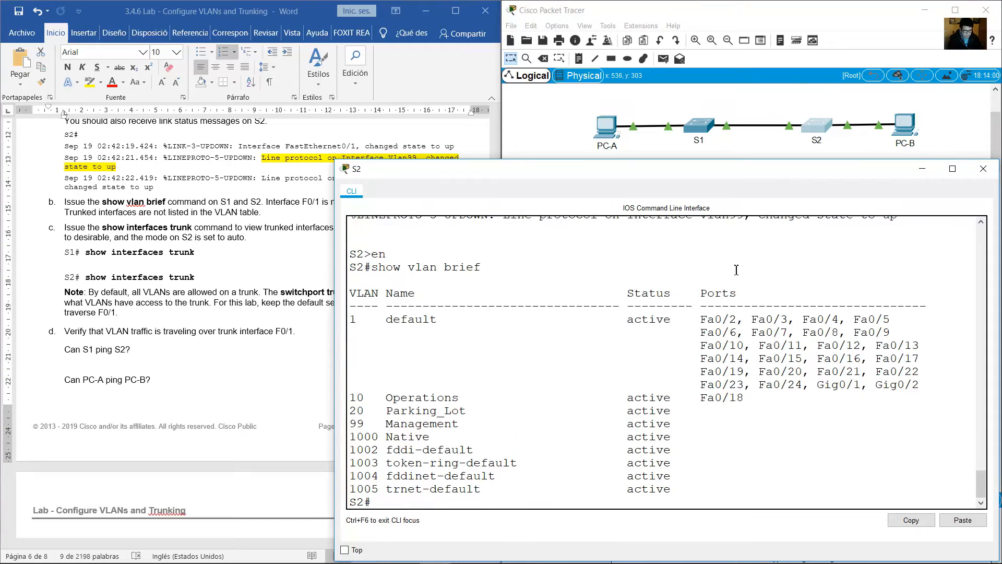
Examine the ports assigned to the default VLAN in S2's VLAN table.
triple_click(670, 334)
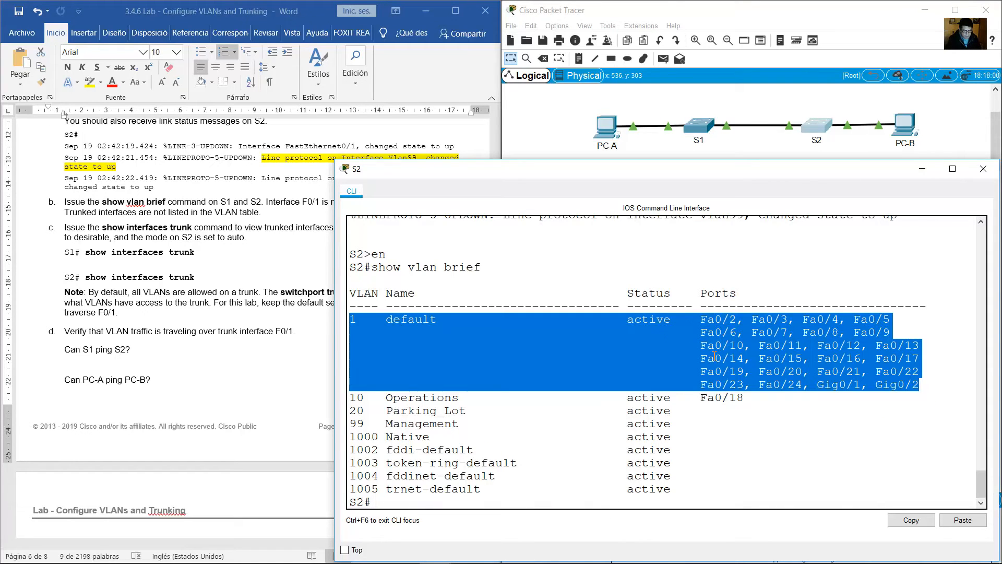
click(445, 330)
drag(430, 319, 337, 319)
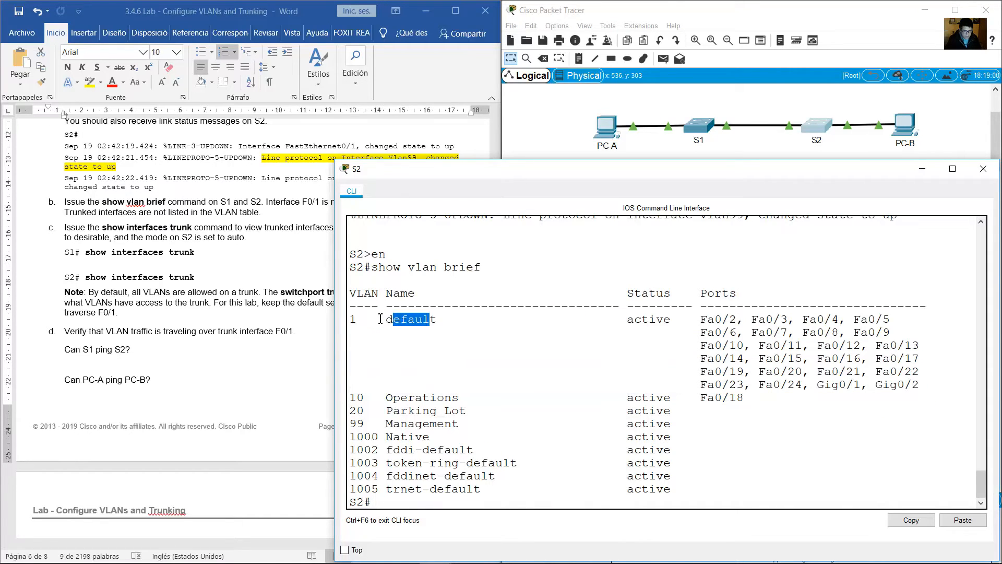
drag(694, 319, 934, 381)
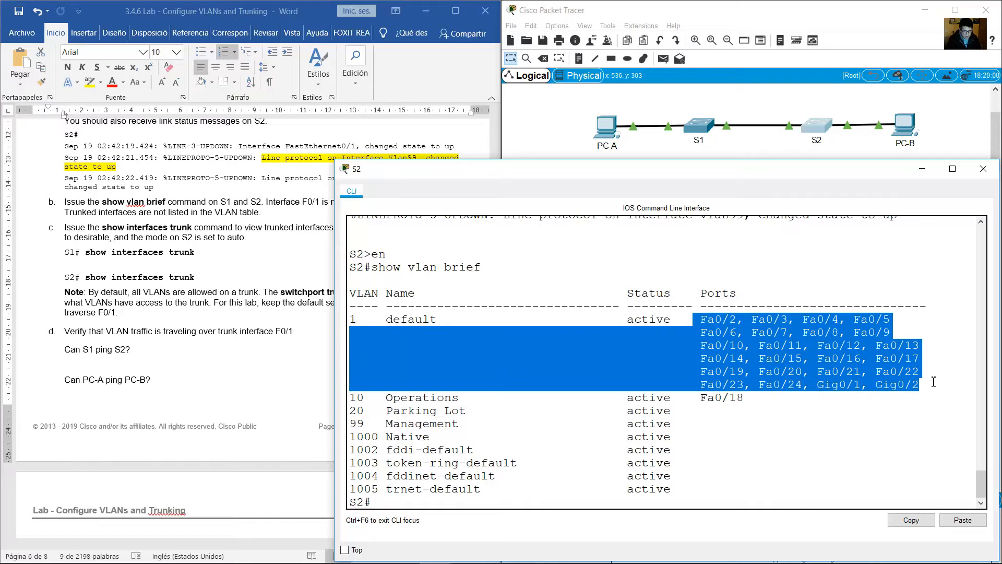
Following Step 1 item c, issue show interfaces trunk on S1.
click(268, 323)
scroll(234, 278, down, 2)
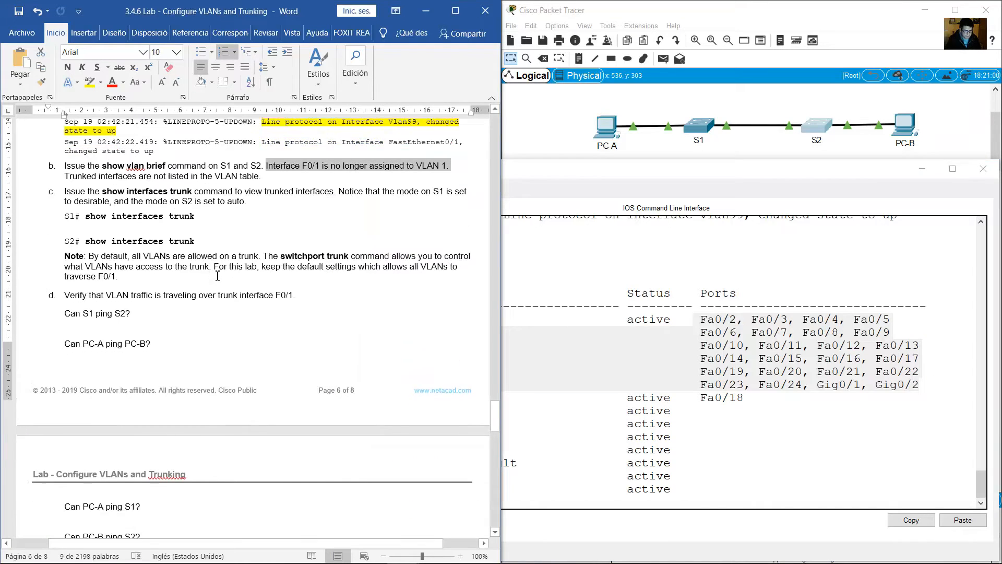
drag(103, 165, 234, 165)
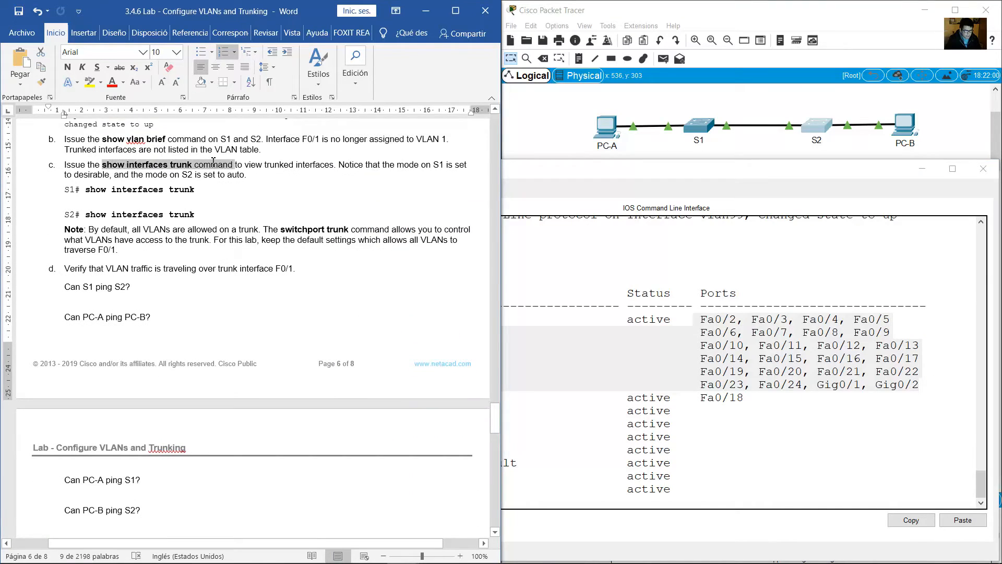
click(710, 127)
click(736, 287)
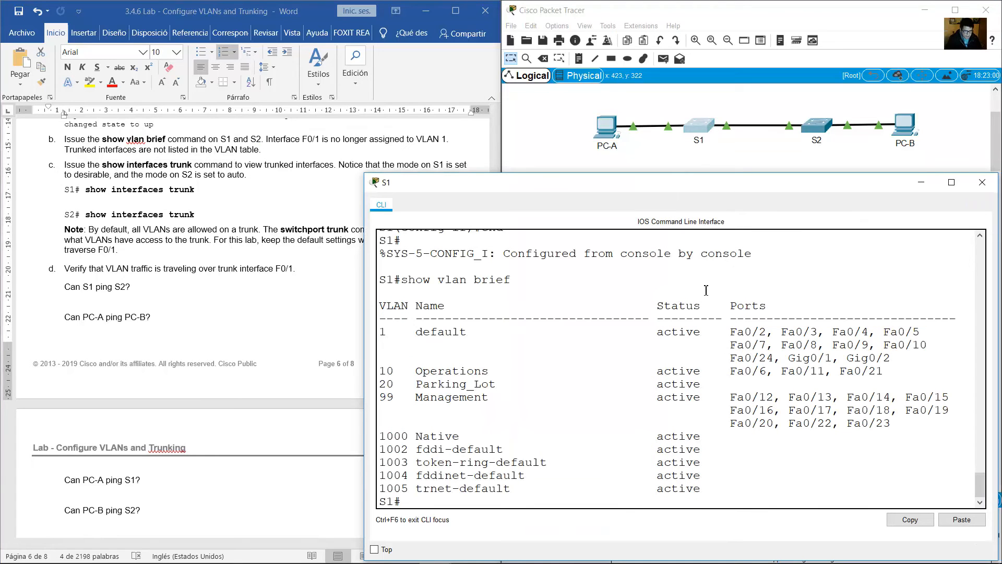
text(show interface)
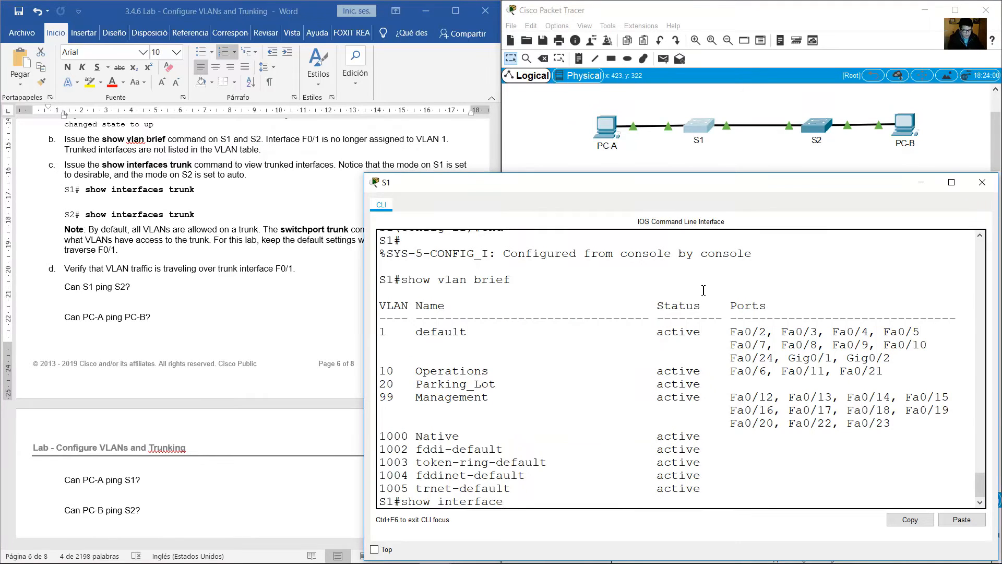
text(s trunk)
key(Return)
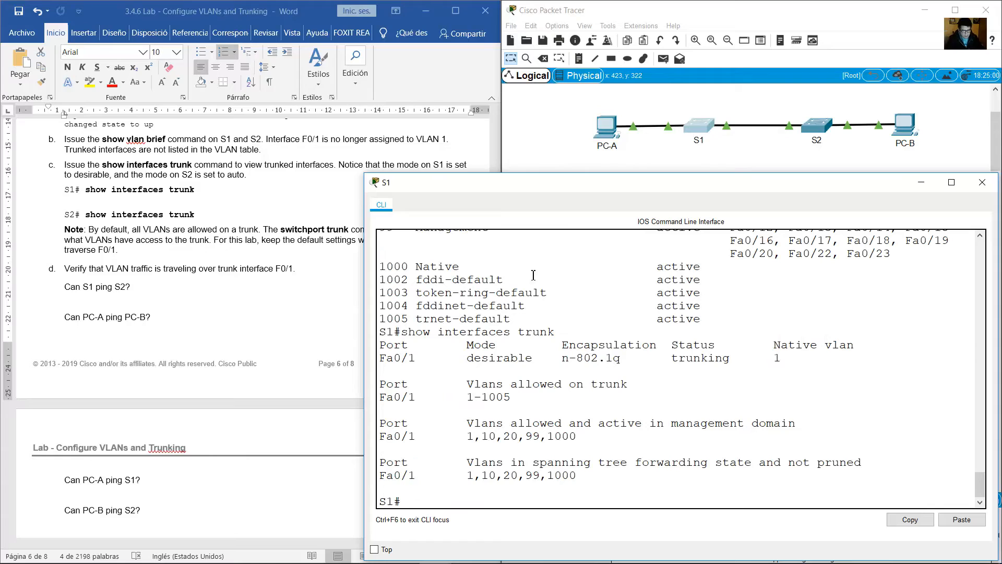
Review the port, mode, encapsulation, status and native VLAN in S1's trunk output.
drag(417, 359, 381, 357)
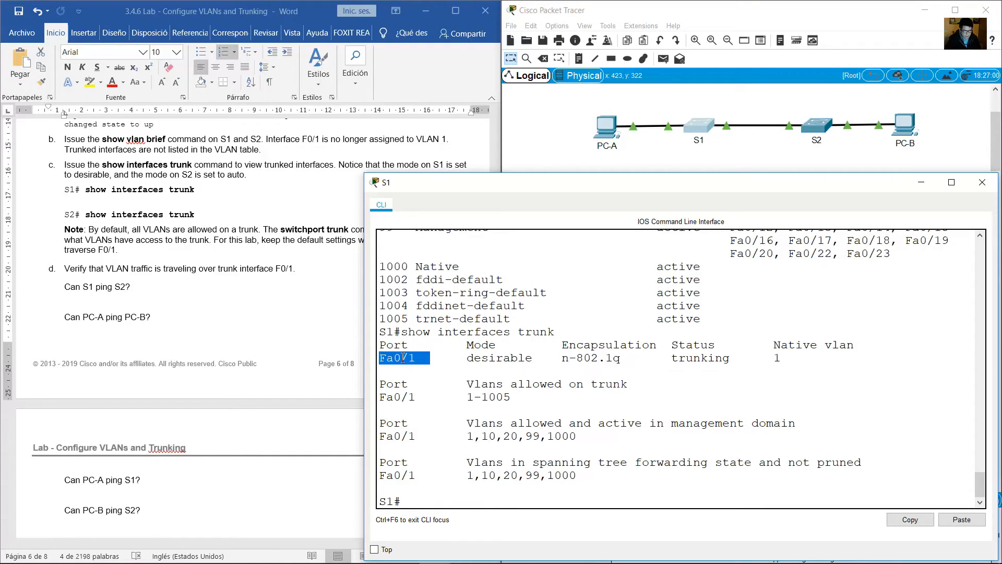
drag(471, 358, 534, 360)
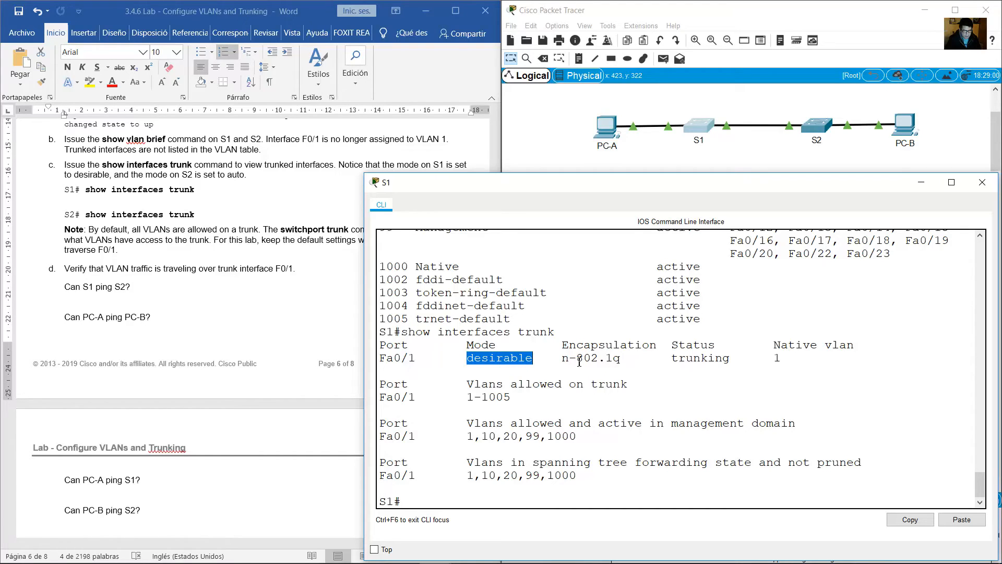
drag(577, 359, 628, 360)
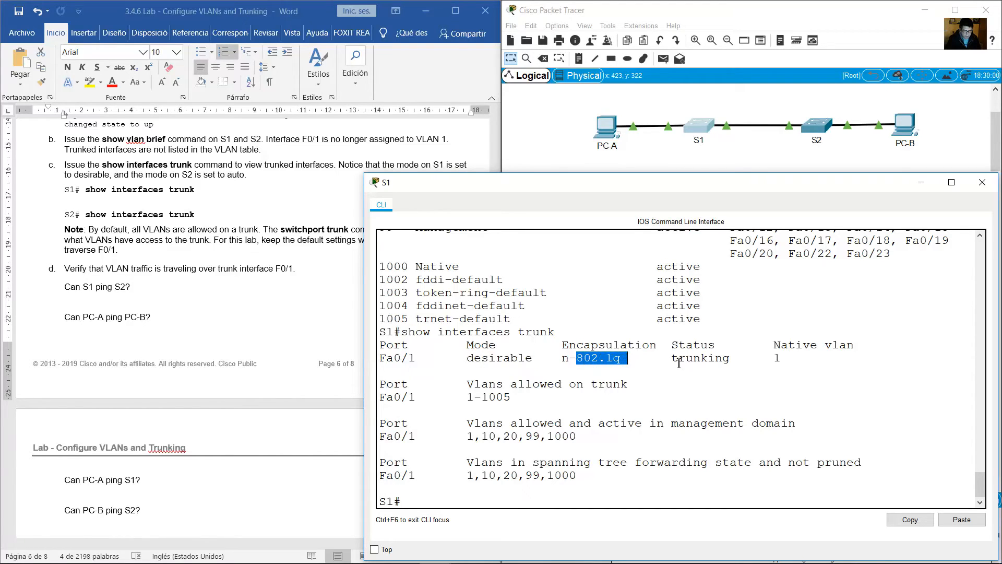
double_click(681, 359)
double_click(775, 357)
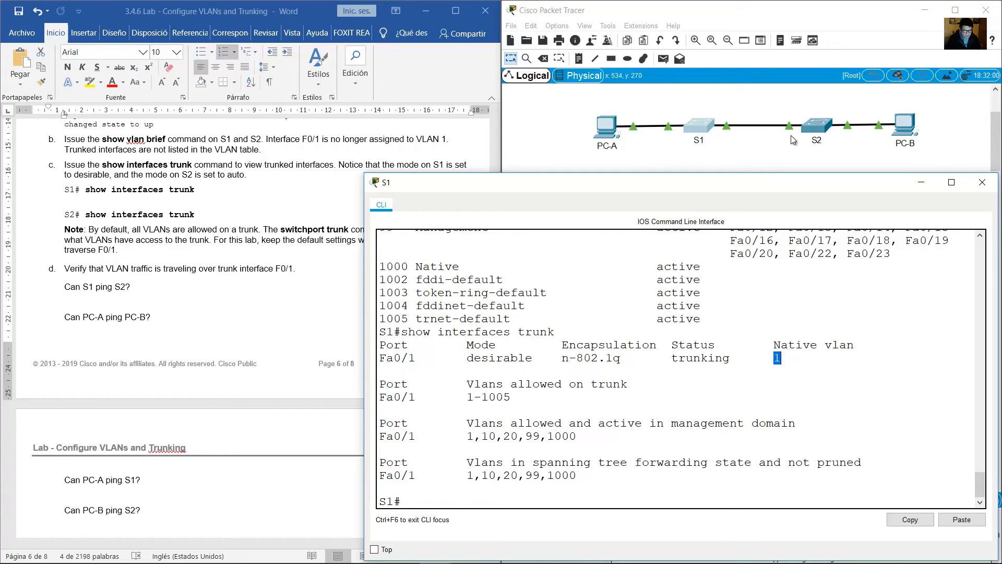
Issue show interfaces trunk on S2 and review its port, mode, encapsulation, status and native VLAN.
click(813, 124)
text(sh)
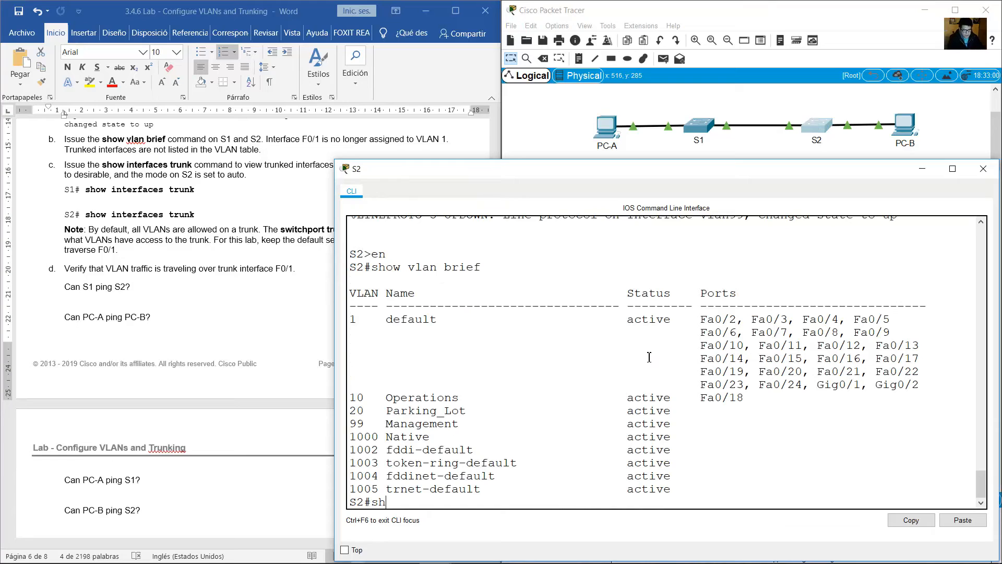
text(ow interfaces trunk)
key(Return)
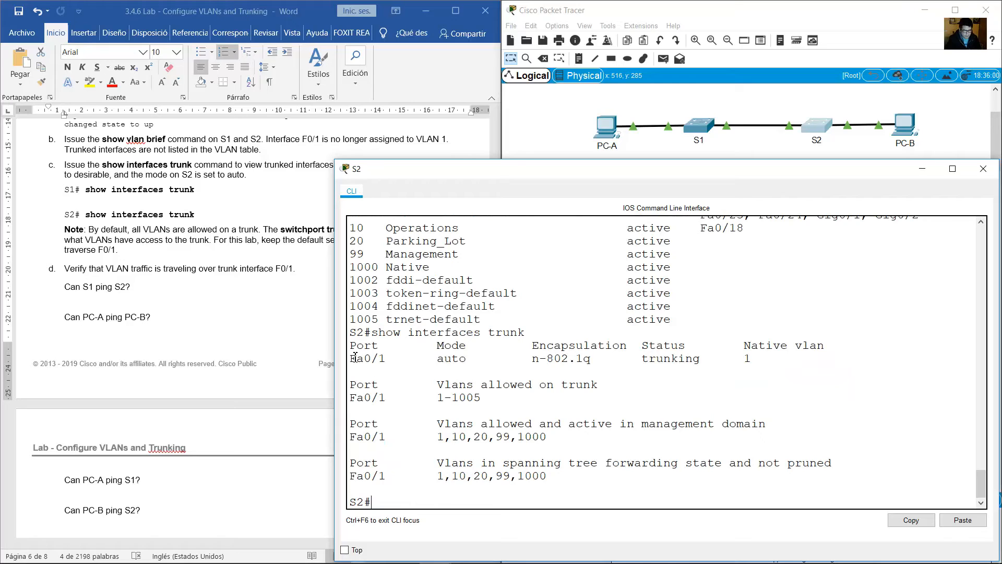
drag(351, 358, 395, 362)
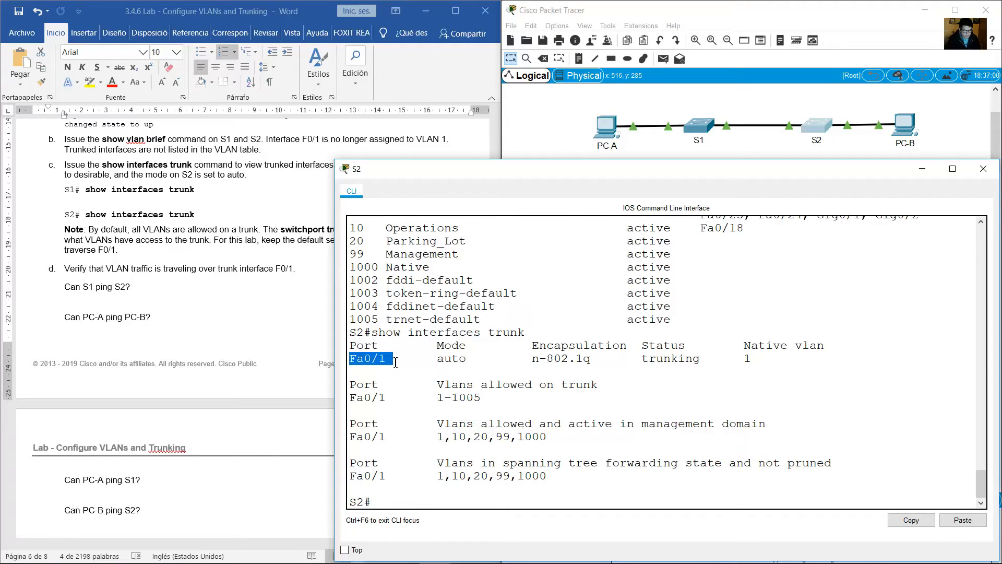
drag(433, 360, 752, 359)
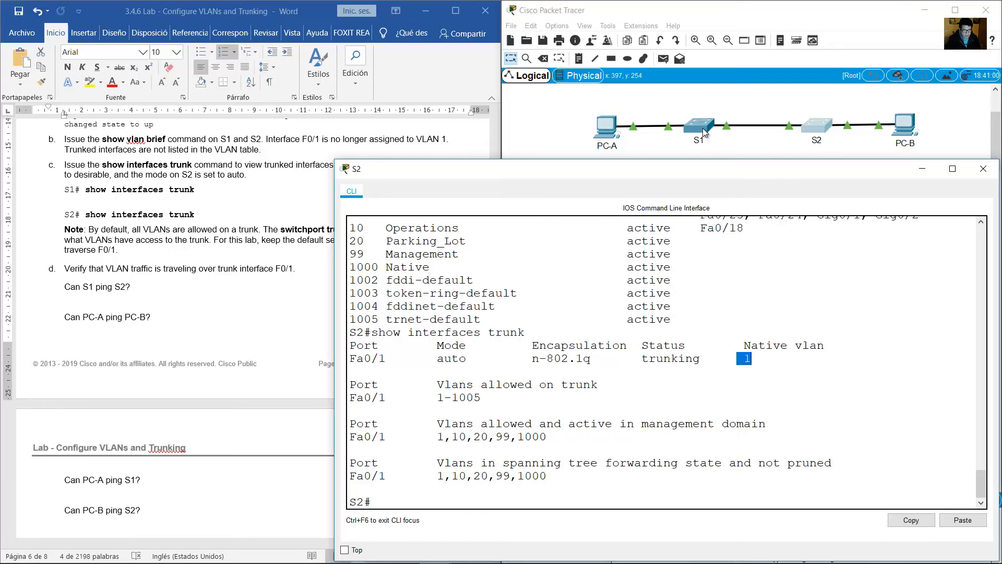
Compare the Fa0/1 trunk mode reported on S1 with the one on S2.
click(702, 132)
drag(467, 360, 534, 356)
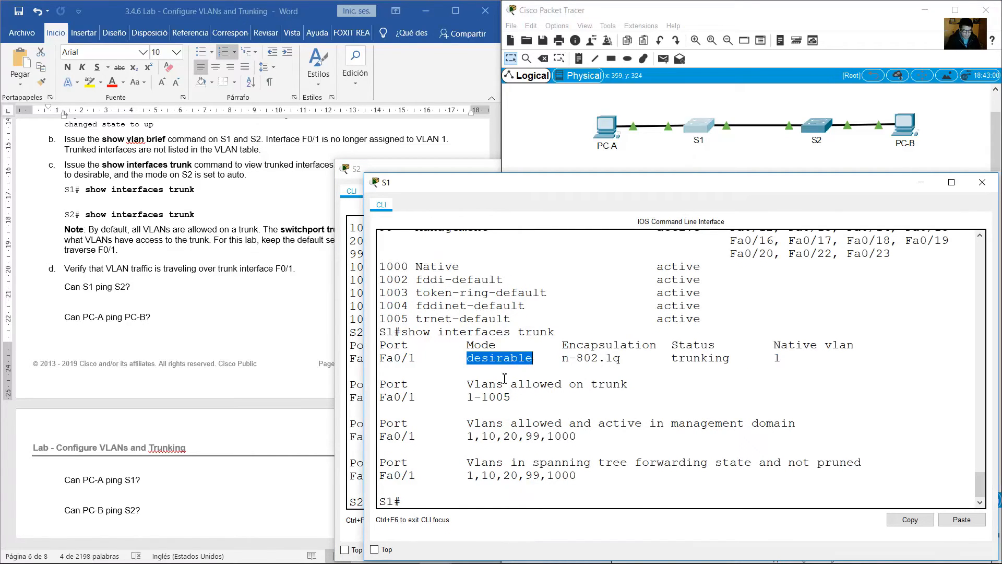
click(819, 126)
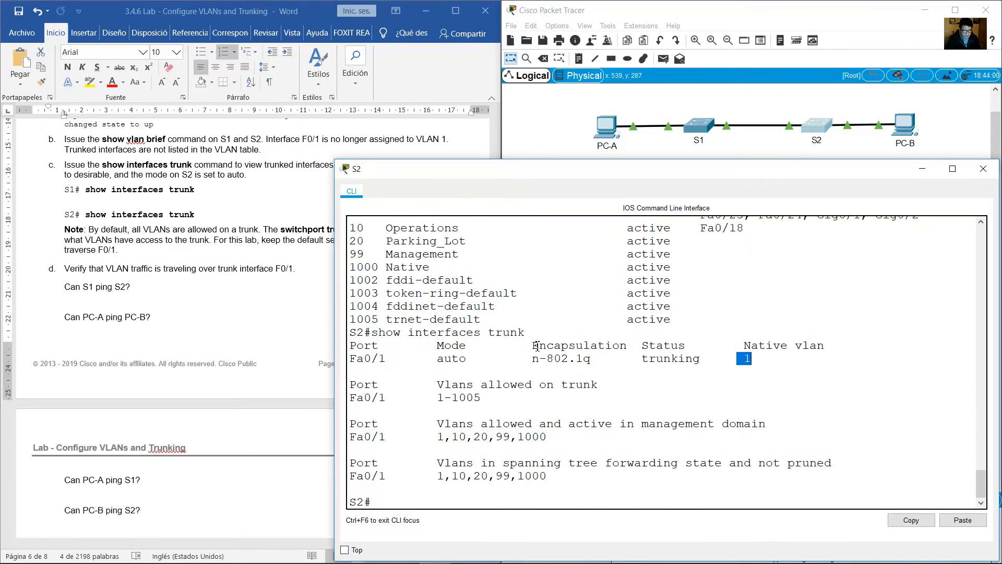
drag(434, 359, 474, 362)
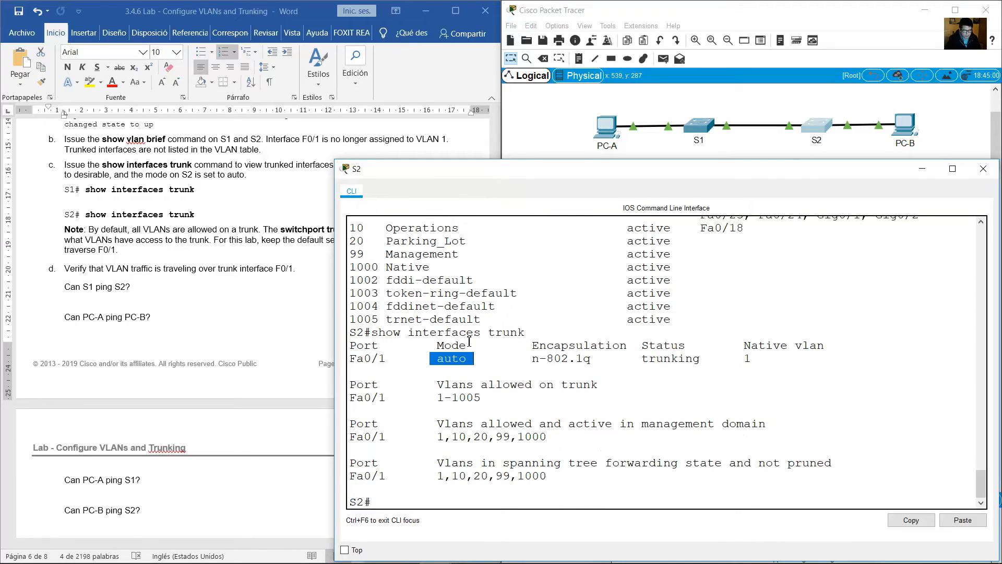
Read the guide's note about the VLANs allowed on a trunk by default and the switchport trunk command.
key(alt+Tab)
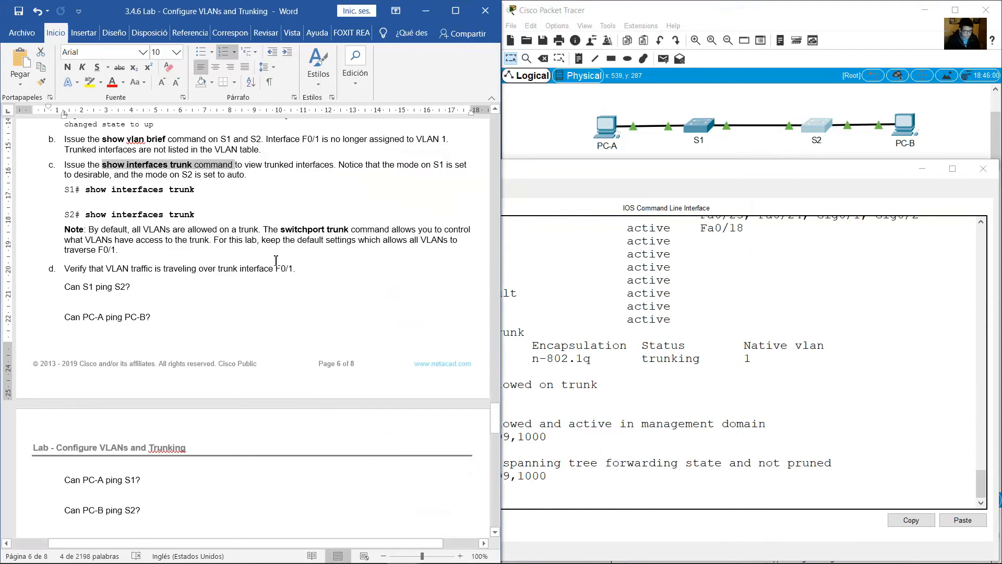
scroll(196, 215, down, 2)
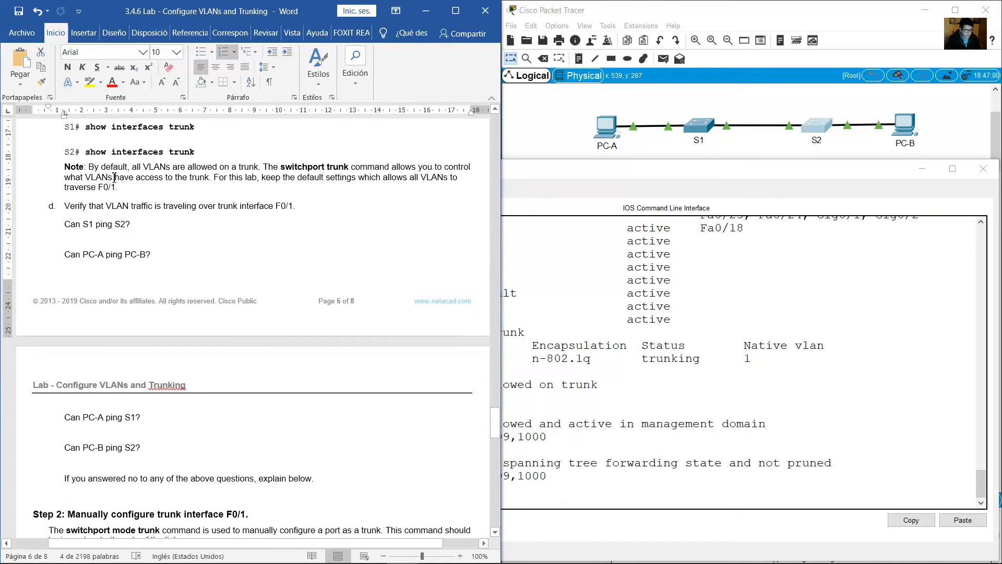
drag(92, 167, 118, 188)
Review the VLANs allowed on the Fa0/1 trunk in S1's trunk output.
click(764, 304)
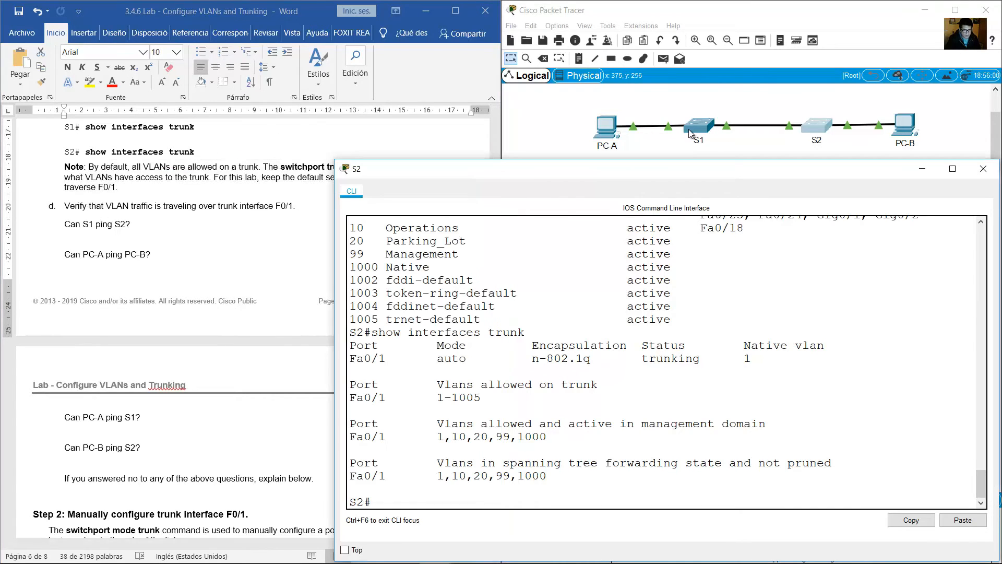
click(687, 129)
click(441, 377)
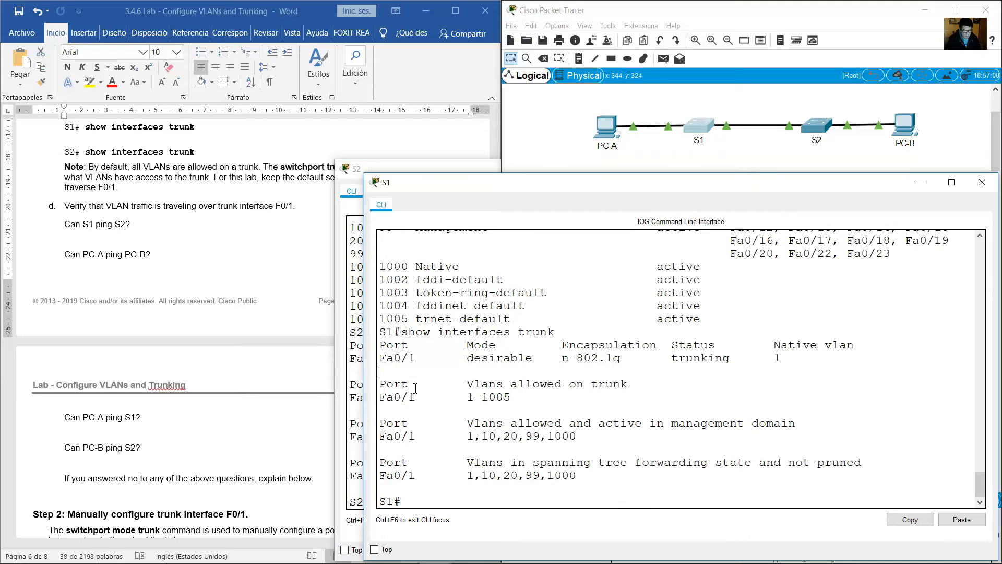
drag(466, 384, 634, 385)
click(462, 398)
drag(461, 398, 517, 396)
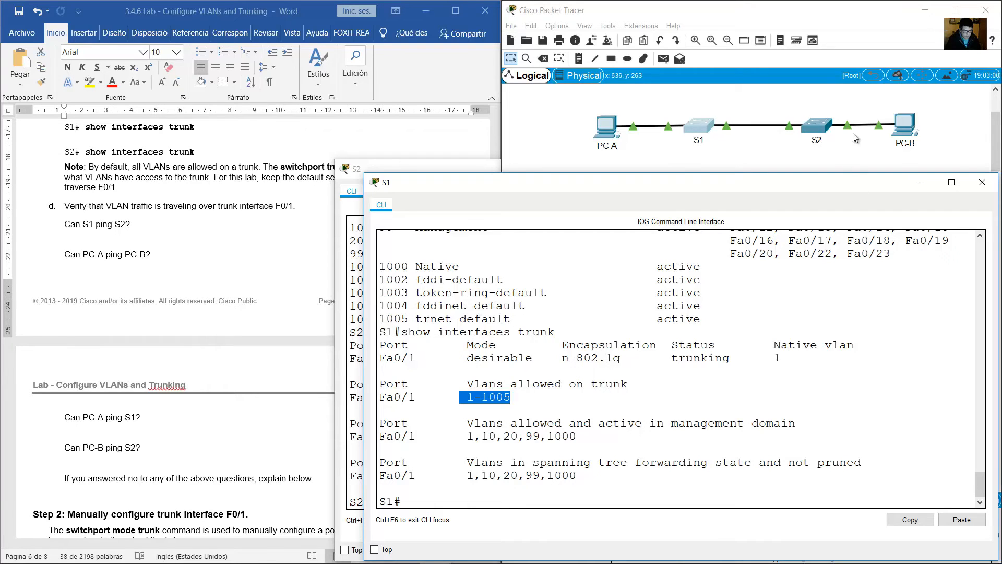
Check the VLANs allowed on the Fa0/1 trunk in S2's trunk output.
click(816, 128)
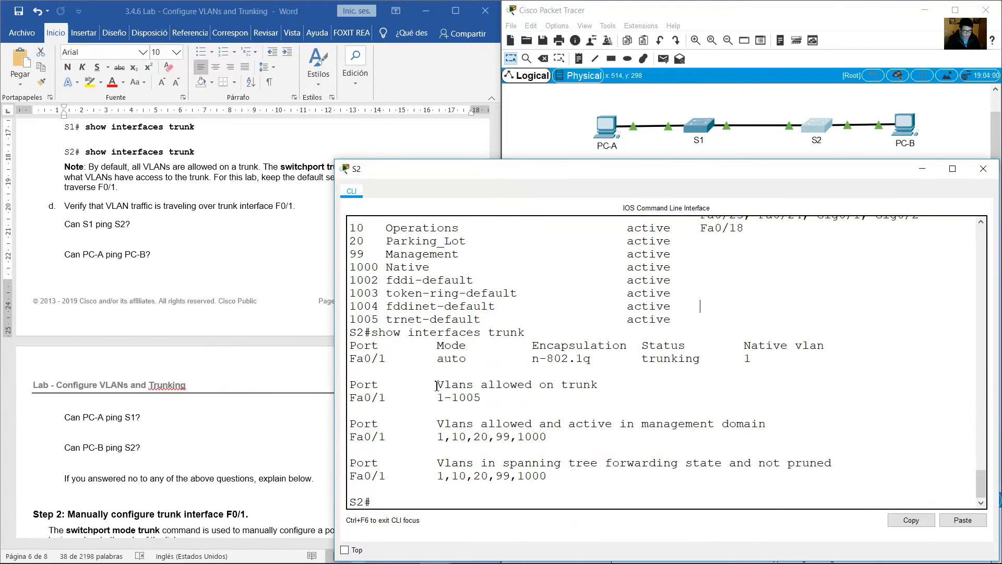
drag(437, 386, 604, 390)
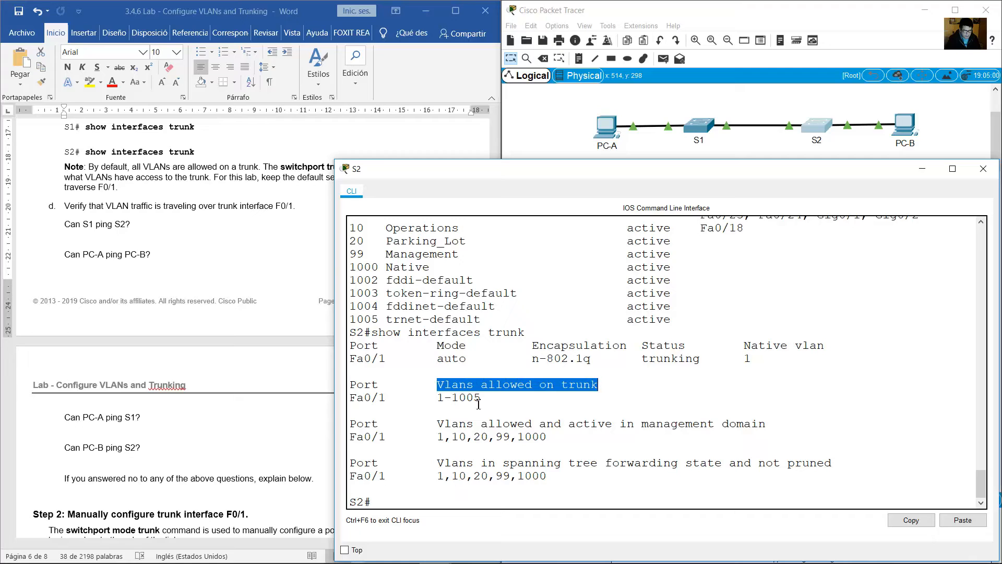
drag(441, 401, 495, 399)
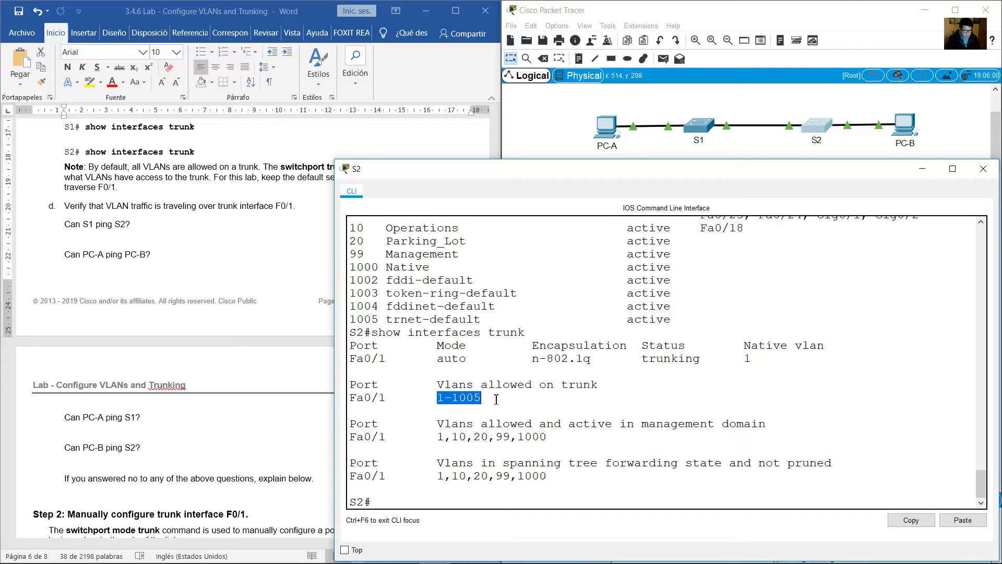
Read the guide's step d on verifying VLAN traffic over F0/1 and its question about S1 pinging S2.
click(181, 203)
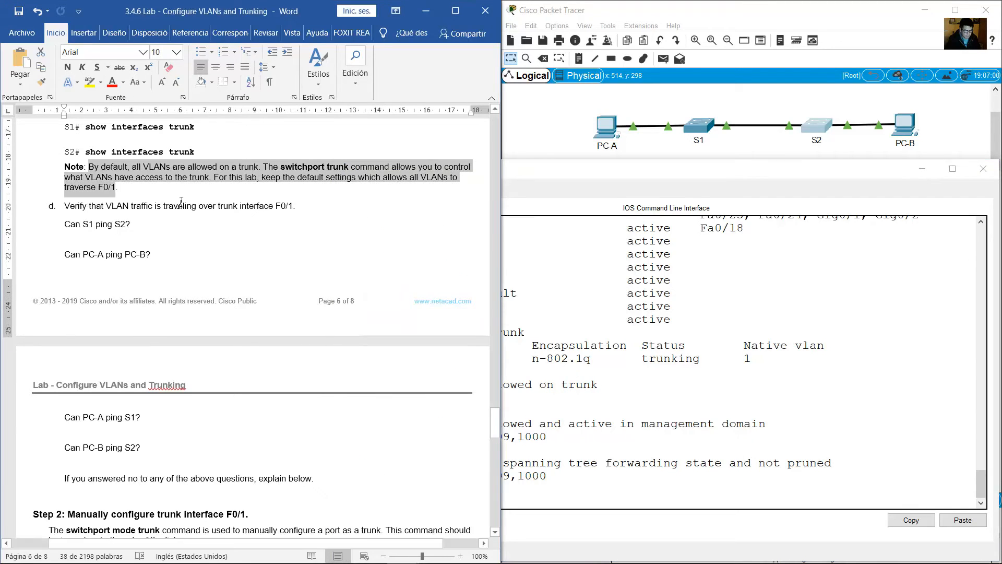
scroll(180, 202, down, 1)
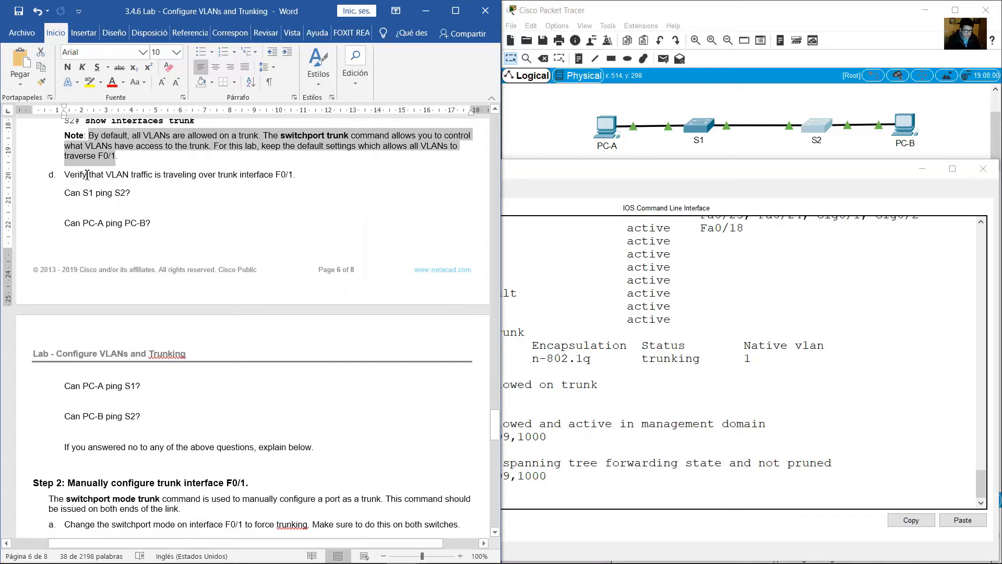
drag(64, 175, 298, 175)
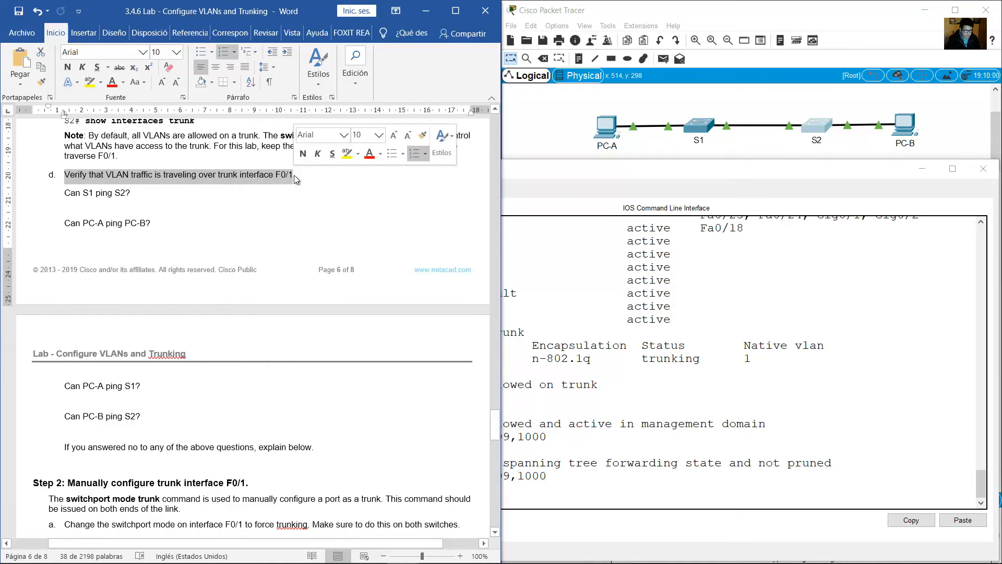
drag(85, 193, 137, 194)
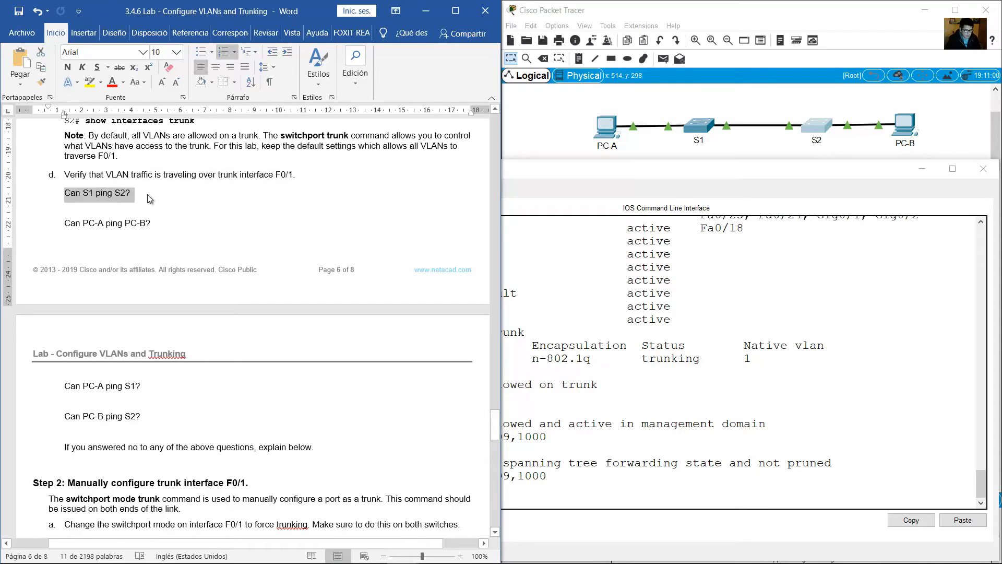
Ping S2 at 192.168.1.12 from S1's command line.
click(699, 126)
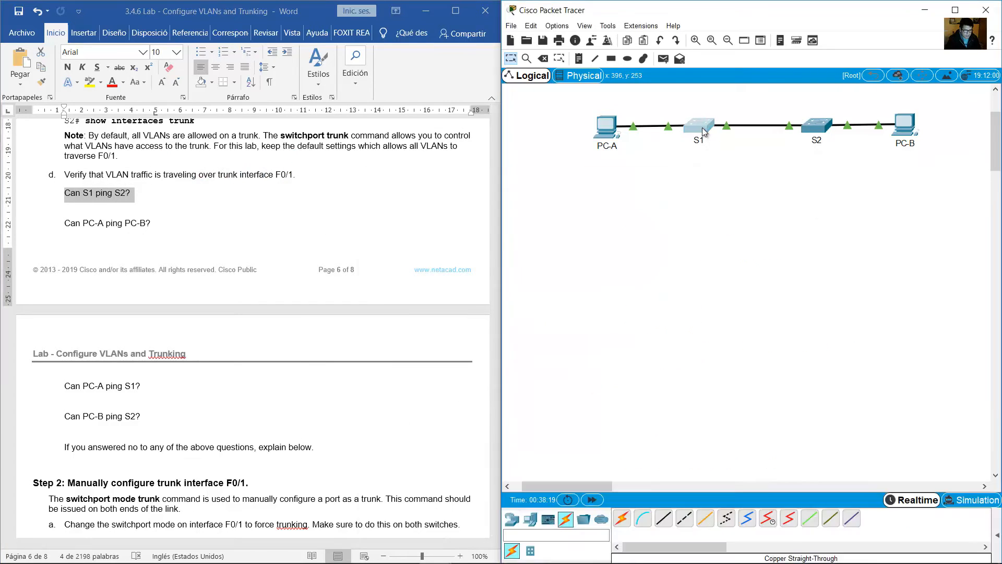
key(Up)
key(Up)
key(Up)
key(Up)
key(Up)
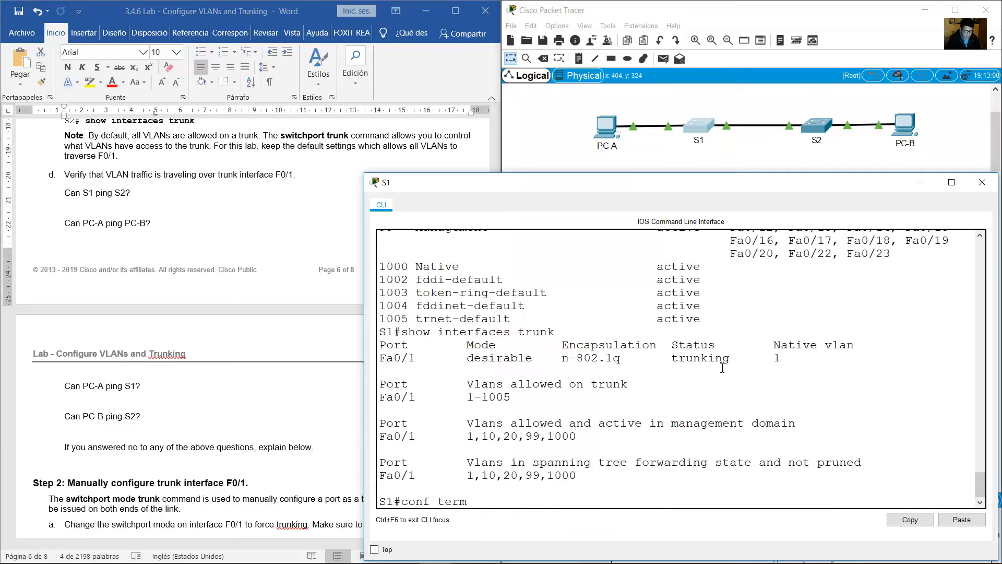
key(Up)
key(Up)
key(Up)
key(BackSpace)
key(BackSpace)
key(BackSpace)
key(BackSpace)
key(BackSpace)
key(BackSpace)
key(BackSpace)
key(BackSpace)
key(BackSpace)
key(BackSpace)
key(BackSpace)
key(BackSpace)
key(BackSpace)
key(BackSpace)
text(ping 192.168.1.12)
key(Return)
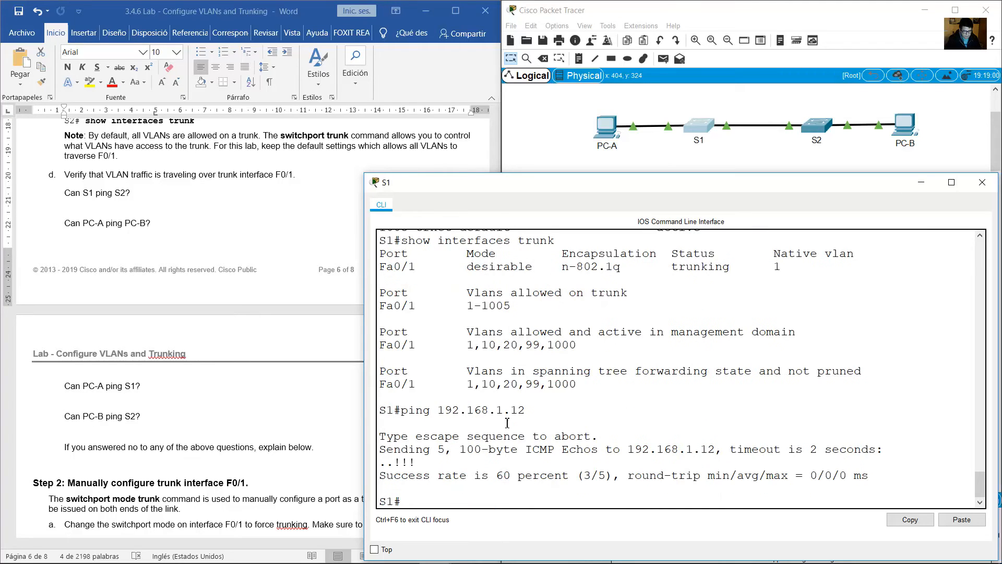
Repeat the ping from S1 to 192.168.1.12 and check its success rate.
drag(415, 475, 350, 464)
click(635, 487)
key(Up)
key(Return)
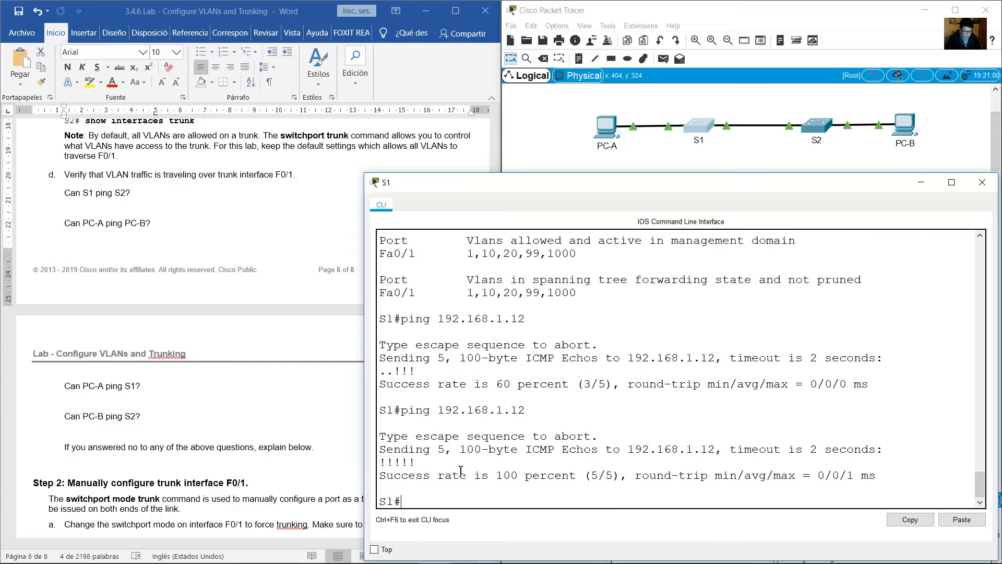
drag(434, 462, 362, 465)
Ping PC-B at 192.168.10.4 from PC-A's command prompt and check the replies.
click(177, 220)
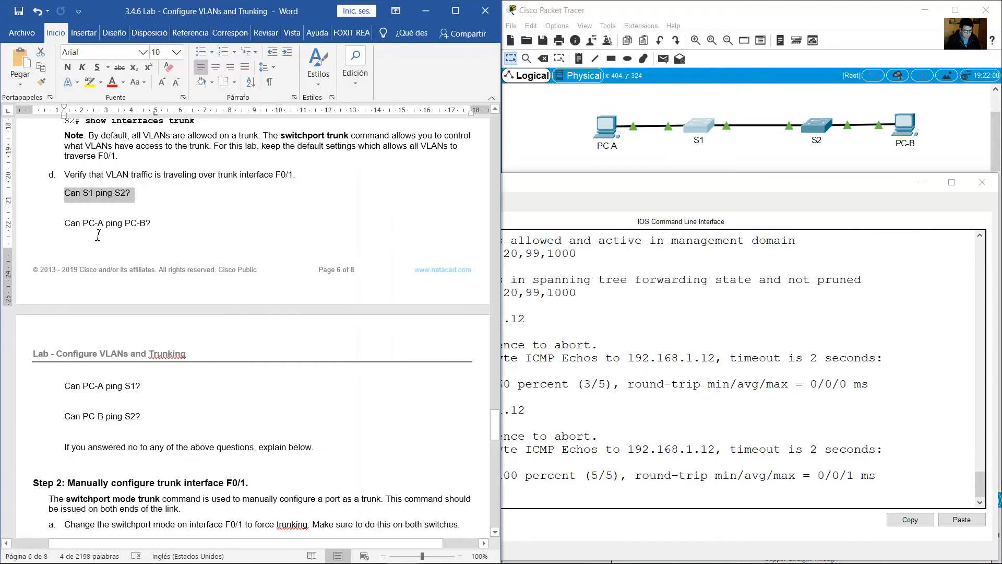
drag(71, 224, 162, 223)
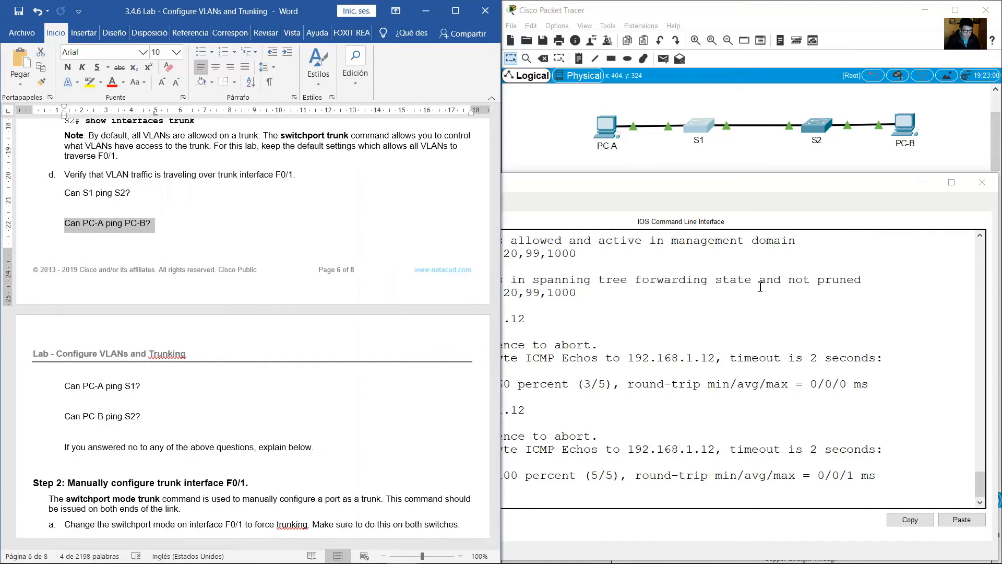
click(608, 137)
click(755, 361)
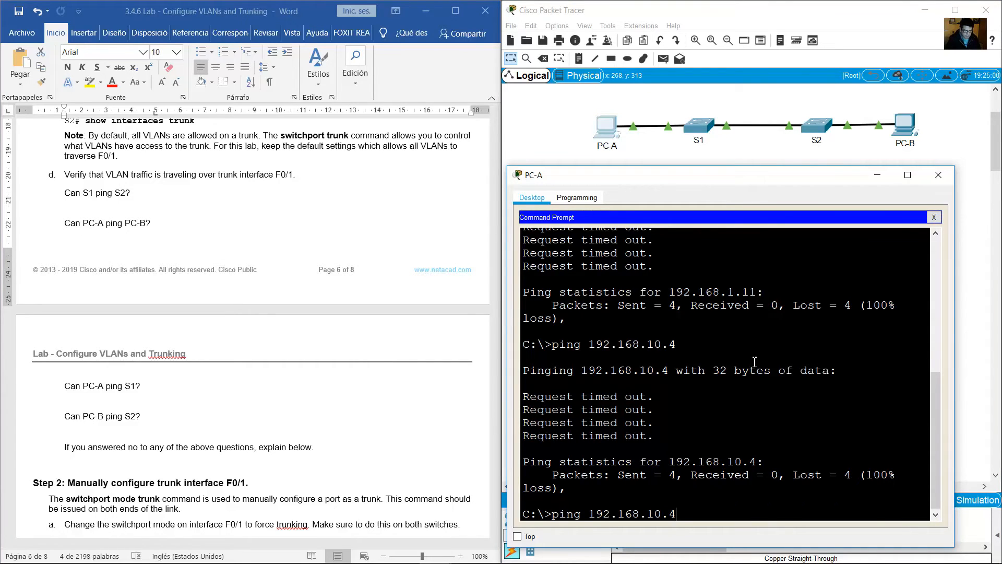
key(Return)
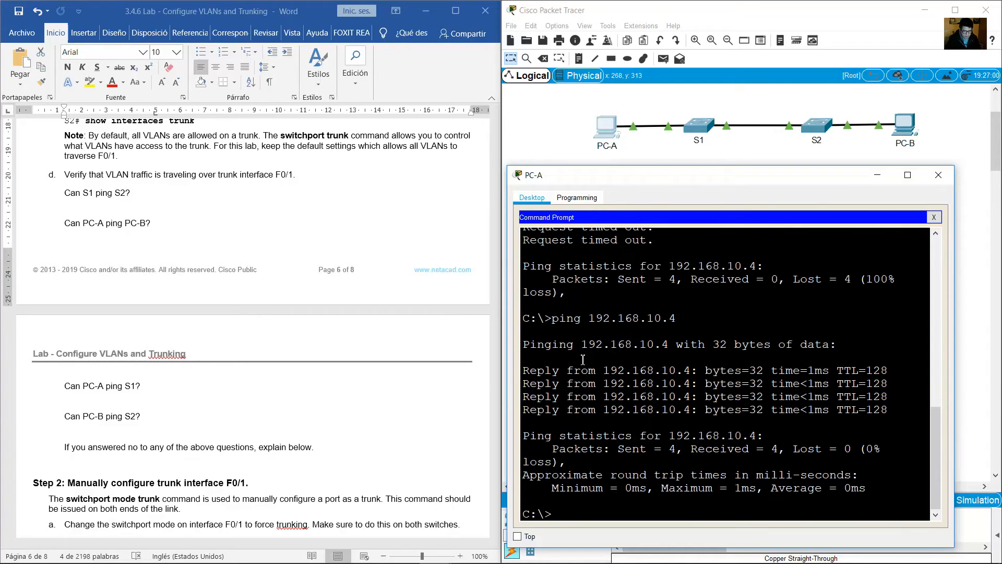
drag(567, 370, 668, 435)
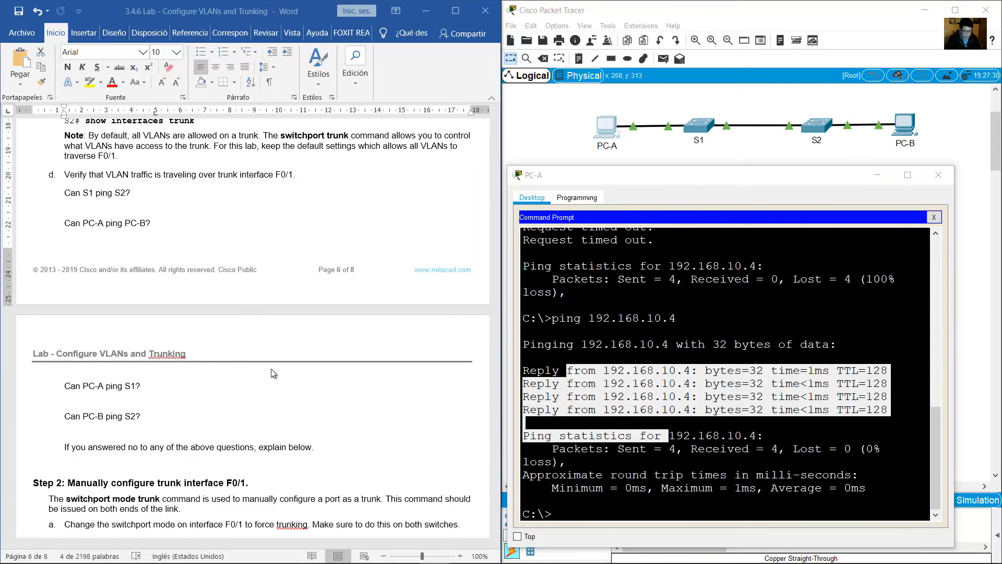
Find the guide's question about PC-A reaching S1 and ping 192.168.1.11 from PC-A's command prompt.
click(271, 369)
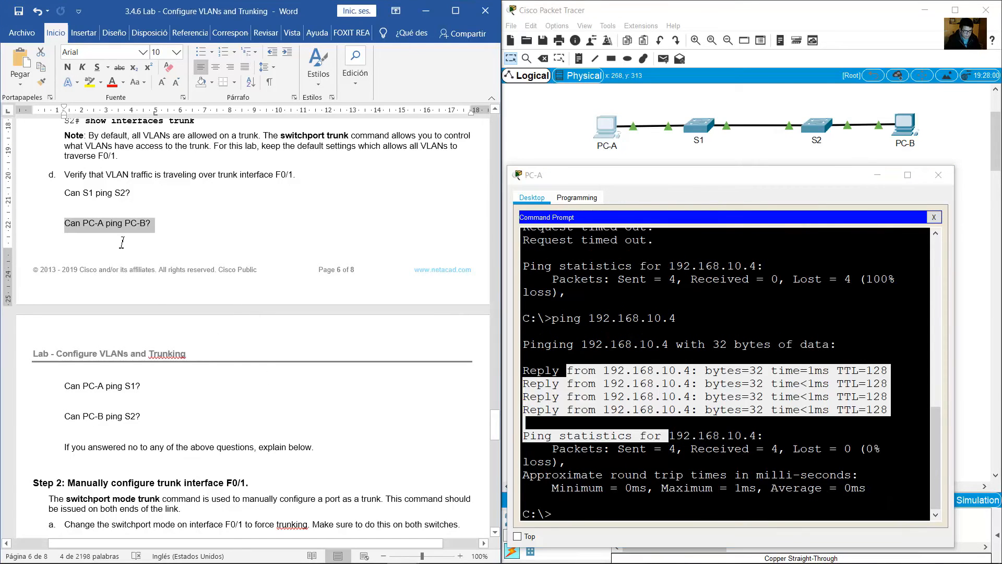
drag(89, 191, 156, 225)
drag(83, 229, 143, 245)
scroll(130, 250, down, 4)
drag(62, 264, 160, 275)
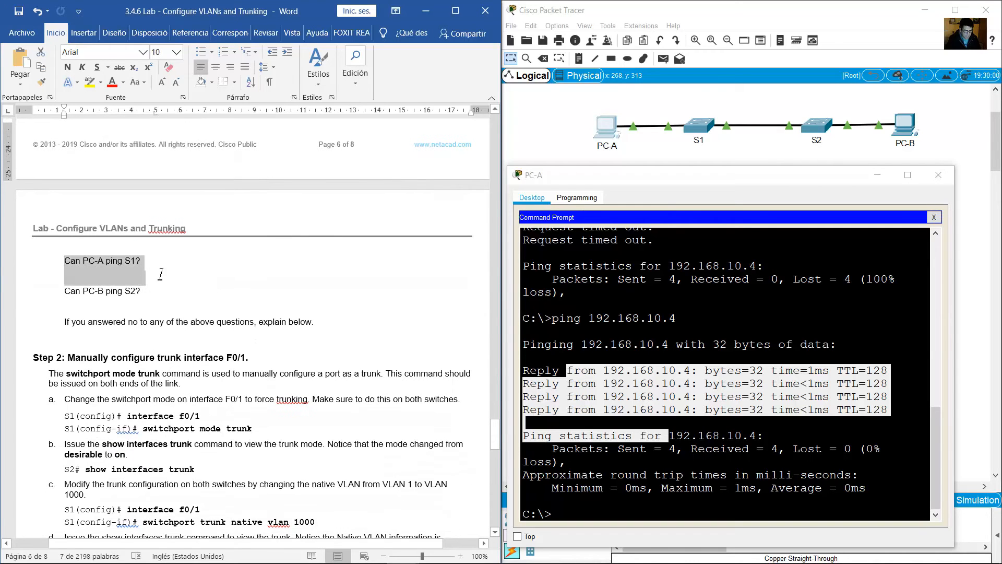
click(611, 131)
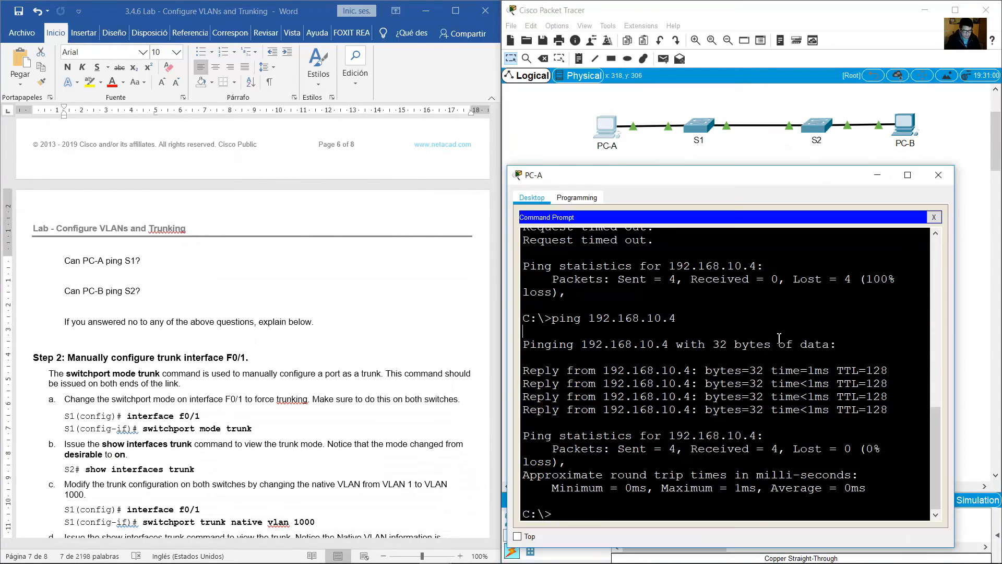
key(Up)
key(Up)
key(Return)
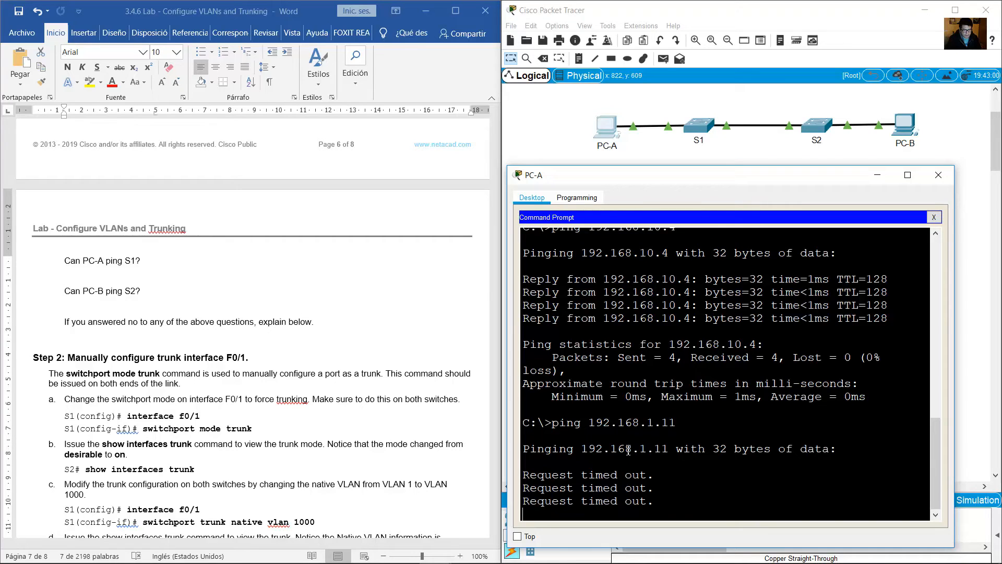
drag(568, 475, 657, 499)
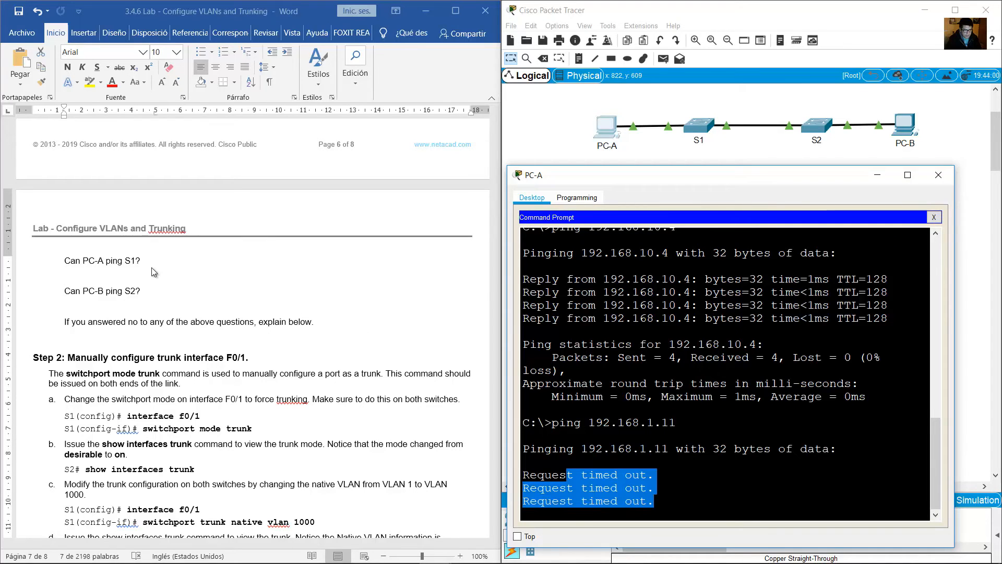
Ping S2 at 192.168.1.12 from PC-B's command prompt for the guide's next question.
click(235, 298)
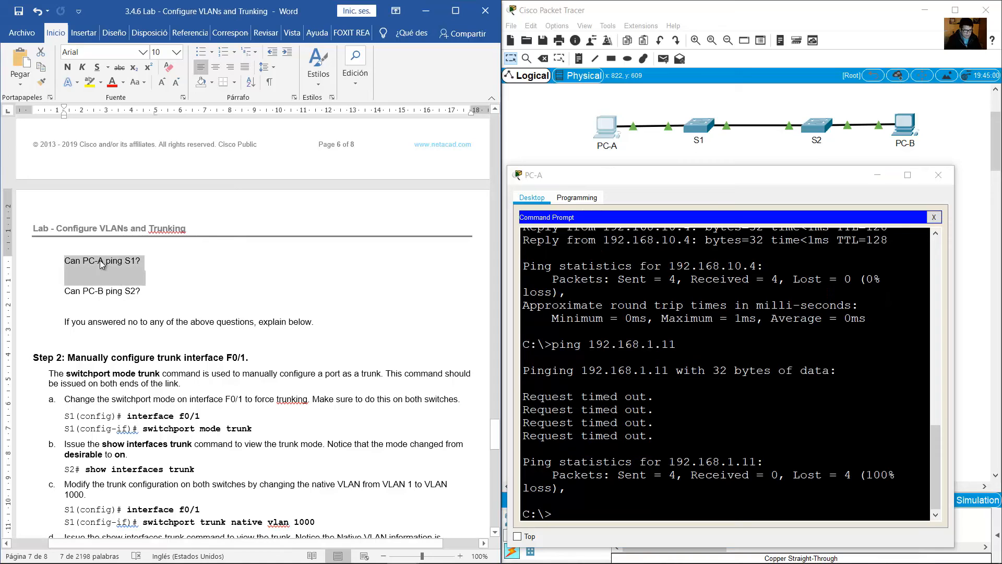
drag(58, 288, 145, 290)
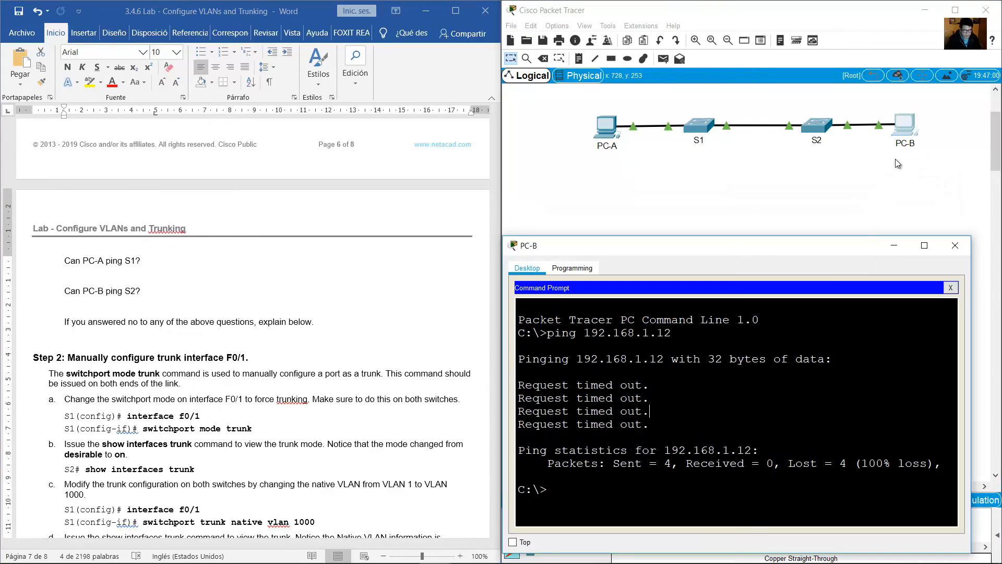
key(Up)
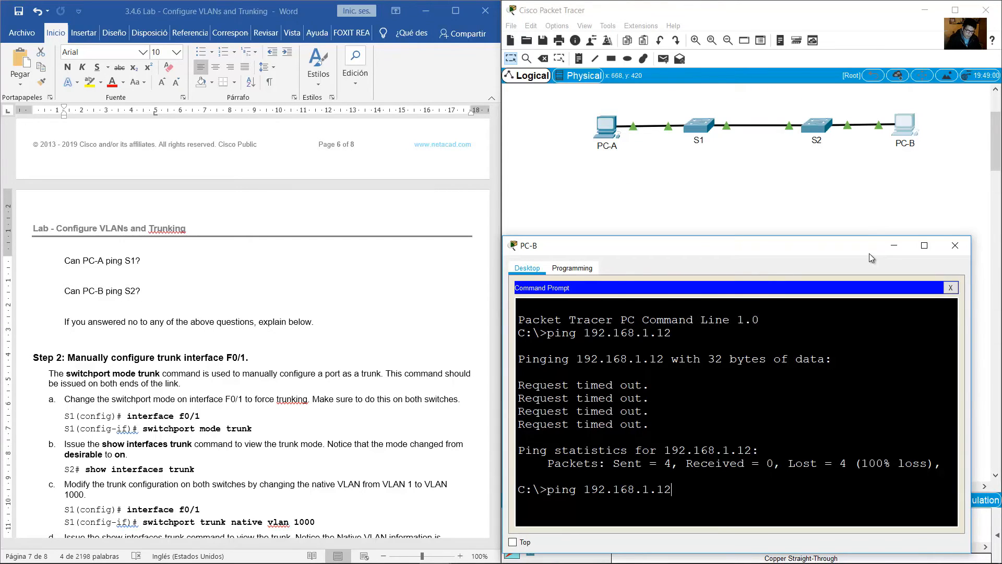
key(Return)
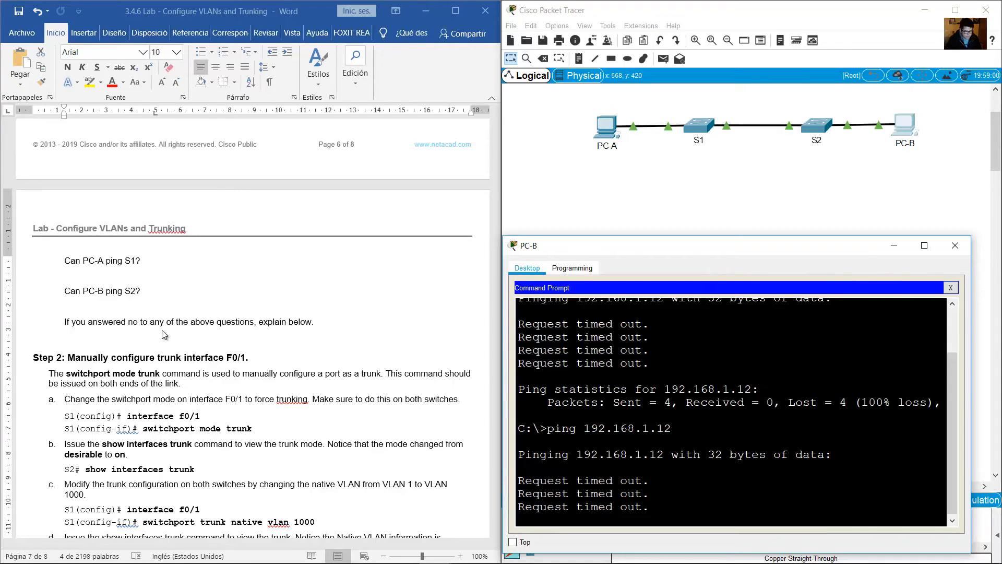
Read the guide's request to explain any ping question answered no.
click(127, 330)
drag(87, 324, 315, 320)
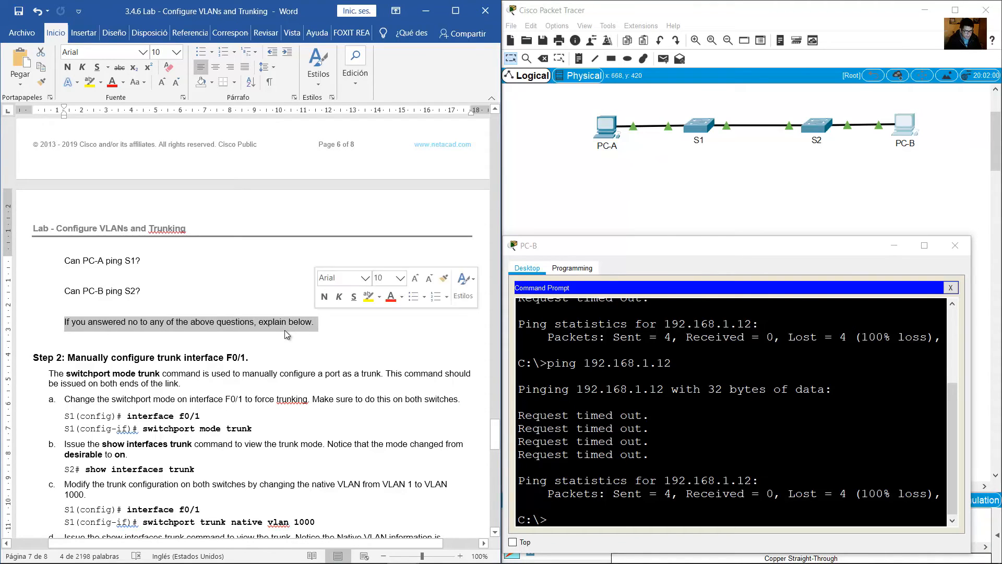
click(271, 330)
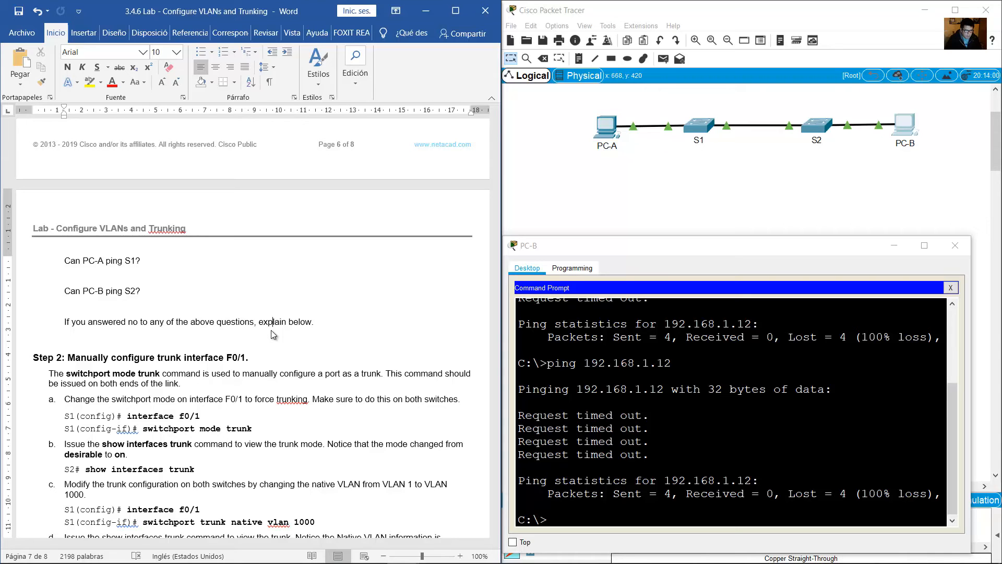
scroll(273, 334, up, 1)
click(279, 330)
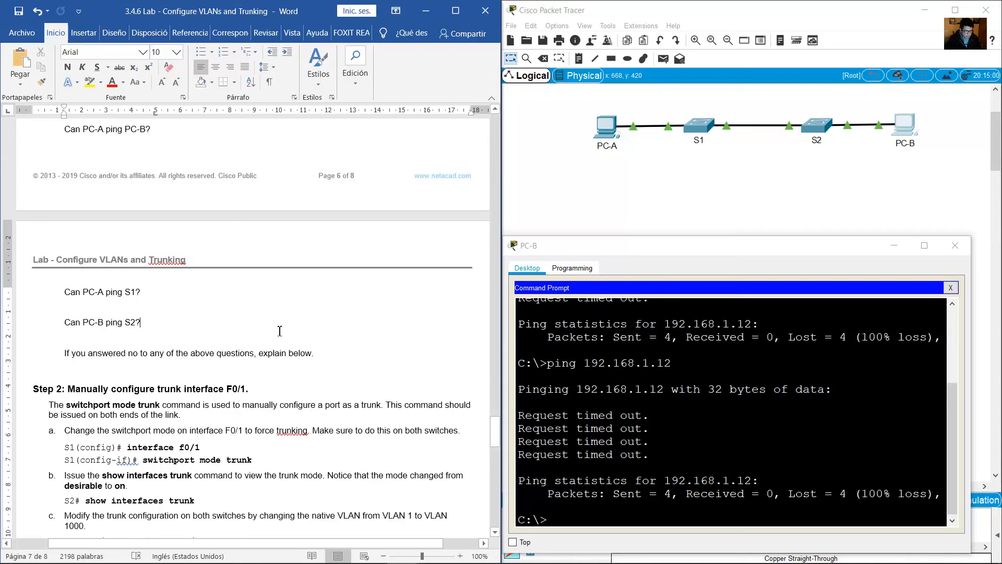
Read the Step 2 introduction on manually configuring trunk interface F0/1 with switchport mode trunk on both ends.
scroll(280, 330, down, 6)
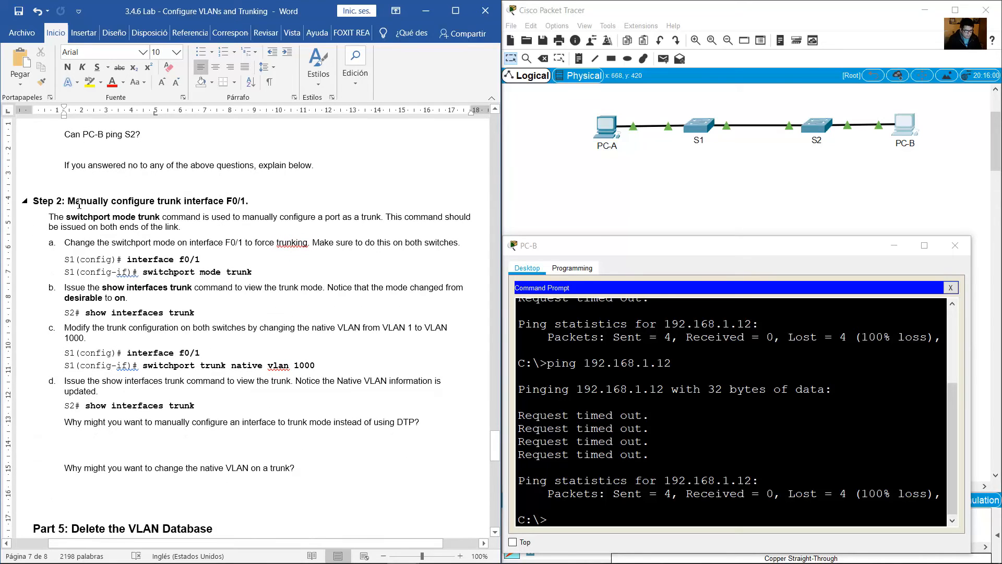
drag(78, 201, 246, 199)
scroll(234, 212, down, 1)
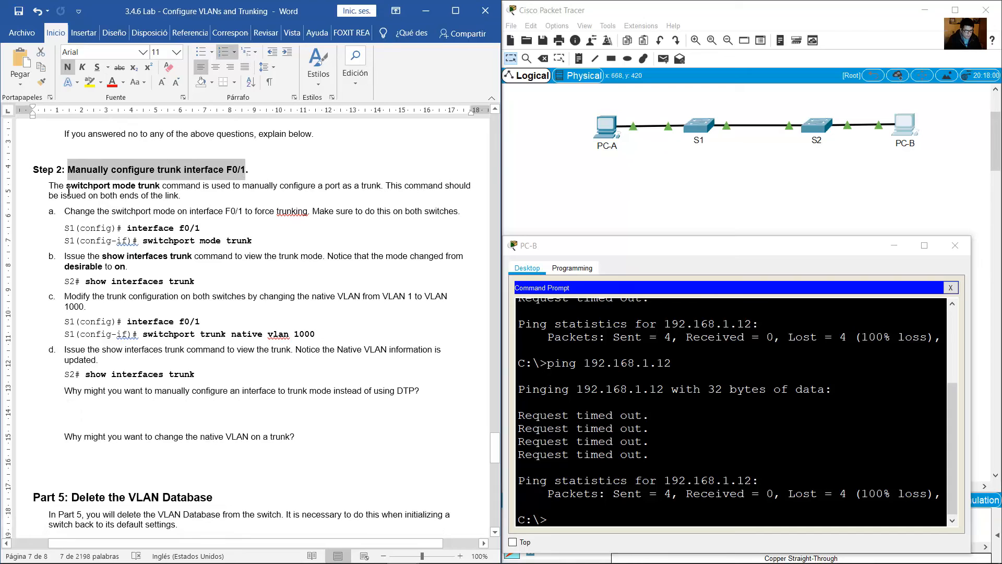
triple_click(205, 190)
drag(205, 191, 385, 186)
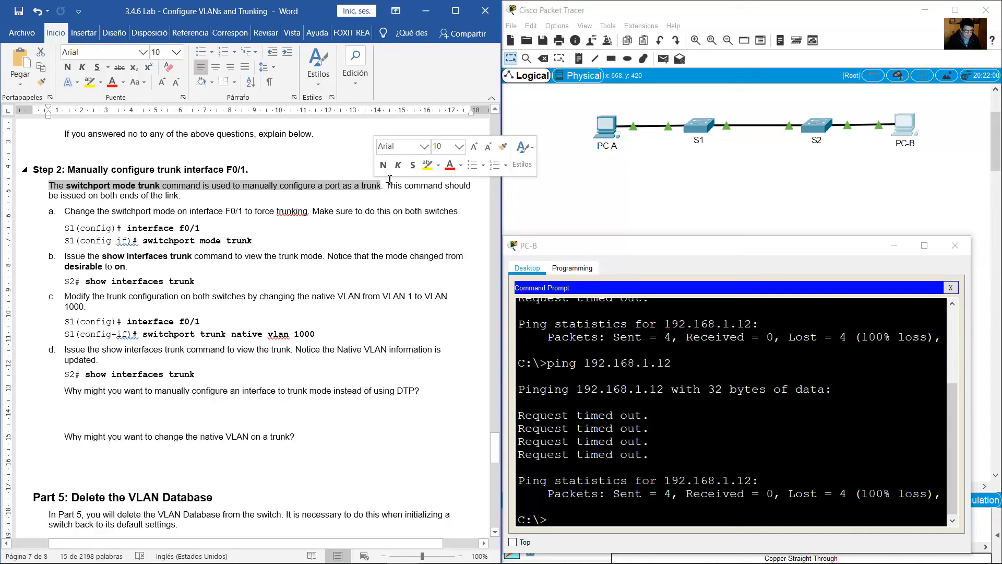
shift+click(470, 189)
drag(470, 189, 183, 200)
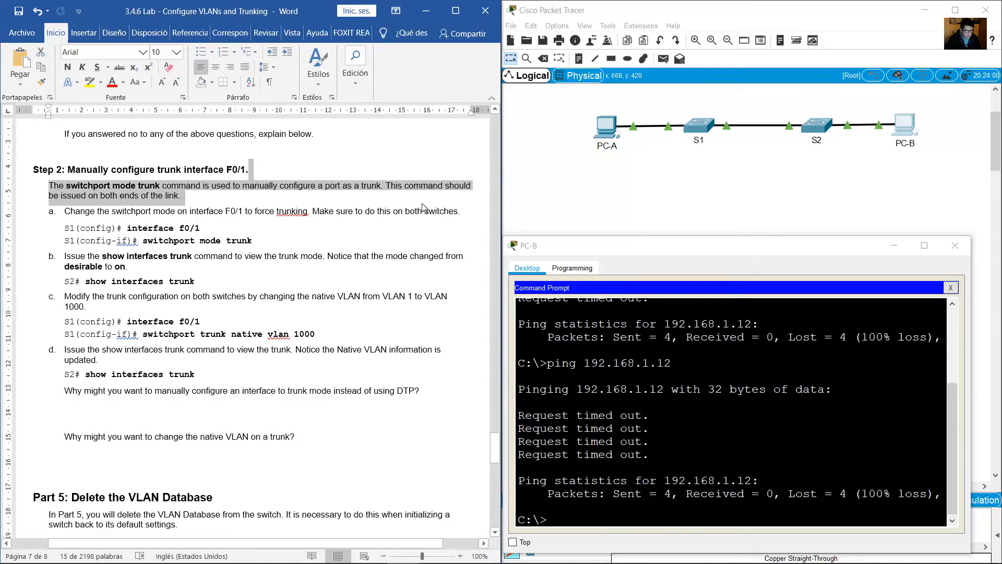
Check which ports link S1 and S2 in the topology, and find the guide's commands for forcing trunking on F0/1.
click(699, 125)
click(736, 159)
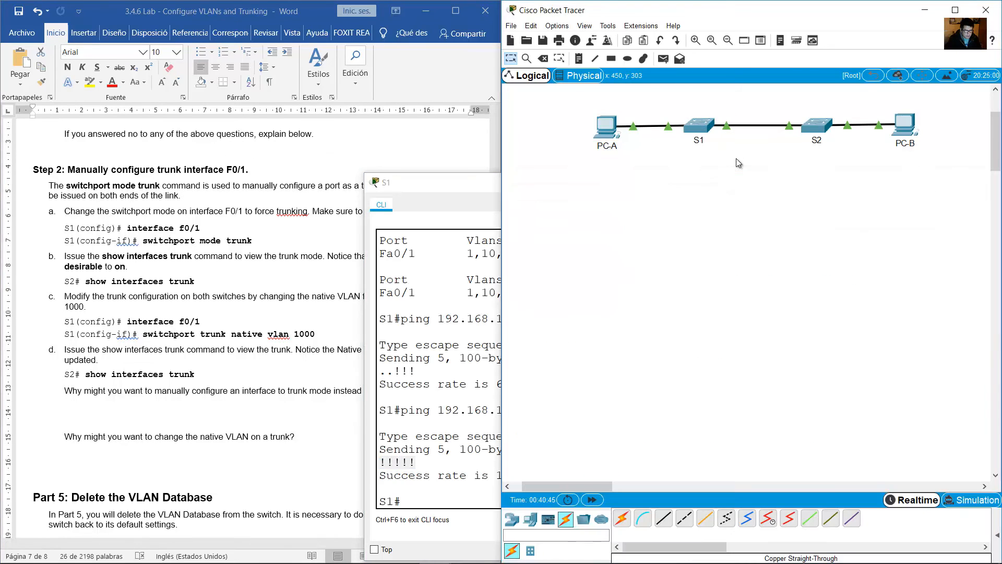
mouse_move(726, 125)
drag(680, 100, 725, 148)
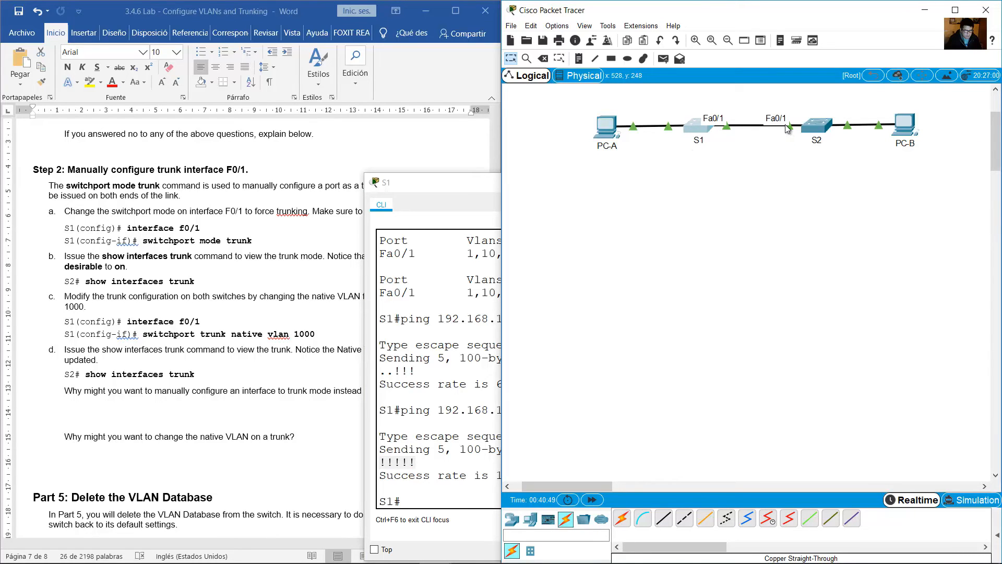
click(830, 171)
drag(824, 188, 812, 99)
click(228, 238)
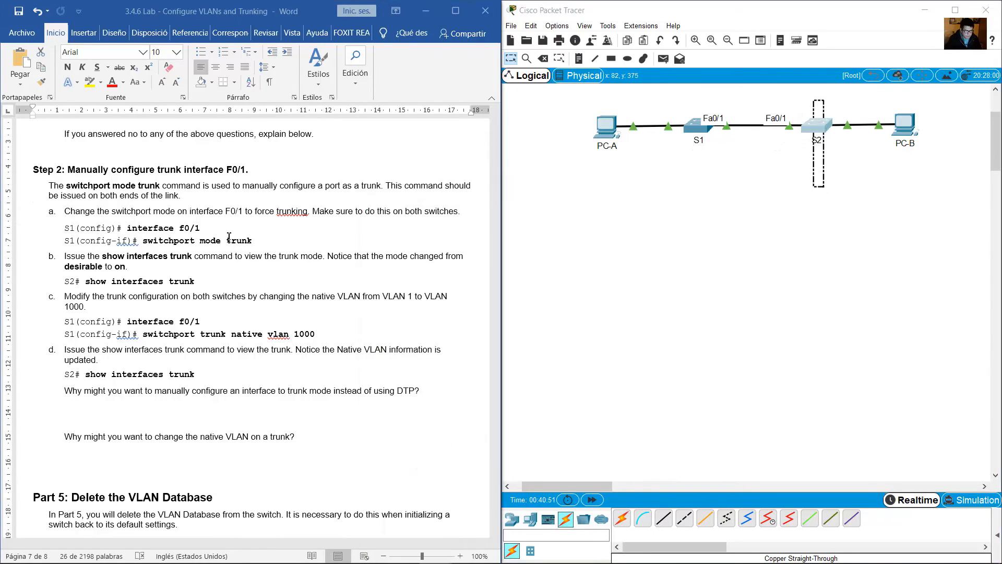
scroll(228, 238, down, 2)
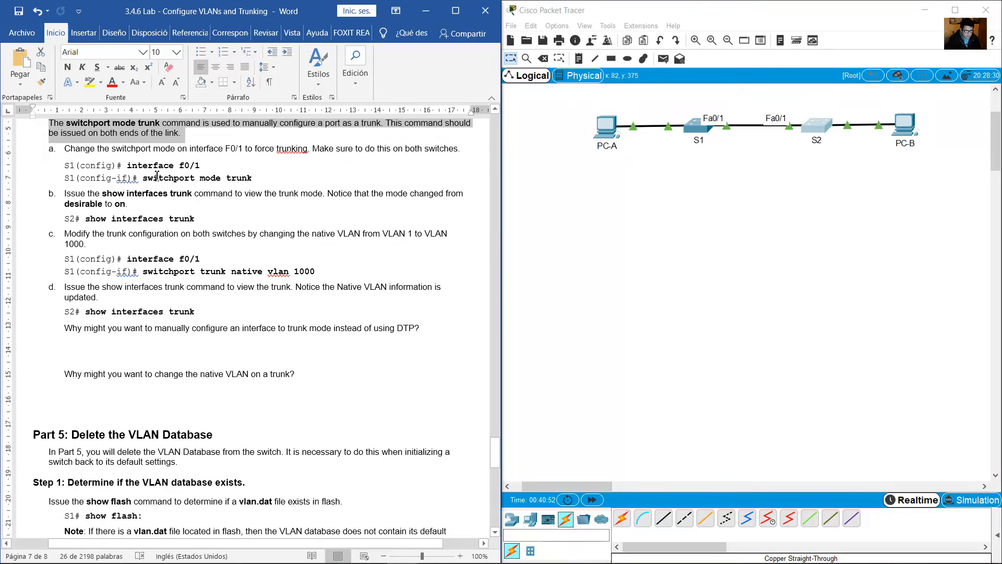
Set S1's interface f0/1 to trunk mode with switchport mode trunk from its CLI.
click(697, 127)
click(675, 298)
text(c)
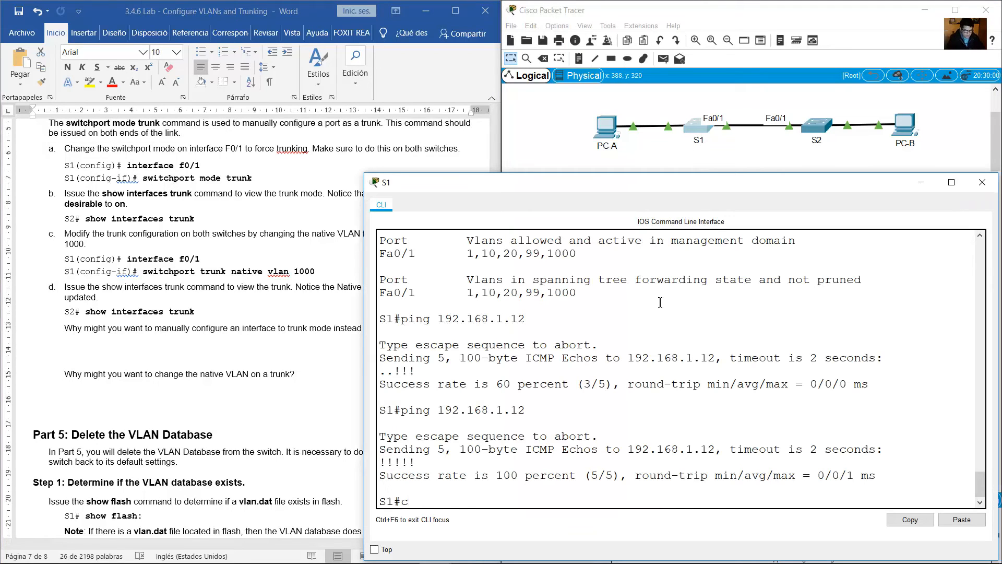
text(onf term)
key(Return)
text(int )
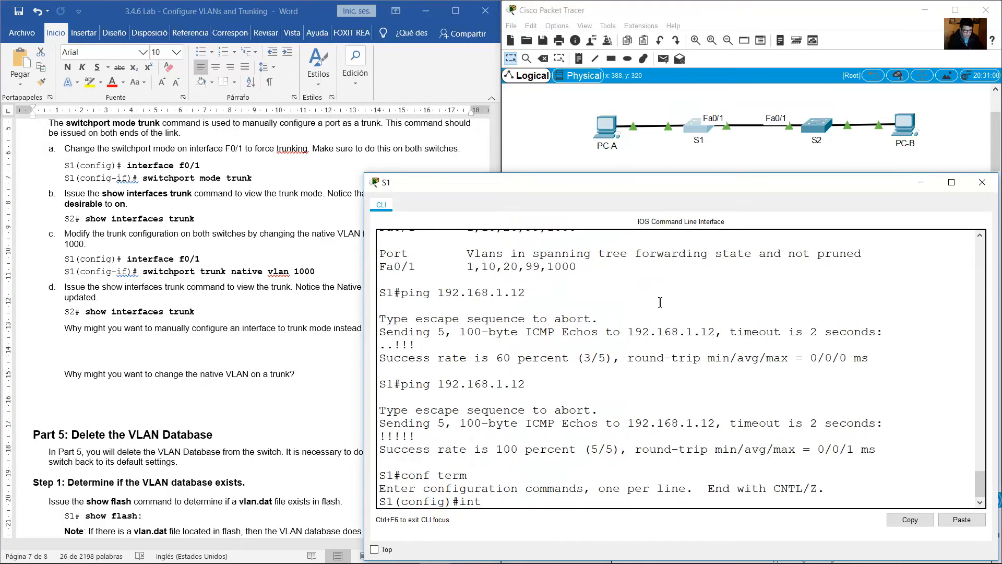
text(f0/1)
key(Return)
text(swi)
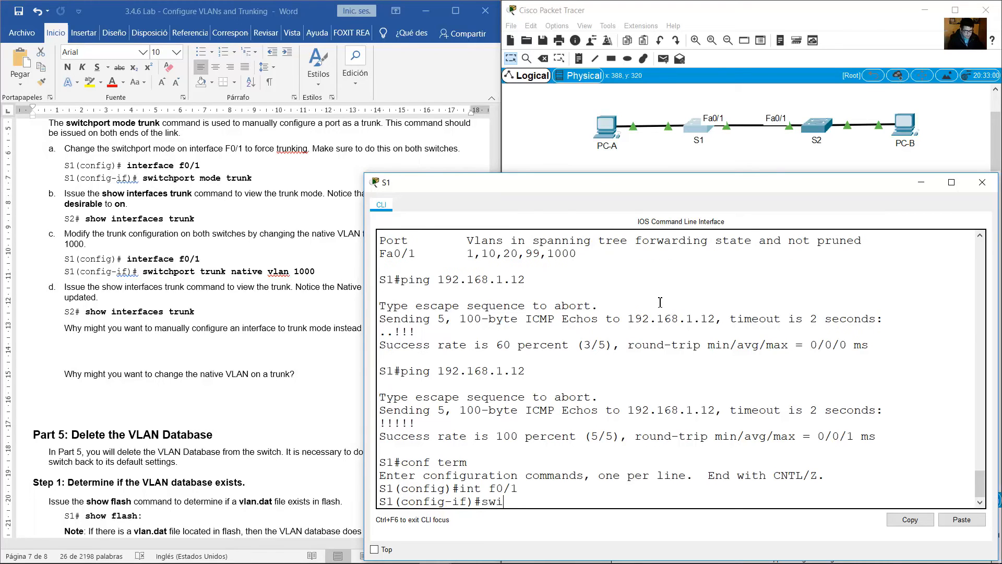
text(tchport mode trun)
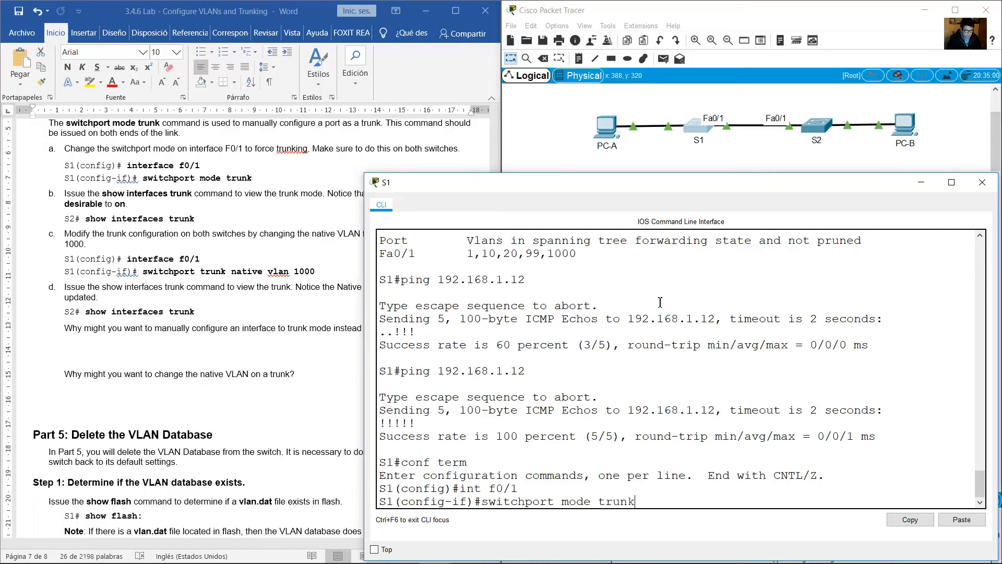
text(k)
key(Return)
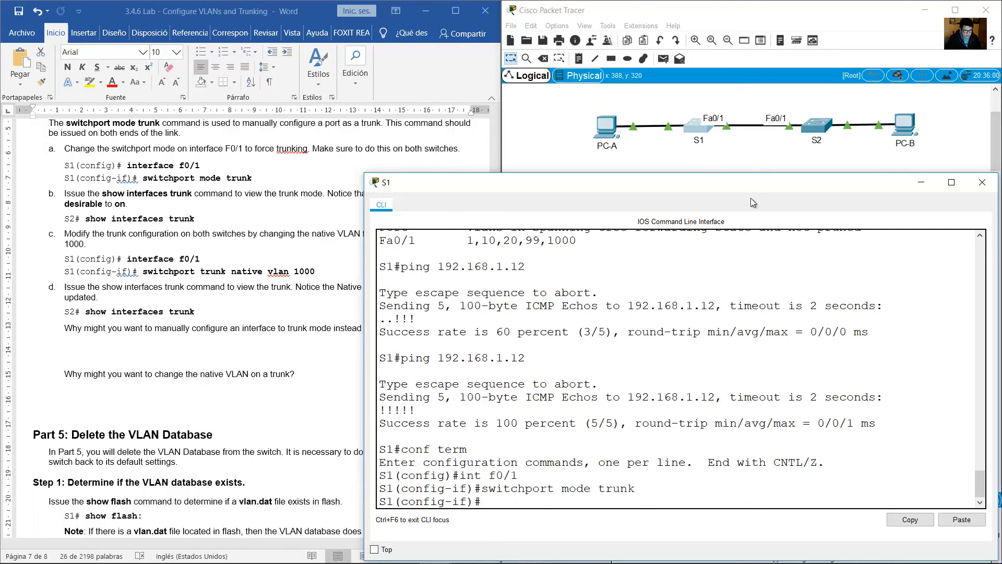
Set S2's interface f0/1 to trunk mode with switchport mode trunk from its CLI.
click(819, 124)
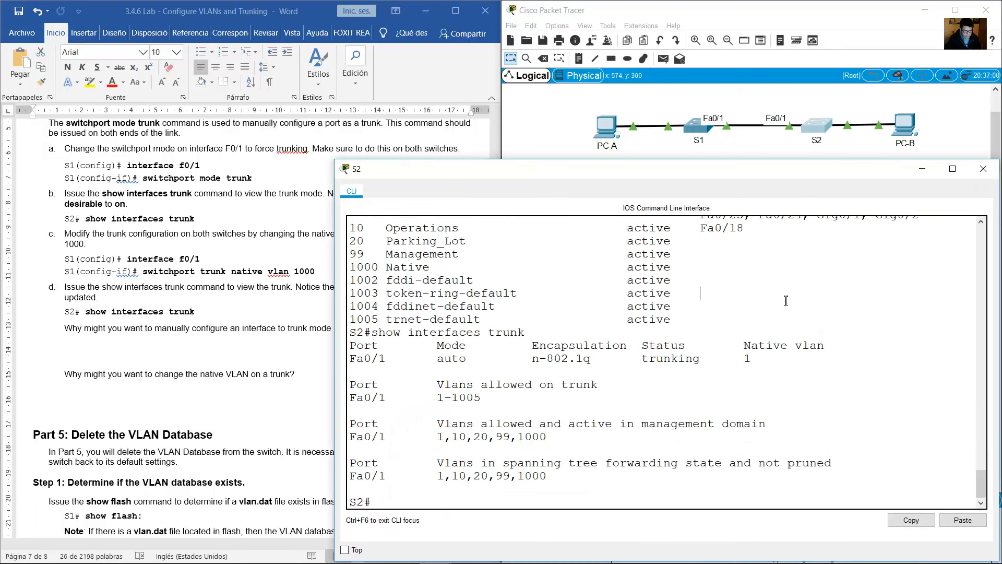
text(conf term)
key(Return)
text(int)
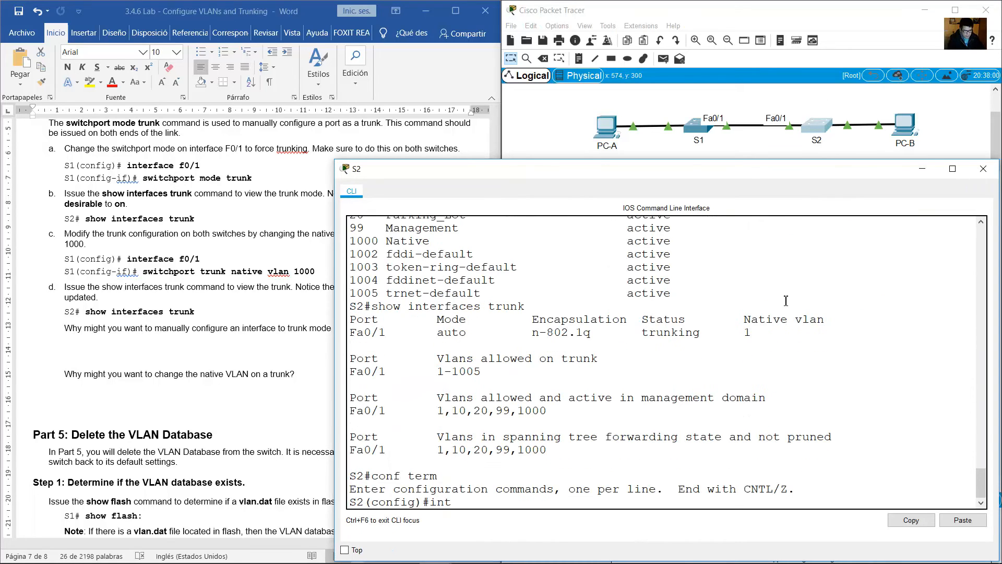
text( f0/1)
key(Return)
text(sw)
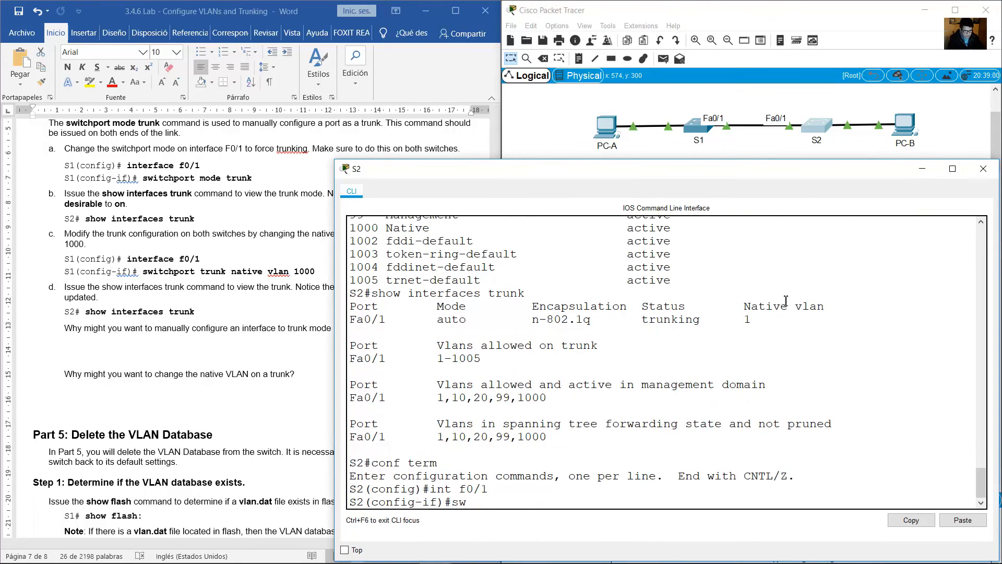
text(itchport mode trunk)
key(Return)
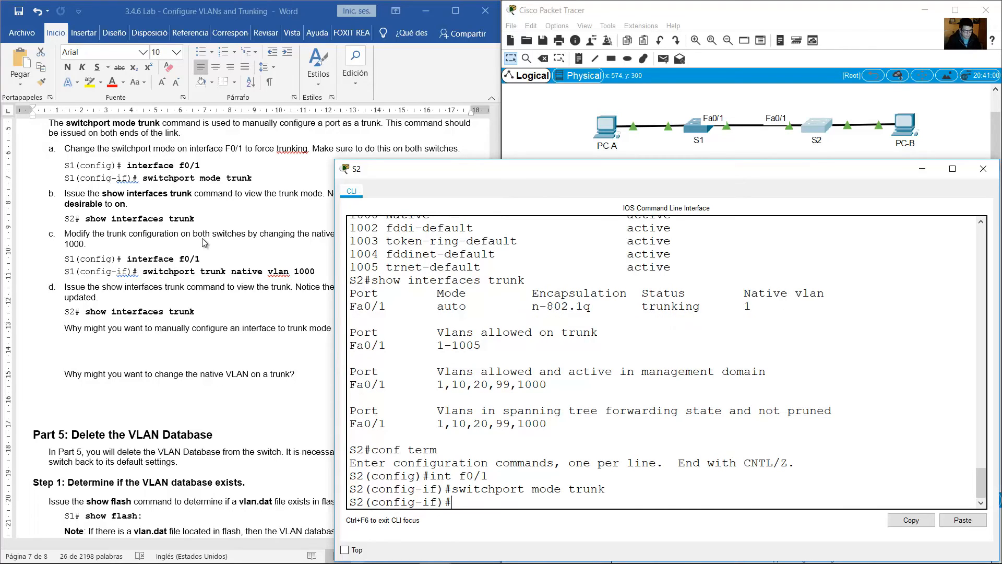
Following guide step b, leave configuration mode on S1 and run show interfaces trunk to check the mode of Fa0/1.
click(173, 217)
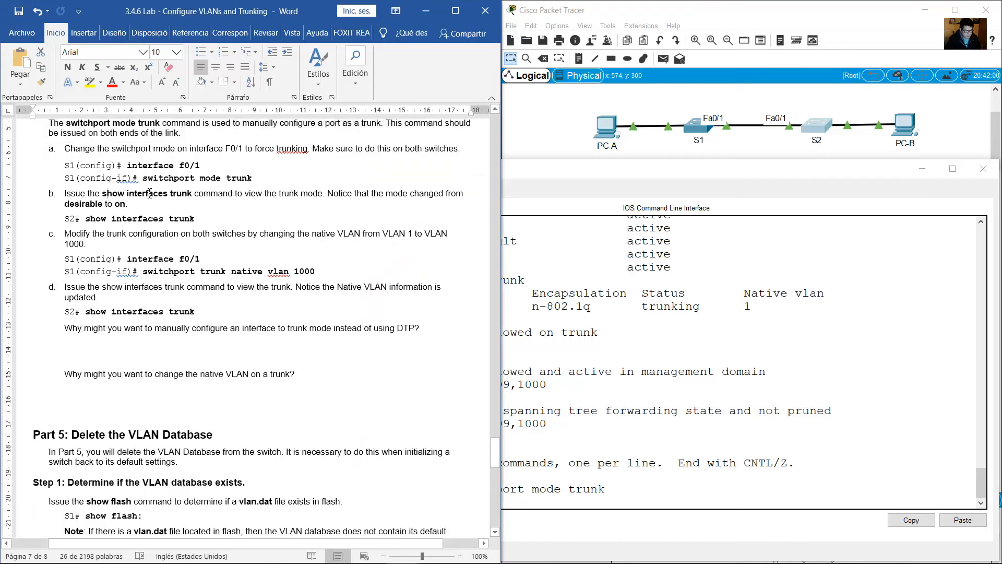
drag(102, 194, 188, 196)
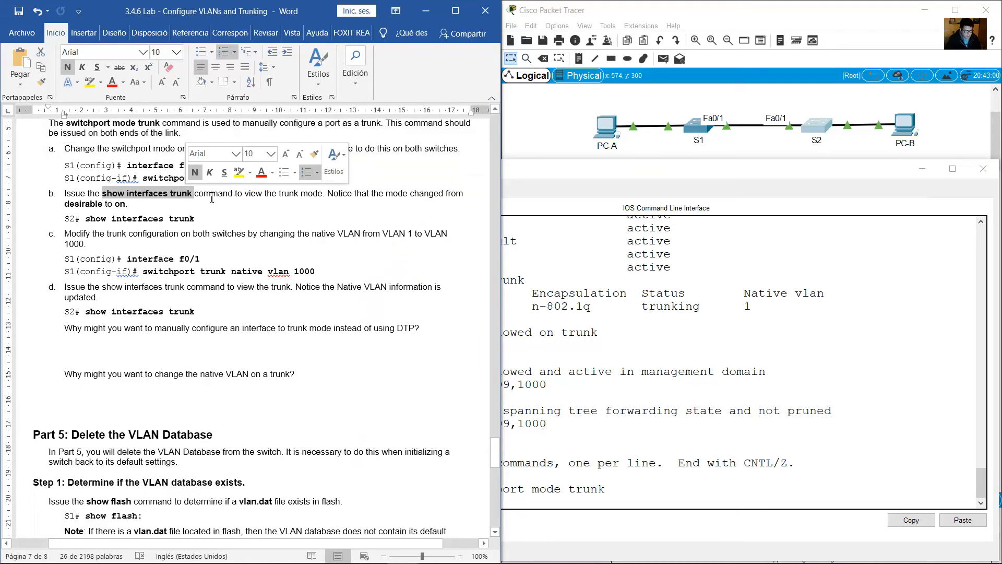
click(699, 127)
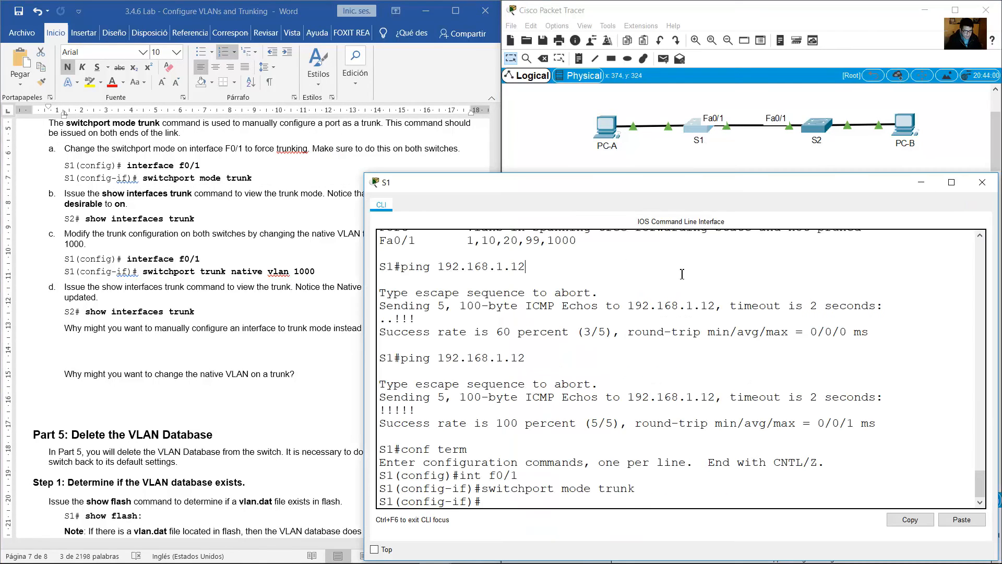
key(Return)
text(show interfaces trunk)
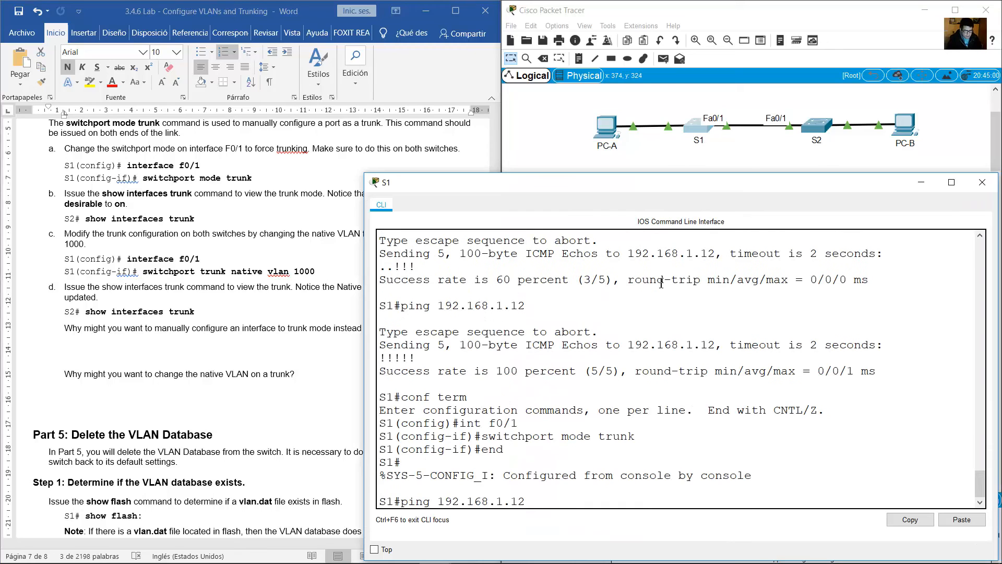
key(Return)
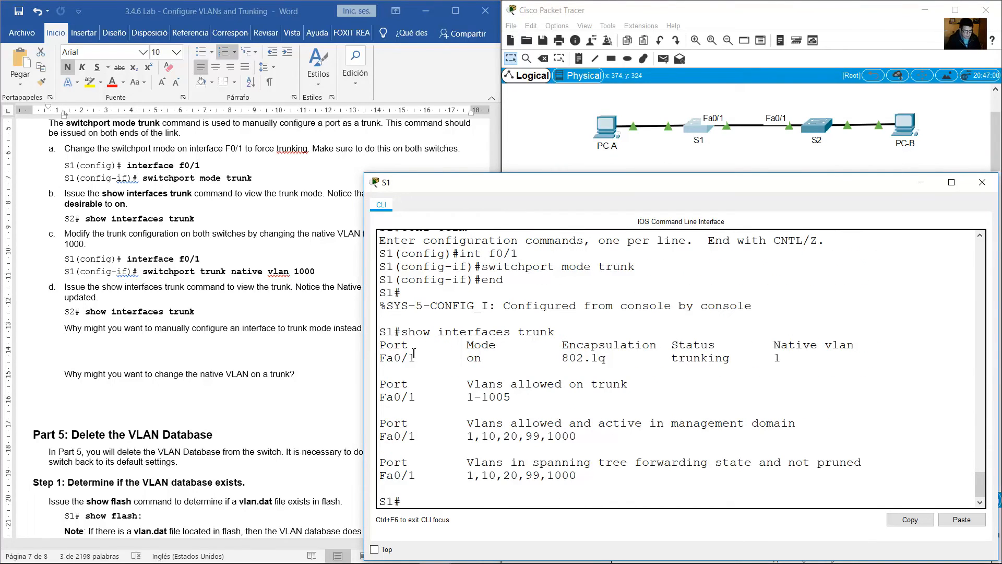
double_click(470, 359)
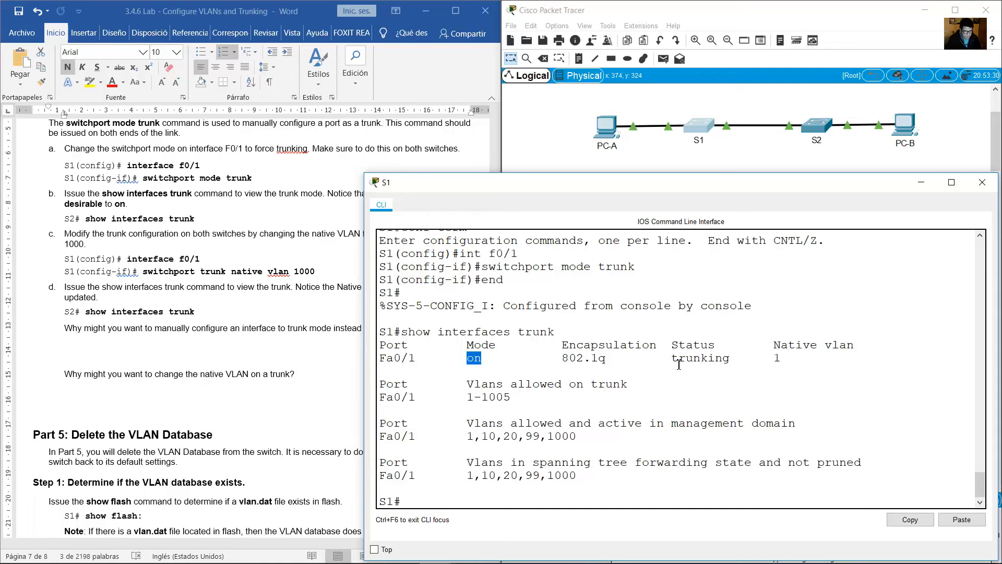
Leave configuration mode on S2 and run show interfaces trunk to check the mode of Fa0/1.
click(814, 127)
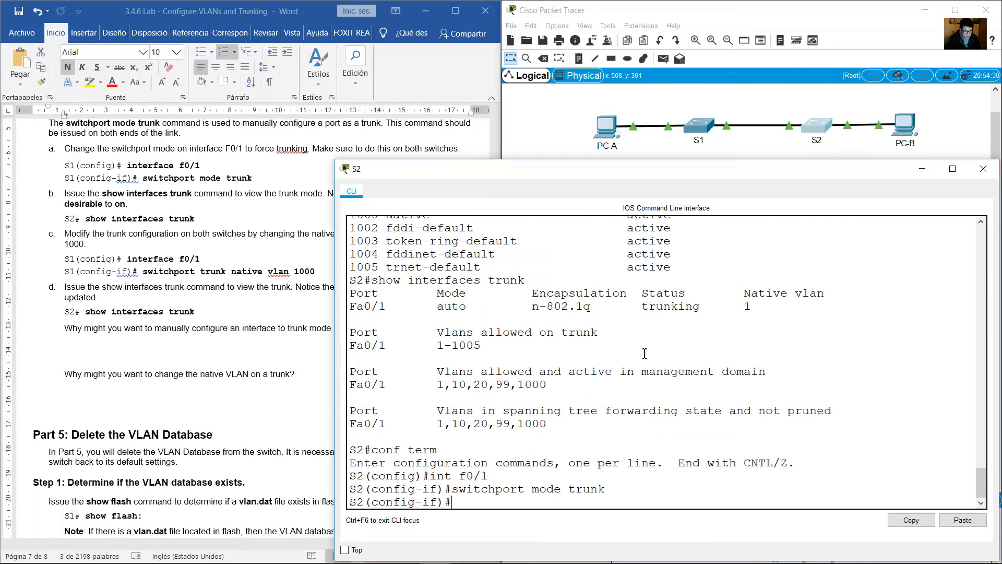
text(end)
key(Return)
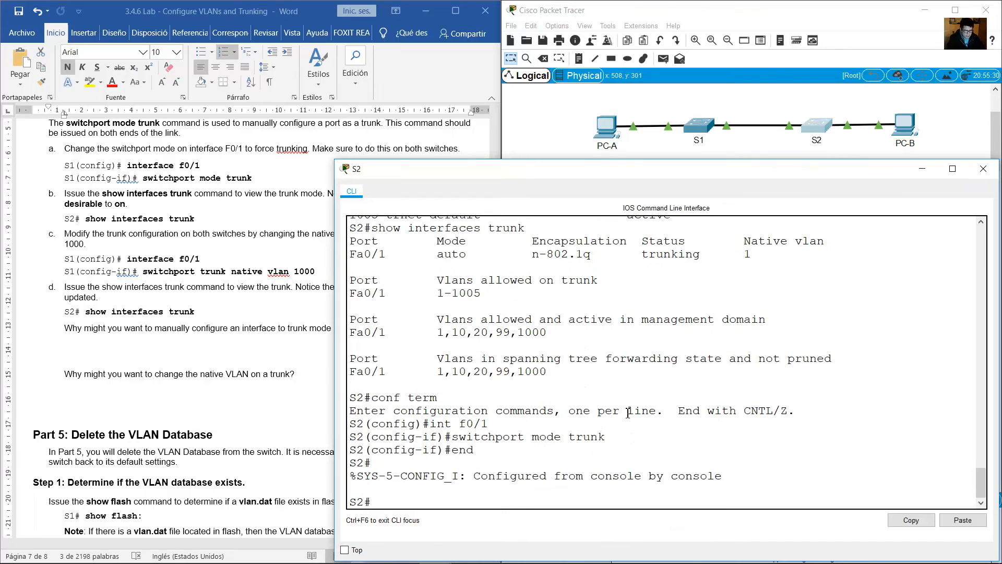
text(show interfaces trunk)
key(Return)
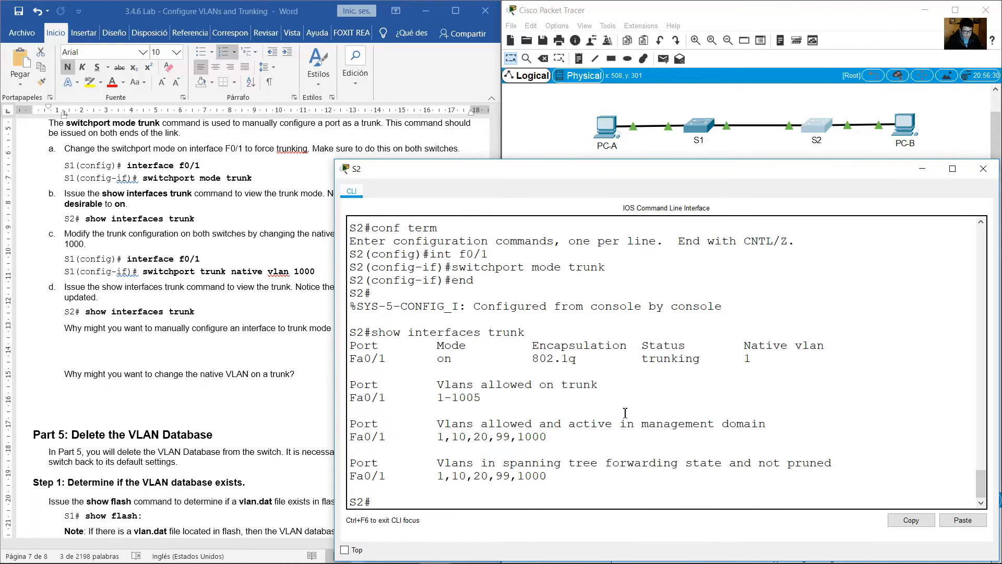
drag(437, 343, 452, 360)
click(500, 360)
Read guide step c on changing the native VLAN from VLAN 1 to VLAN 1000 on both switches.
click(255, 266)
scroll(230, 266, down, 2)
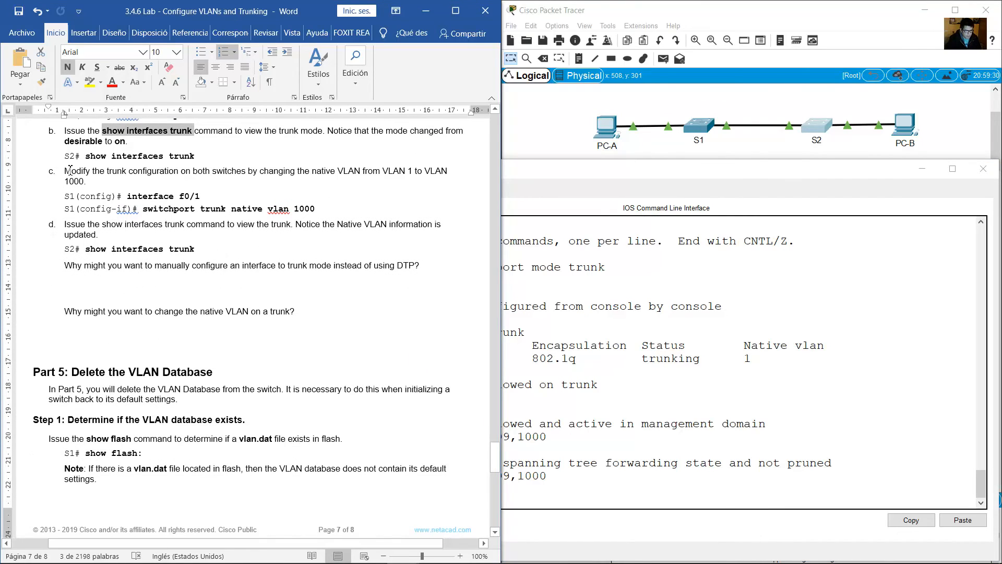
drag(69, 170, 113, 181)
click(812, 342)
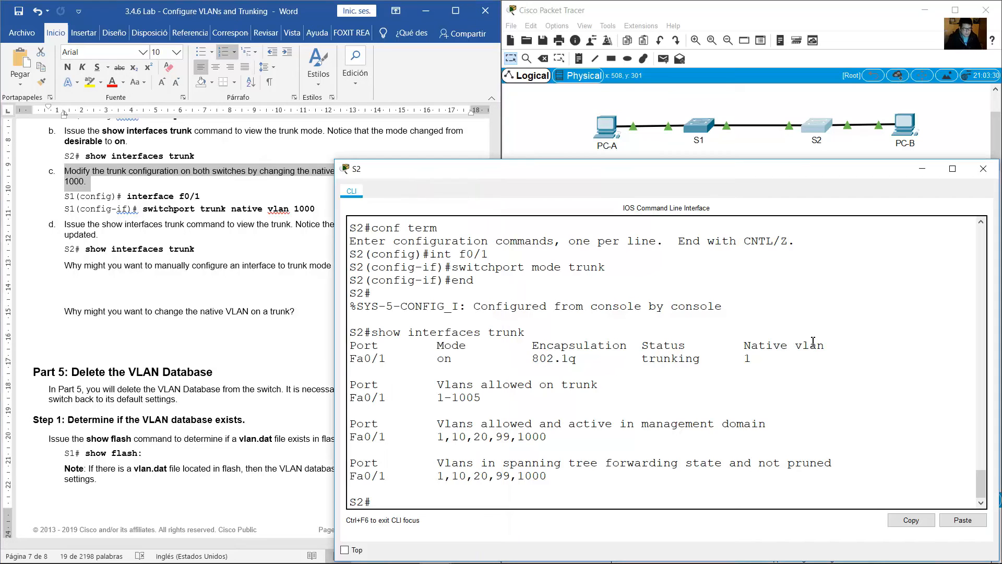
Compare the native VLAN listed for Fa0/1 in the trunk output of S1 and S2.
click(707, 128)
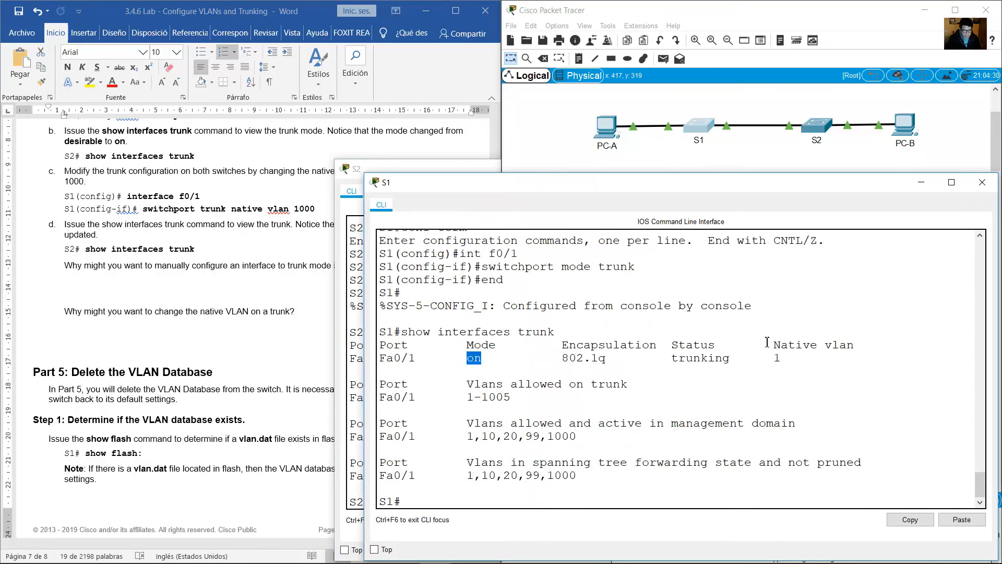
drag(767, 342, 787, 362)
double_click(781, 346)
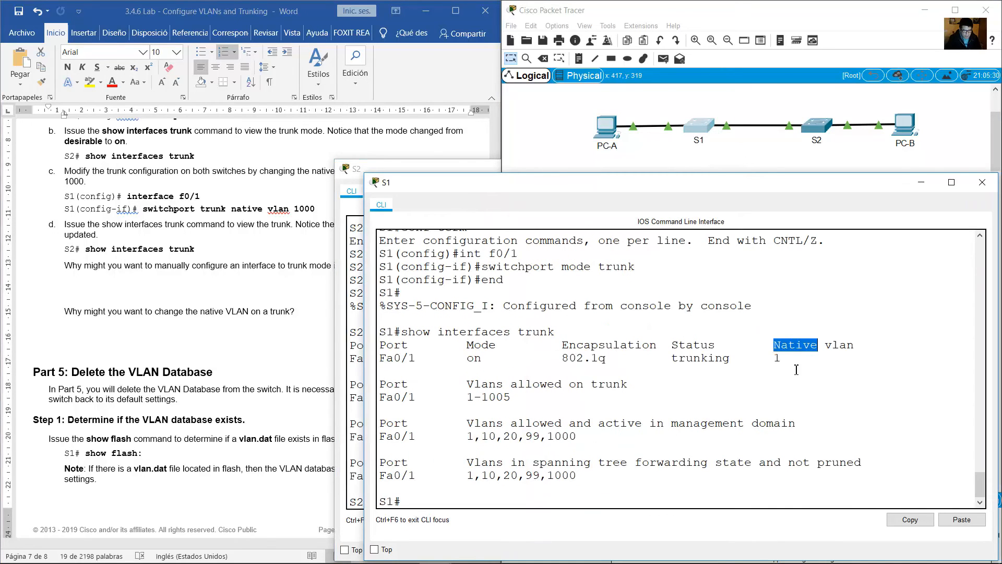
click(819, 129)
drag(738, 345, 753, 360)
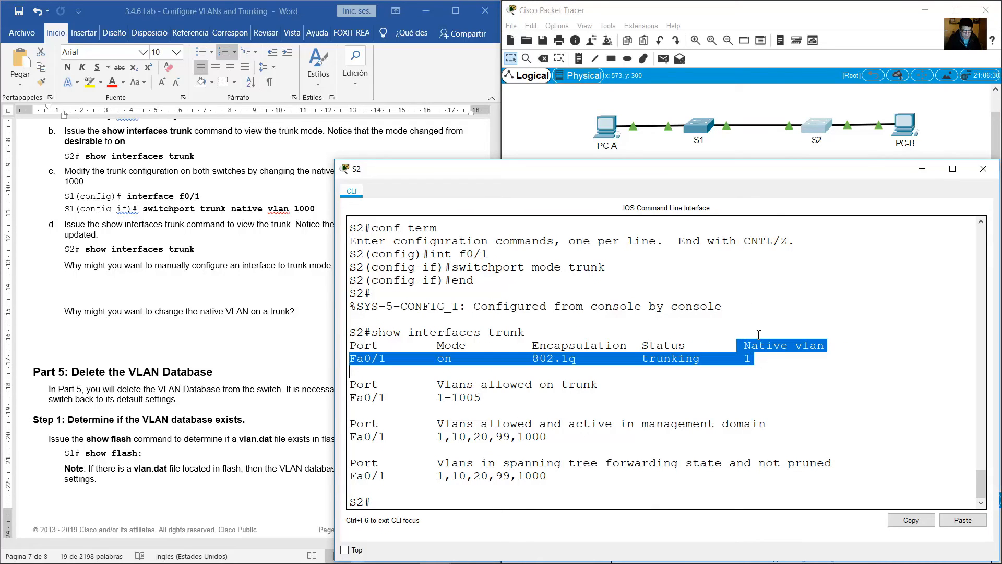
click(756, 354)
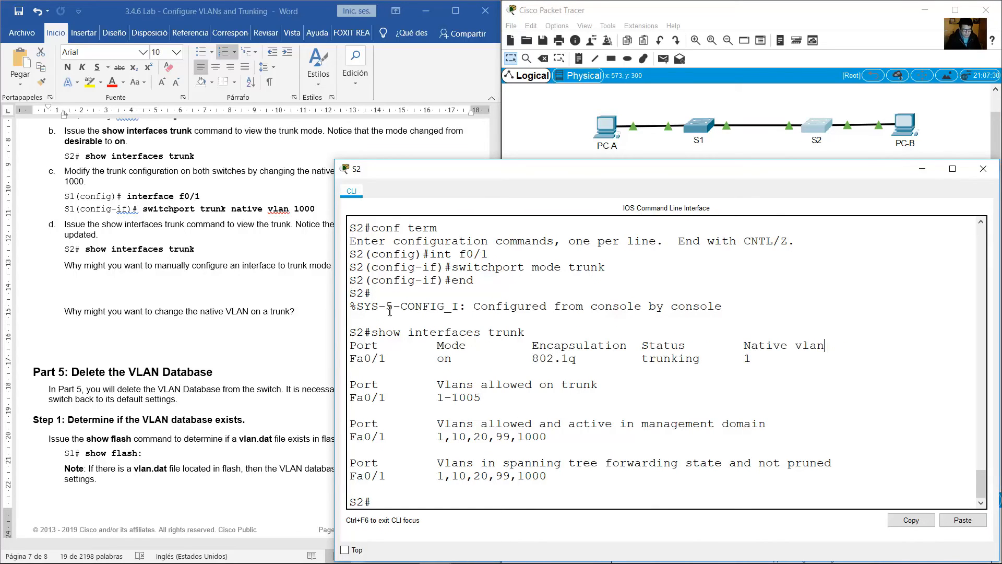
Change the native VLAN of S1's trunk interface f0/1 to 1000 with switchport trunk native vlan 1000.
click(697, 128)
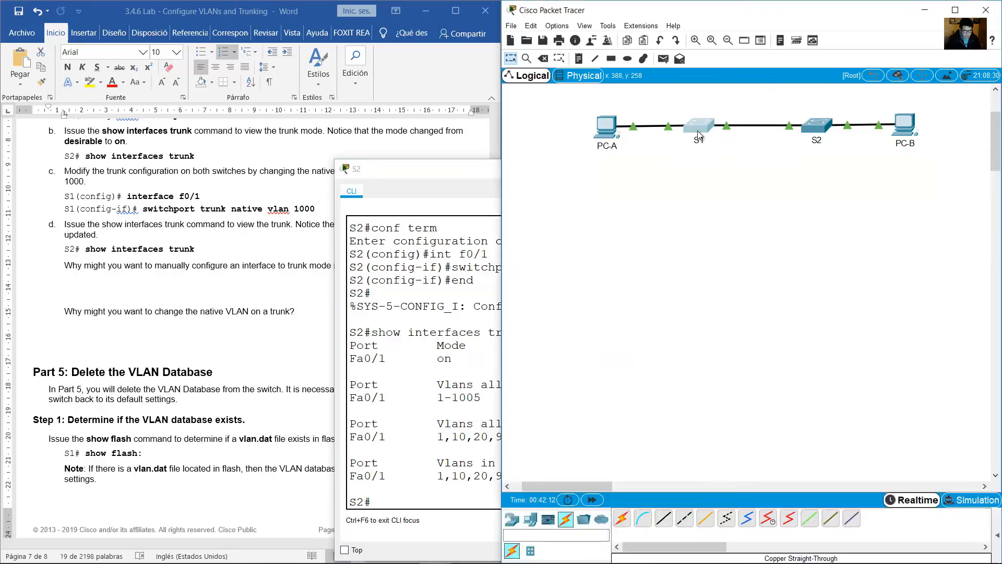
key(Up)
key(Up)
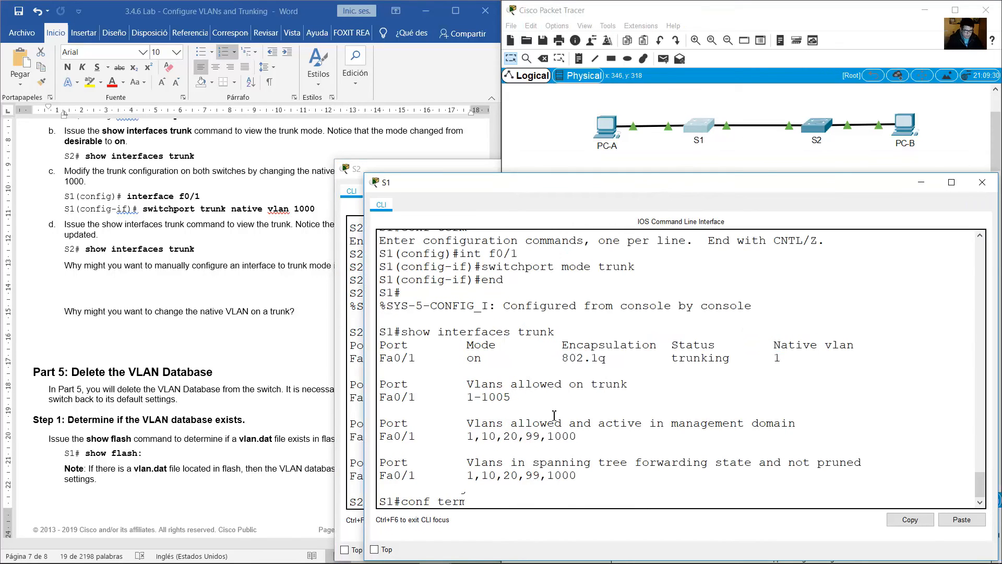
key(Return)
key(Up)
key(Up)
key(Up)
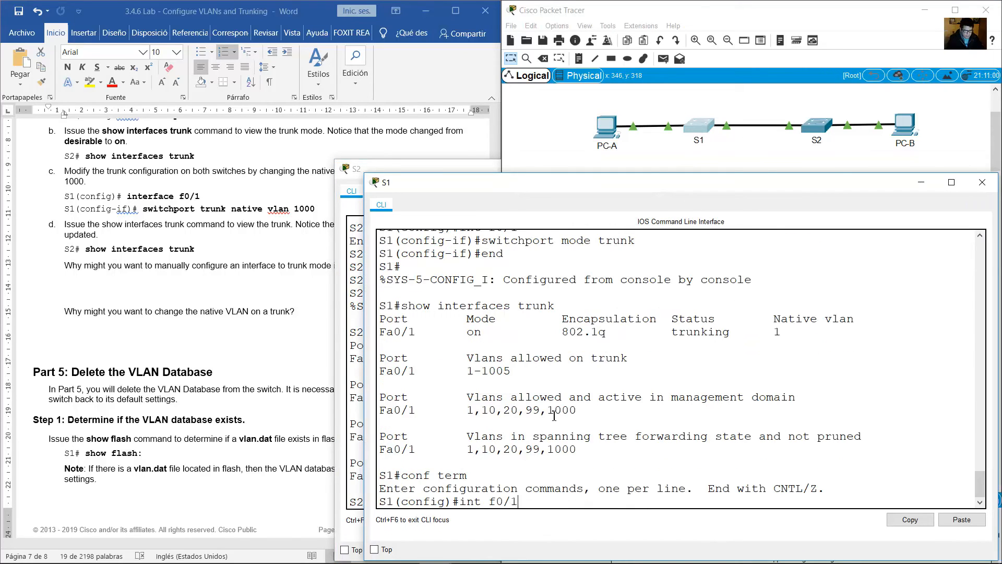
key(Return)
key(Up)
key(Up)
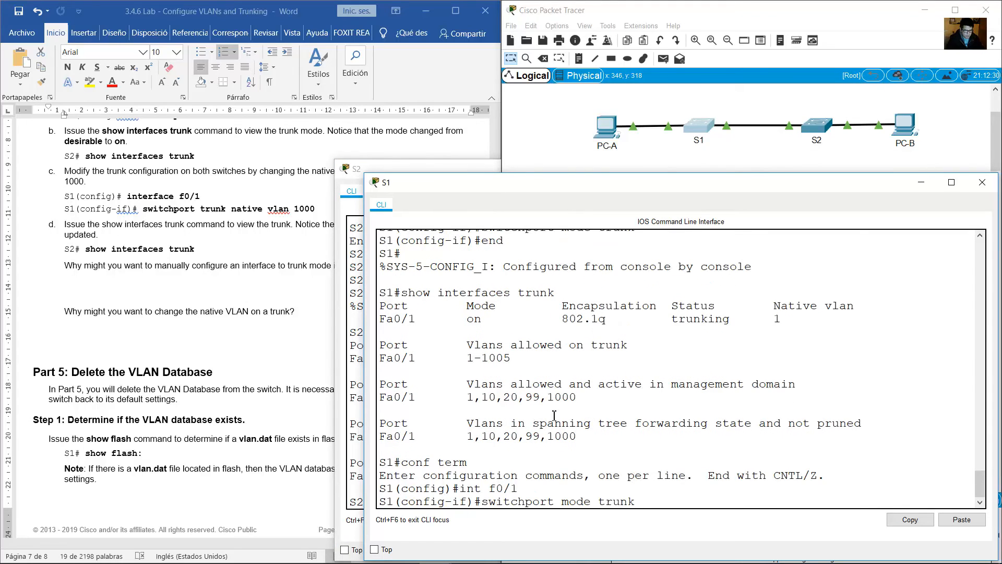
key(BackSpace)
key(BackSpace)
key(BackSpace)
key(BackSpace)
key(BackSpace)
text(native vlan 1000)
key(Return)
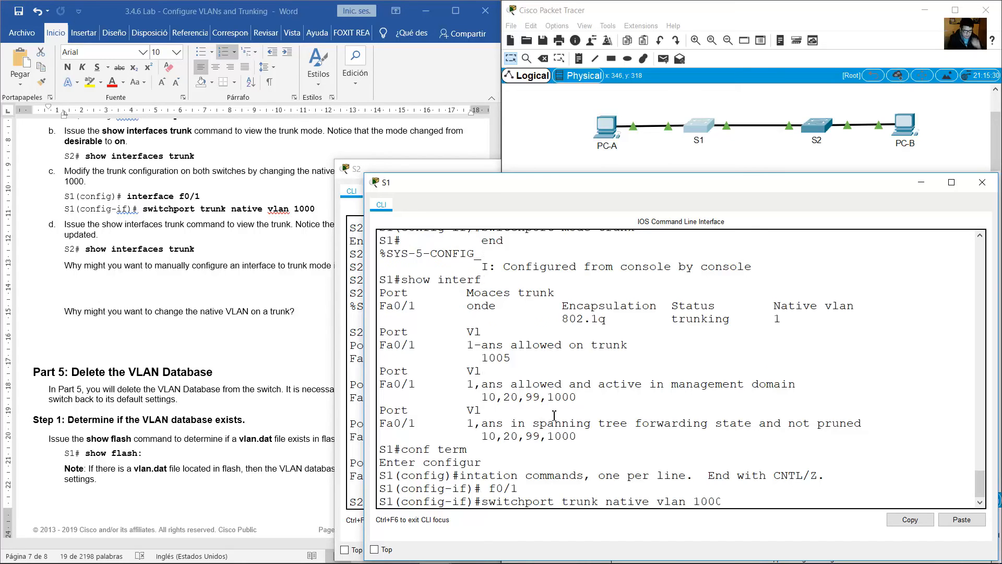
Examine the CDP native VLAN message in S2's CLI.
click(816, 126)
key(Return)
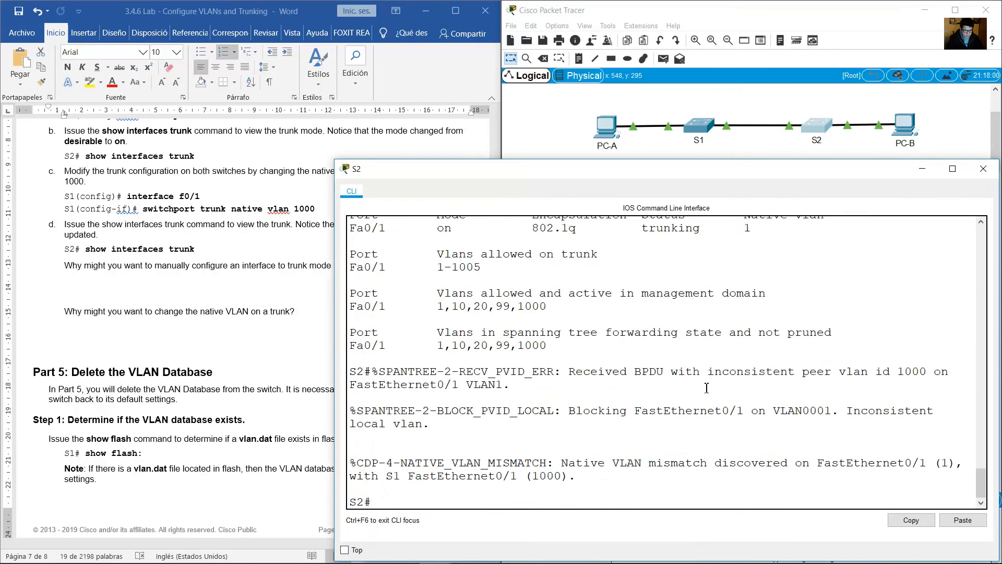
drag(400, 462, 564, 461)
click(565, 502)
Change the native VLAN of S2's trunk interface f0/1 to 1000 with switchport trunk native vlan 1000.
text(conf term)
key(Return)
text(int f0/1)
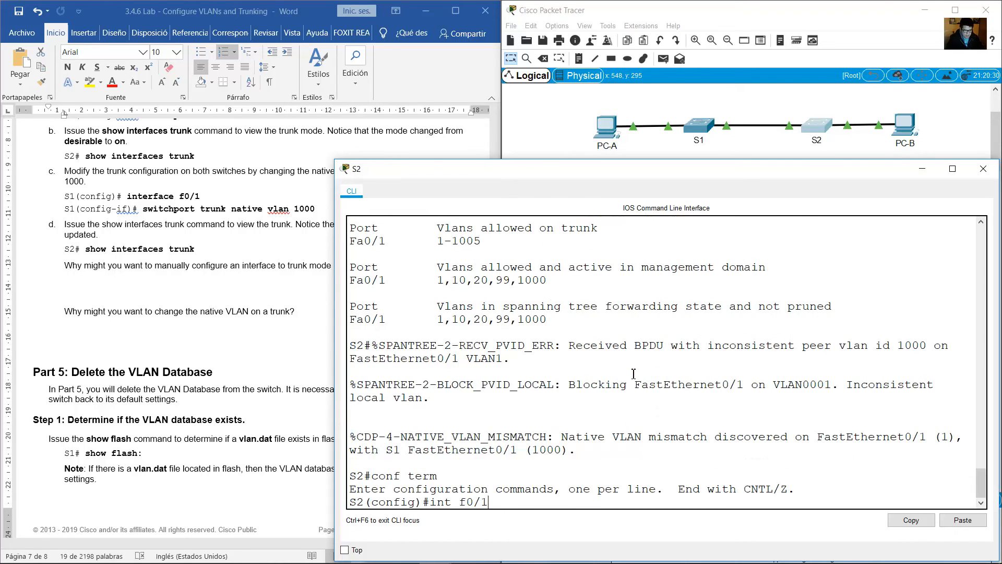
key(Up)
key(Down)
key(Return)
text(end)
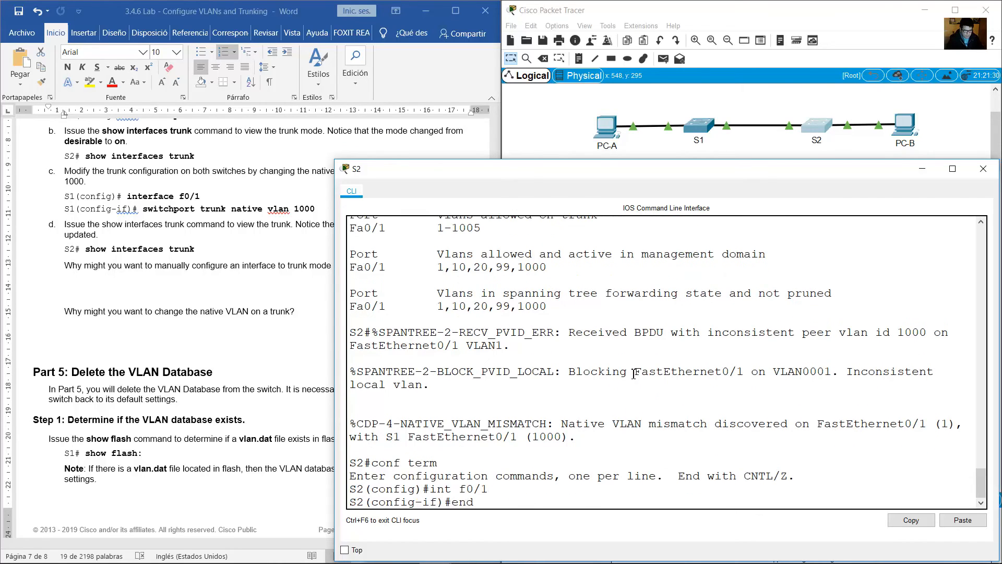
key(Up)
key(Up)
key(Left)
key(Left)
key(Left)
key(Left)
key(Left)
key(BackSpace)
key(BackSpace)
key(BackSpace)
key(BackSpace)
key(BackSpace)
text(native vlan 1000)
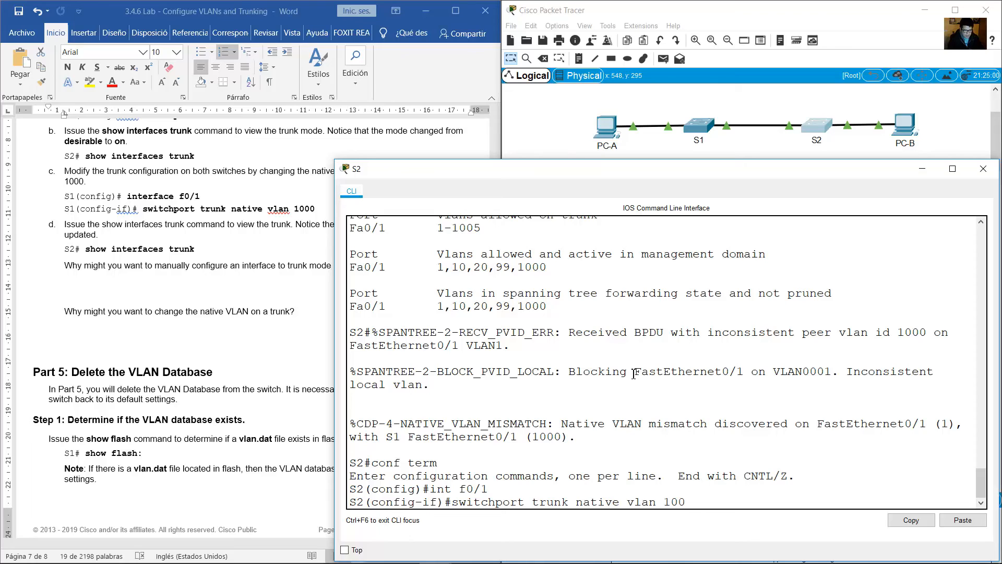
key(Return)
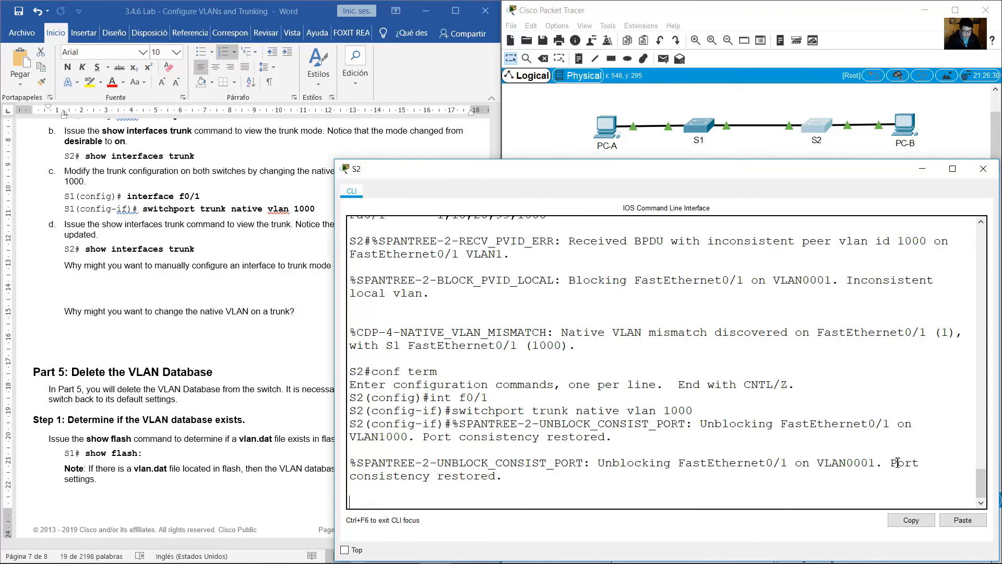
drag(897, 463, 495, 474)
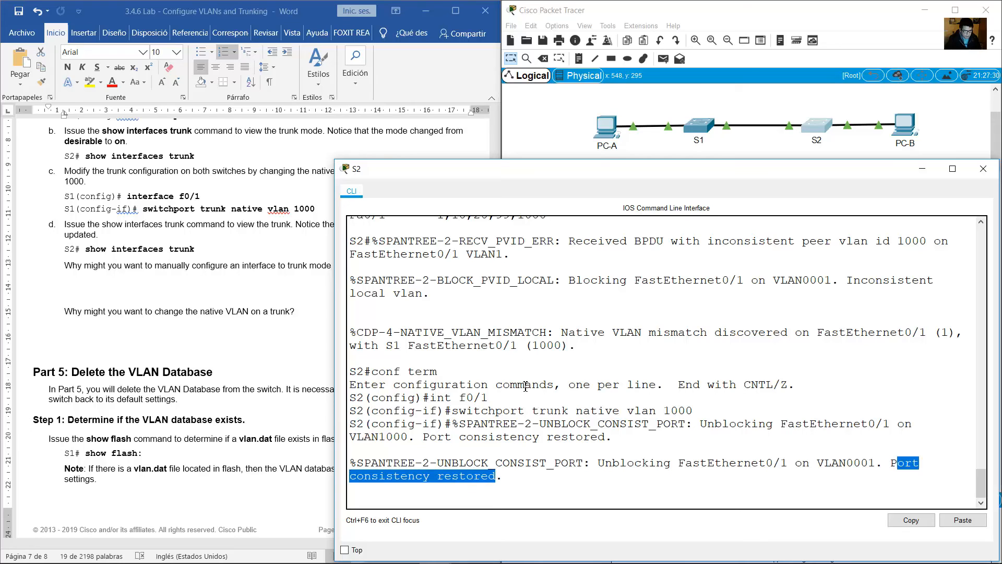
Copy show interfaces trunk from guide step d, leave configuration mode on S1 and run it to check Fa0/1's native VLAN.
click(325, 288)
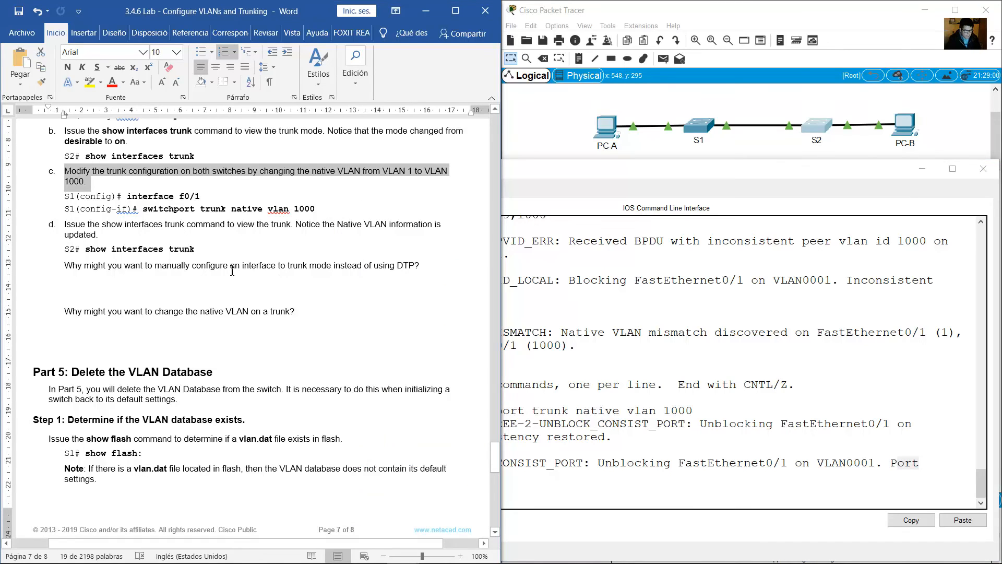
click(144, 251)
drag(85, 249, 194, 250)
key(ctrl+c)
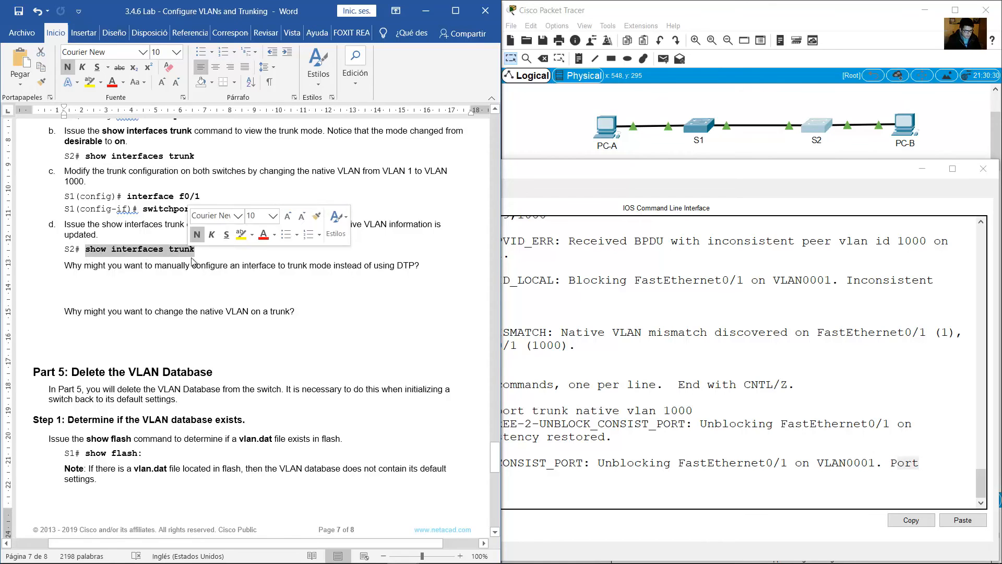
click(694, 125)
key(Return)
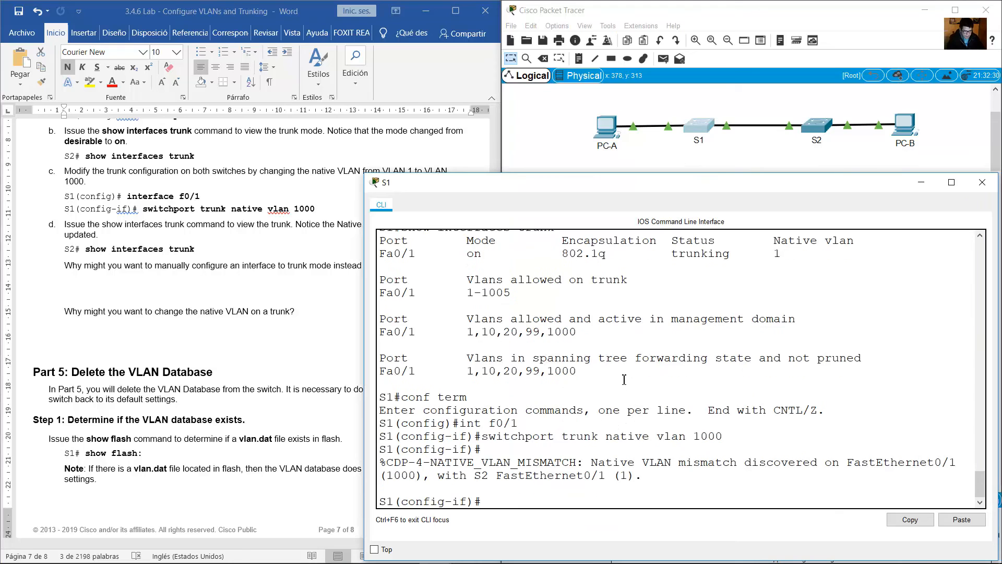
text(end)
key(Return)
key(ctrl+v)
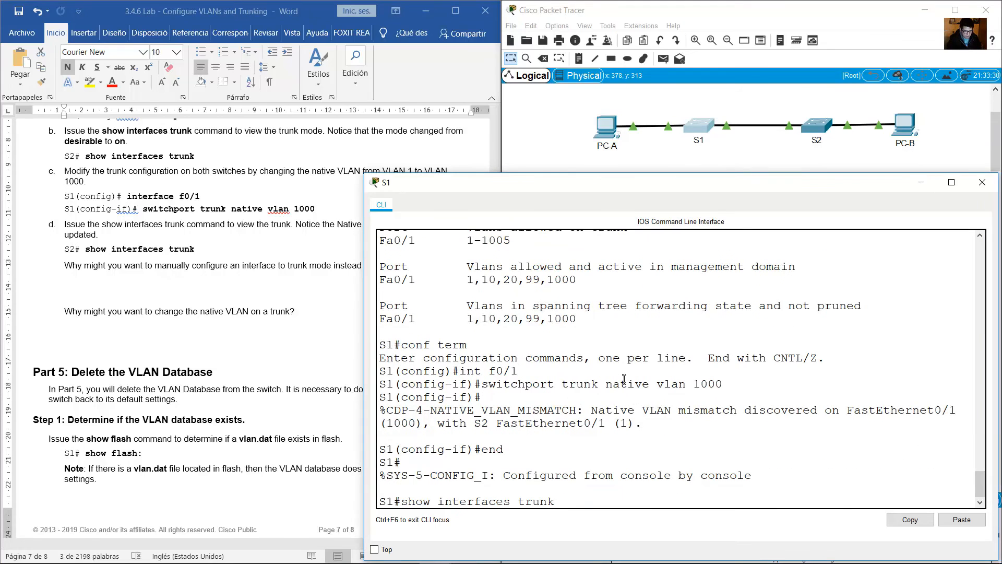
key(Return)
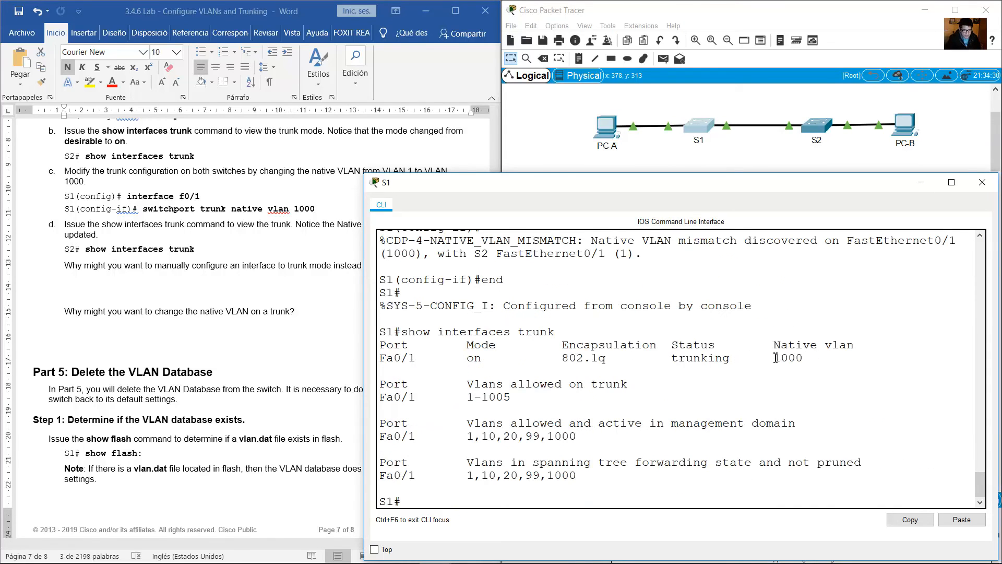
drag(775, 357, 804, 358)
Leave configuration mode on S2 and run show interfaces trunk to check the native VLAN of Fa0/1.
click(824, 127)
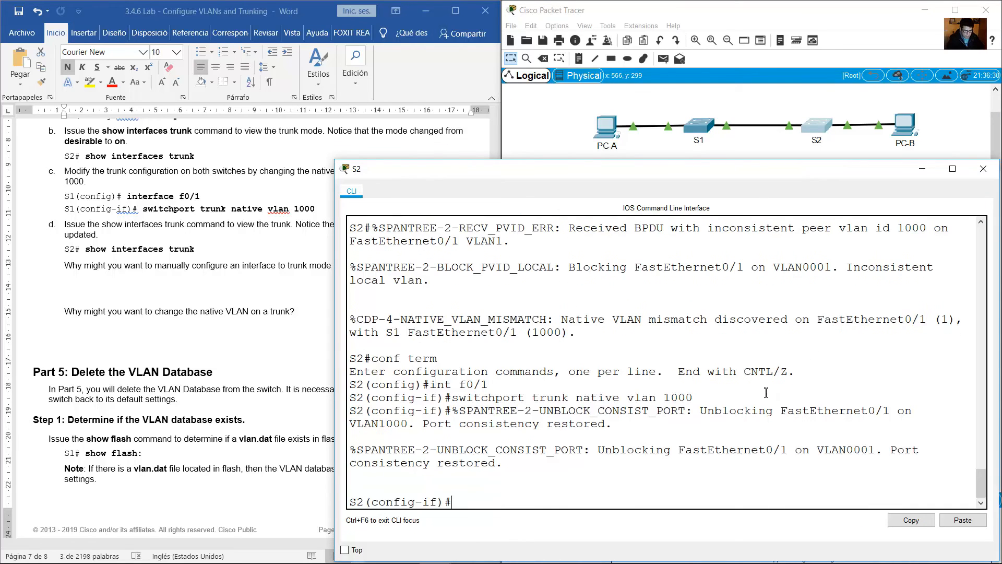
text(end)
key(Return)
text(show interfaces trunk)
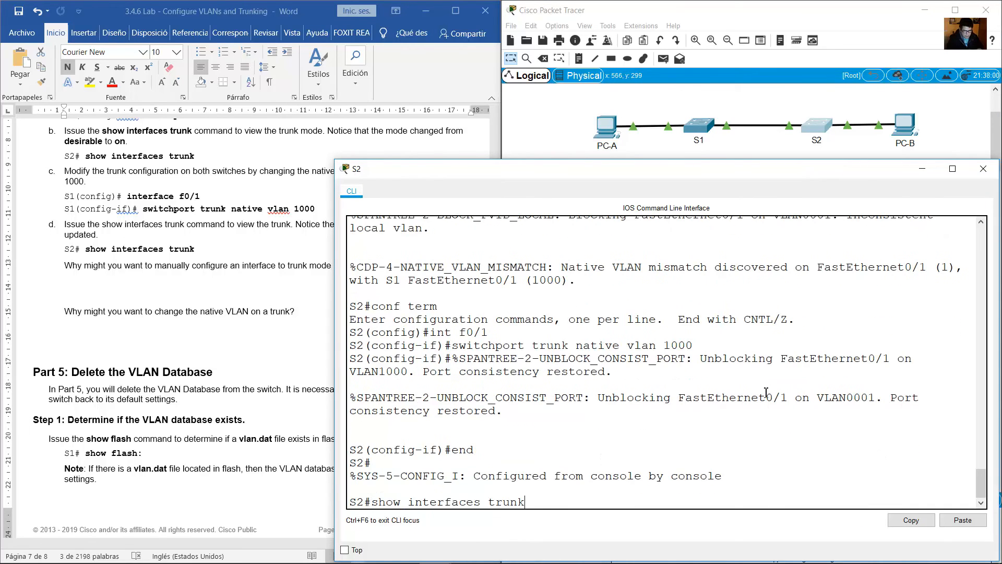
key(Return)
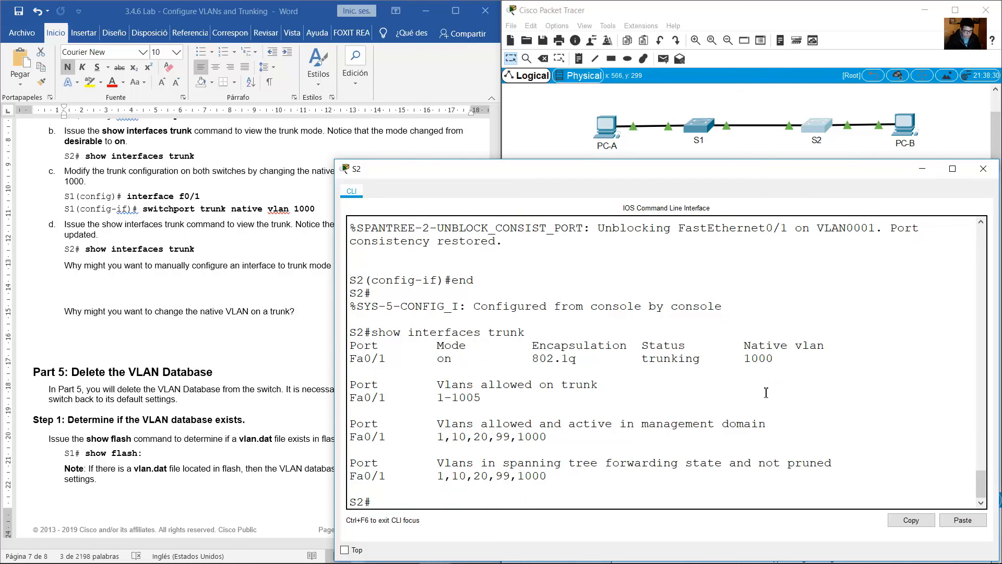
drag(757, 344, 788, 358)
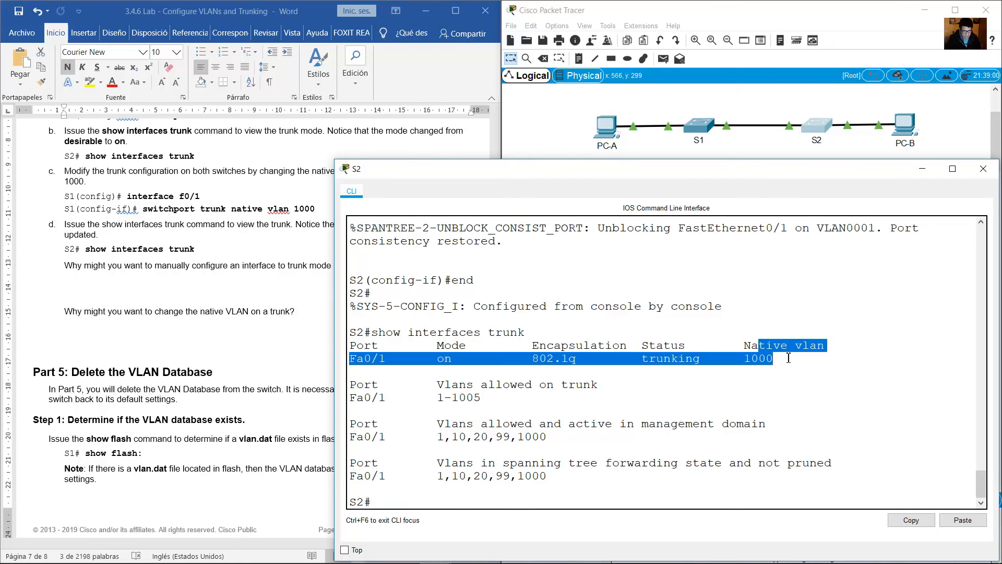
Read the guide's questions on manually configuring trunk mode instead of DTP and on changing a trunk's native VLAN.
click(185, 271)
scroll(185, 271, down, 1)
drag(75, 239, 390, 244)
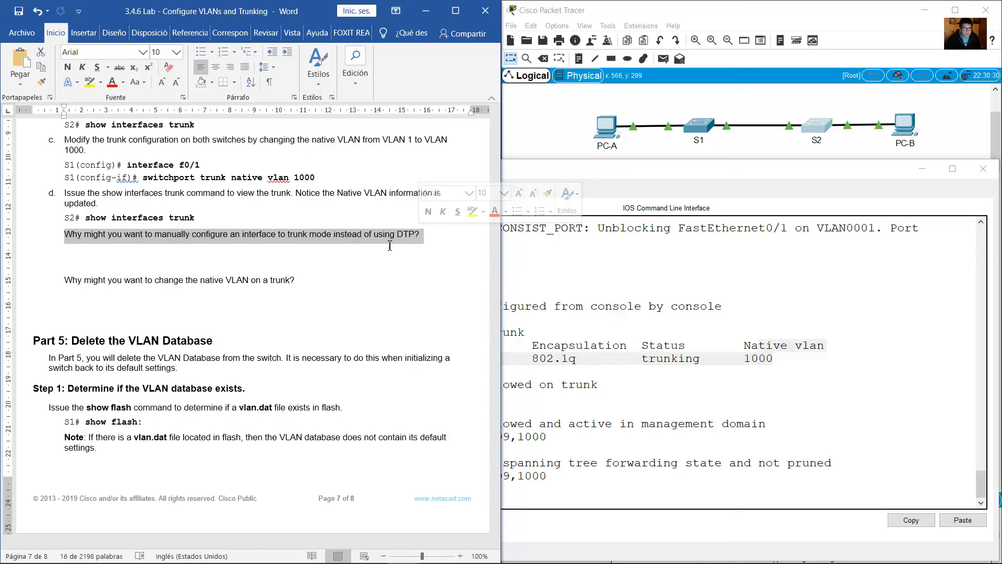
click(167, 250)
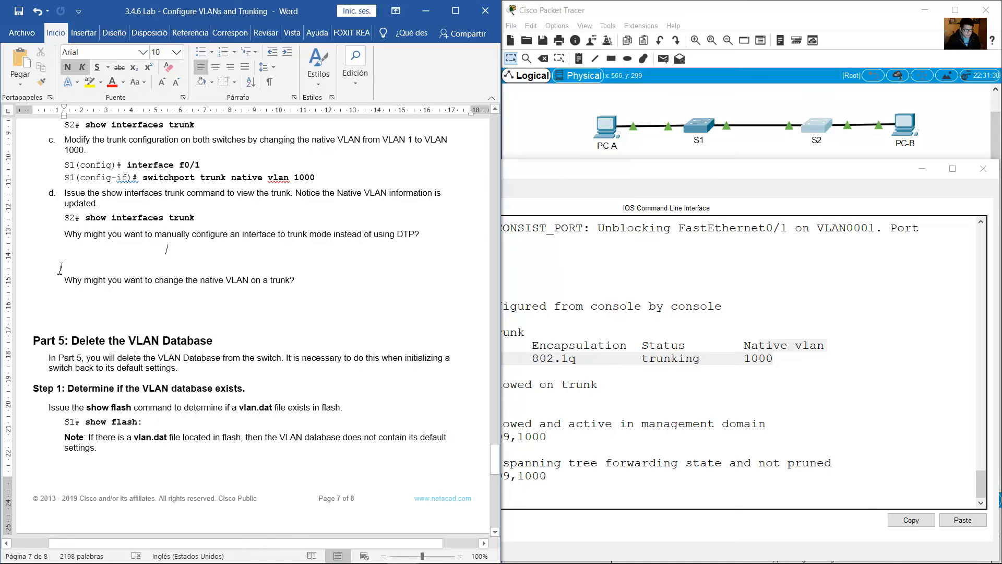
drag(68, 286, 302, 274)
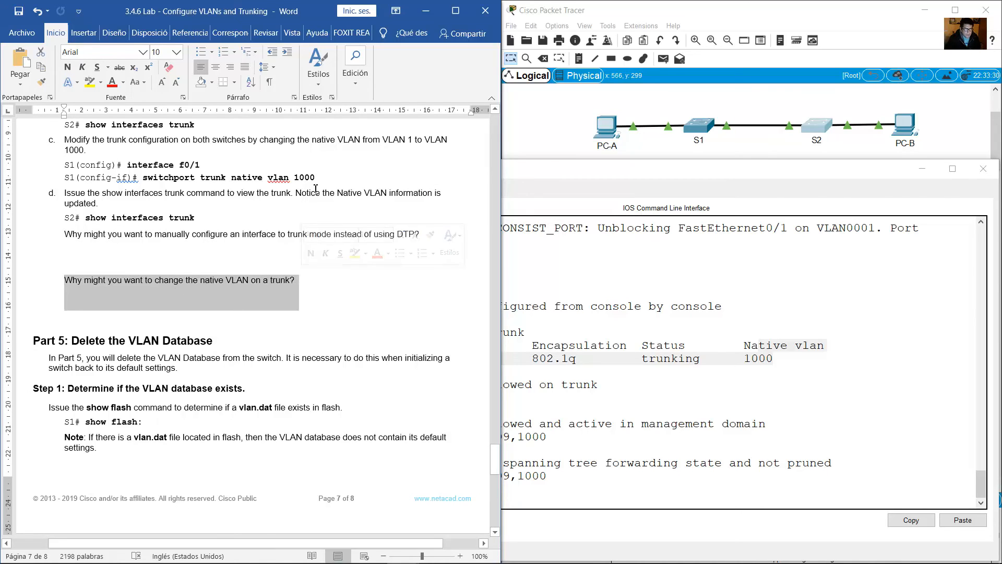
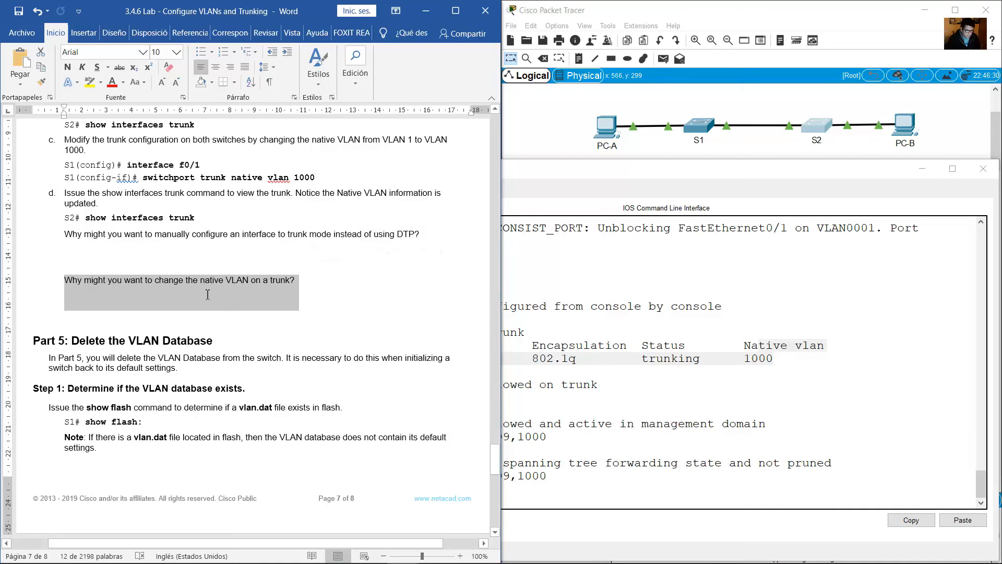
Read Part 5 of the guide on deleting the VLAN database, through the Step 1 show flash: command.
click(198, 279)
scroll(135, 234, down, 3)
drag(72, 215, 213, 216)
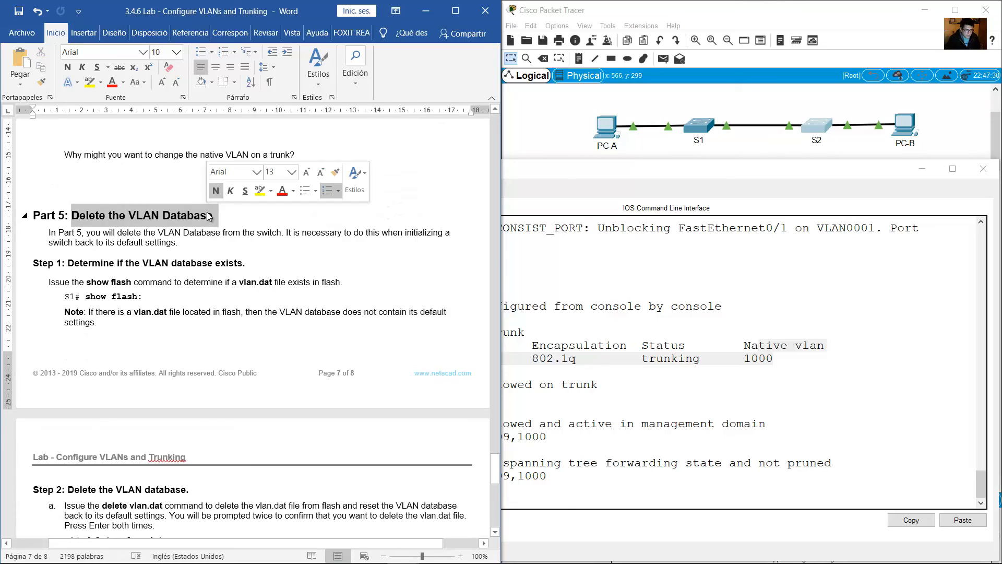
scroll(214, 223, down, 2)
scroll(215, 223, down, 1)
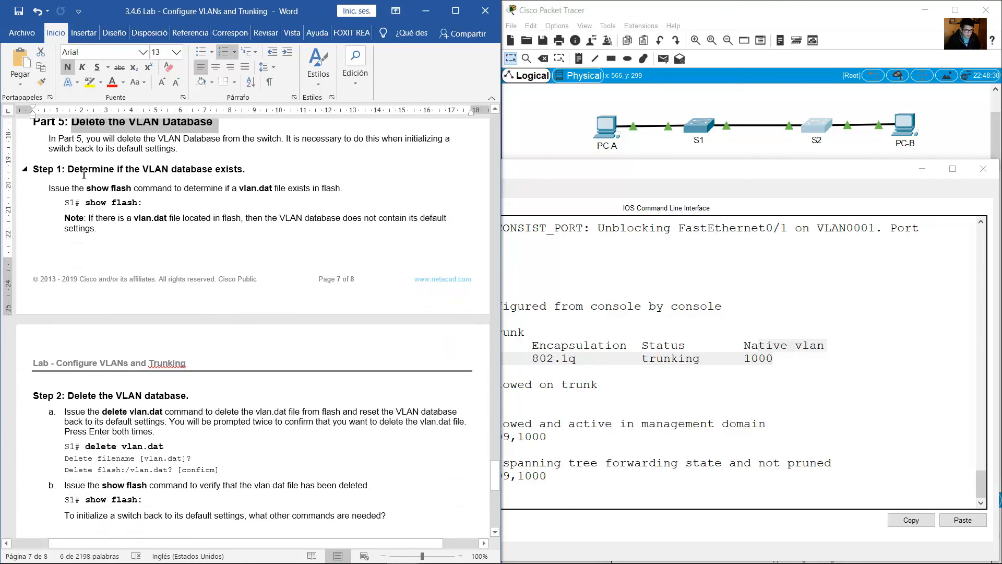
drag(83, 171, 244, 171)
scroll(219, 173, down, 1)
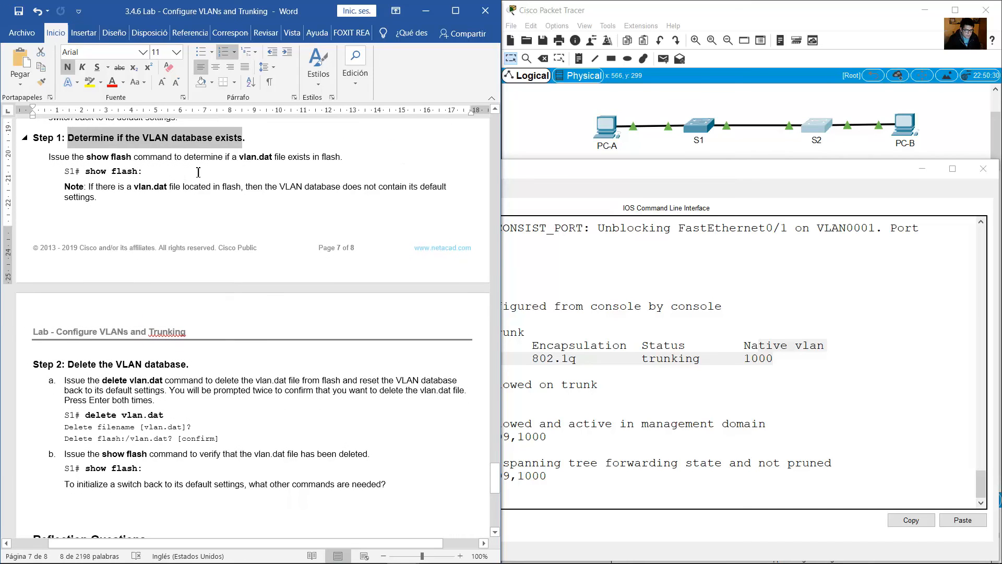
drag(92, 173, 147, 174)
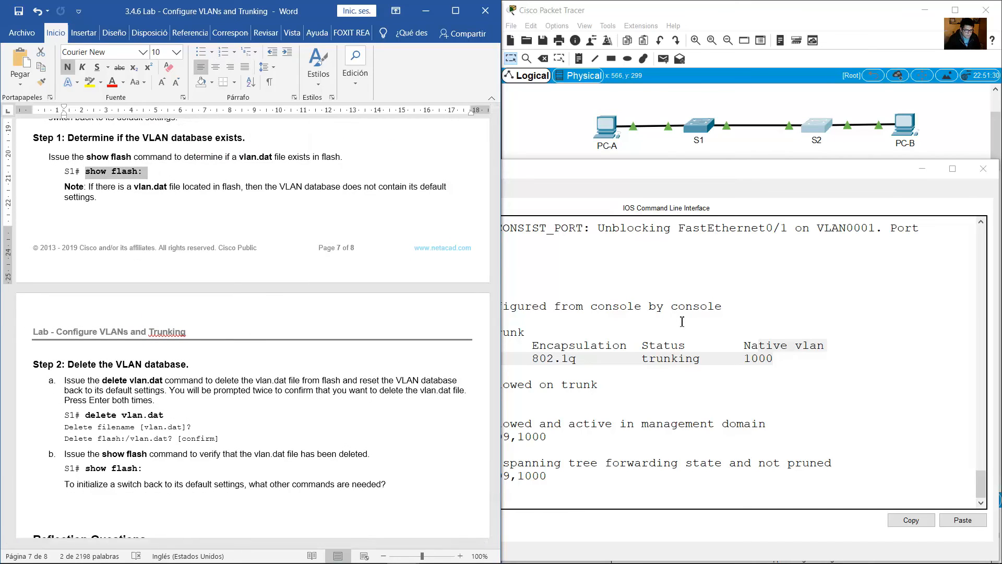
Run show flash: on S1 and check the flash directory for a vlan.dat file.
click(706, 131)
click(705, 130)
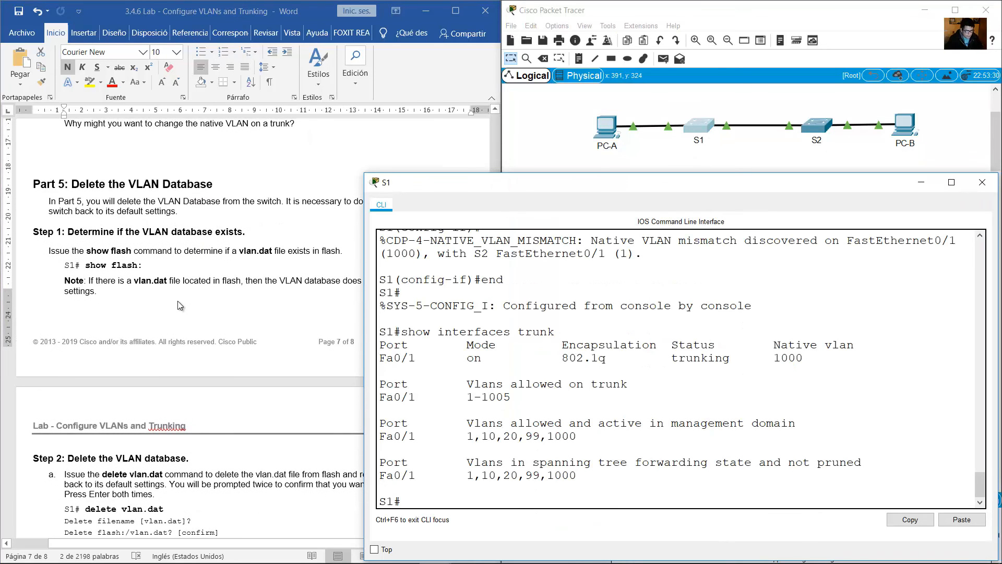
scroll(178, 301, down, 1)
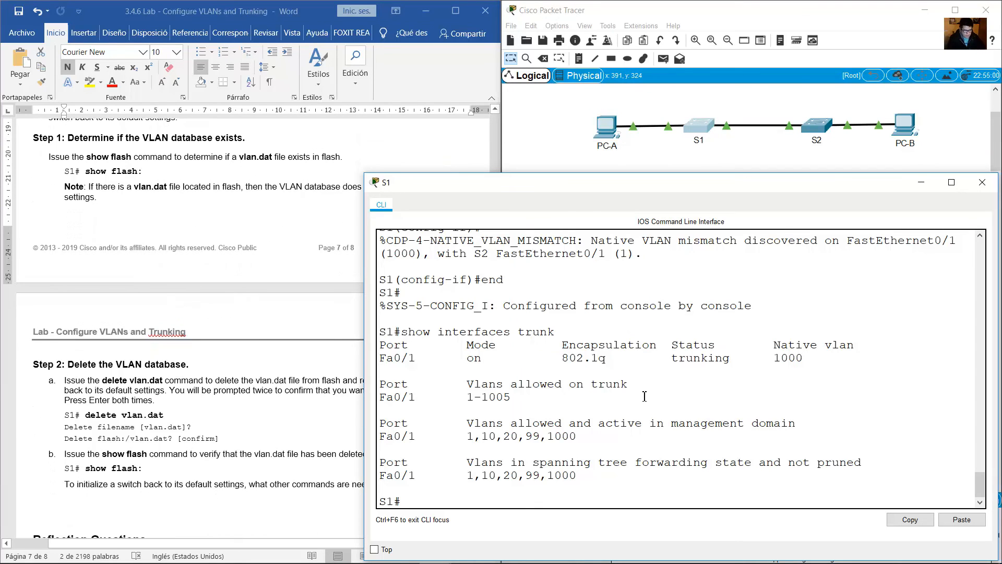
text(show flash:)
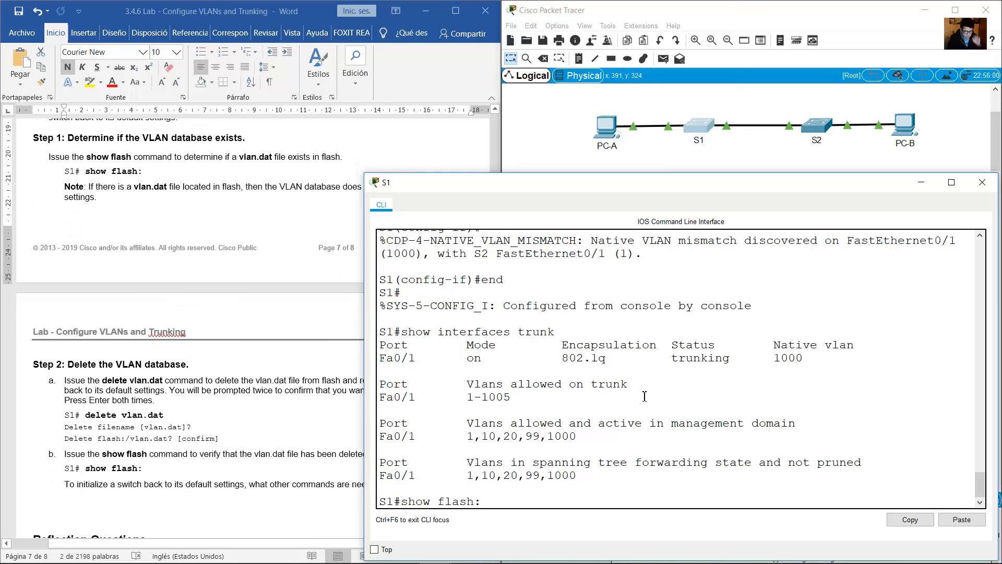
key(Return)
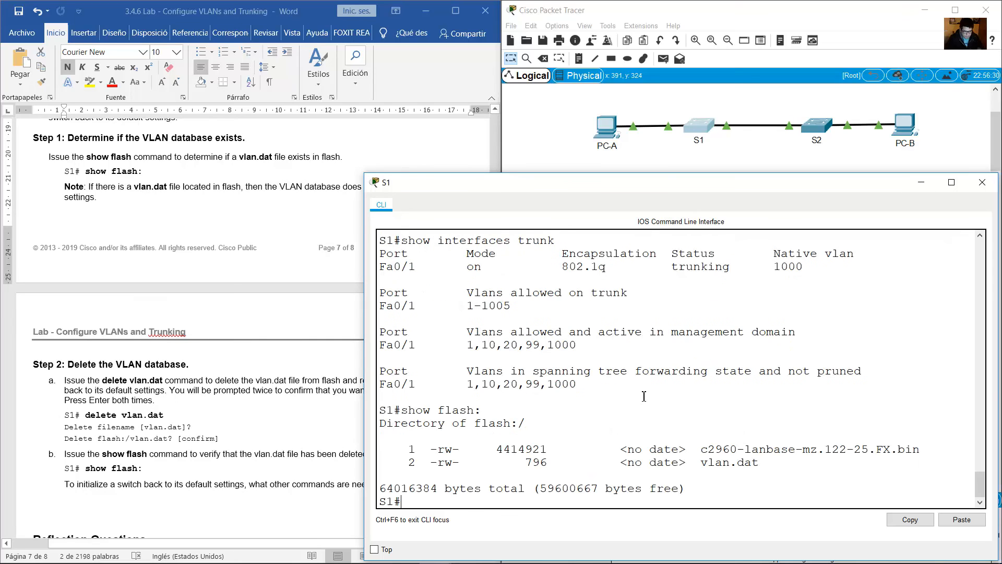
drag(760, 462, 700, 462)
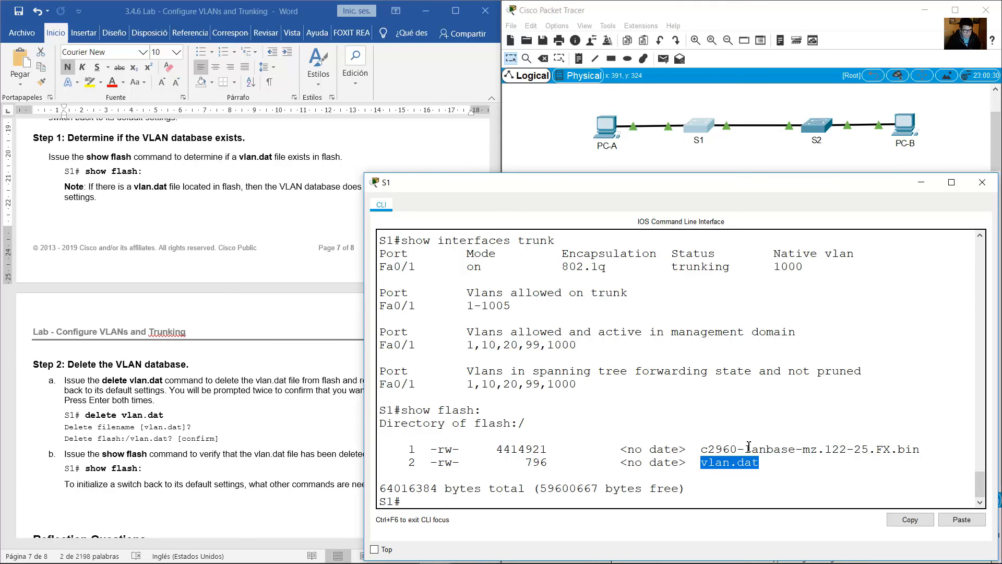
Following guide Step 2, delete the VLAN database on S1 with delete vlan.dat, accepting the default filename and confirming the deletion.
click(136, 213)
scroll(136, 213, down, 5)
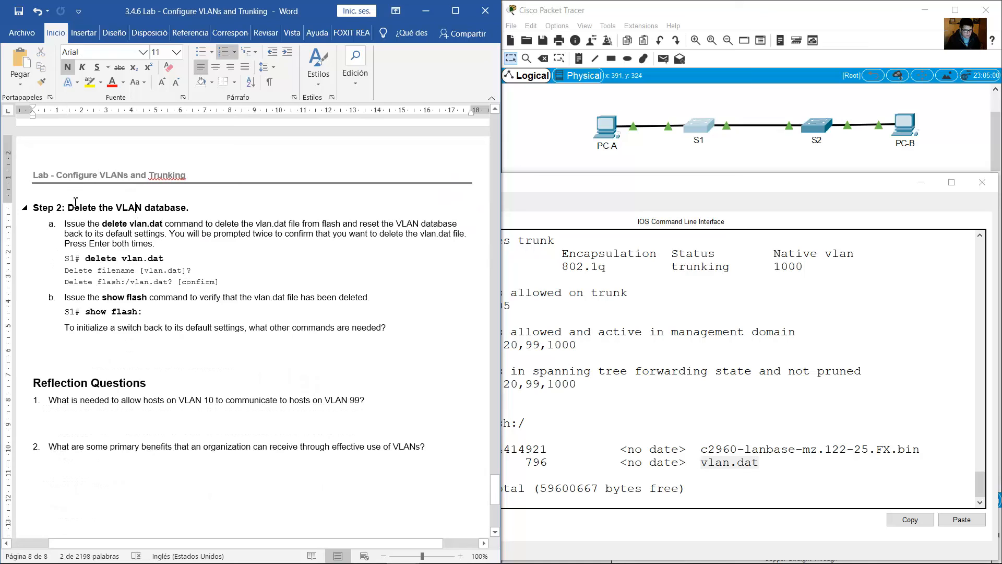
drag(73, 207, 193, 215)
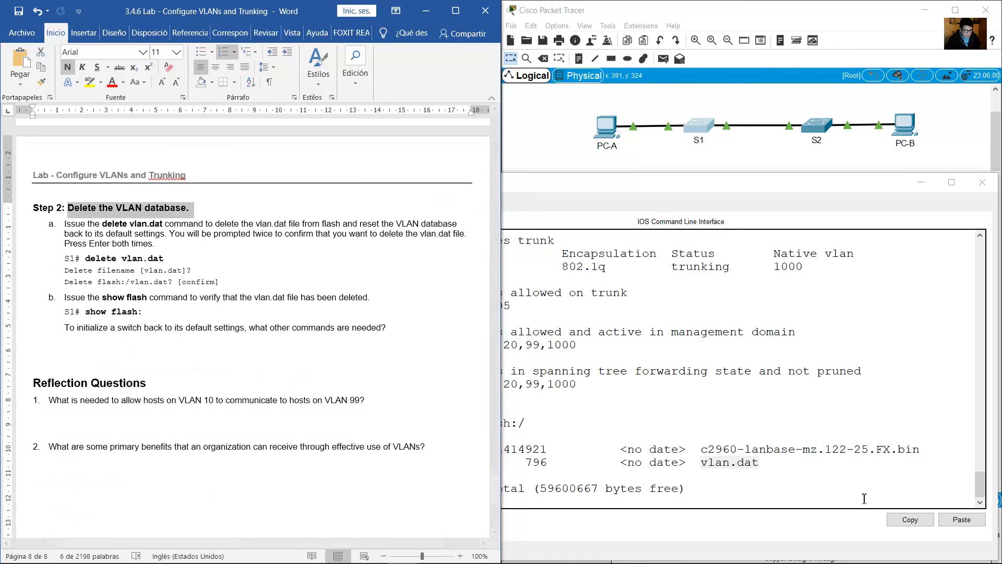
drag(763, 464, 697, 463)
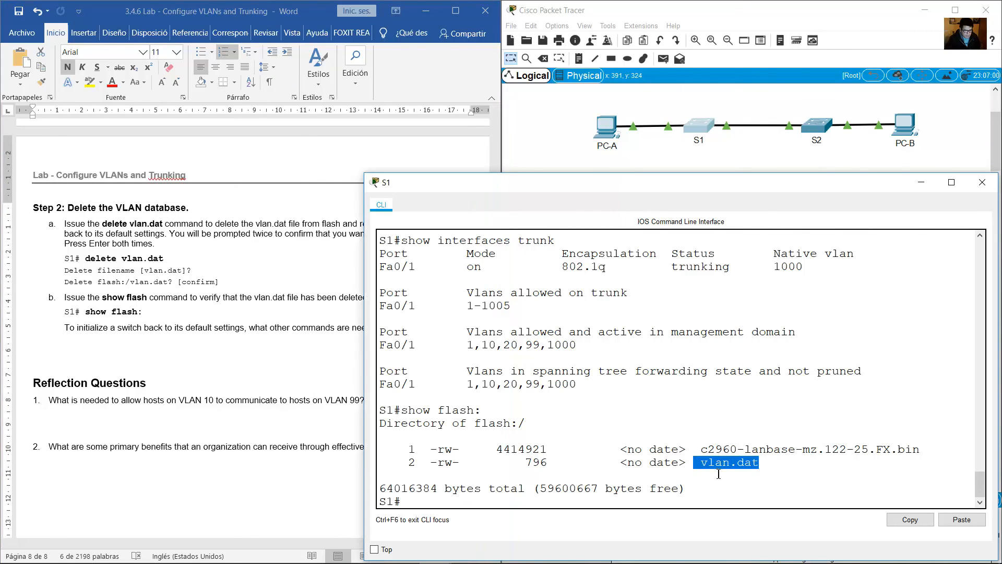
click(209, 237)
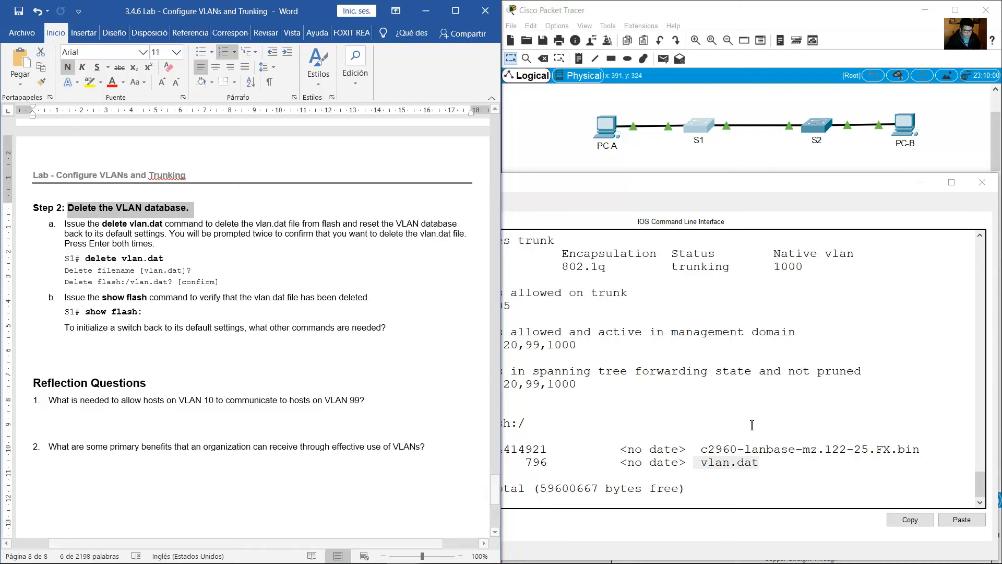
click(701, 413)
text(delete)
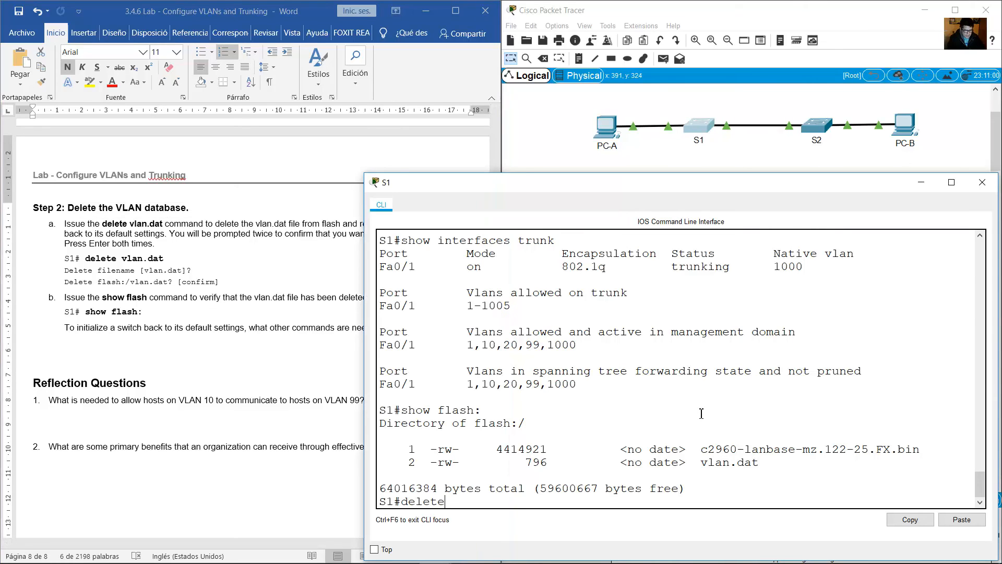
text( vlan.dat)
key(Return)
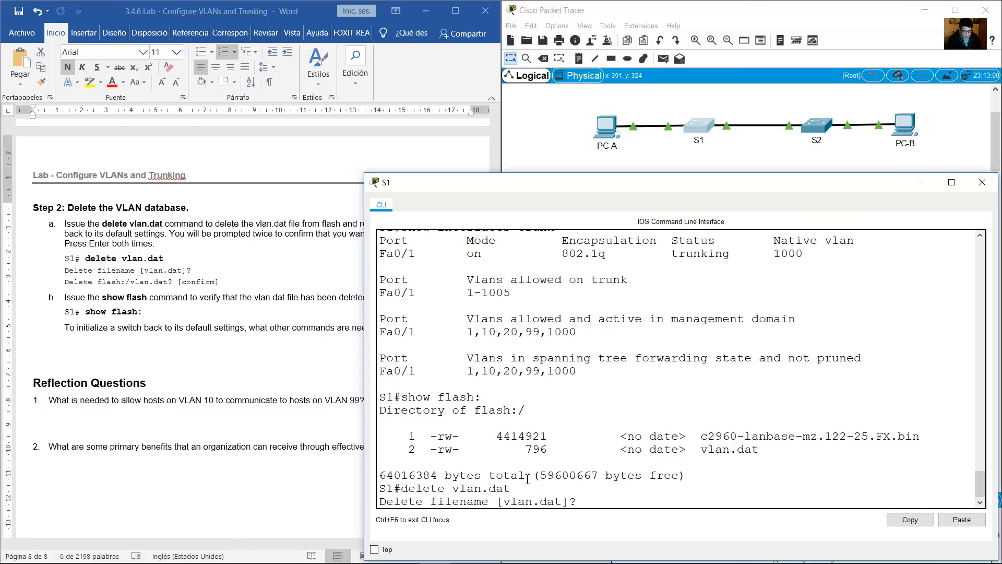
drag(406, 504, 595, 500)
key(Return)
key(Return)
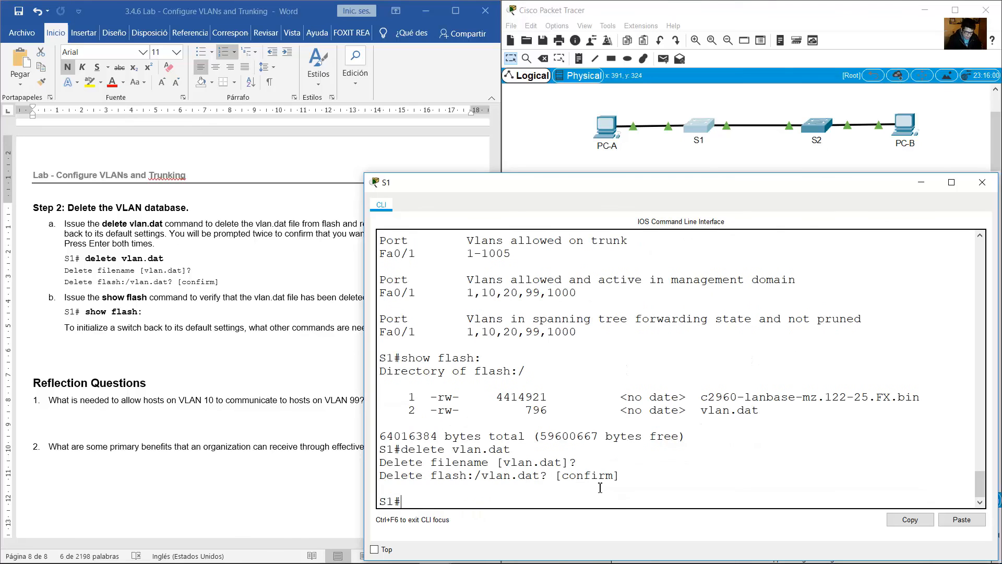
Rerun show flash: on S1, as in guide step b, to check whether vlan.dat is gone from flash.
click(240, 321)
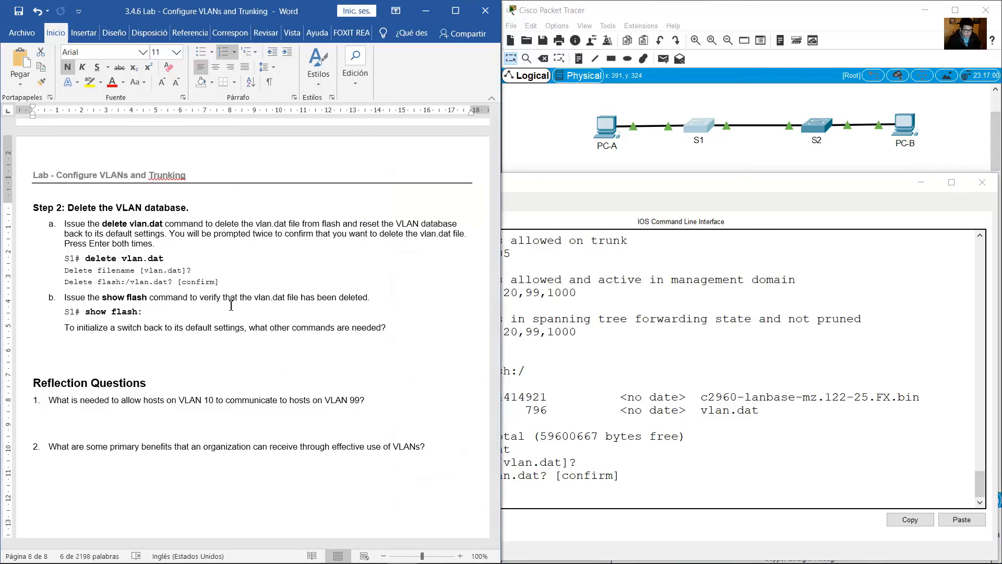
drag(131, 312, 92, 299)
click(521, 379)
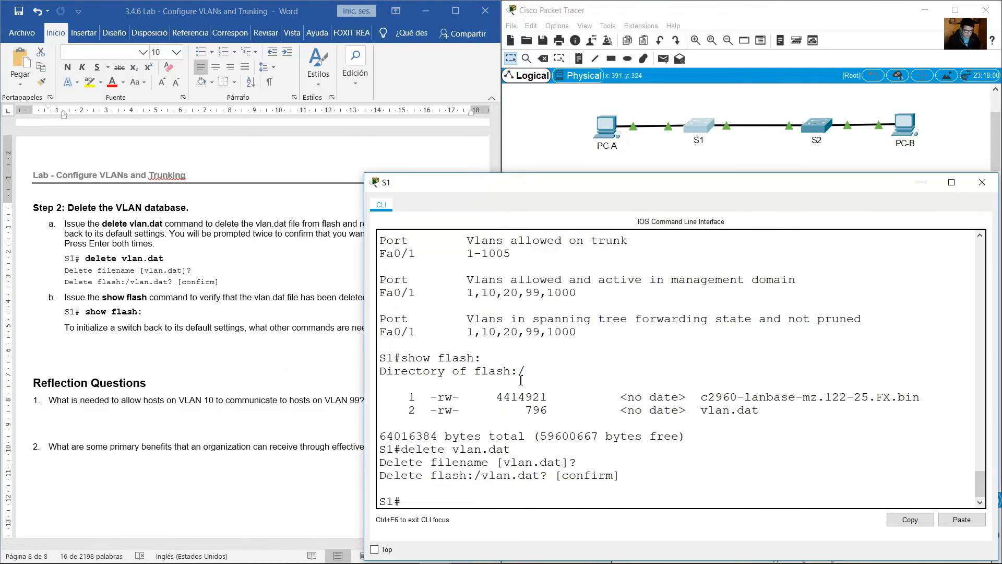
key(Up)
key(Up)
key(Return)
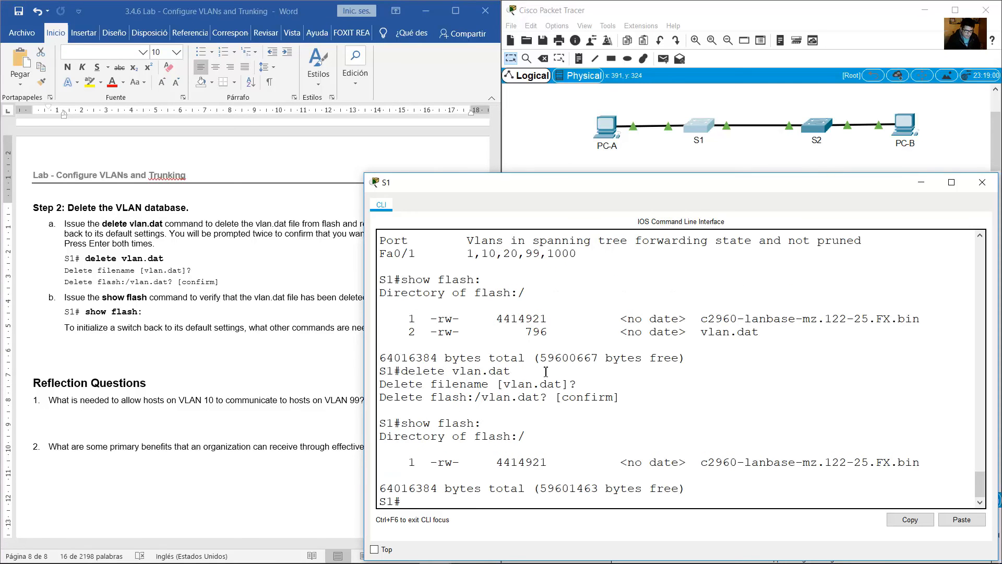
drag(633, 462, 846, 463)
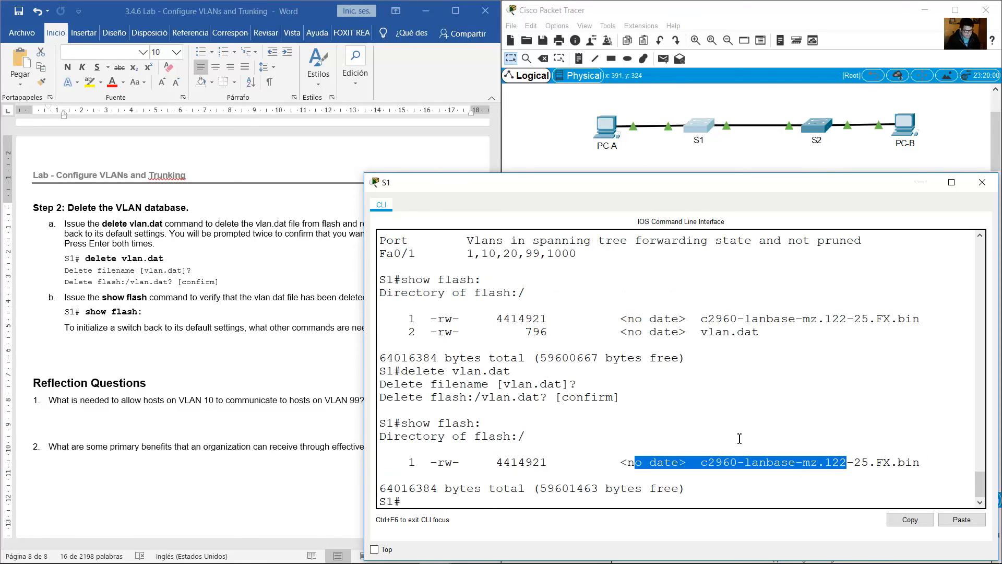
Run show vlan brief on S1 and examine the entries for VLANs 10, 20, 99 and 1000.
click(211, 356)
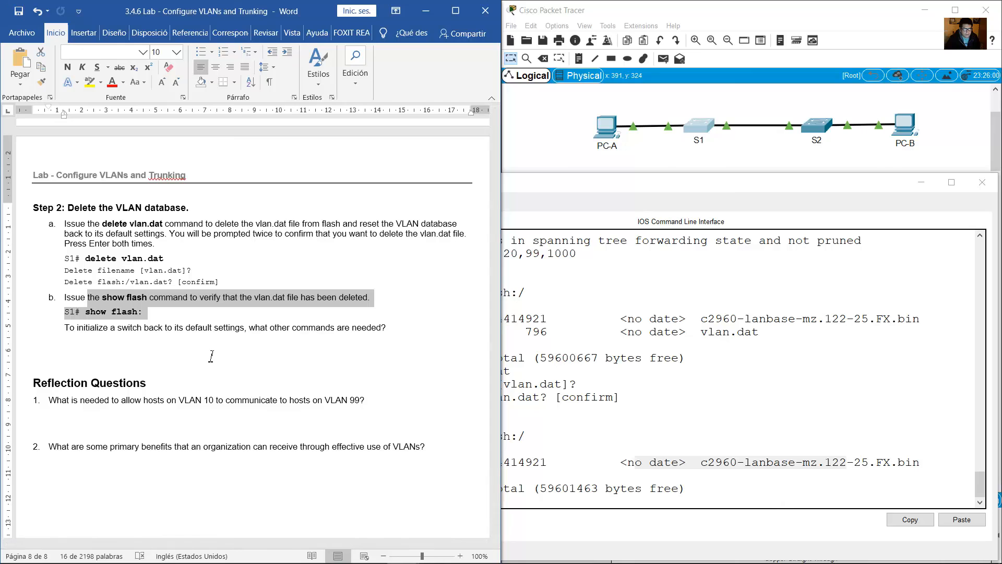
click(604, 422)
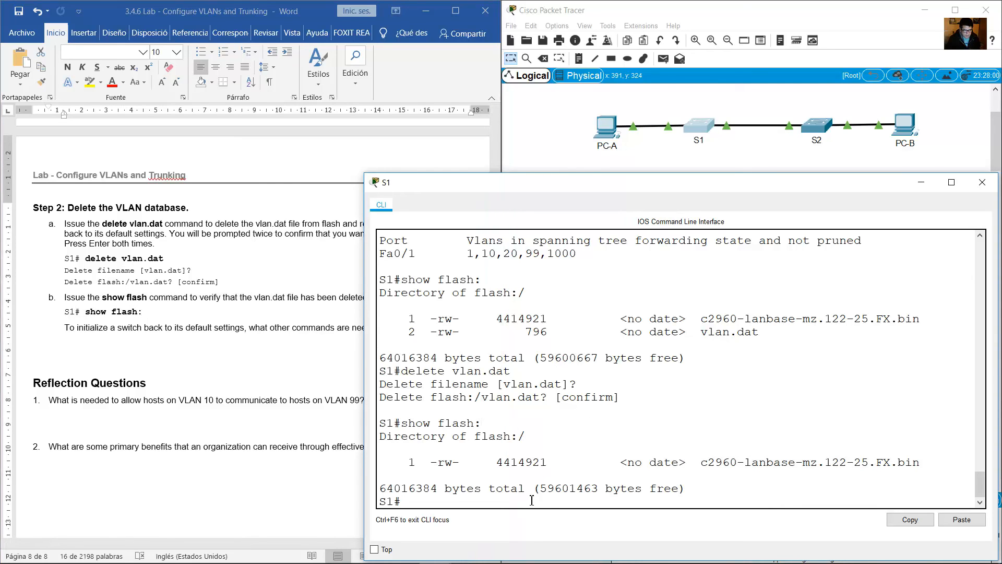
text(show vlan brief)
key(Return)
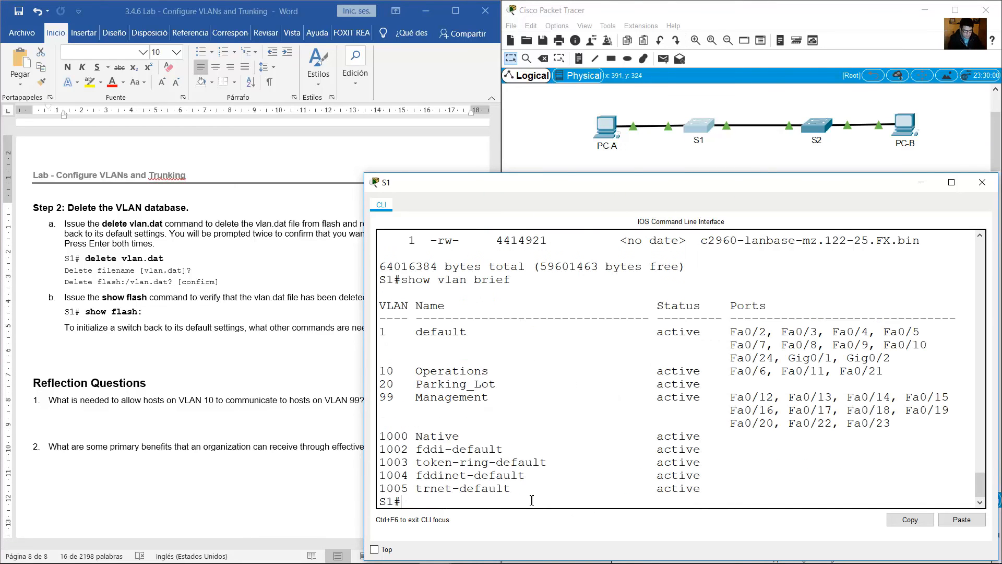
drag(554, 373, 729, 437)
click(385, 375)
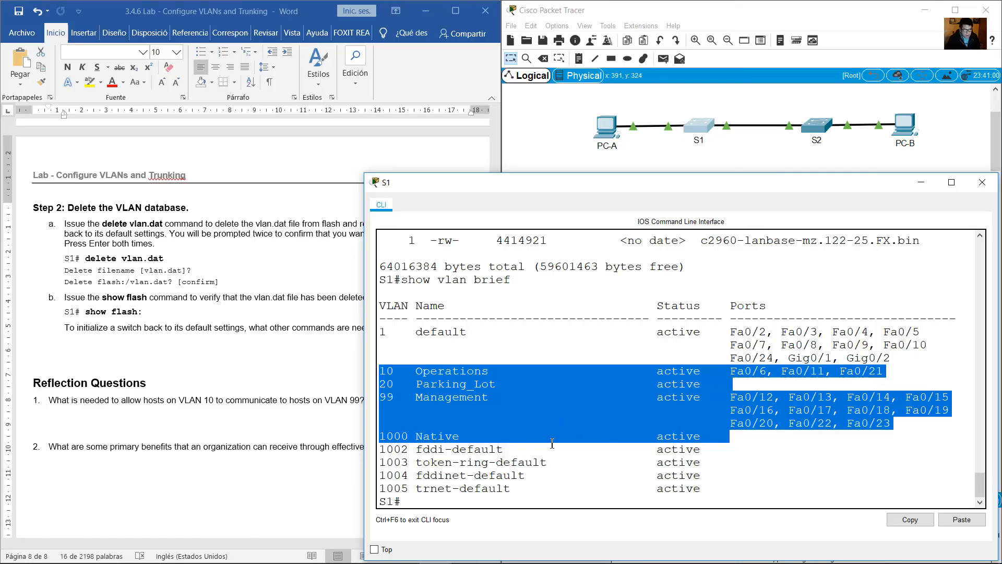
Read the guide's question on initializing a switch and both reflection questions, on VLAN 10 to 99 communication and VLAN benefits.
click(108, 335)
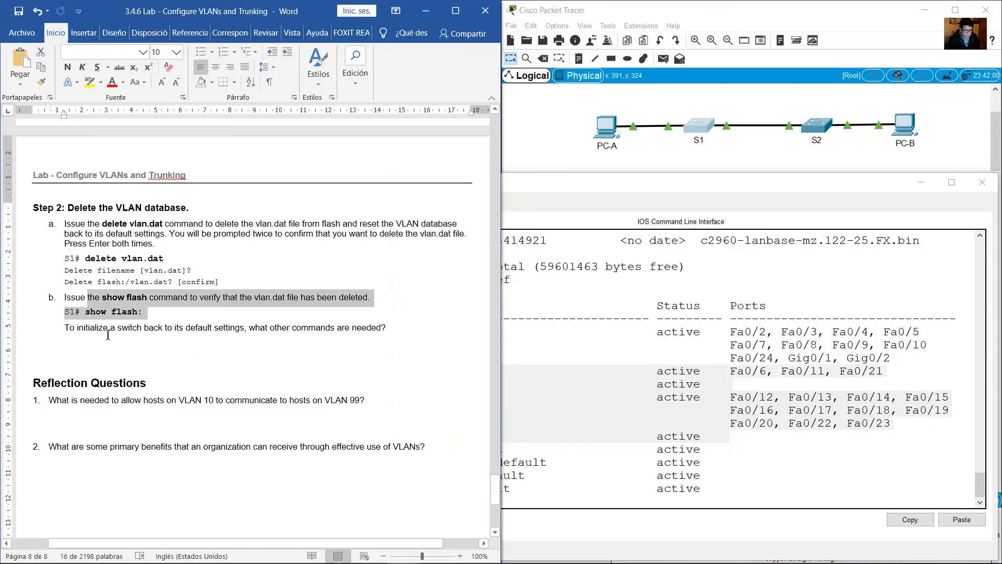
click(75, 328)
drag(70, 327, 399, 328)
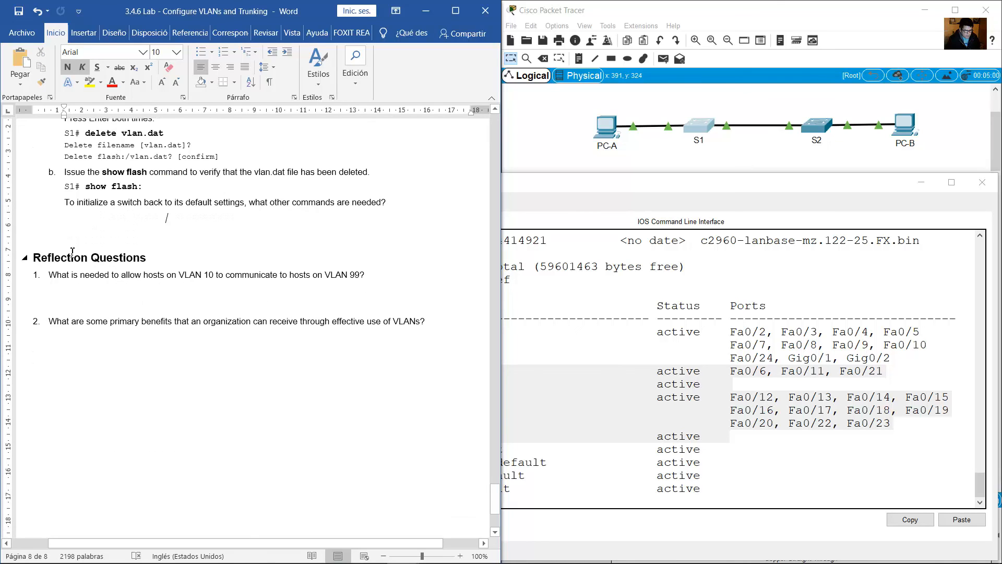
double_click(56, 275)
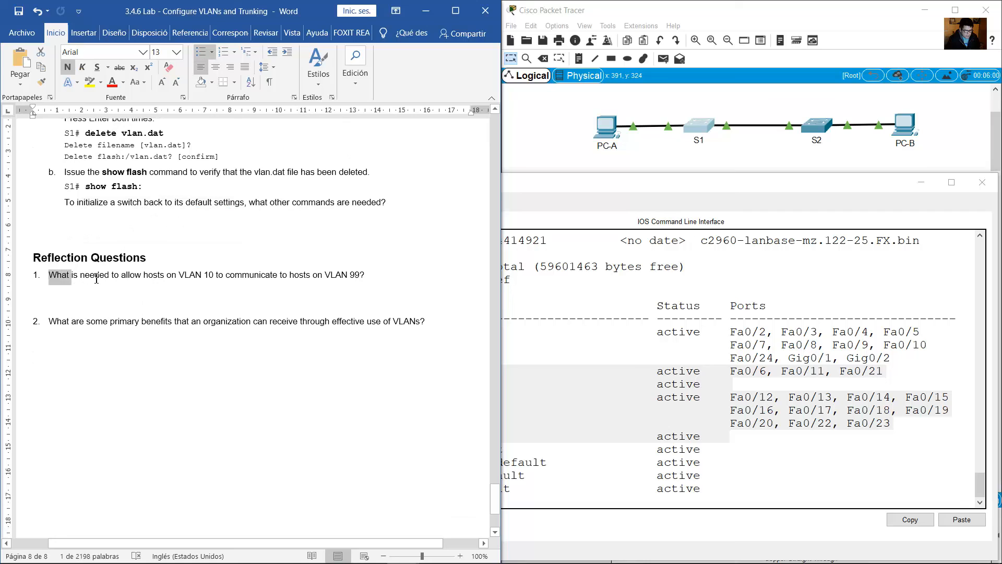
drag(96, 280, 369, 280)
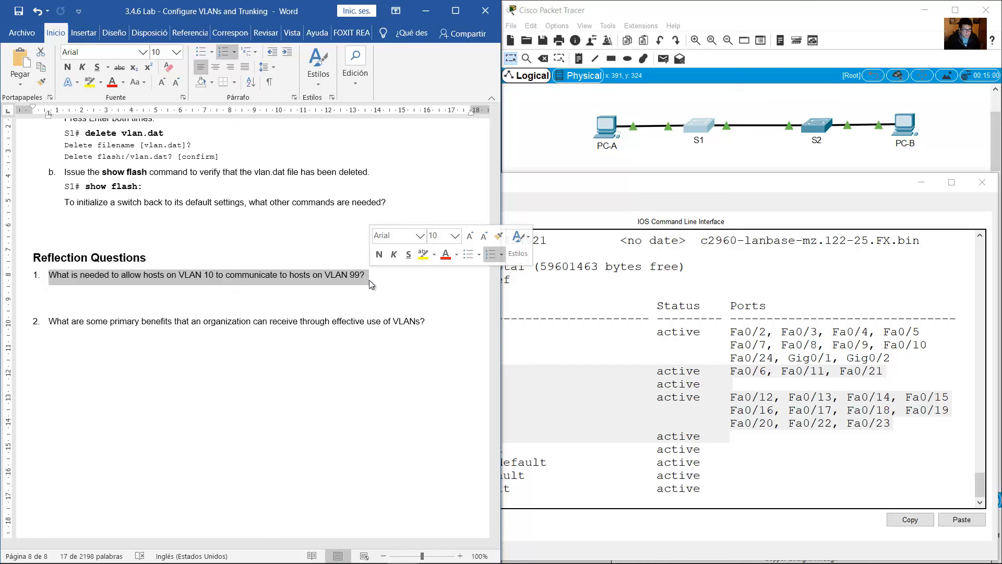
click(57, 325)
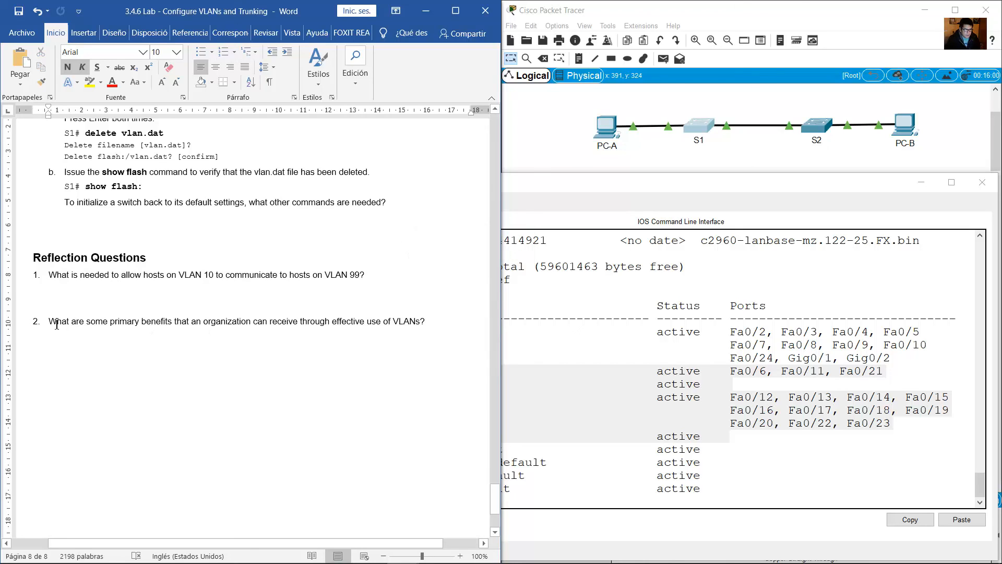
drag(56, 325, 430, 320)
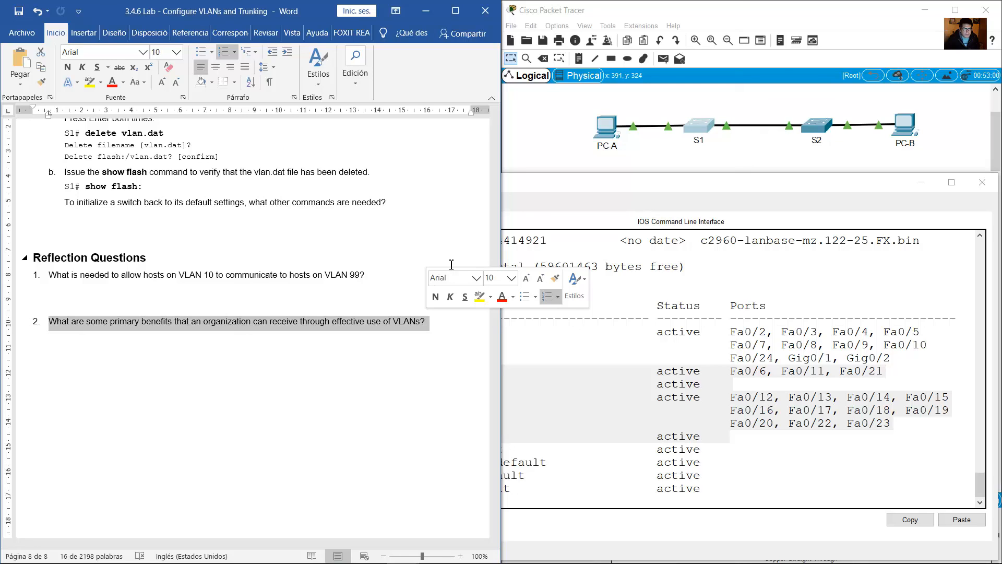
click(351, 384)
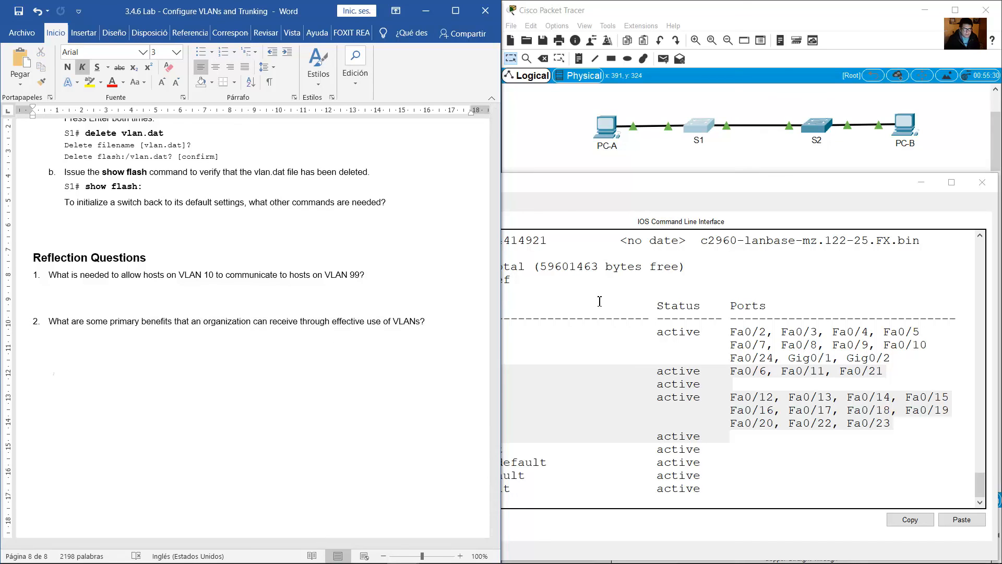
click(777, 280)
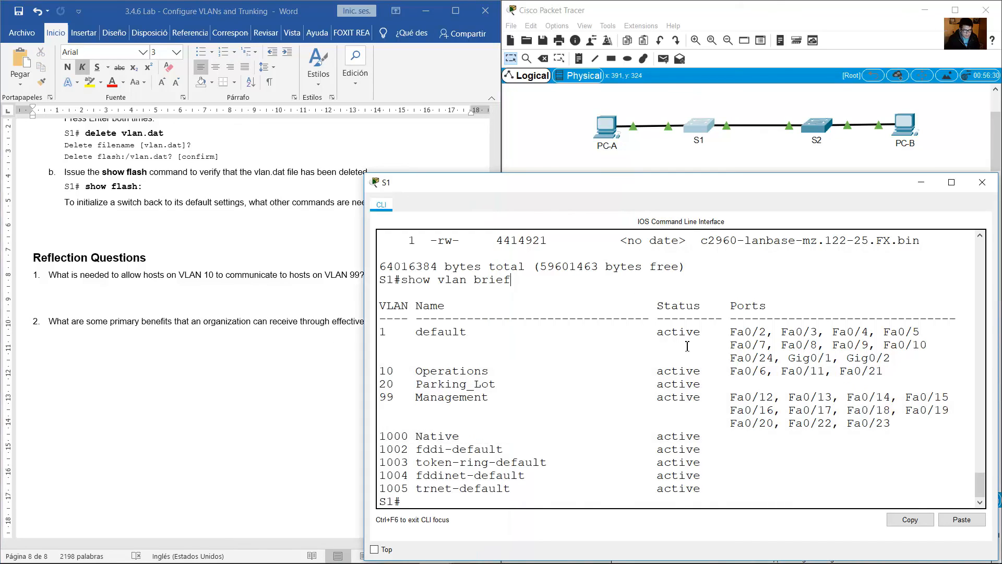